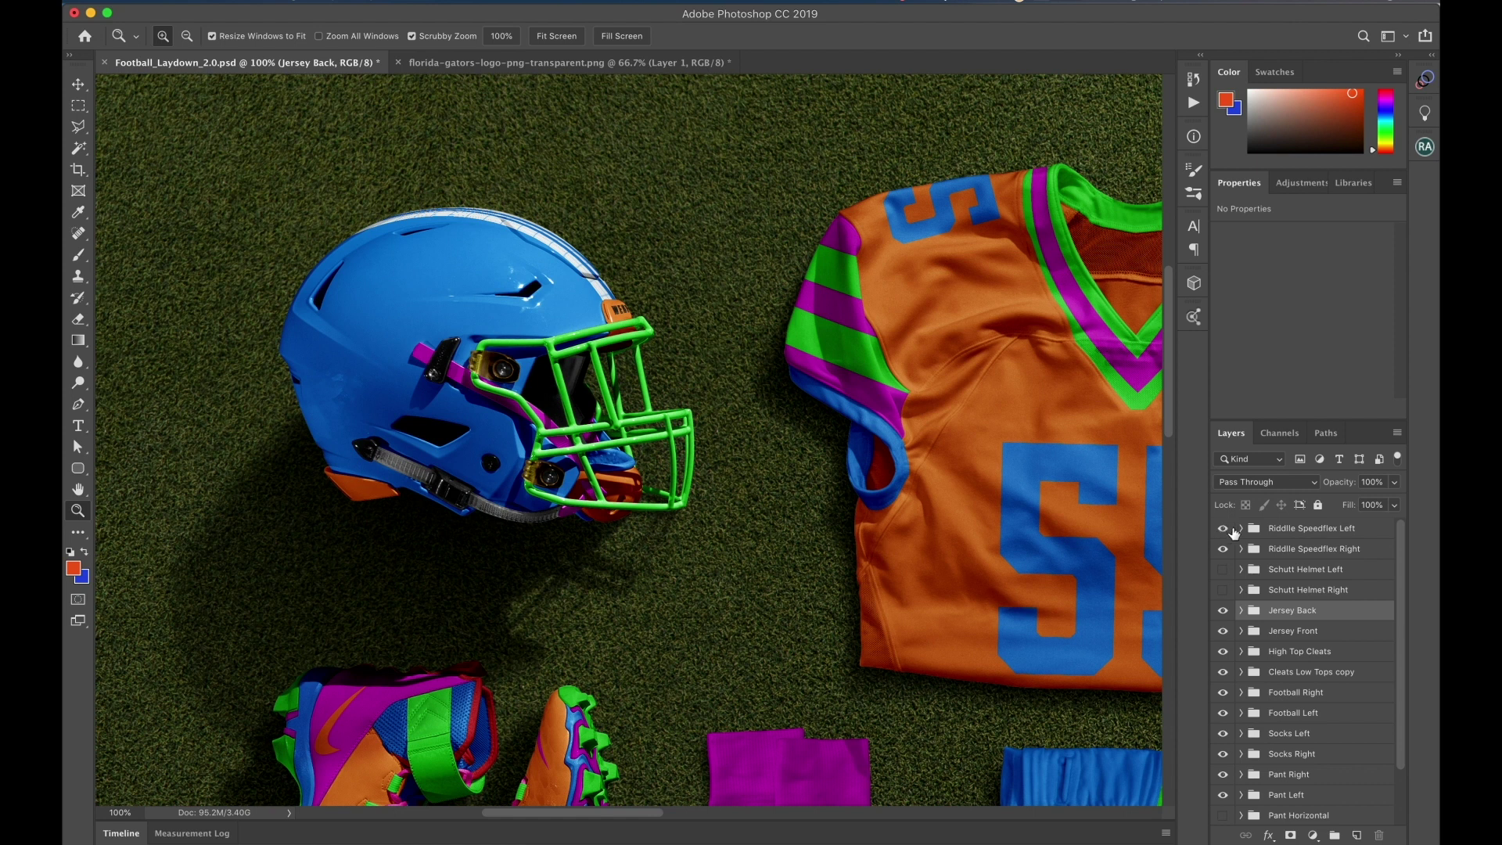
Recolour the shell layer of the right-facing Speedflex helmet with the white #FFFFFF library swatch
key(v)
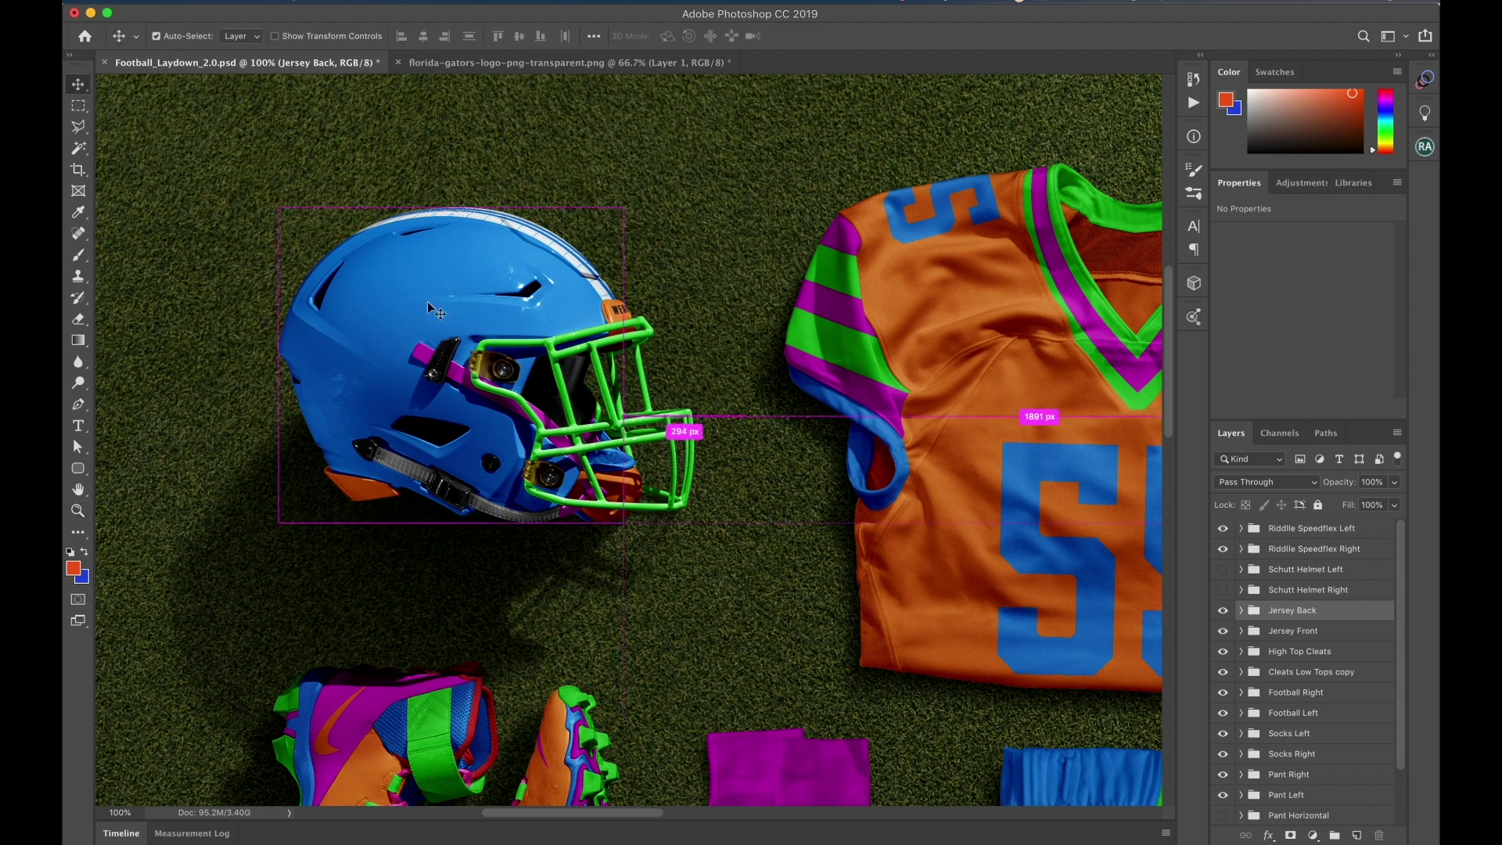
super+click(423, 305)
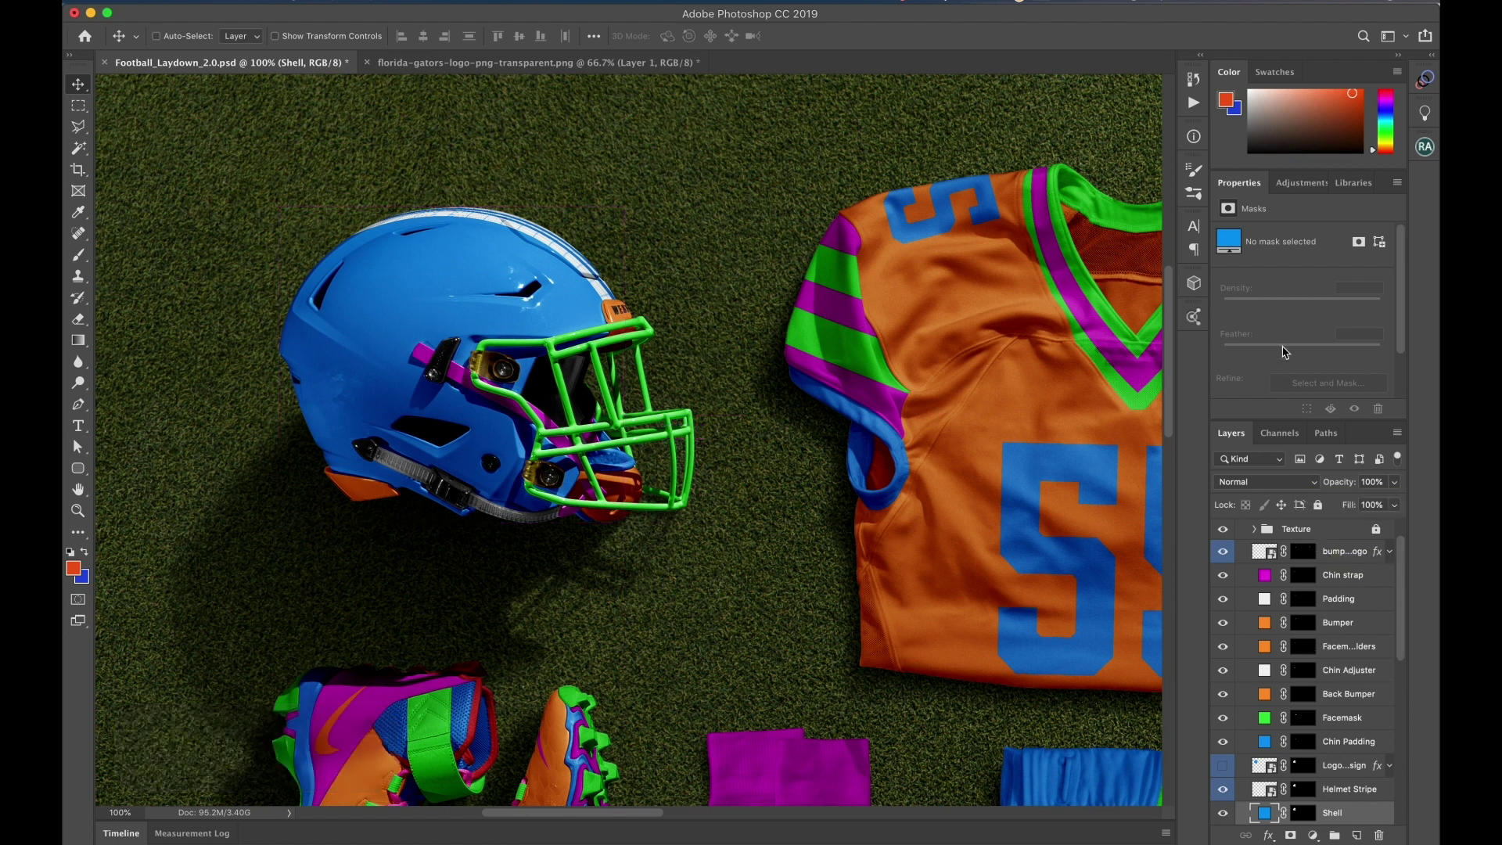
click(1352, 183)
scroll(1324, 348, down, 5)
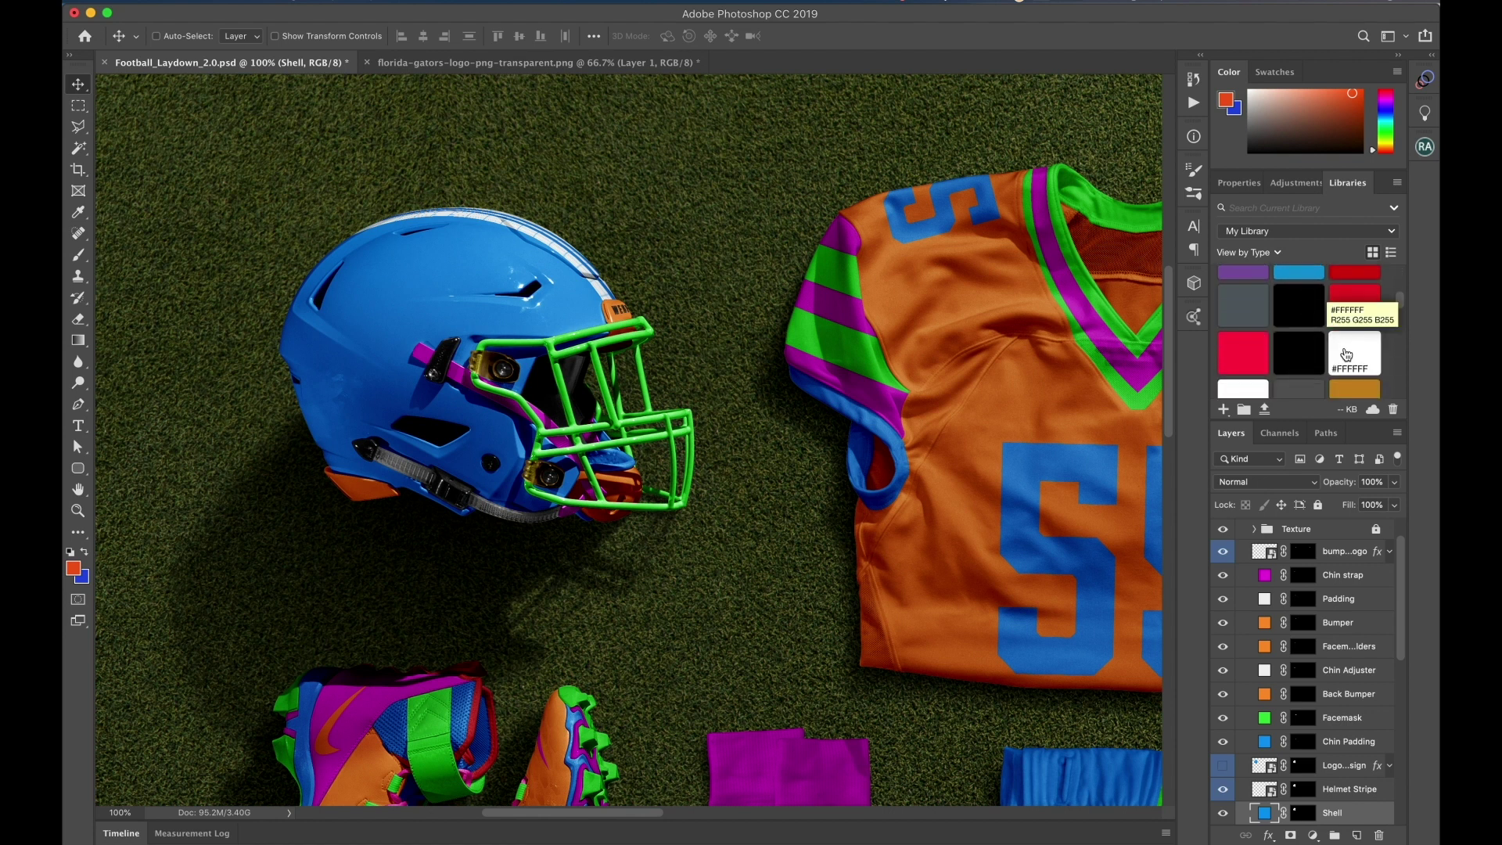
click(1350, 354)
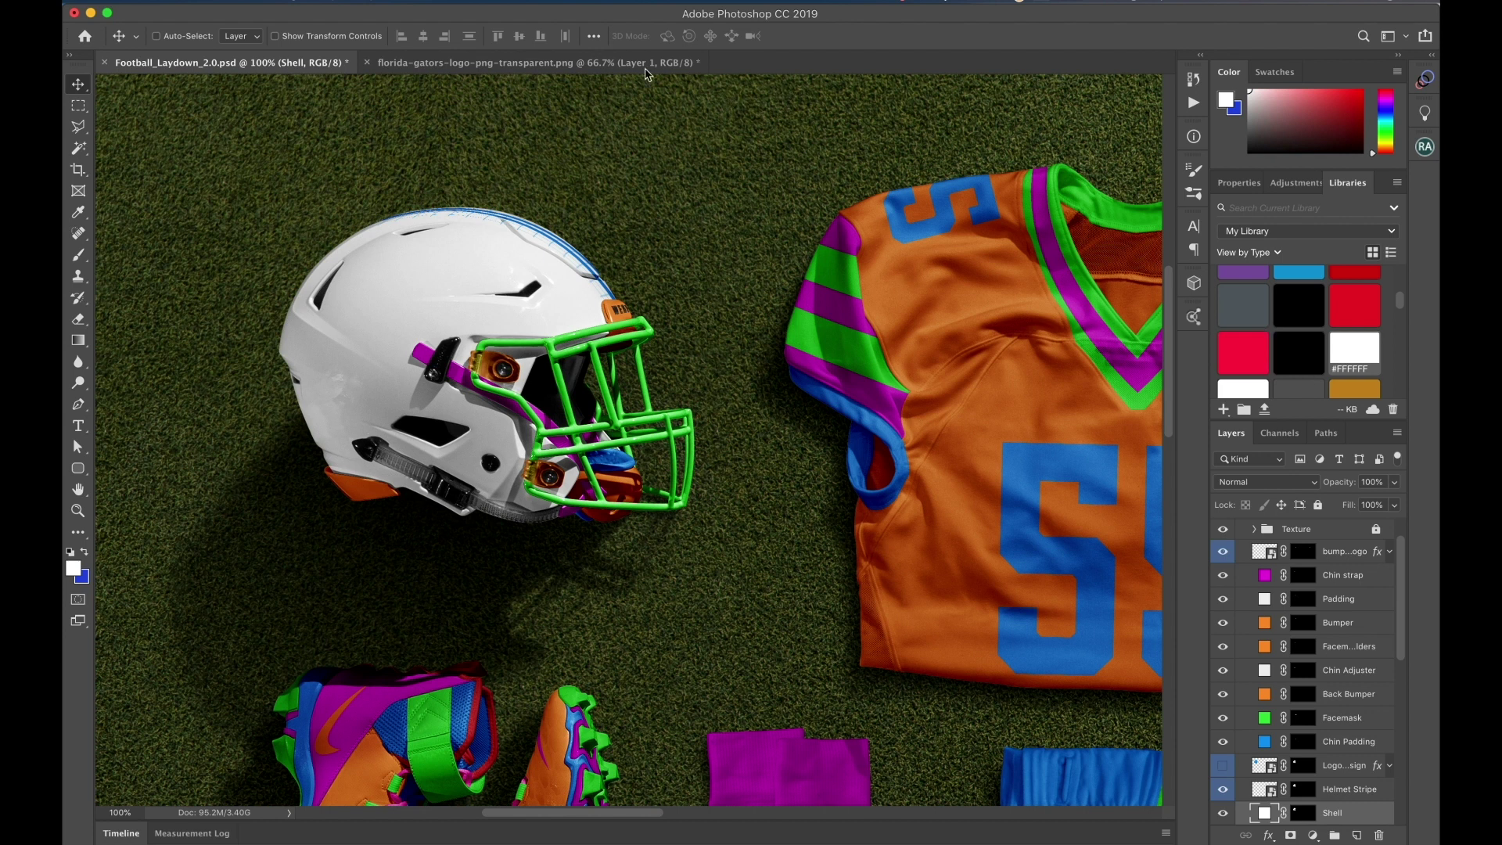
click(588, 2)
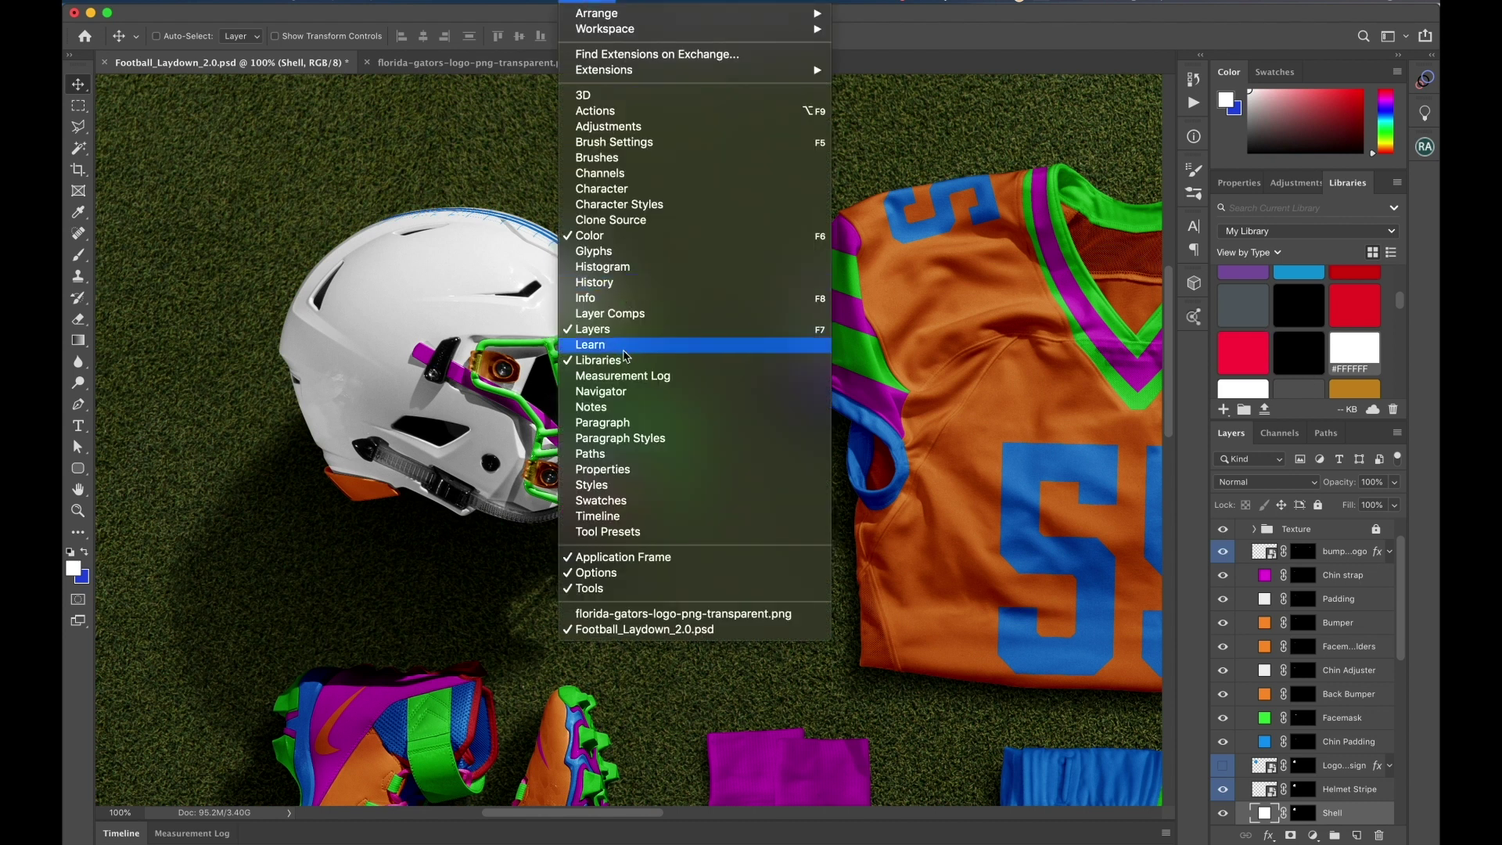
click(1348, 350)
scroll(1330, 336, up, 3)
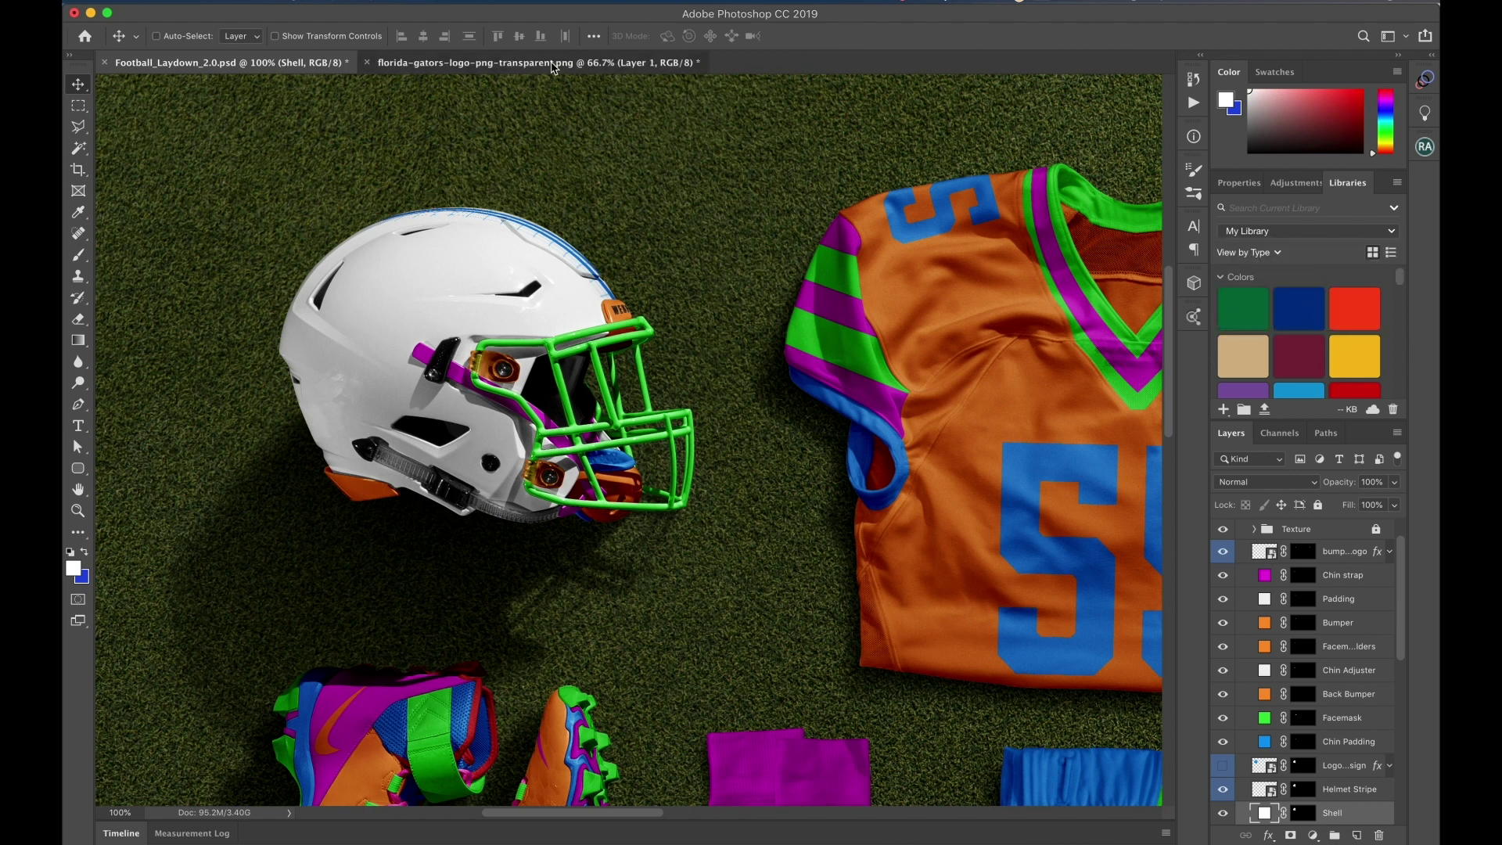
Sample the orange-red #fa4616 from the outer ring of the Gators logo document as the foreground colour
click(552, 64)
key(i)
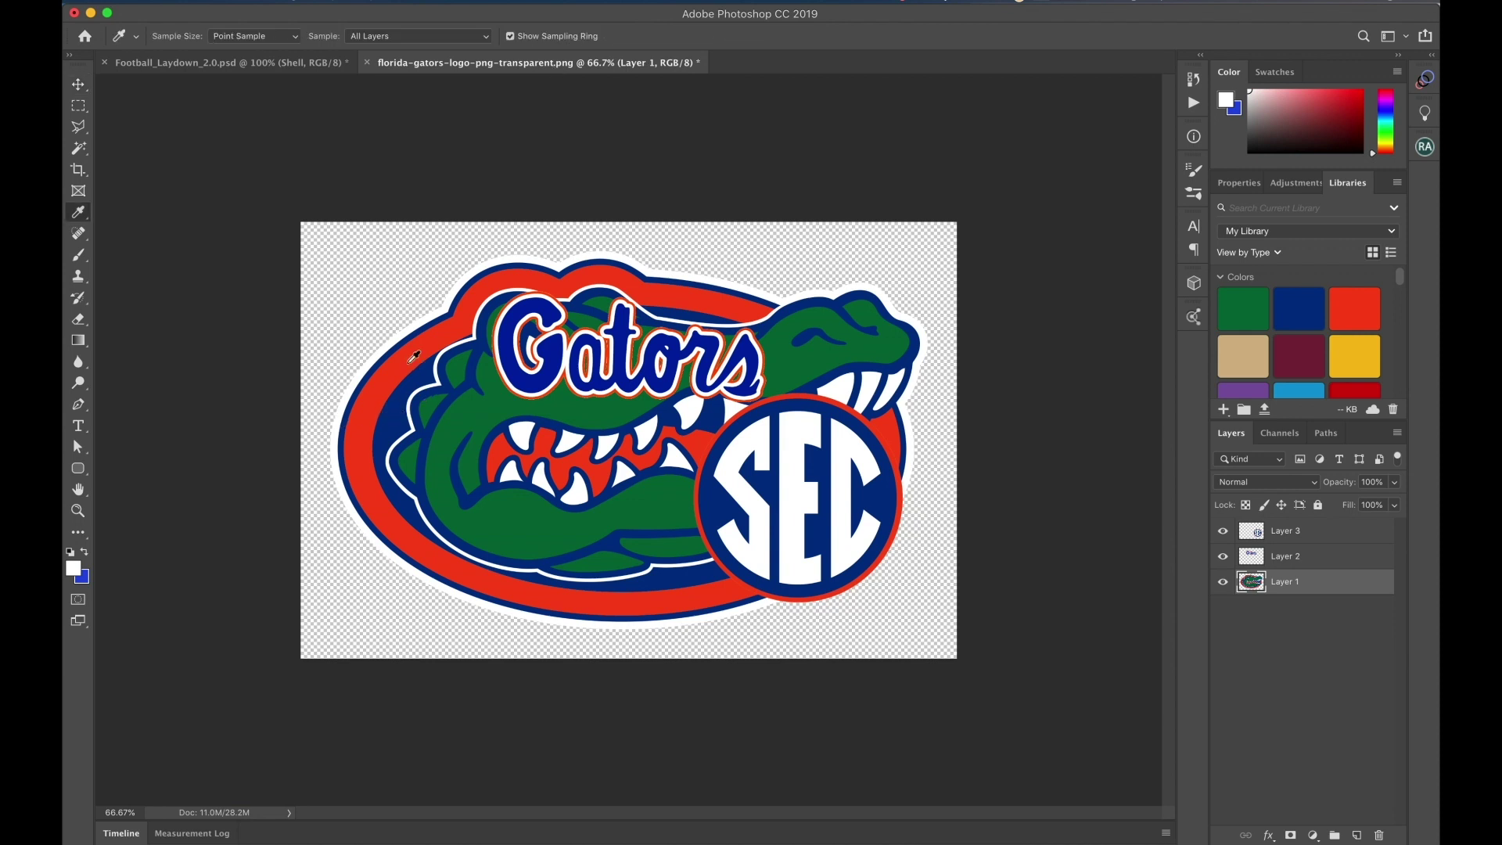
click(410, 353)
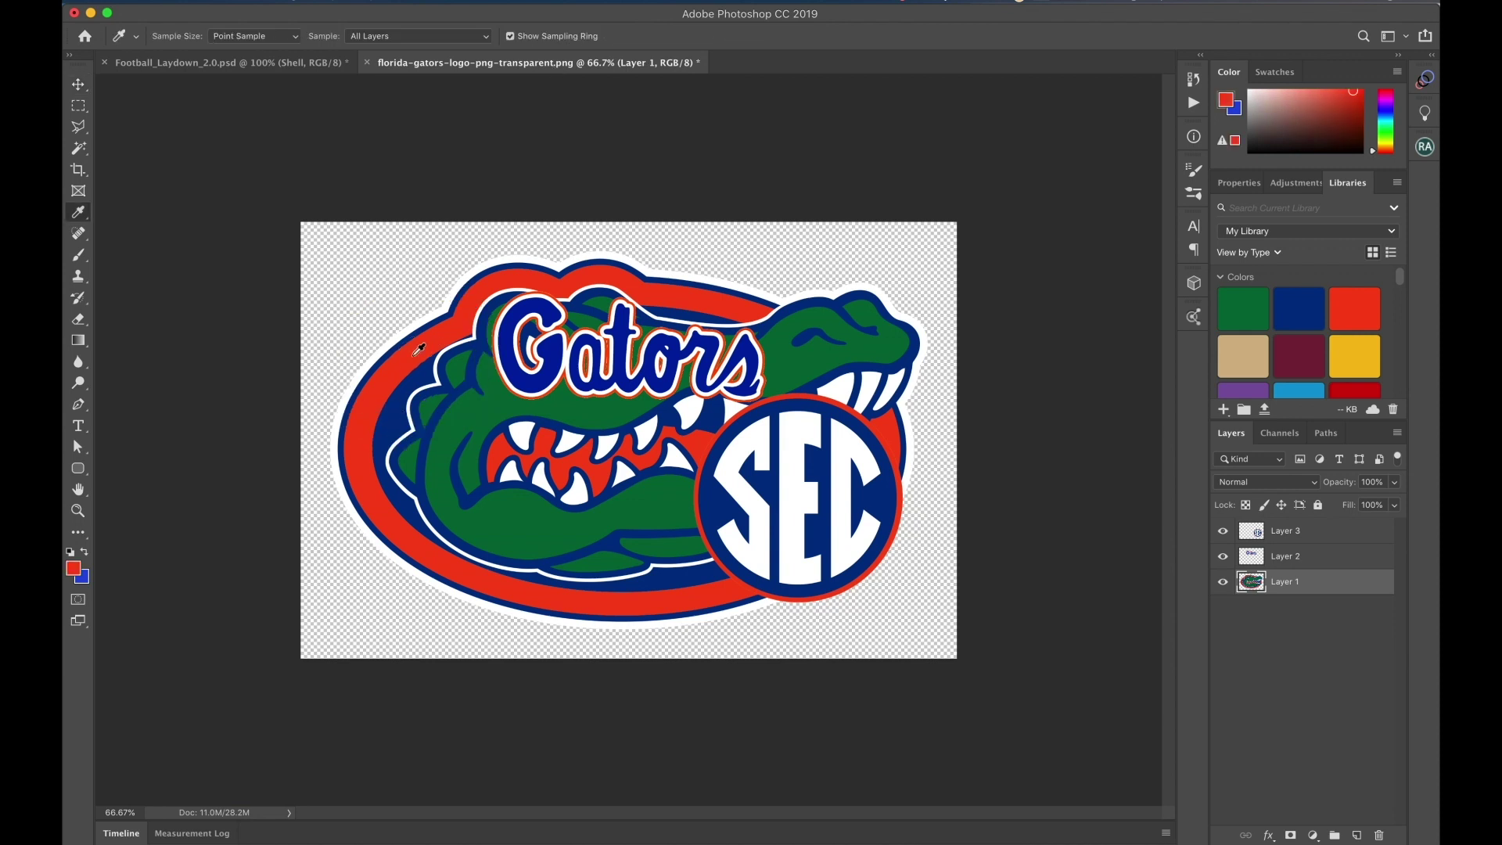
click(75, 573)
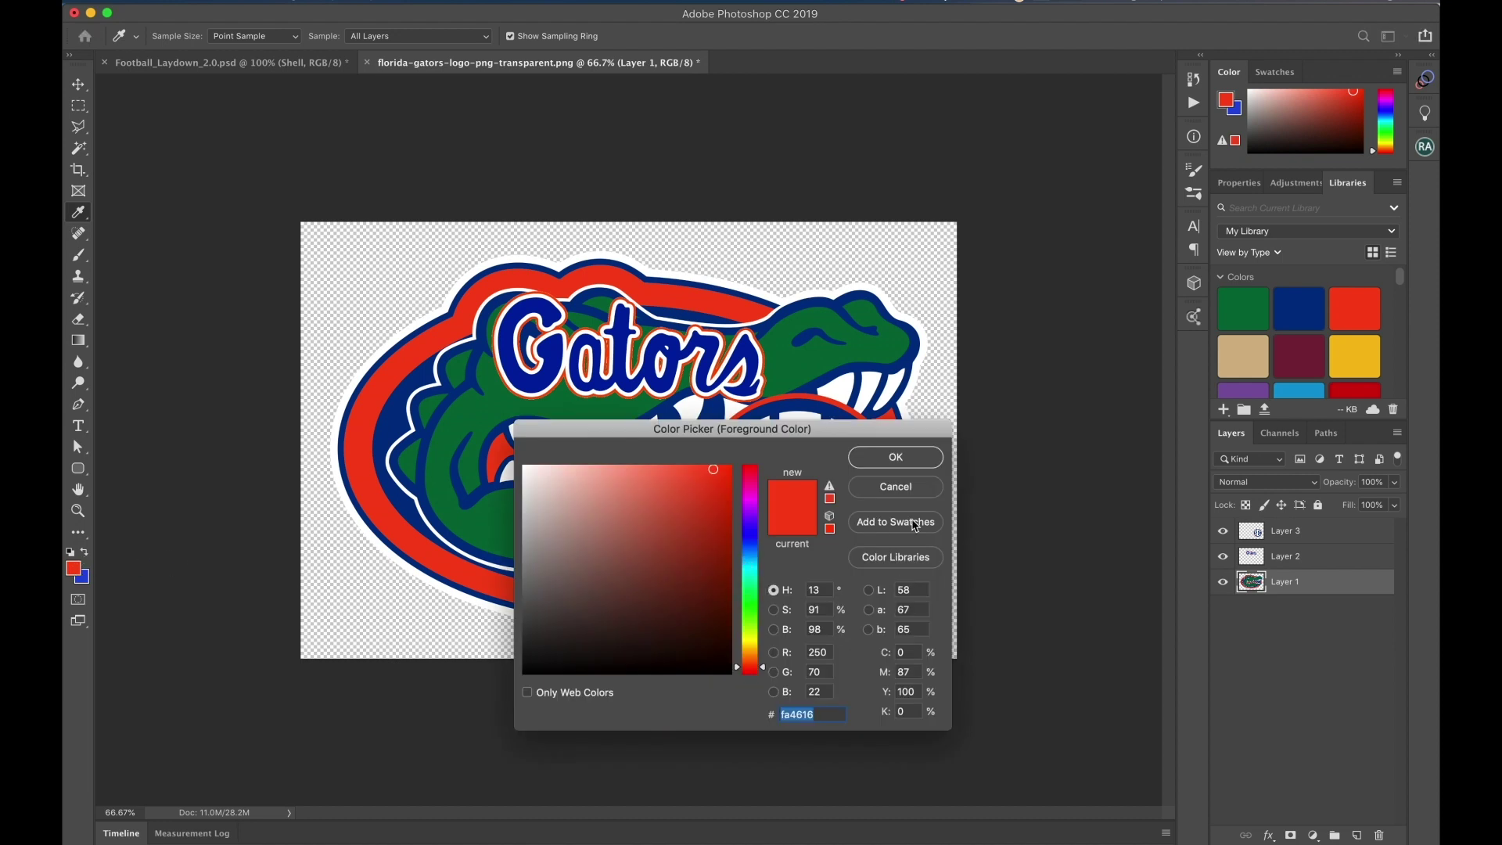
click(897, 457)
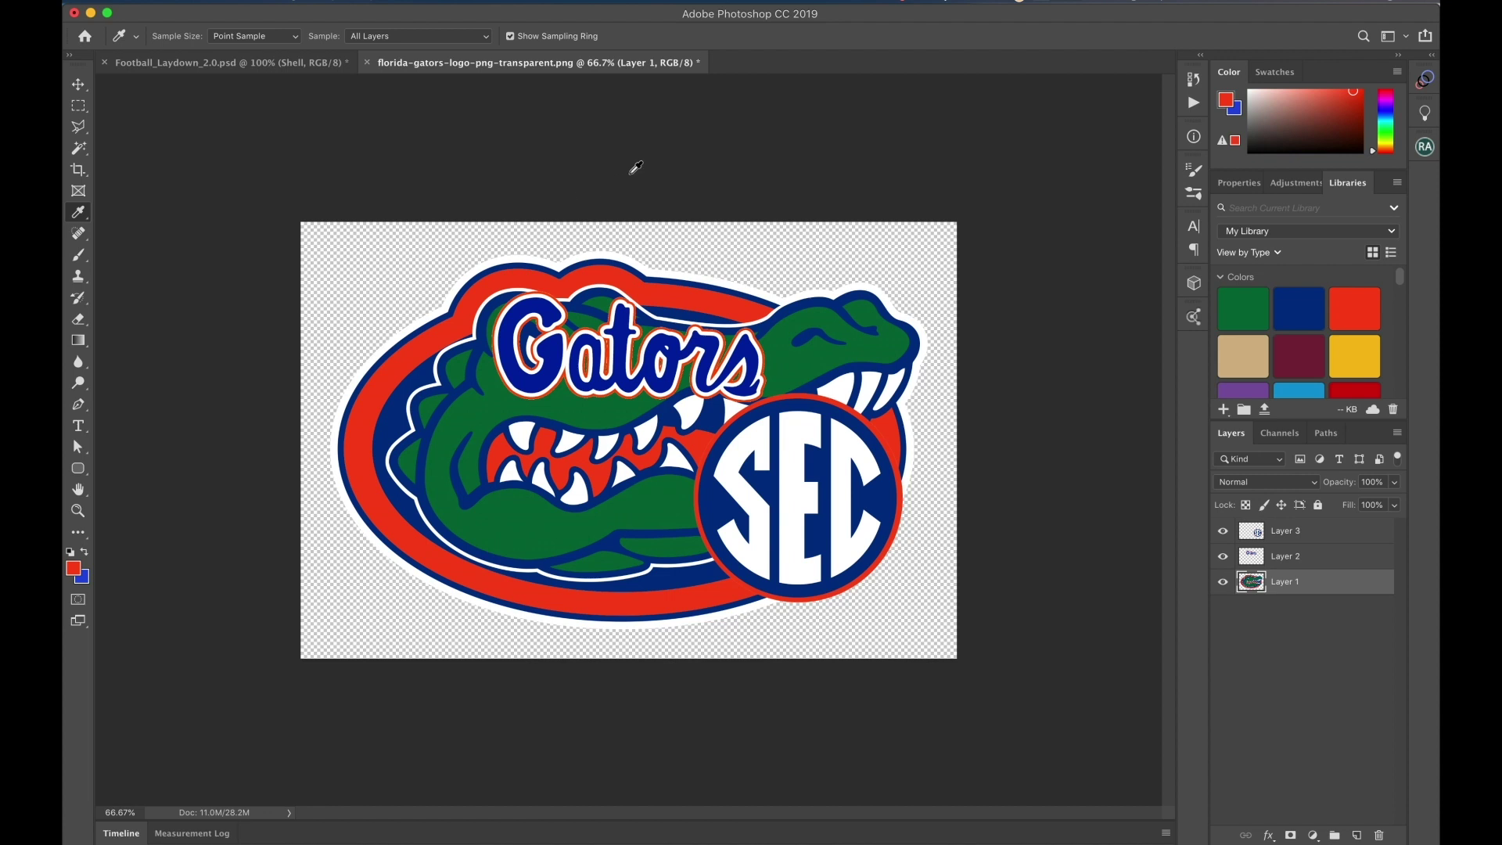
Return to Football_Laydown_2.0.psd and open the contents of the helmet's Helmet Stripe smart object
click(301, 65)
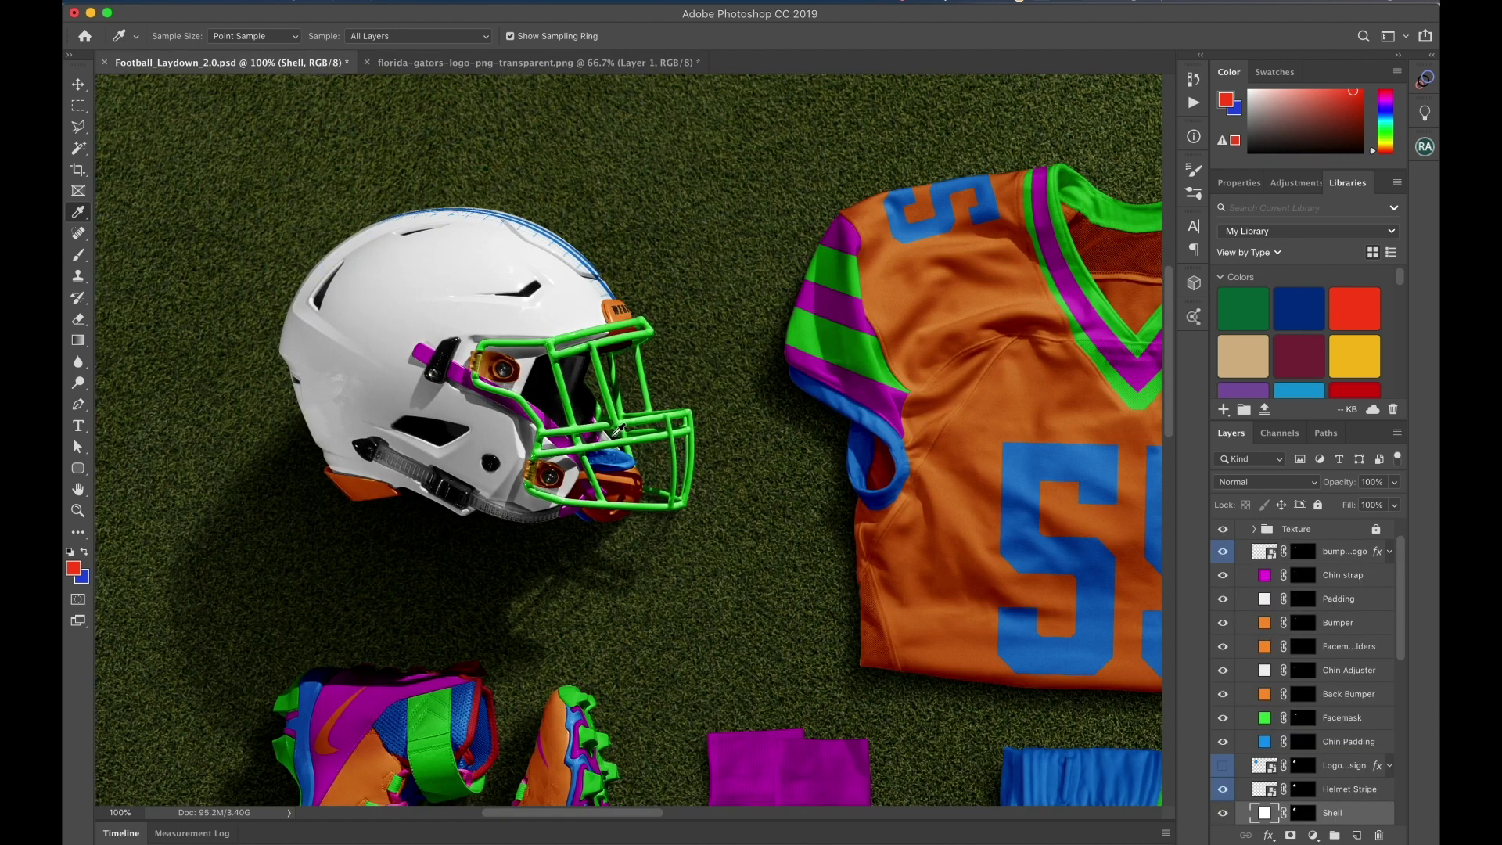
scroll(618, 429, up, 1)
key(v)
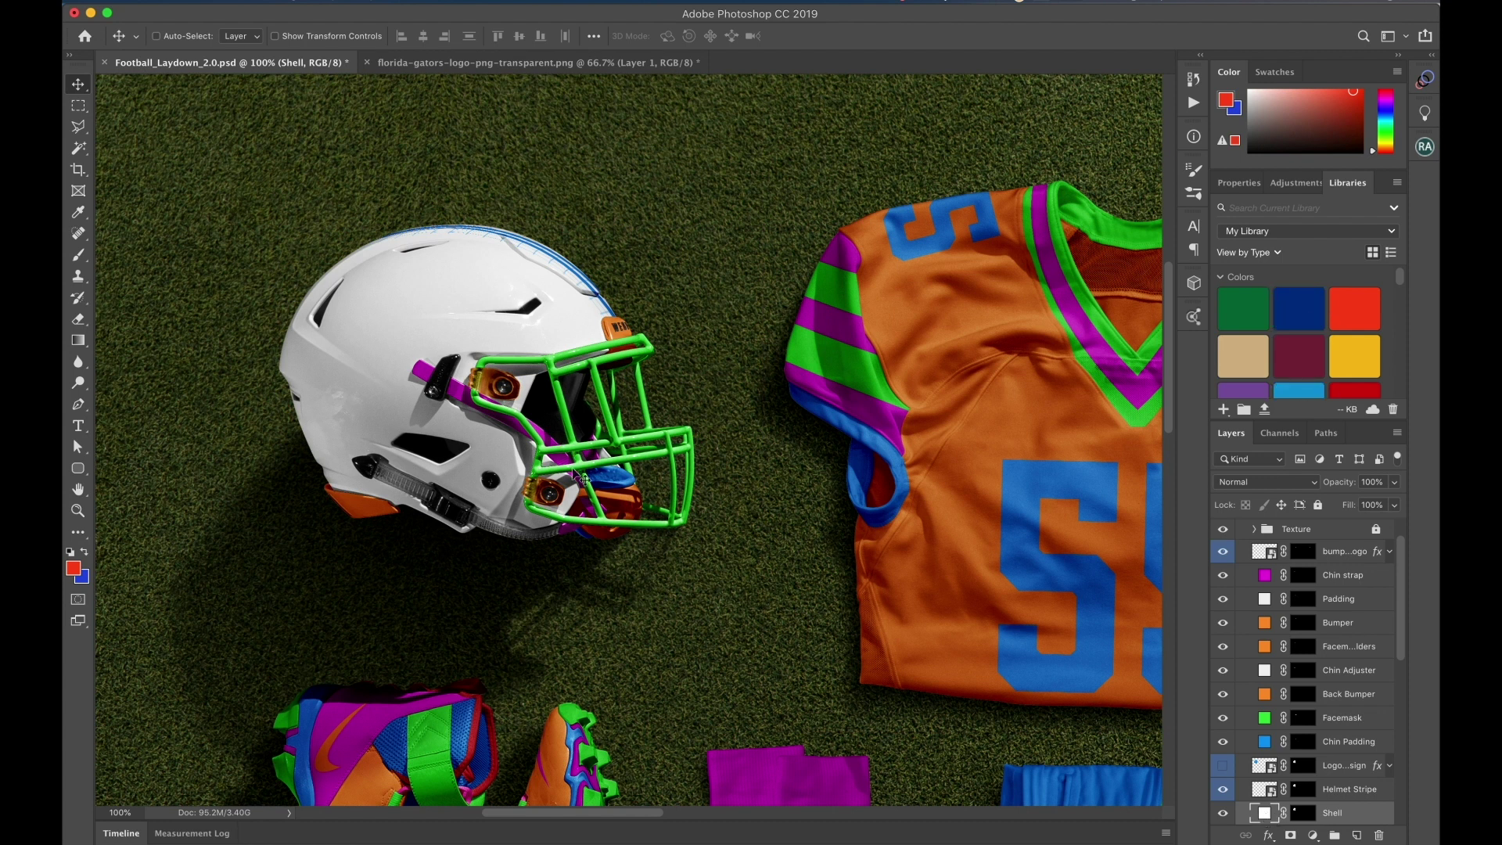
scroll(515, 449, up, 1)
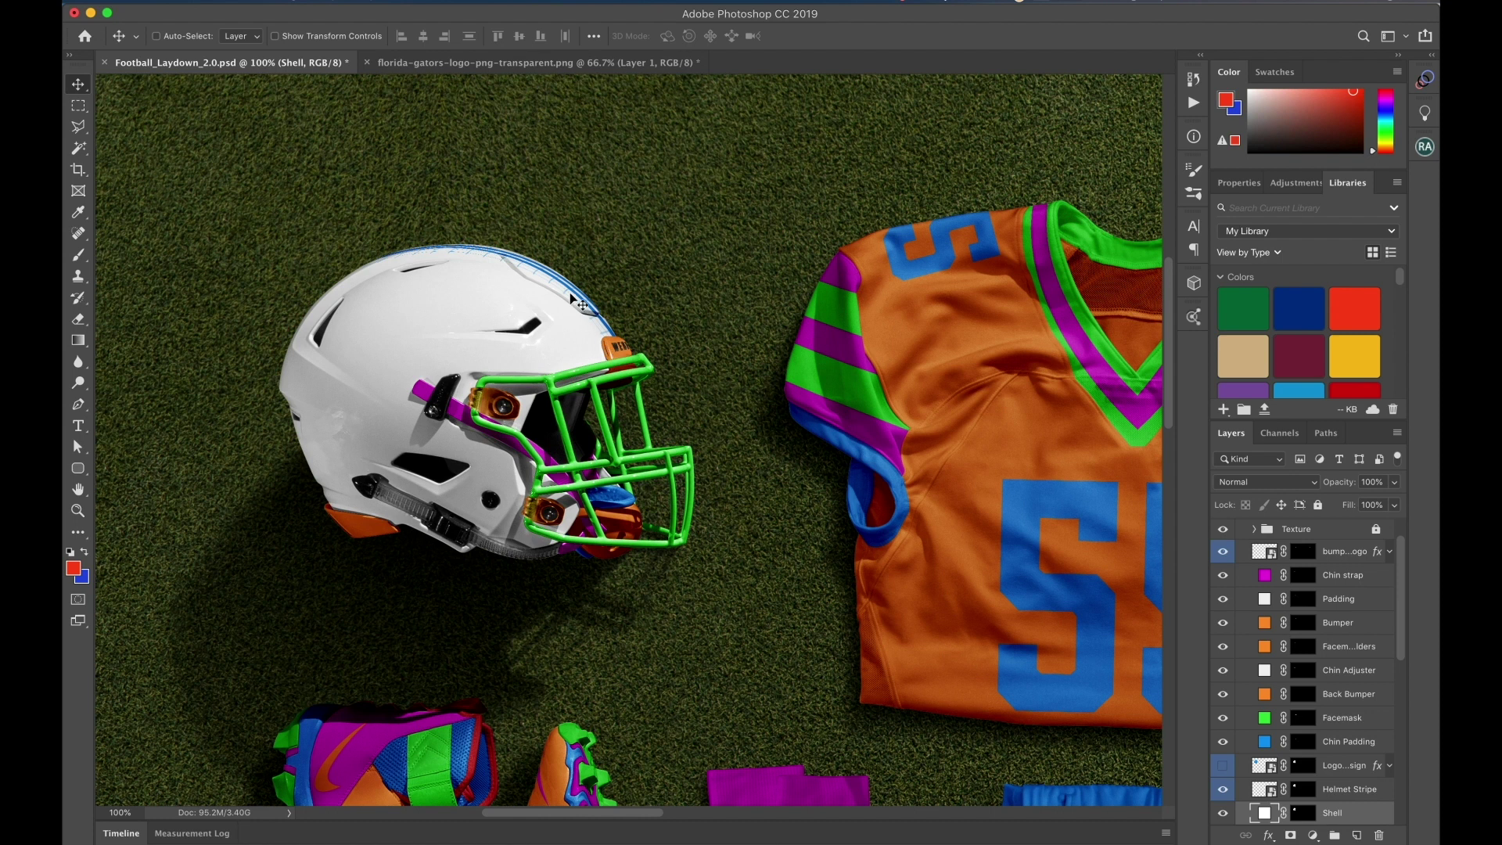
key(super)
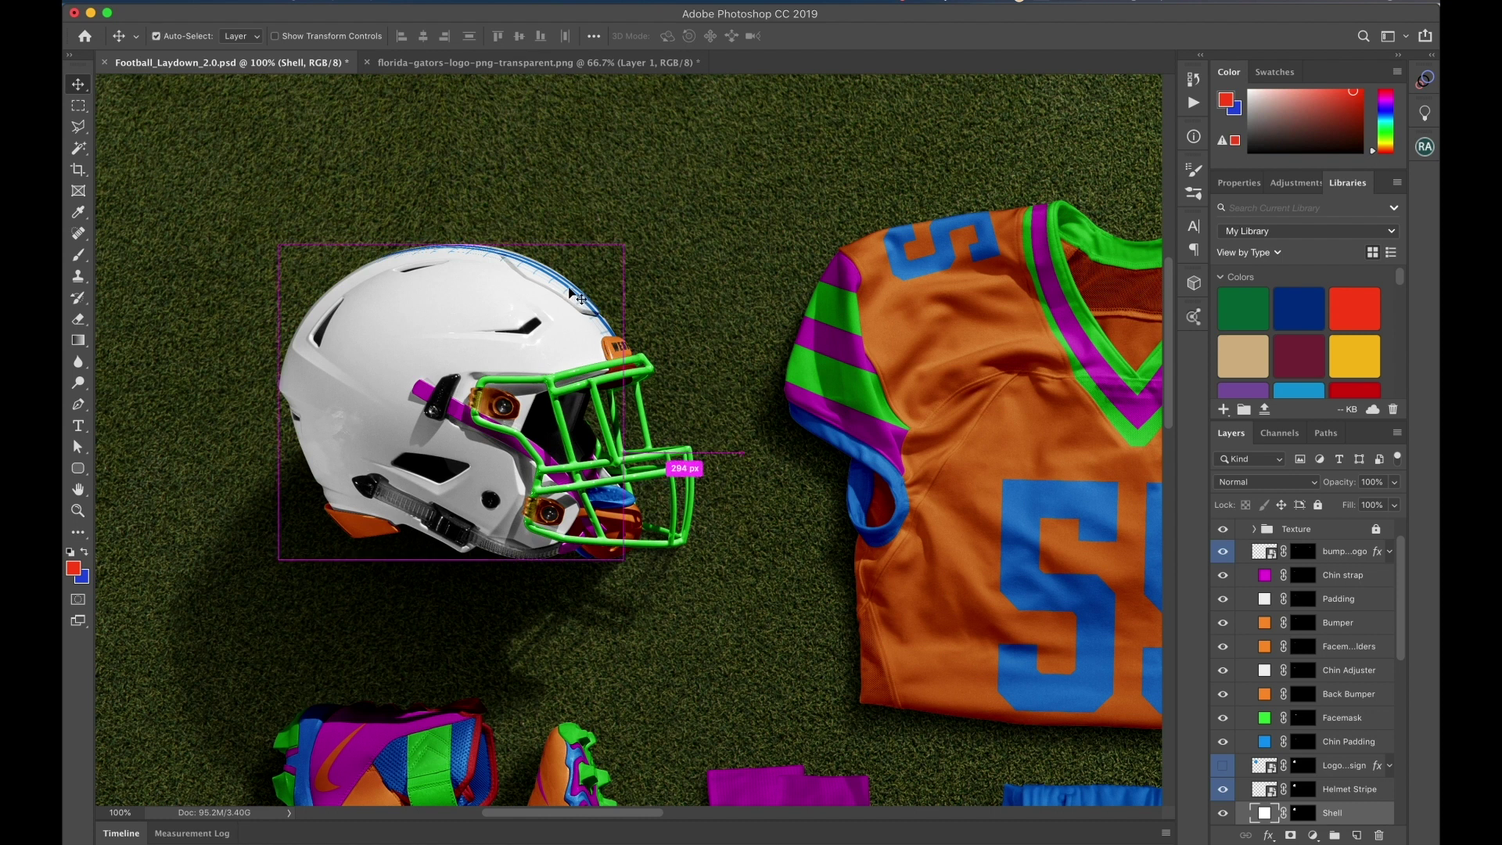
super+click(575, 293)
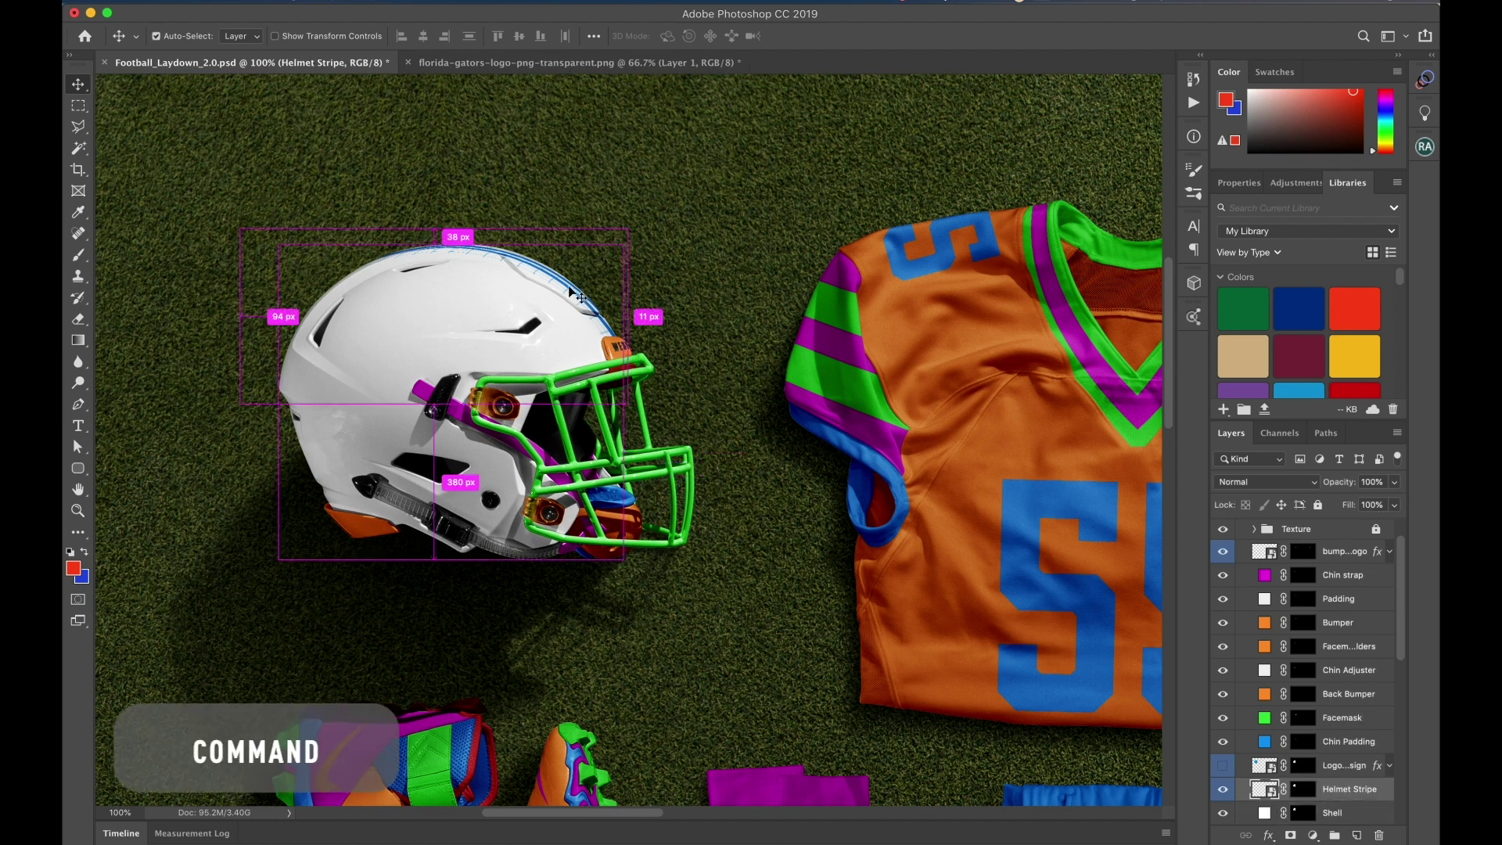
double_click(1266, 790)
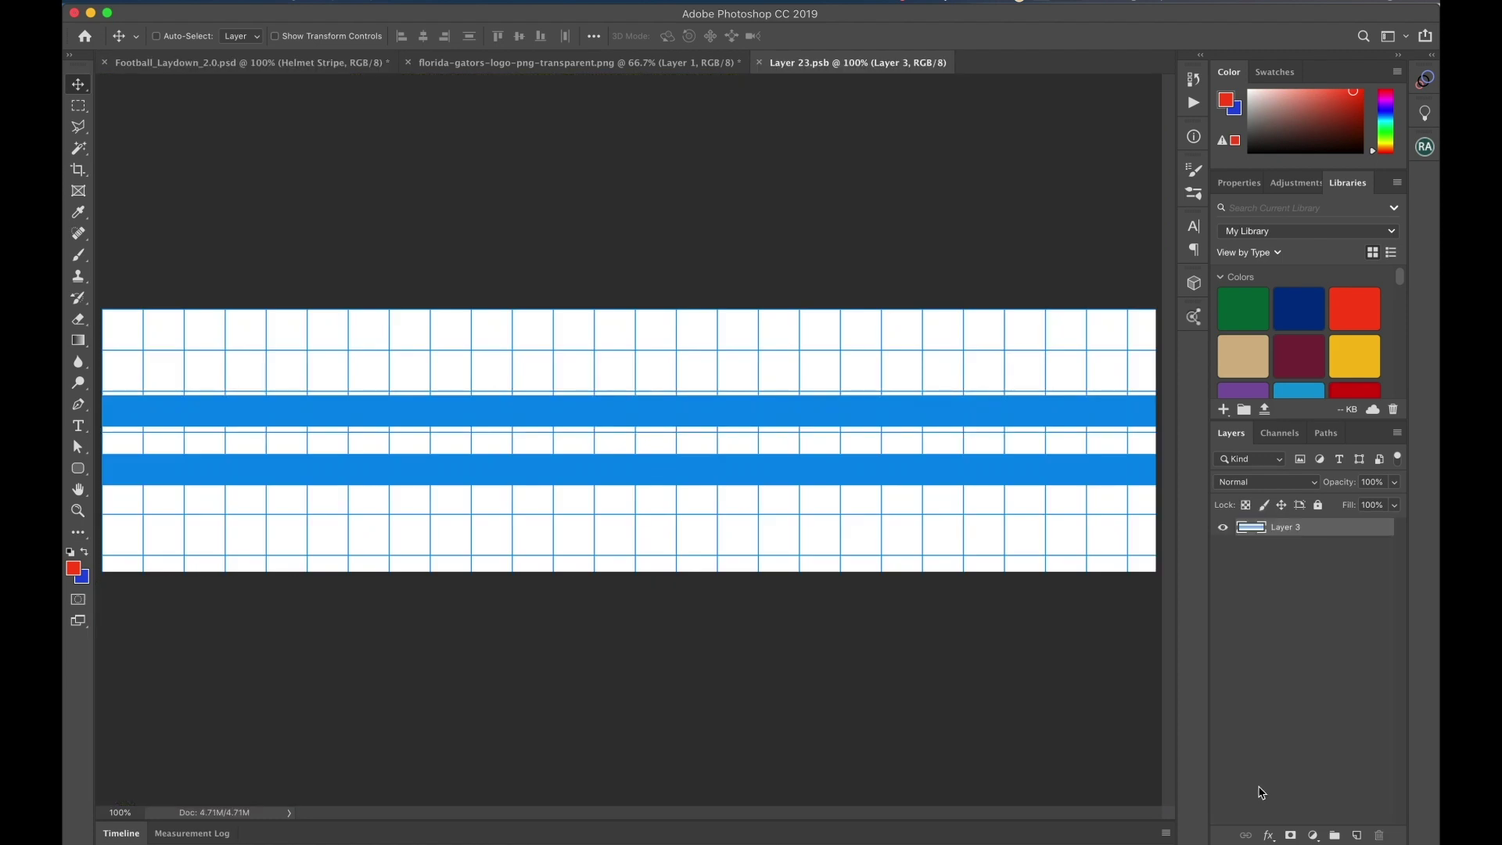
Select the entire stripe canvas and cover it with a Solid Color fill layer in #fa4616
key(m)
drag(101, 308, 1175, 611)
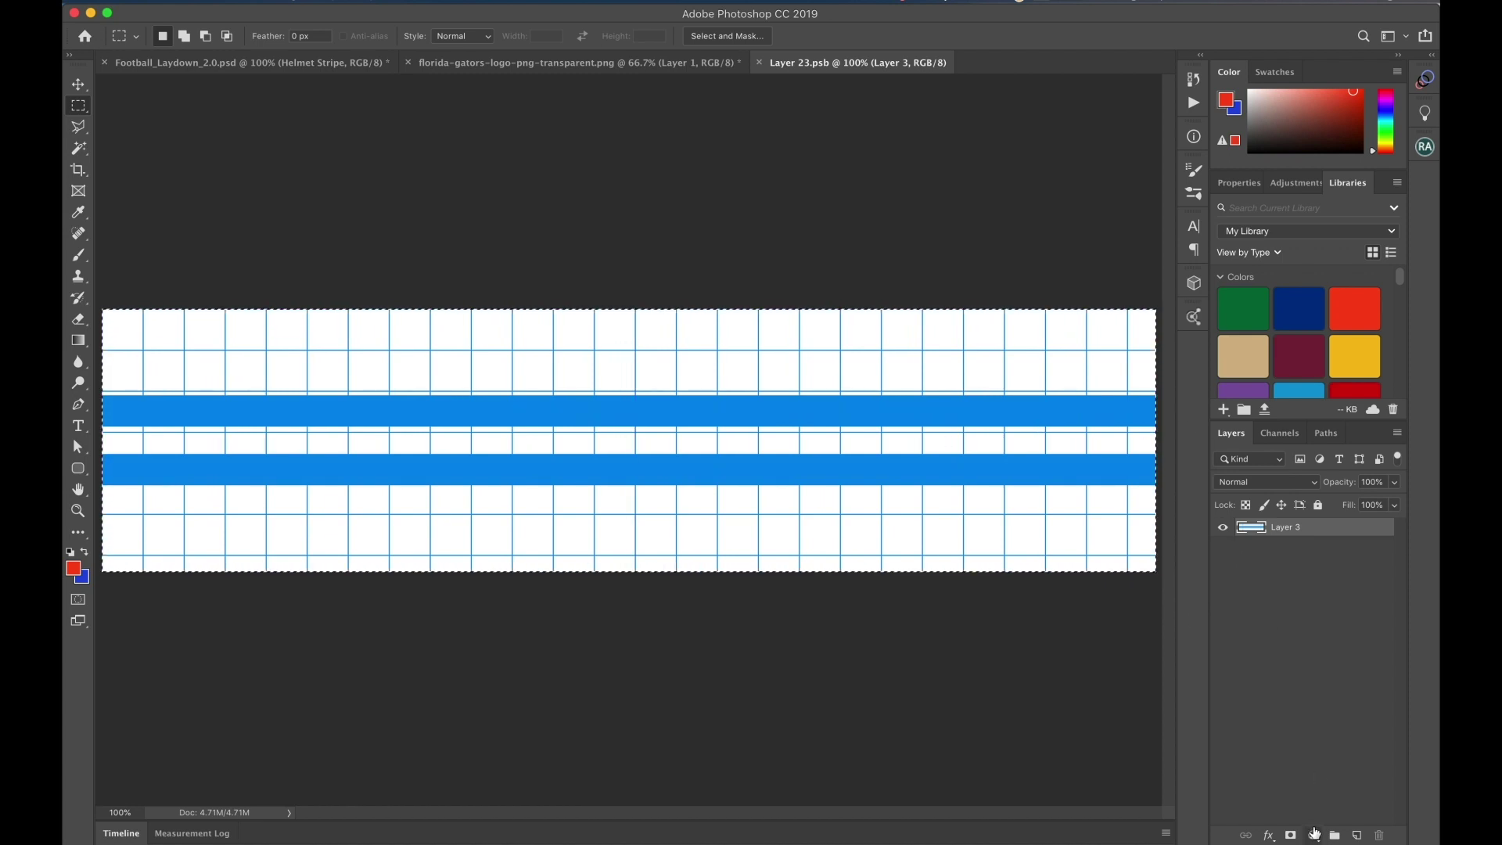
click(1314, 835)
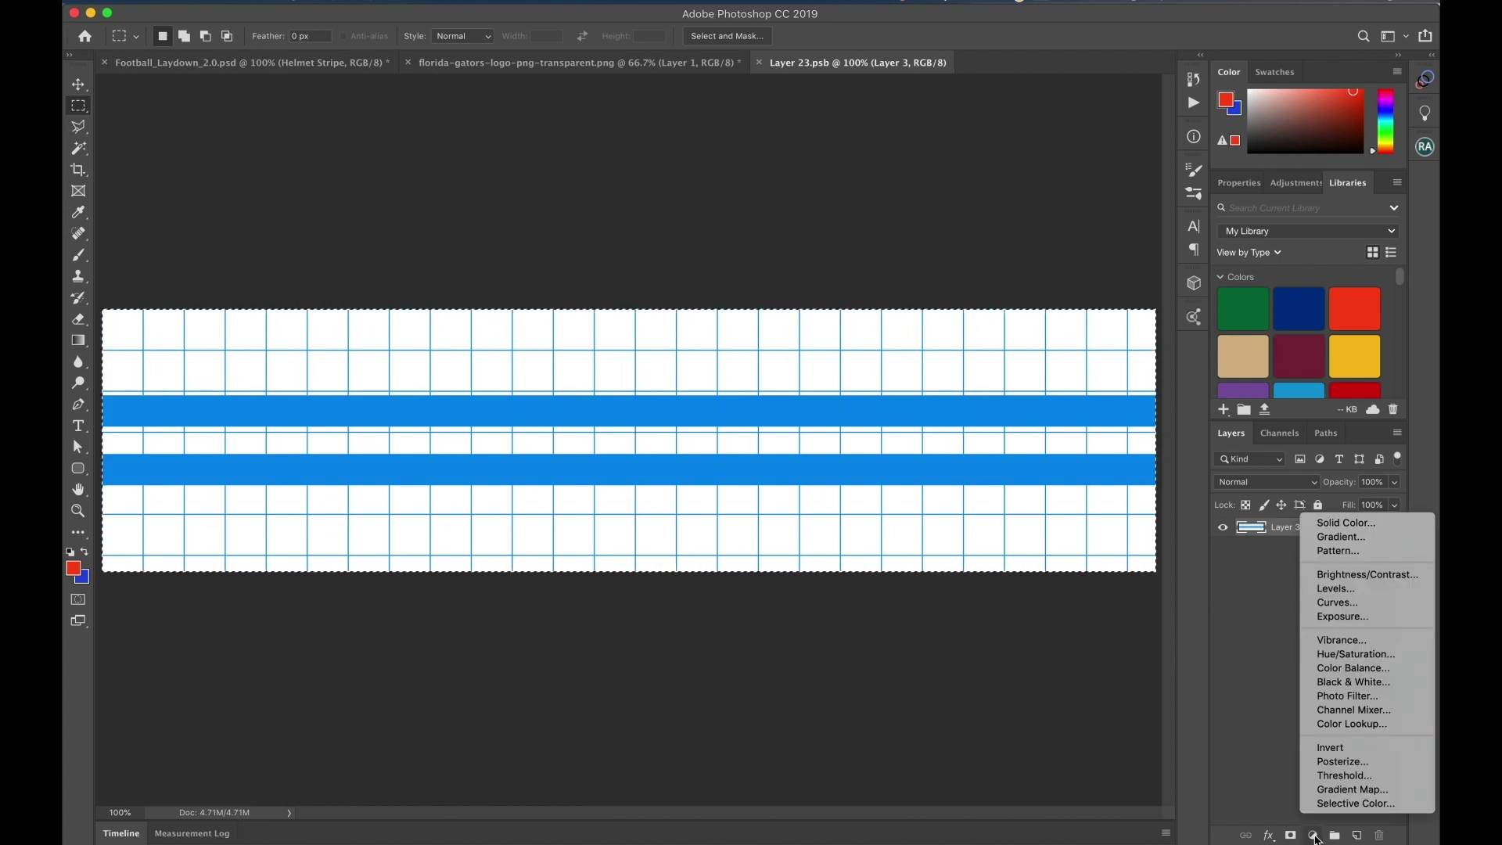
click(1359, 523)
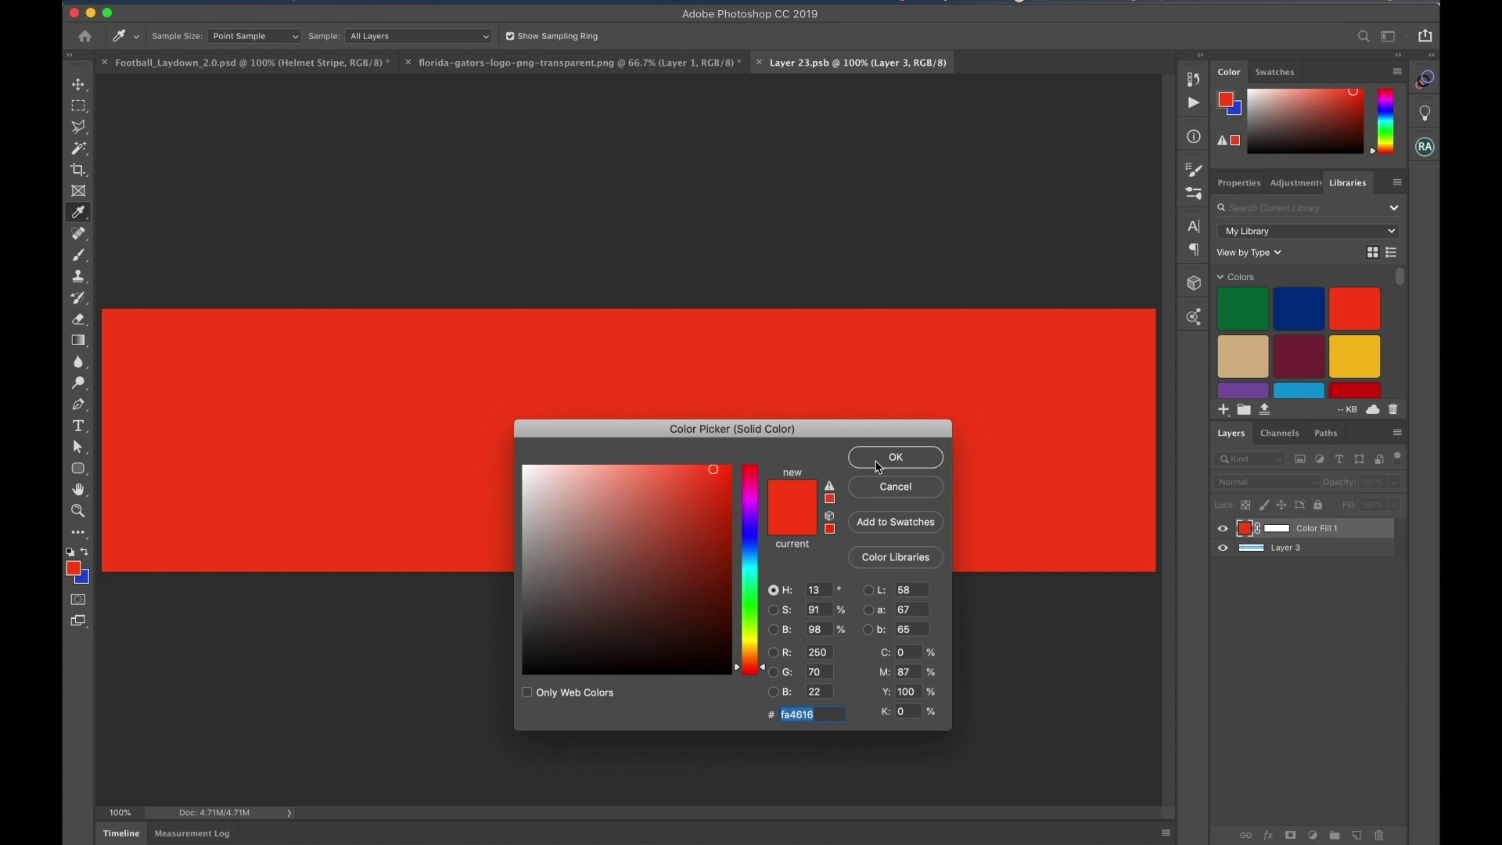
click(896, 457)
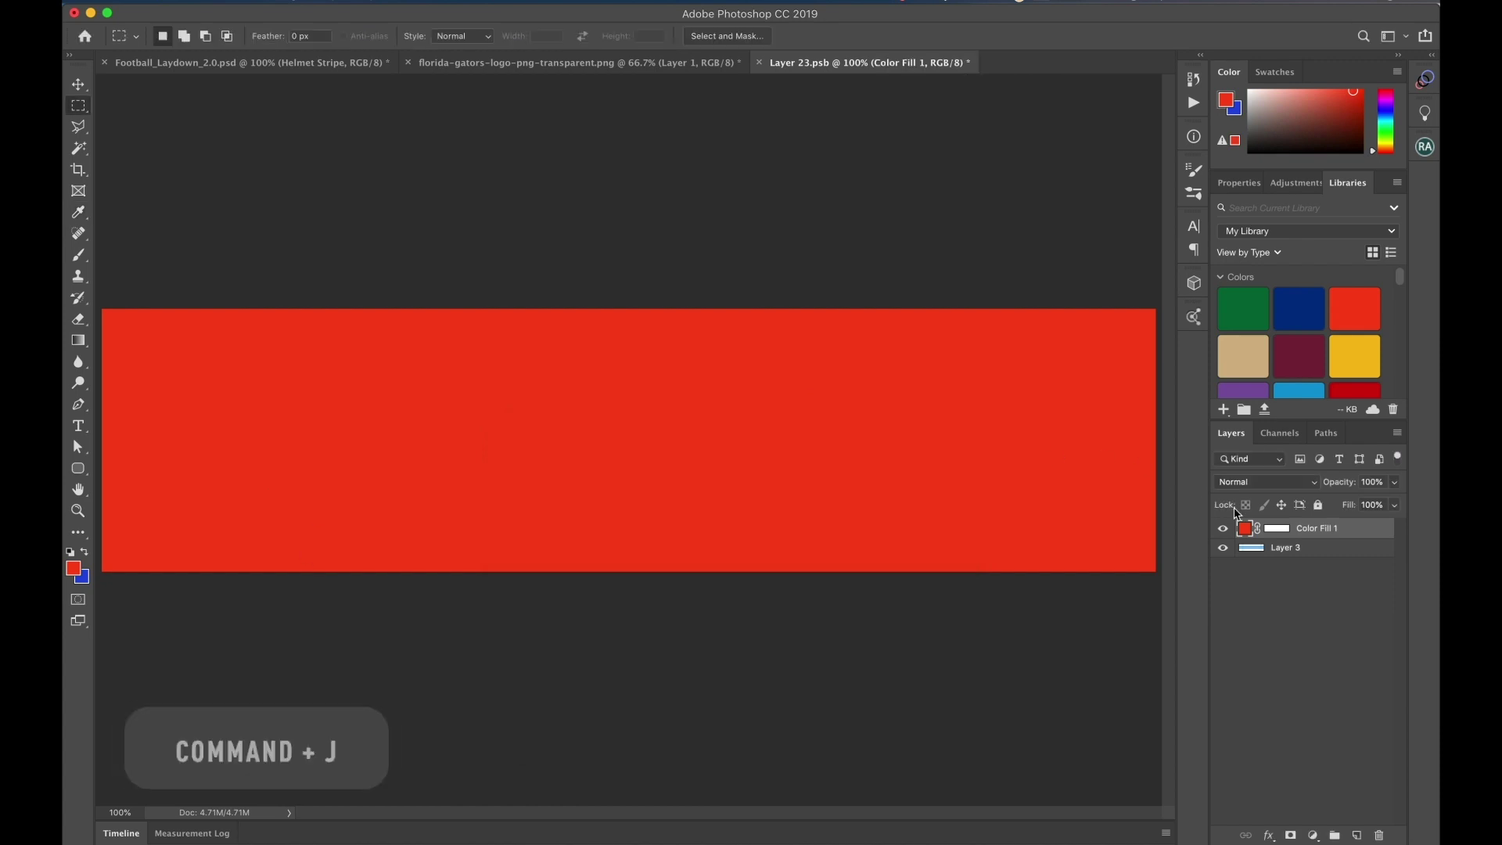
Duplicate the orange-red fill layer, scale the copy's height to about 59% around its centre, and recolour it white (#ffffff)
key(super+j)
key(super+t)
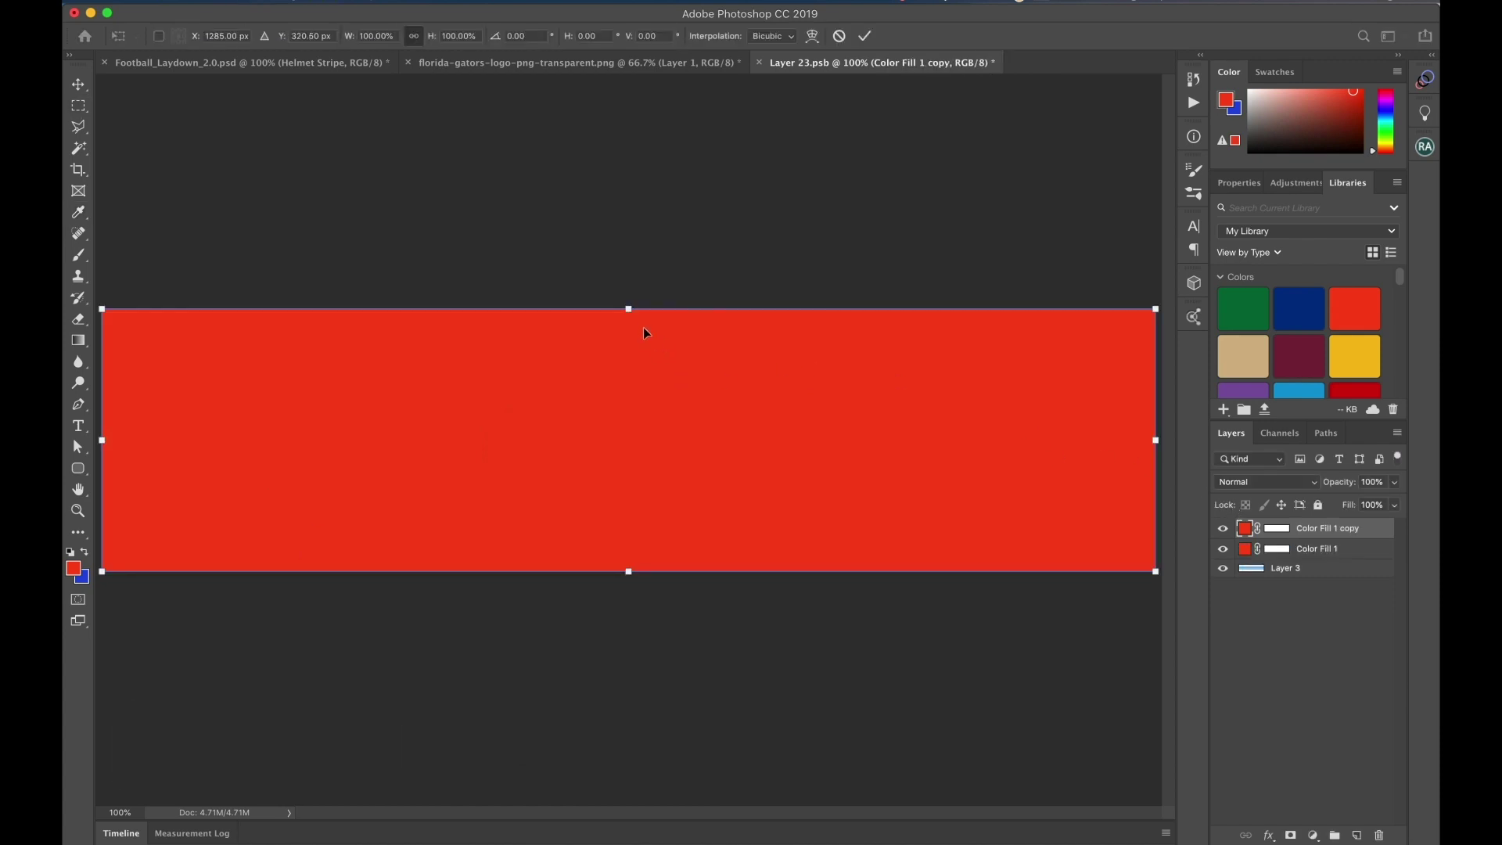
drag(634, 310, 633, 364)
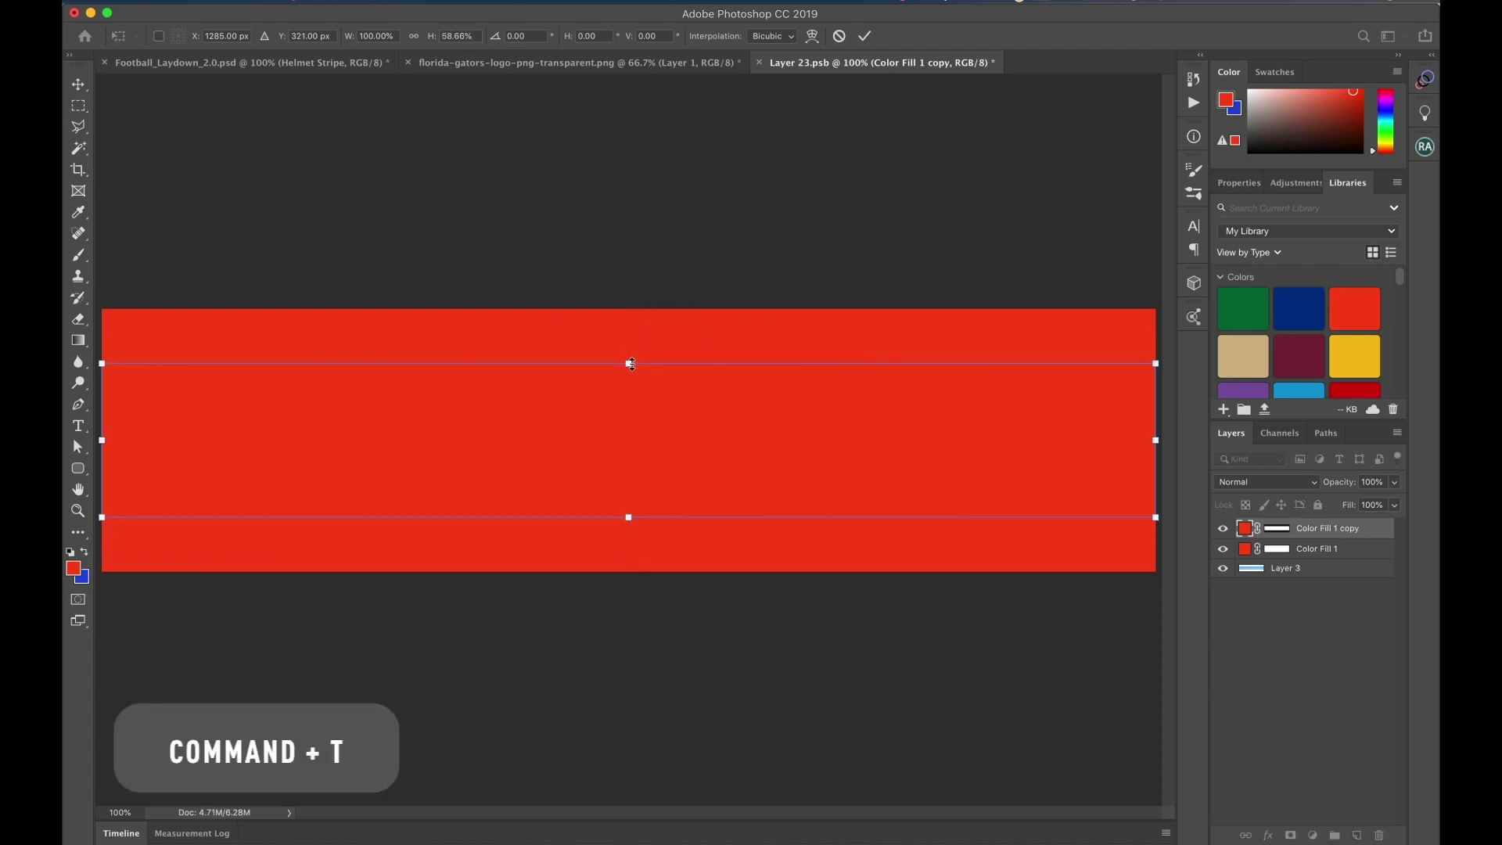
key(Return)
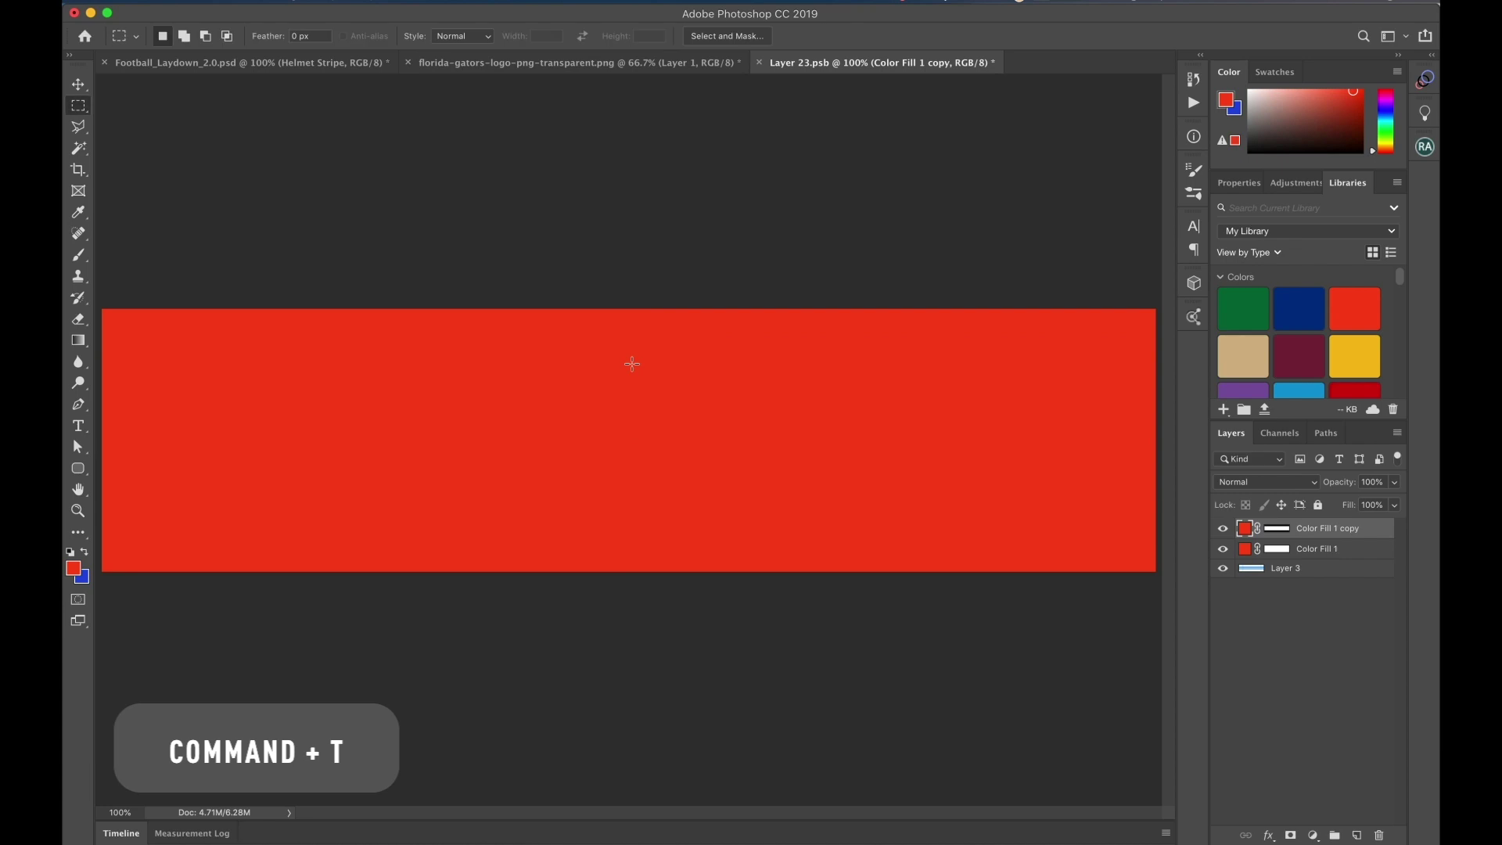
double_click(1248, 532)
click(524, 468)
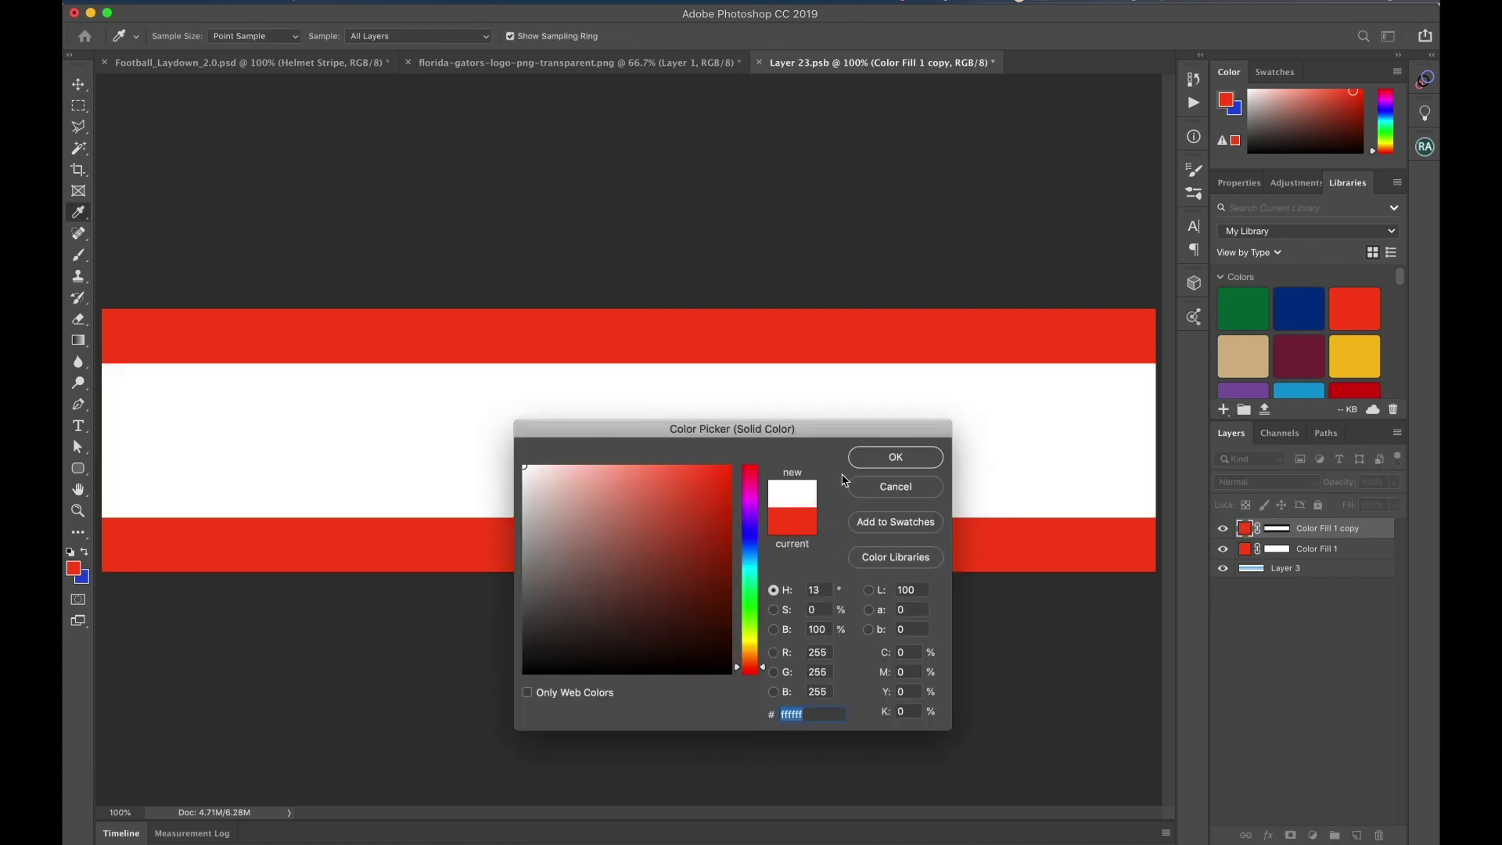
click(862, 460)
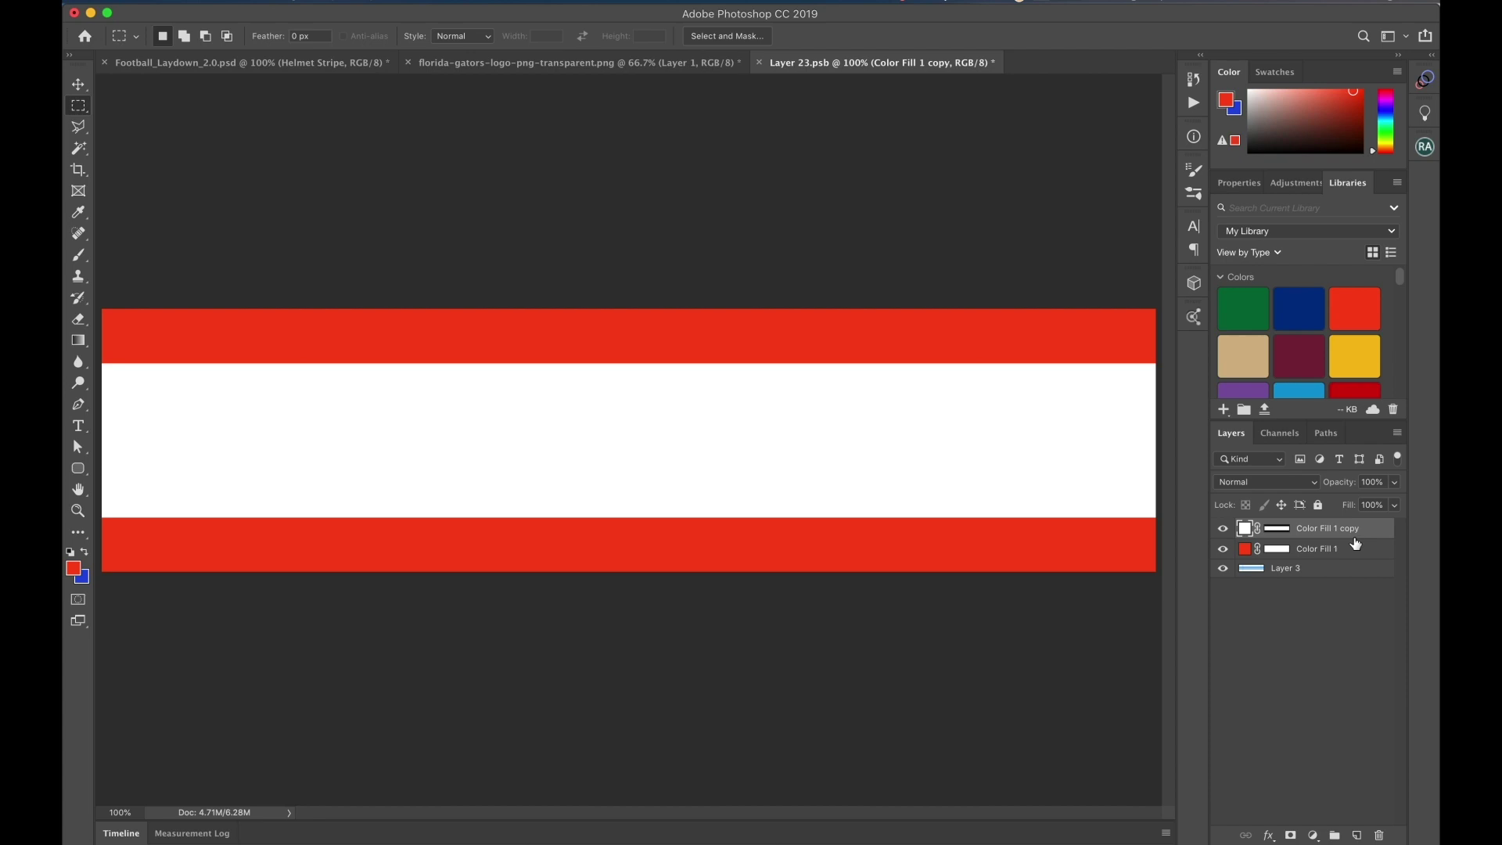
Duplicate the white band, scale it to about 51% height around its centre in dark blue Swatch 29, and save and close the stripe document
key(super+j)
key(super+t)
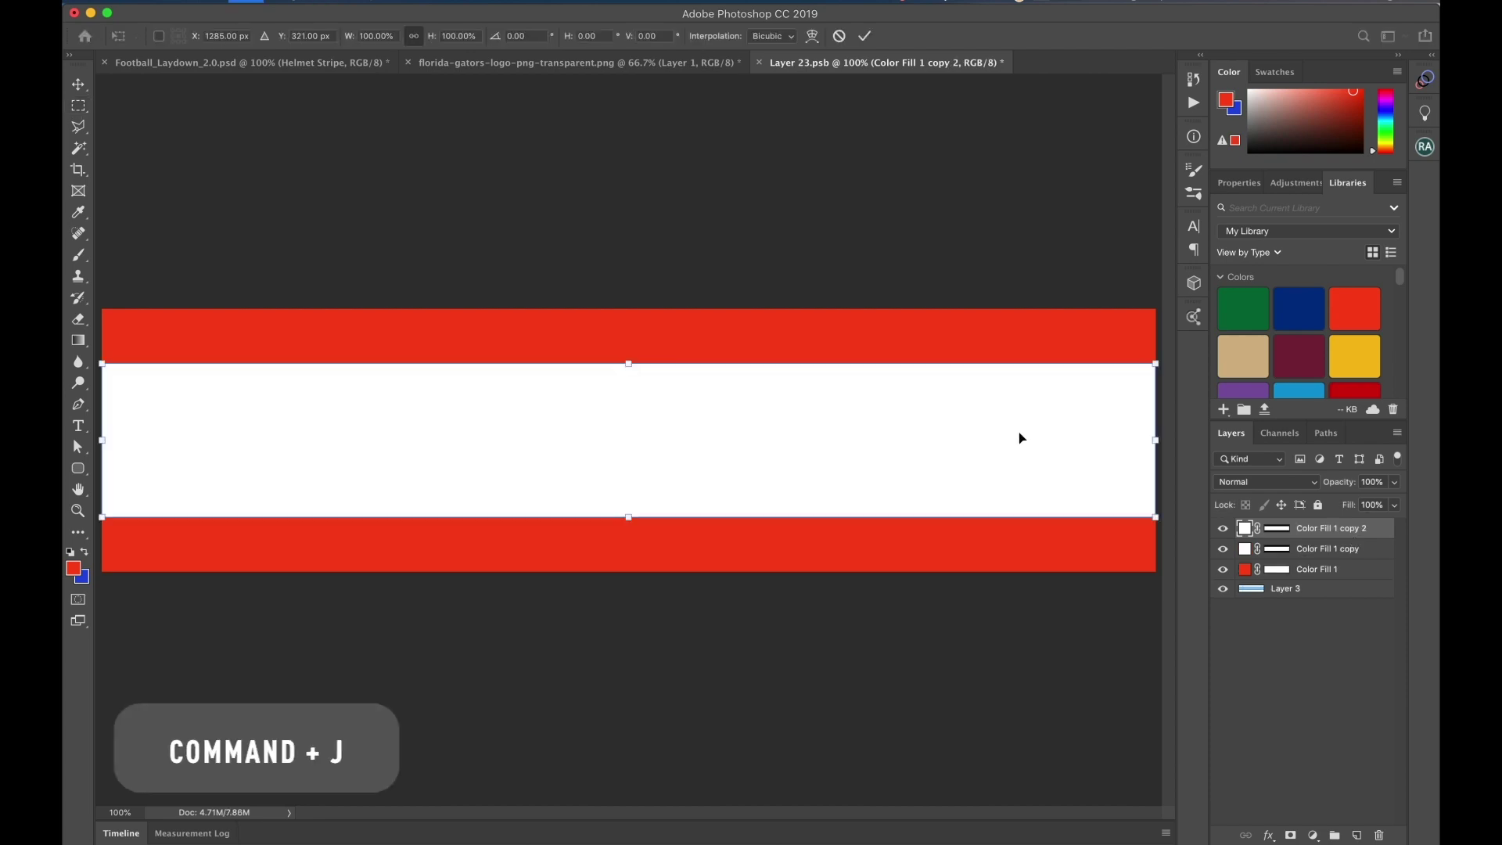
drag(629, 365, 629, 403)
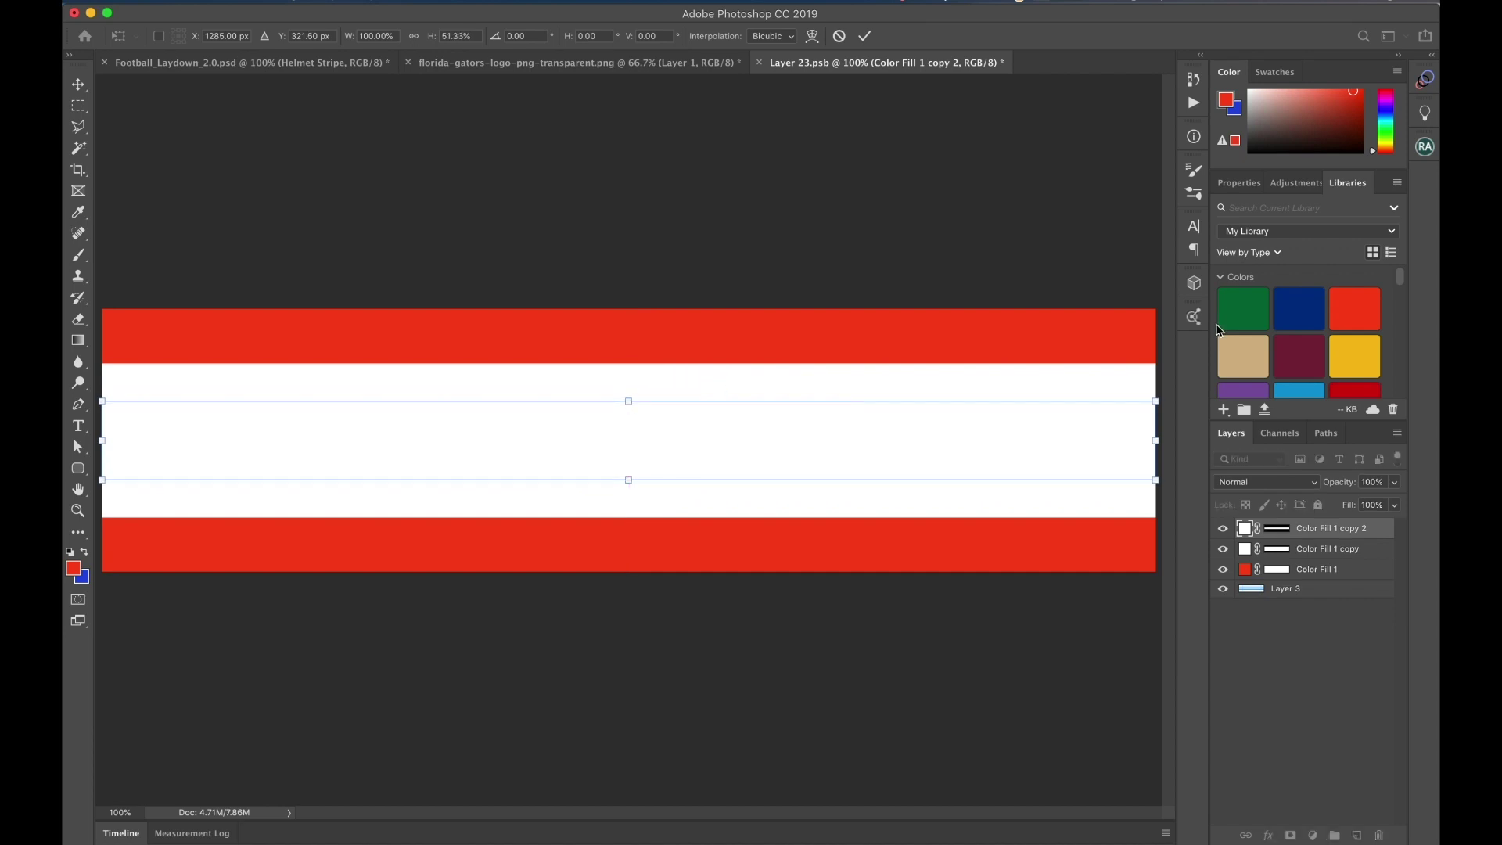
click(1286, 318)
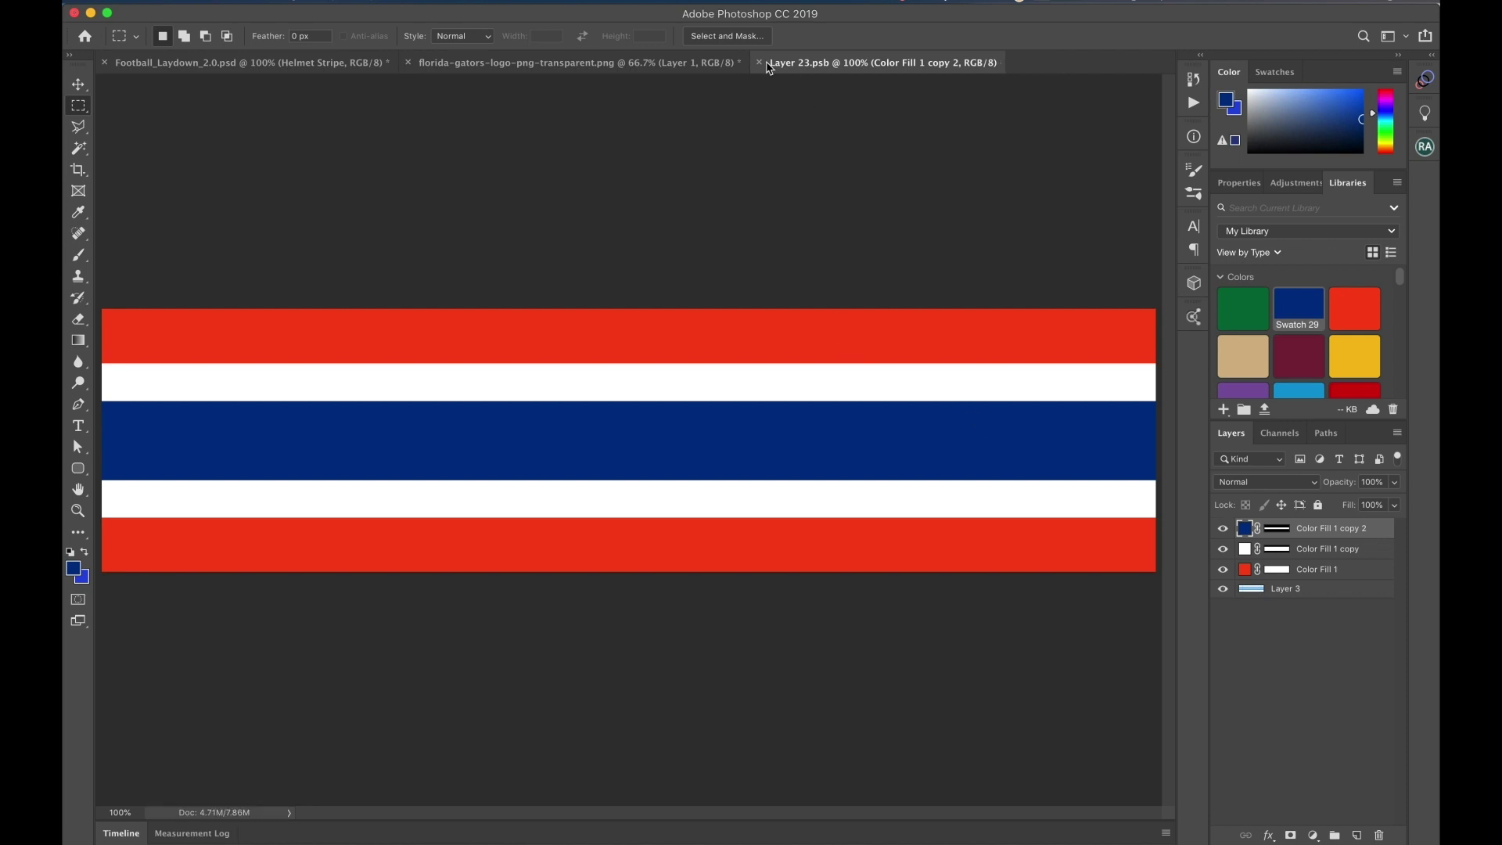
click(759, 64)
Recolour the helmet's Back Bumper layer with the white #FFFFFF library swatch
key(v)
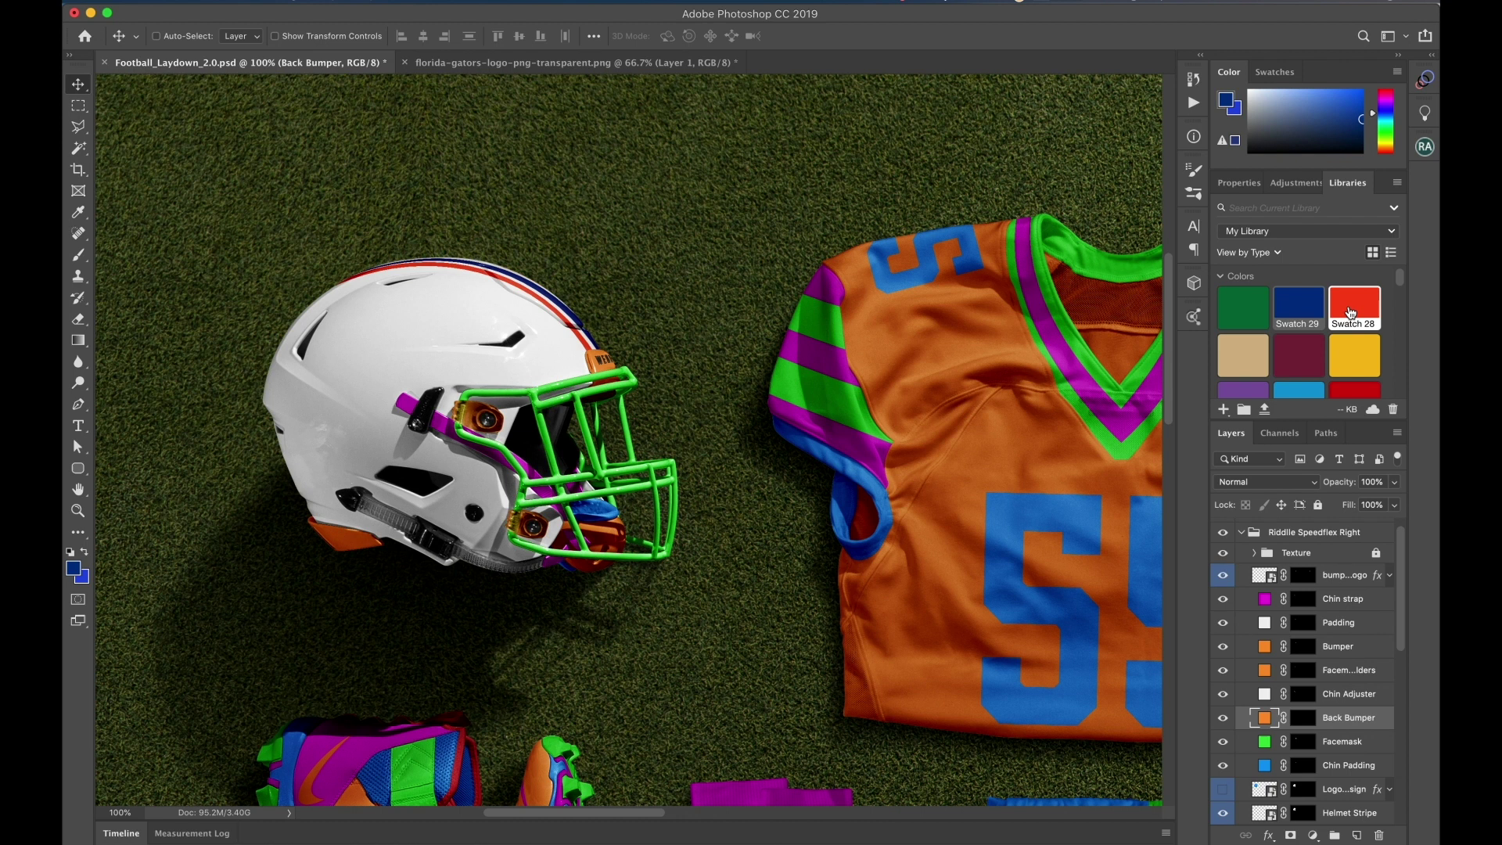
scroll(1351, 313, down, 5)
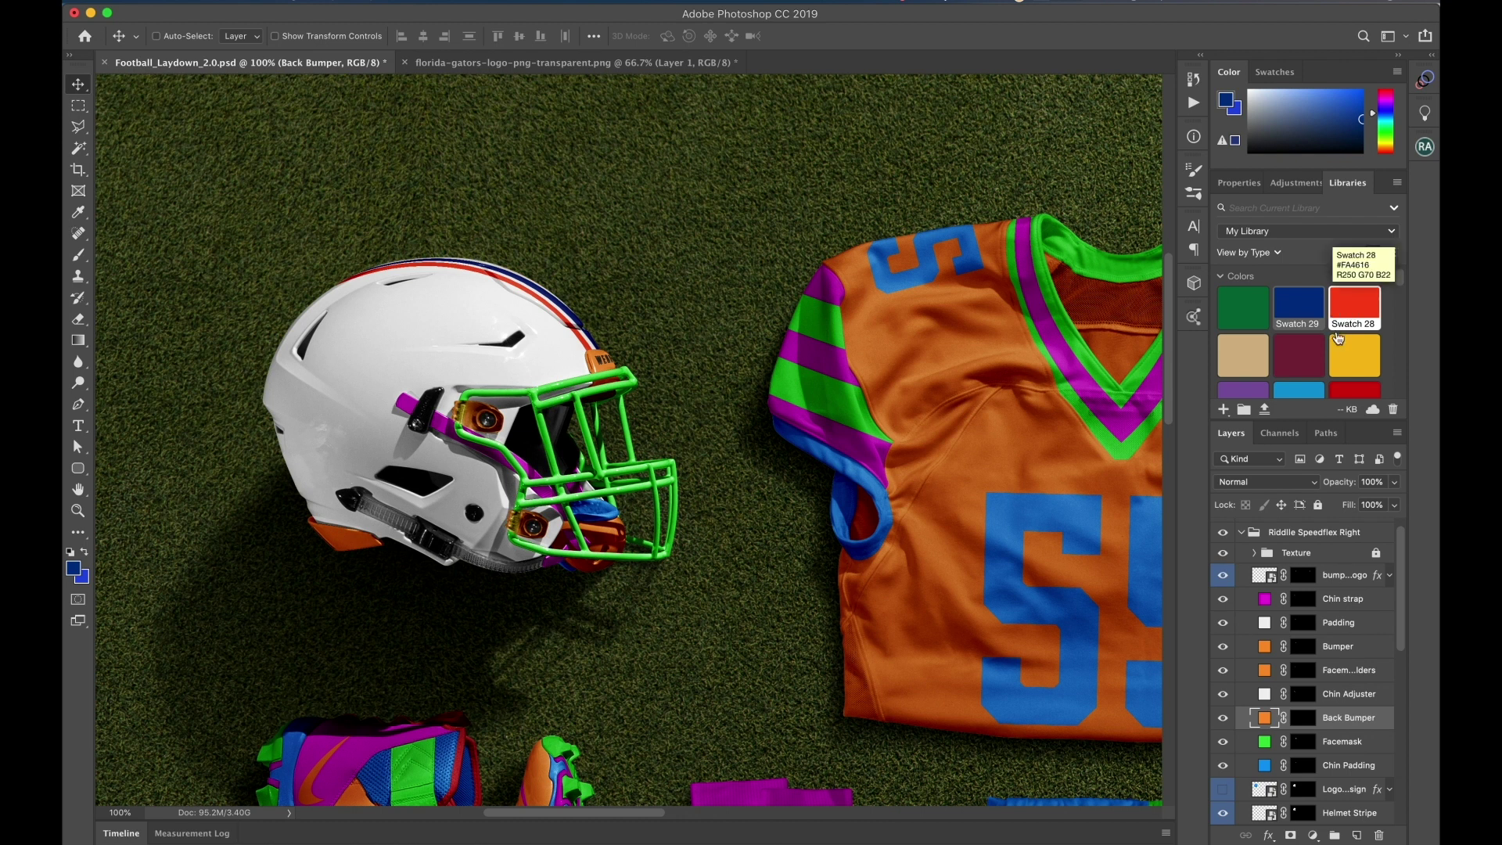
click(1355, 340)
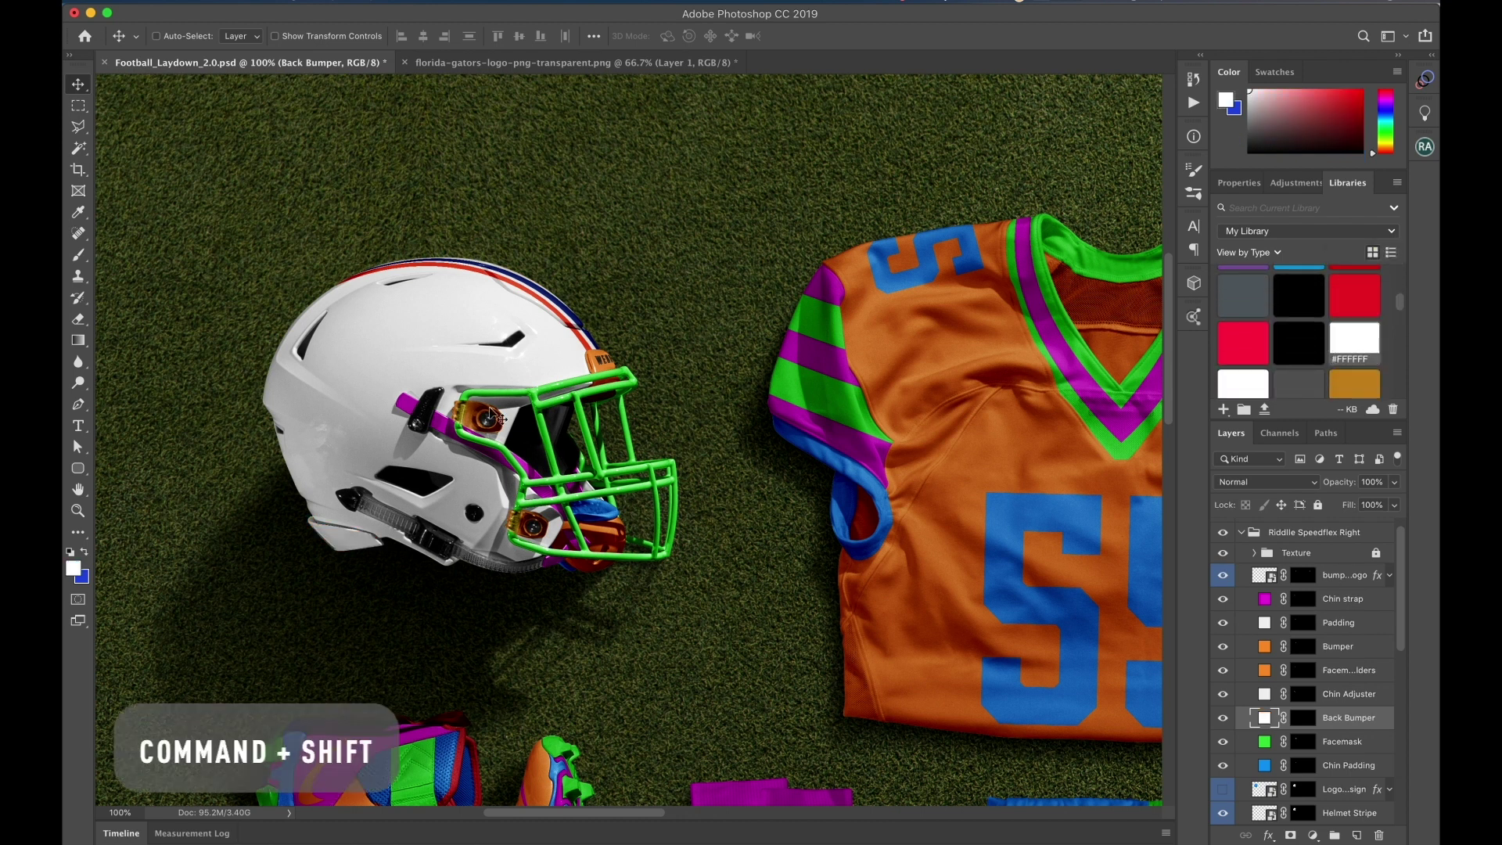
Select the helmet's facemask, chin strap and chin padding layers together and recolour them with the white #FFFFFF library swatch
key(super)
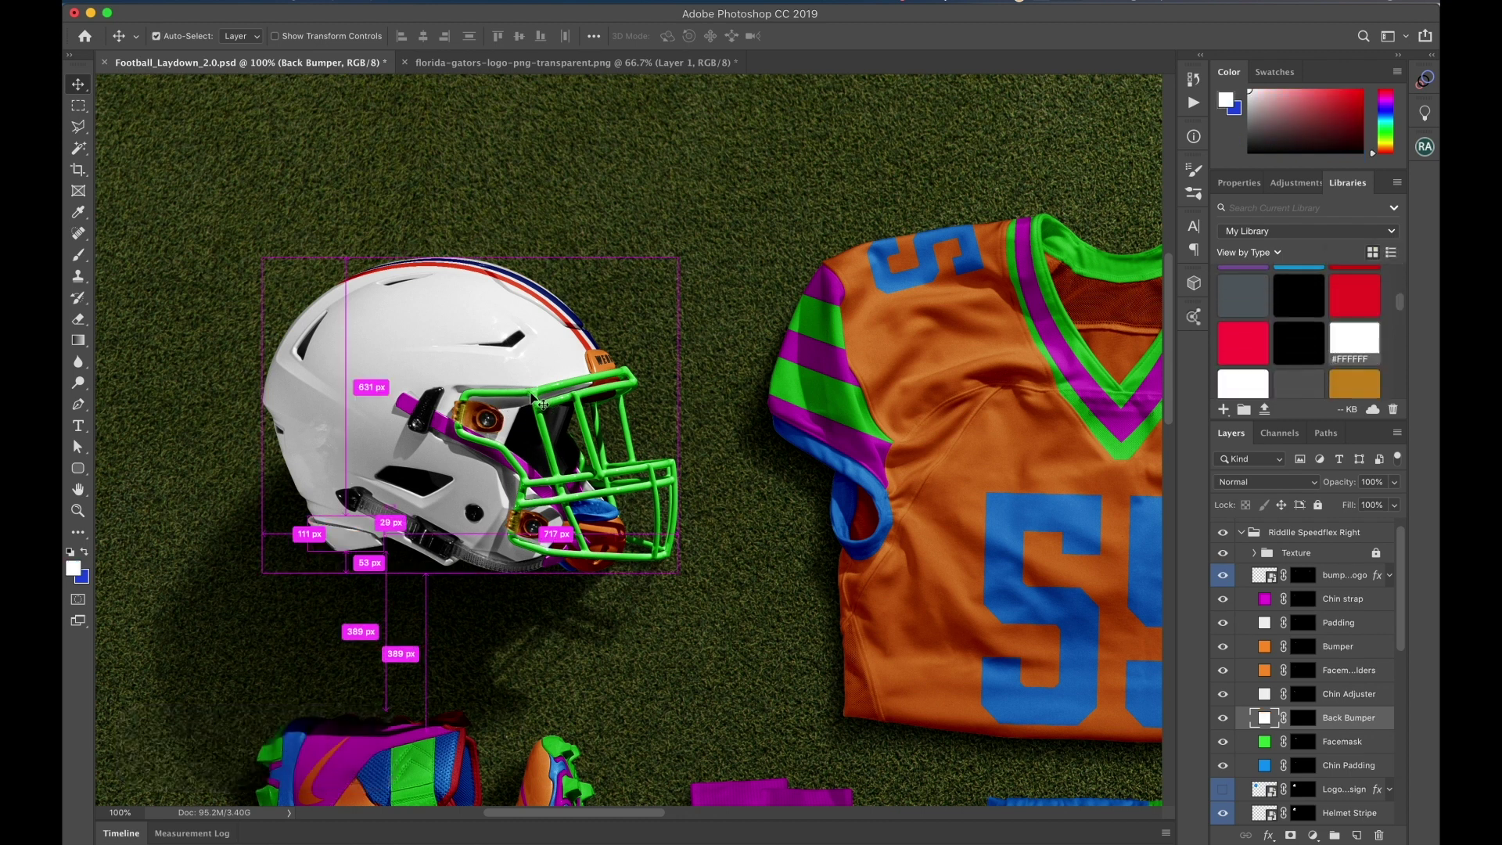
click(540, 403)
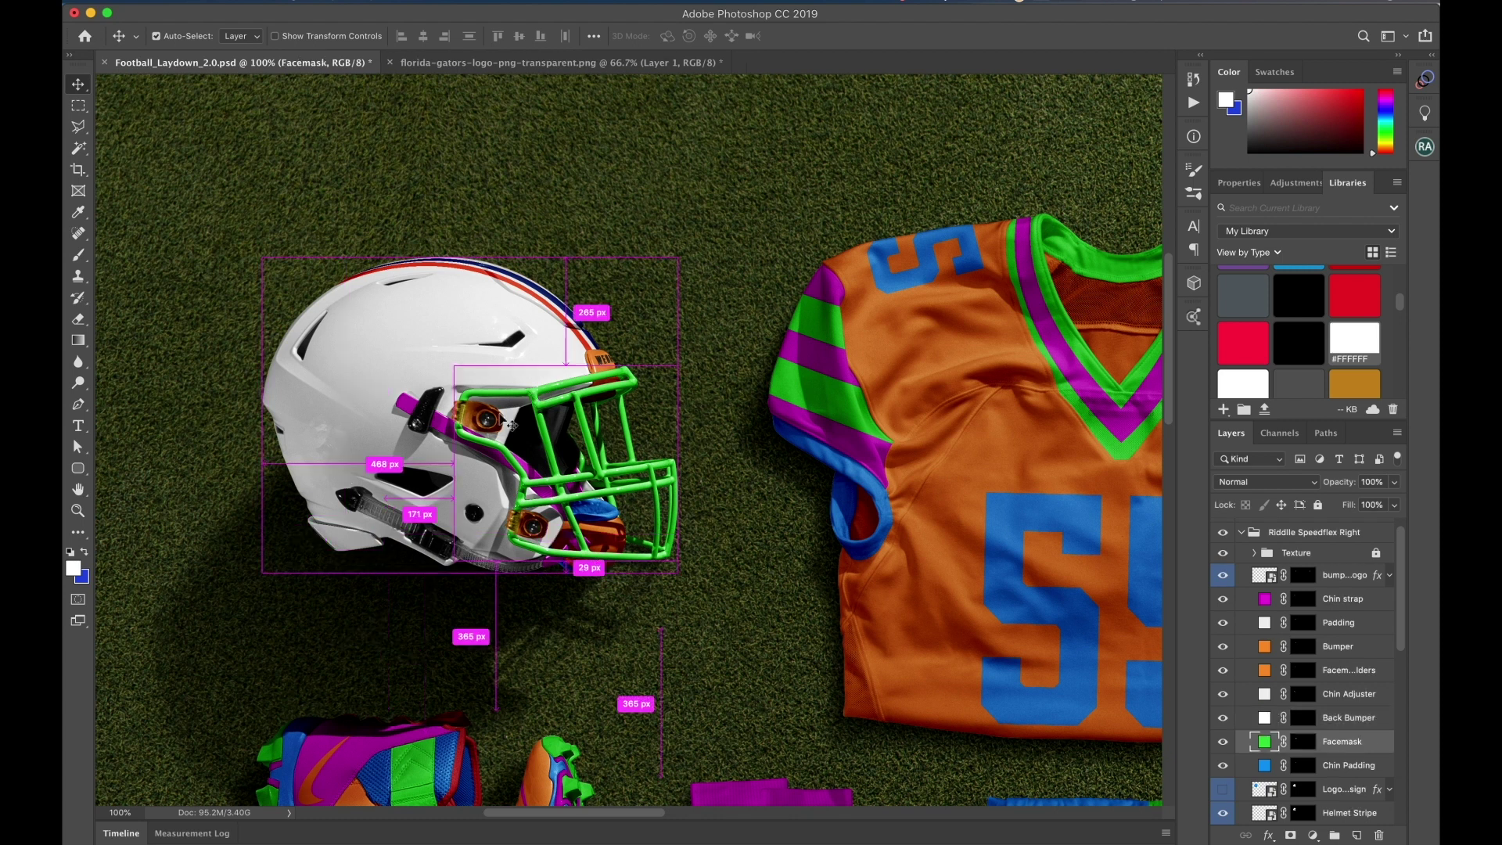
shift+click(446, 432)
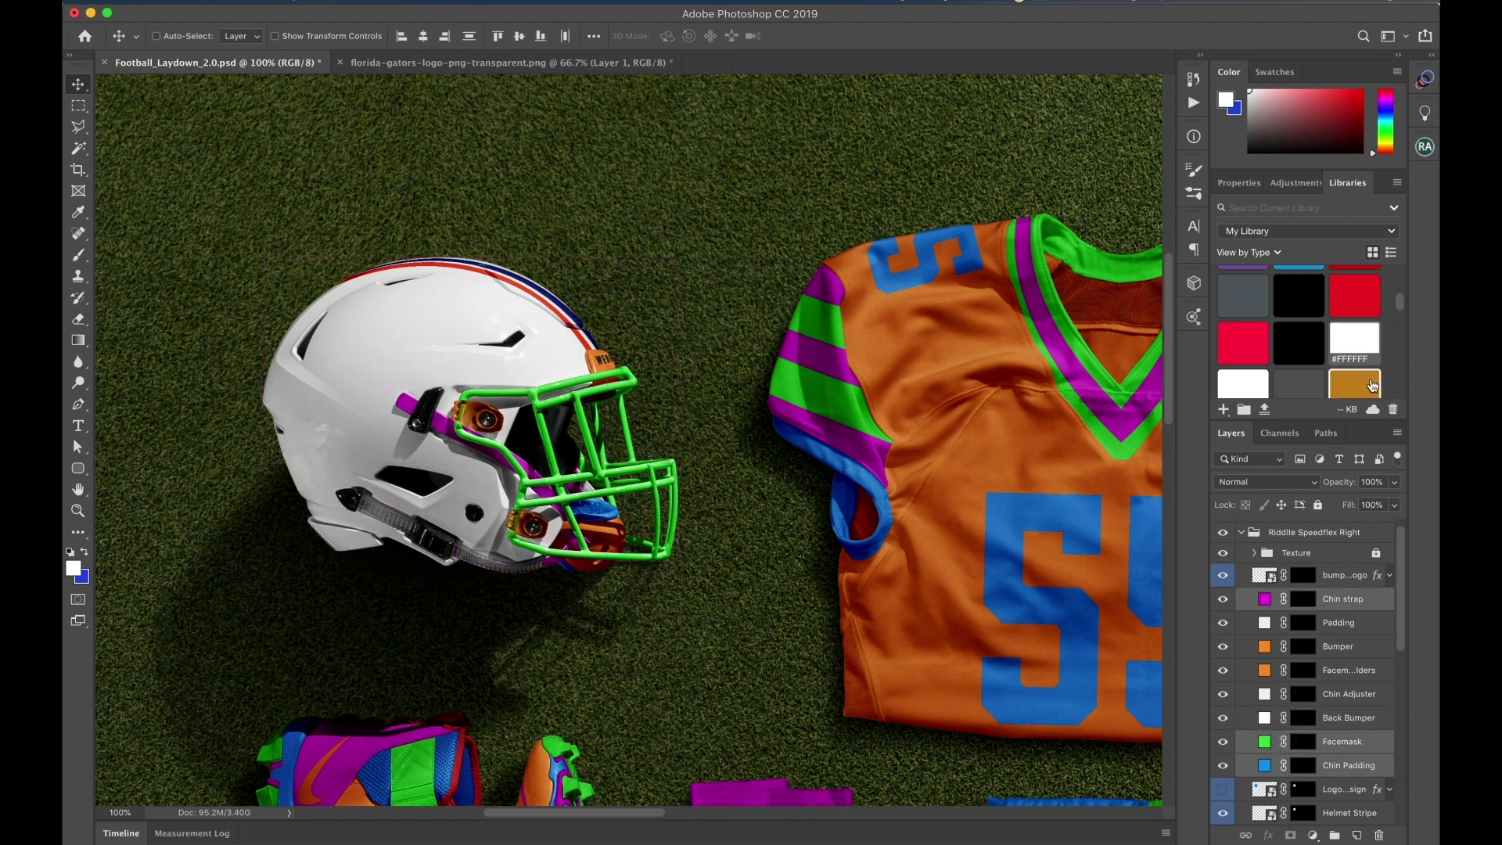
click(1355, 334)
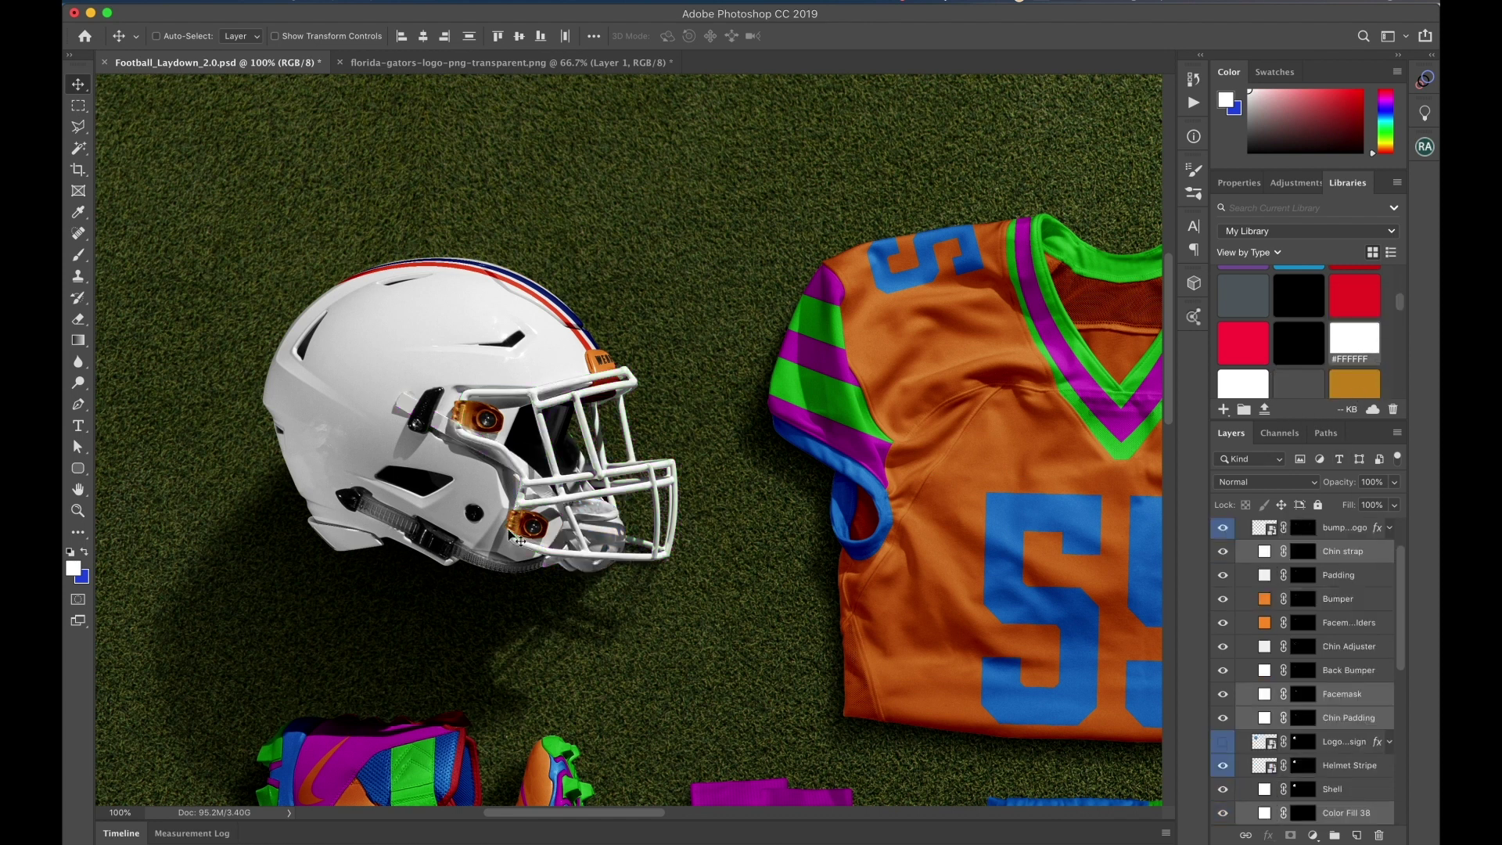
Recolour the helmet's Facemask Holders layer with the red Swatch 28 from the library
super+click(477, 420)
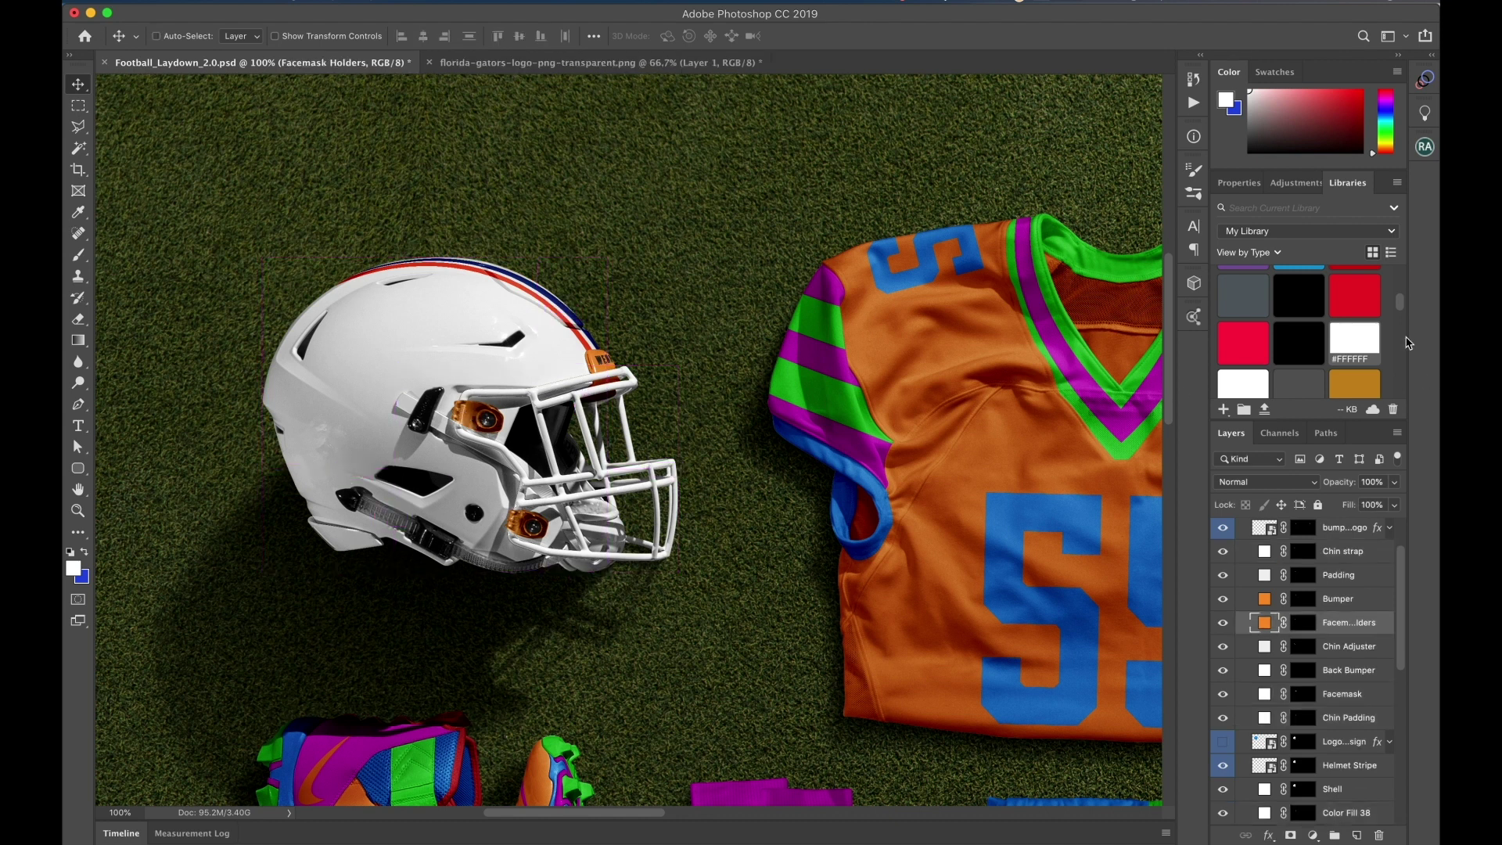
scroll(1314, 304, up, 1)
scroll(1315, 303, up, 3)
click(1355, 305)
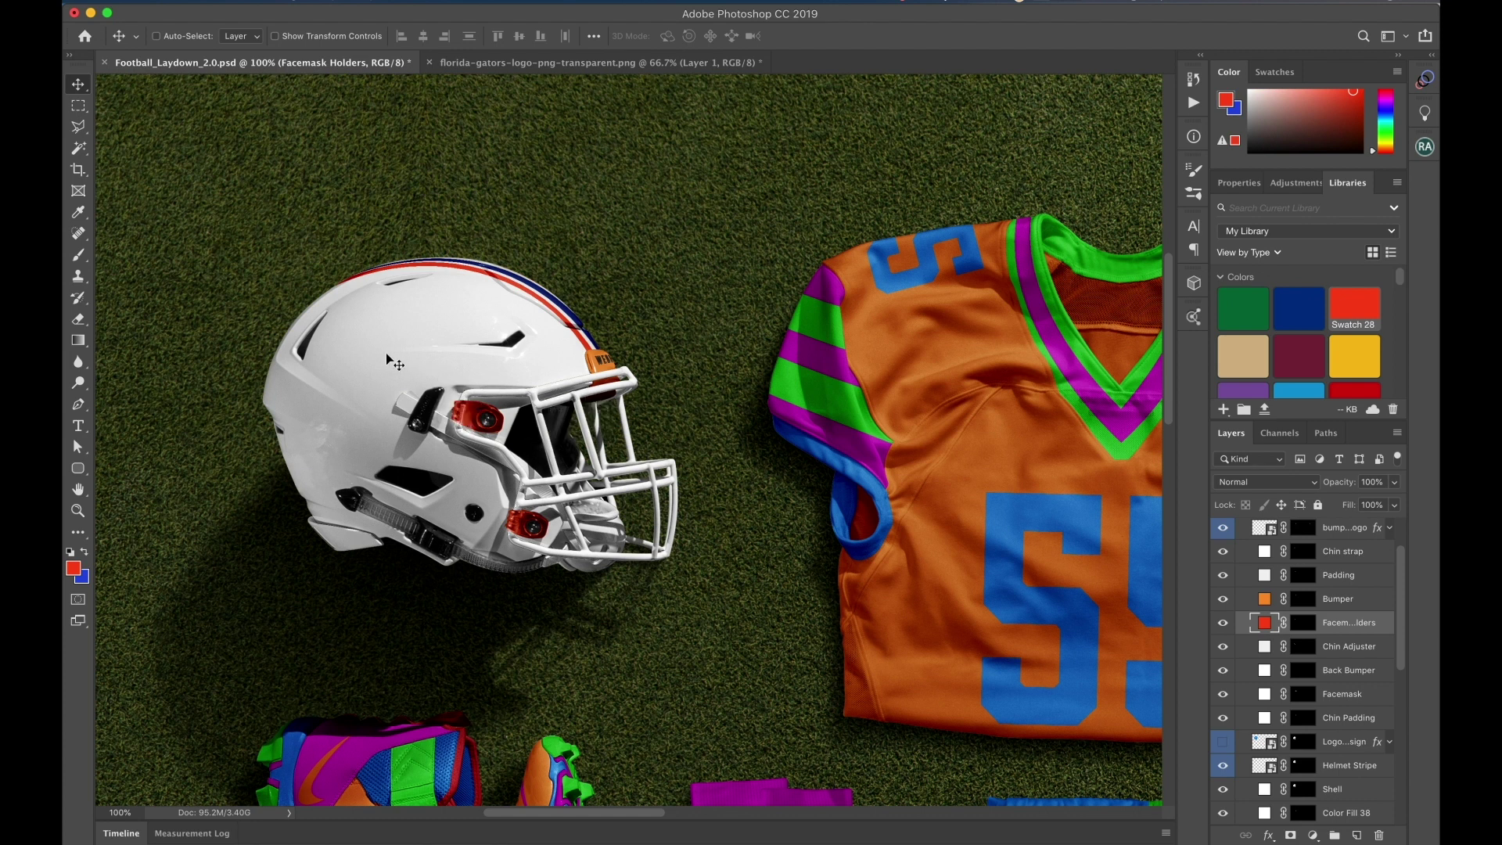
Show the Logo/Design layer of the white helmet's shell and open its smart object contents
super+click(450, 372)
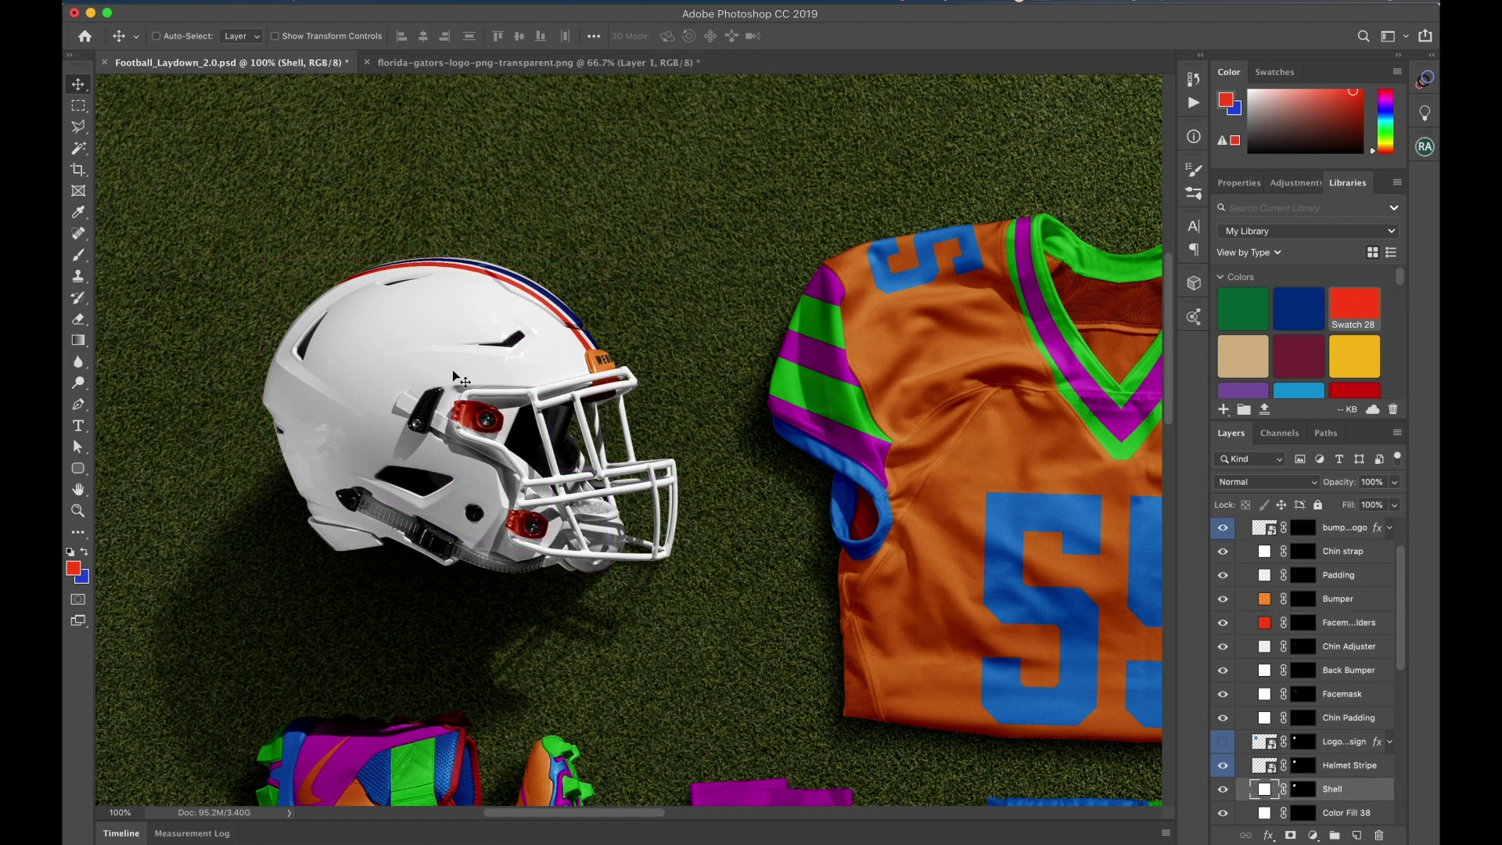
key(super)
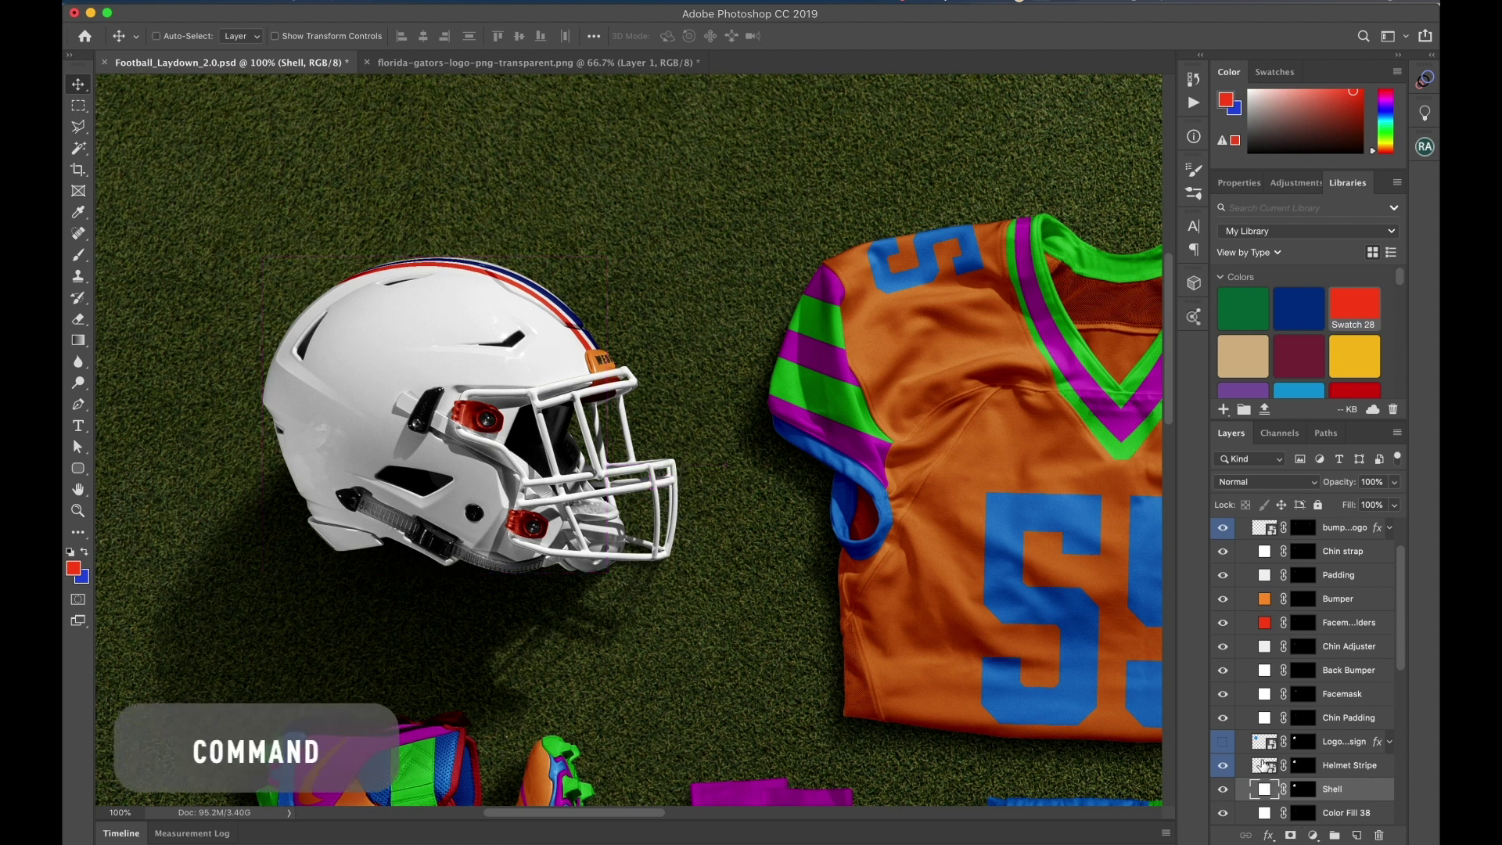
click(1222, 741)
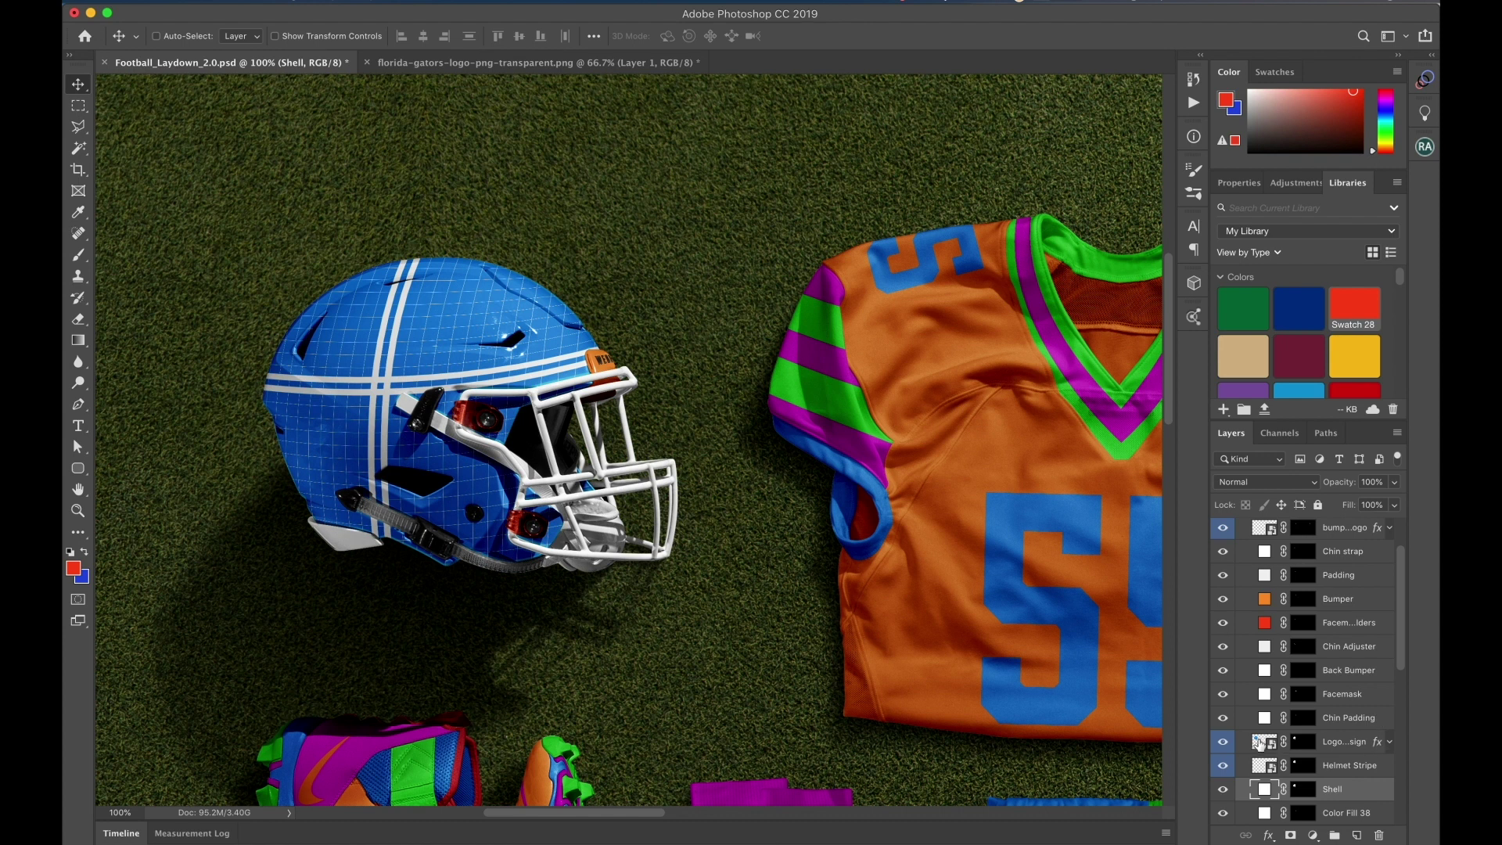
double_click(1260, 741)
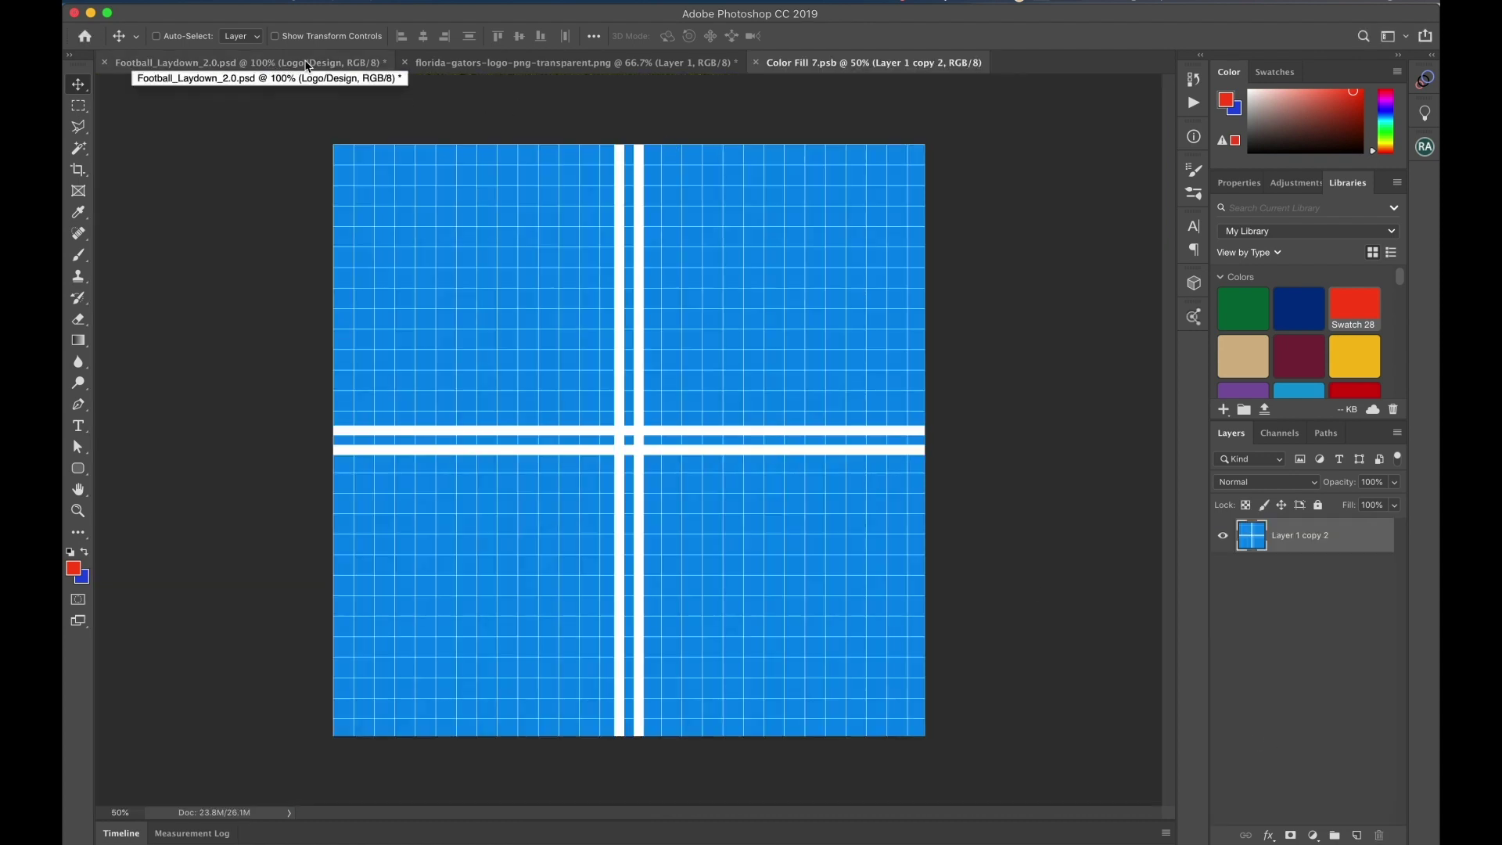
Copy the Gators wordmark from the logo document into Color Fill 7.psb, scaled to about 155% and rotated about -4°
click(481, 63)
click(1285, 556)
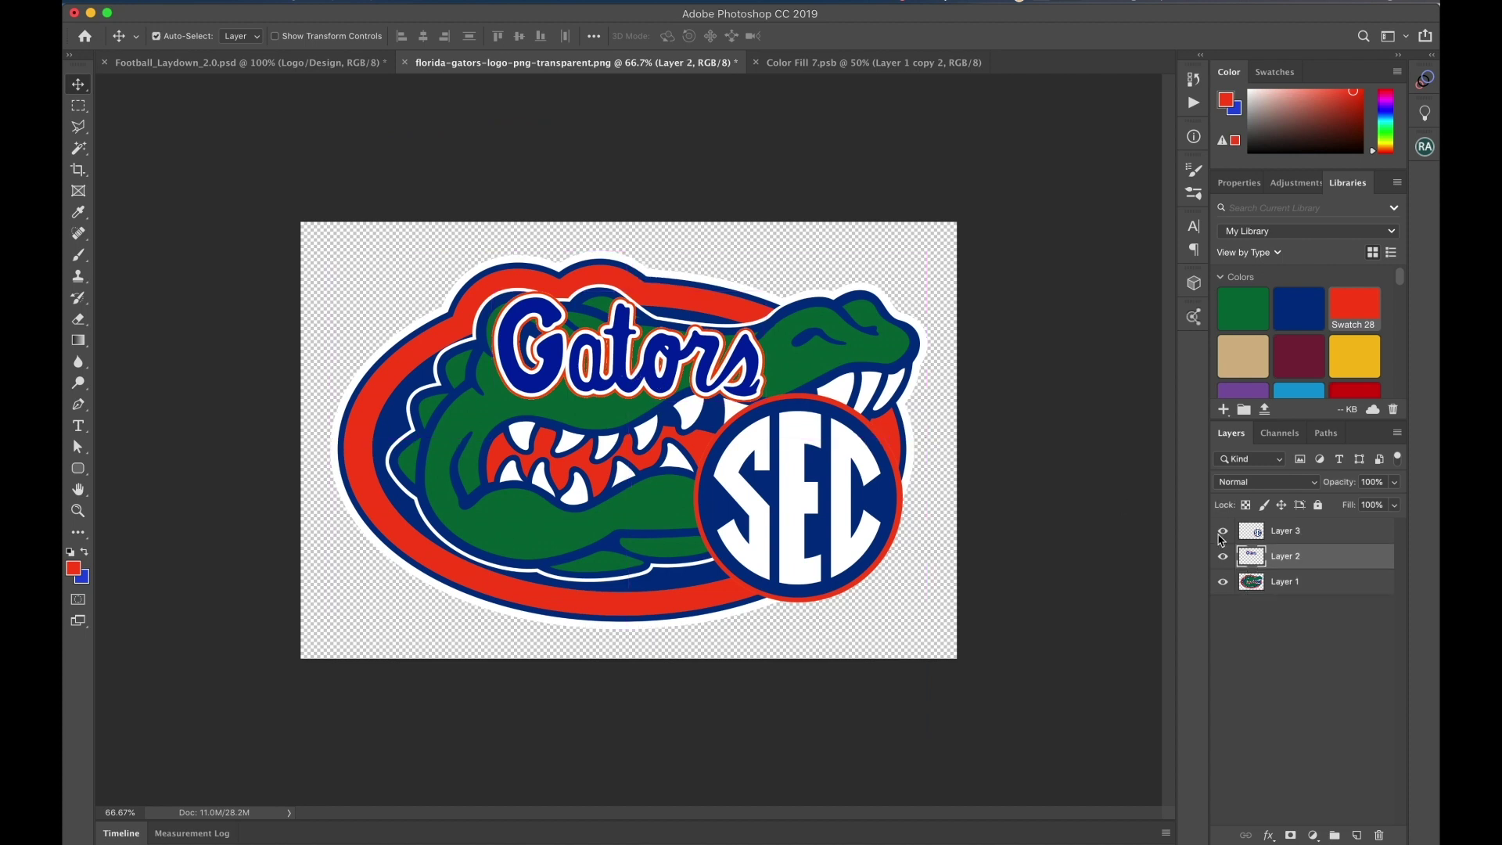
drag(1295, 557, 713, 453)
key(super+t)
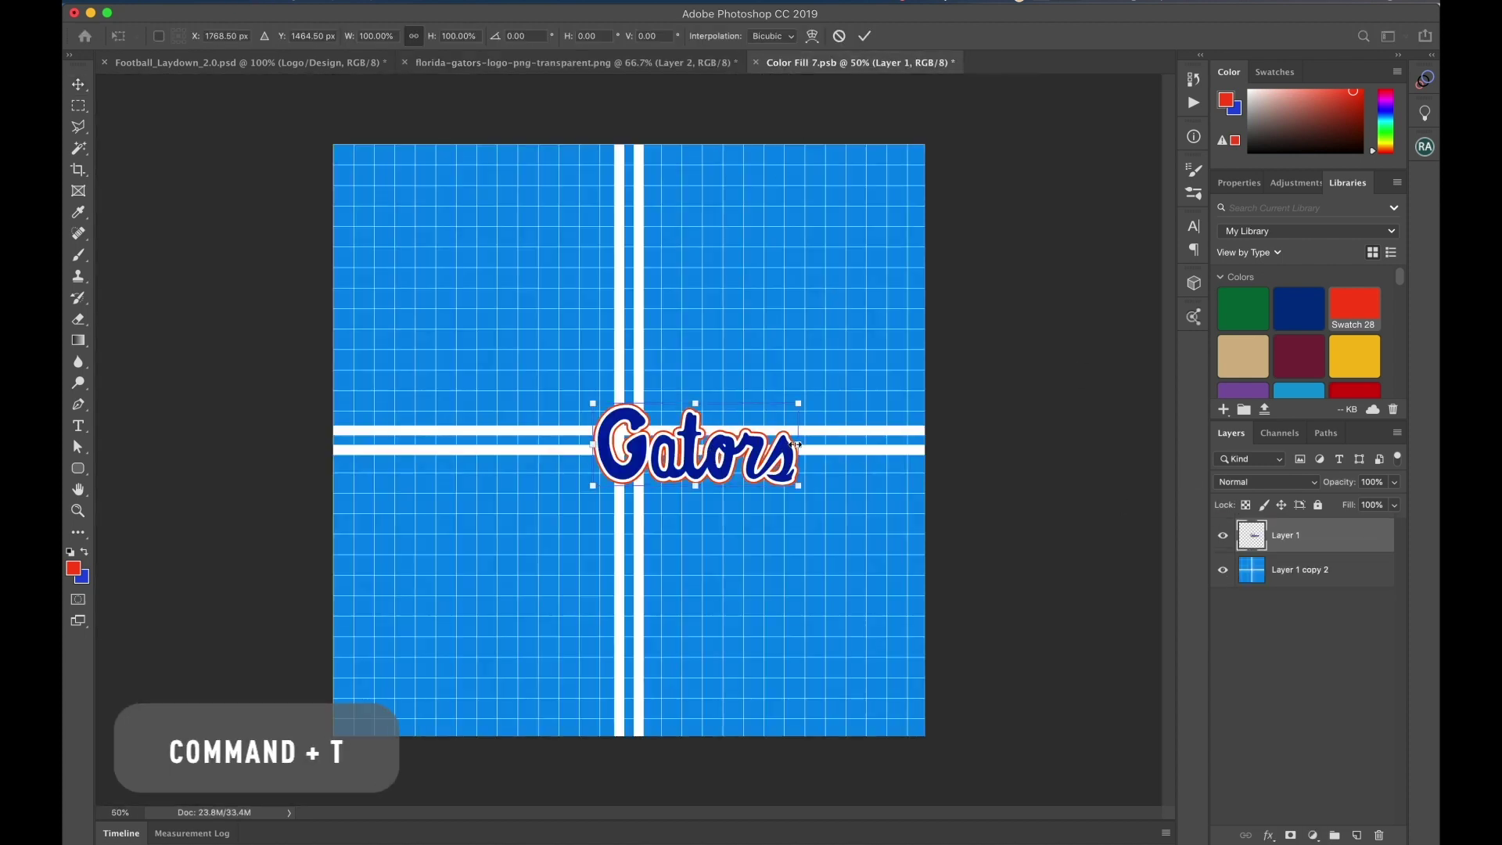
drag(810, 442, 767, 423)
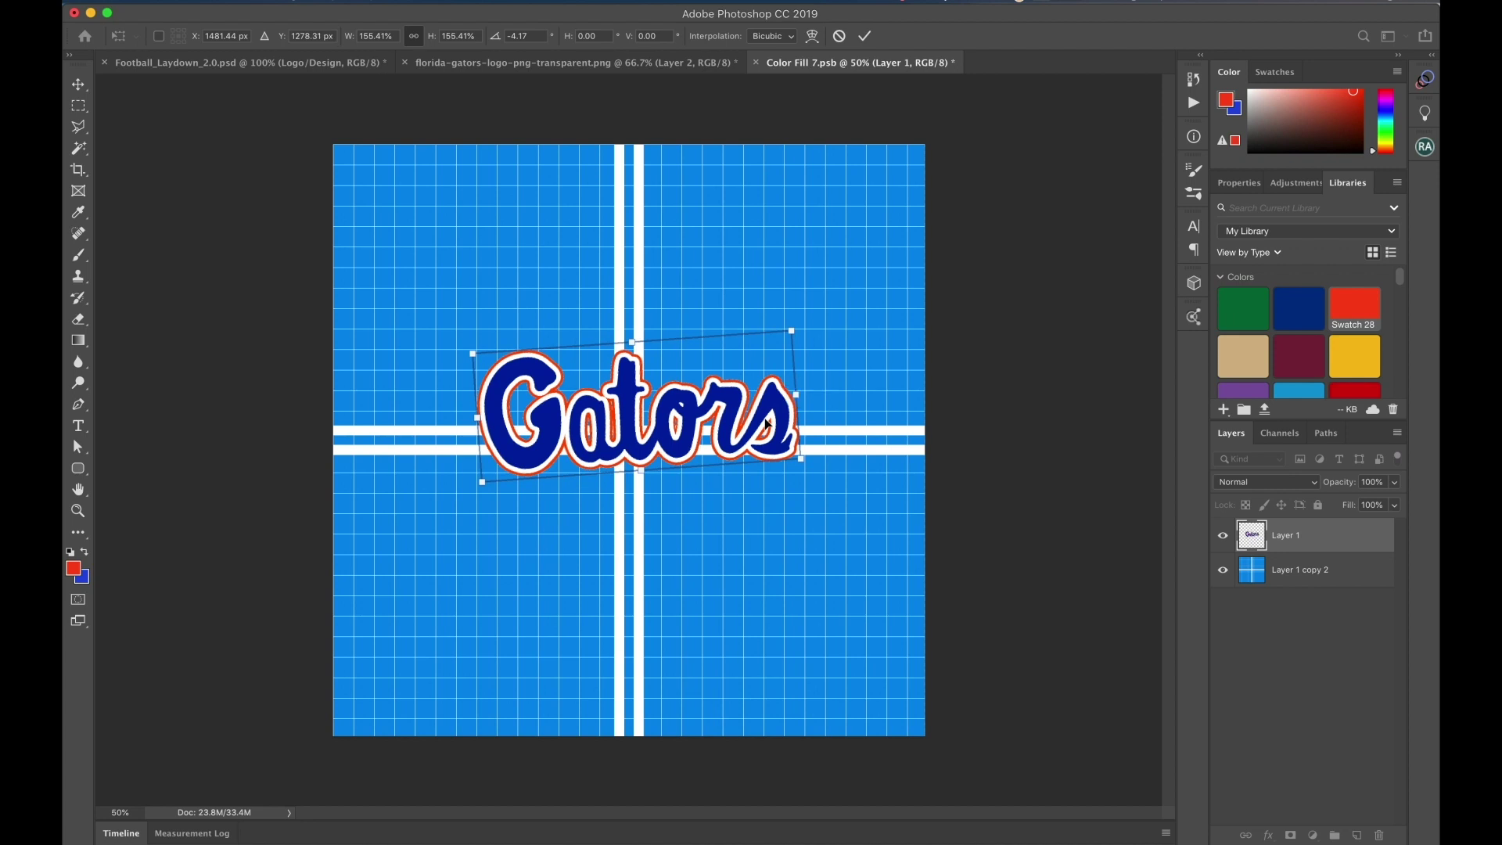
key(Return)
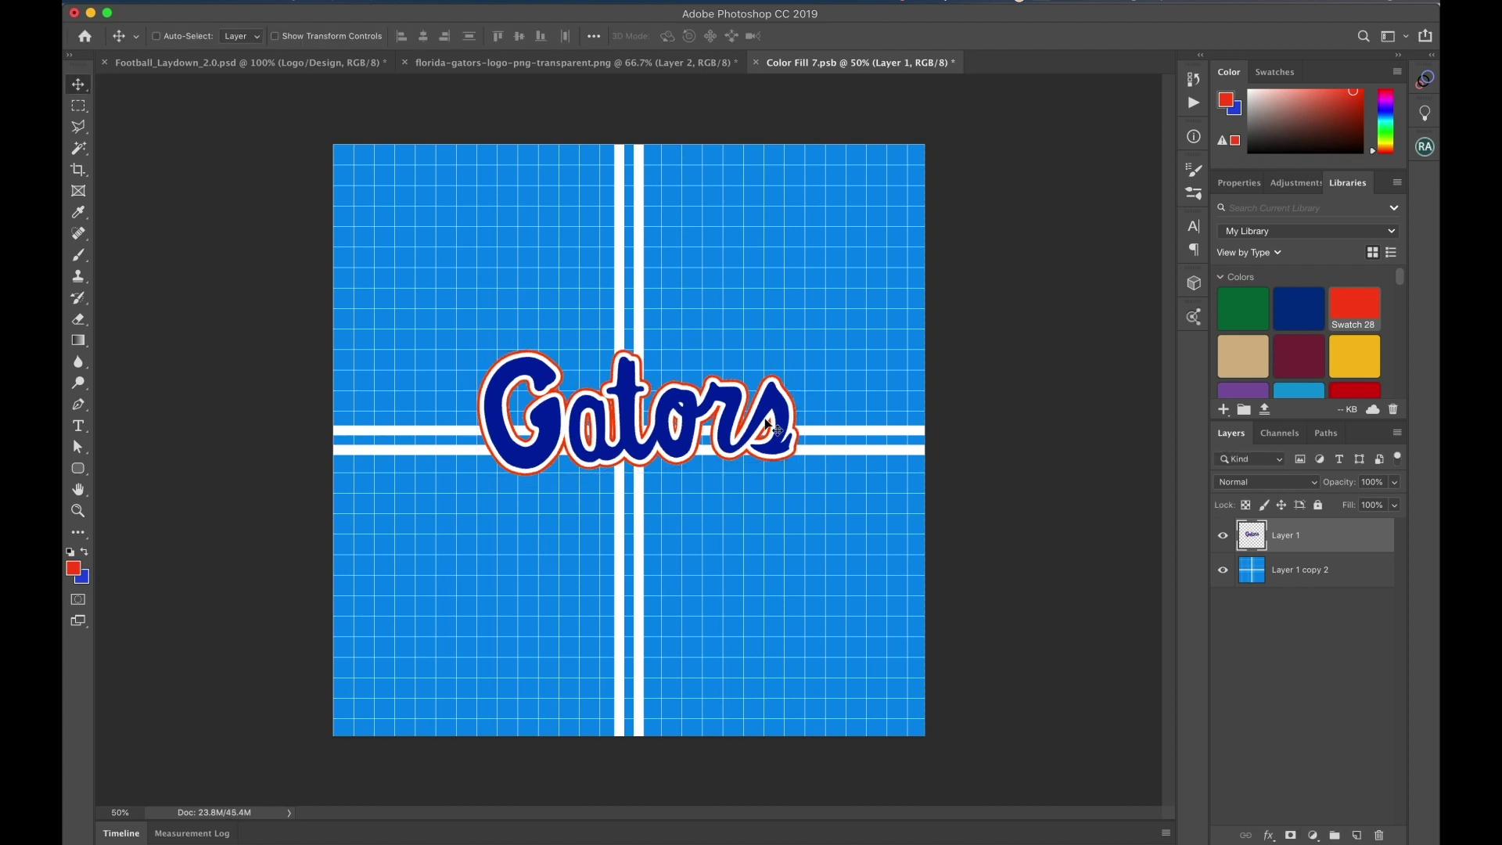
Hide the blue grid layer, then save and close the logo document and return to the Football_Laydown_2.0 mockup
click(1223, 571)
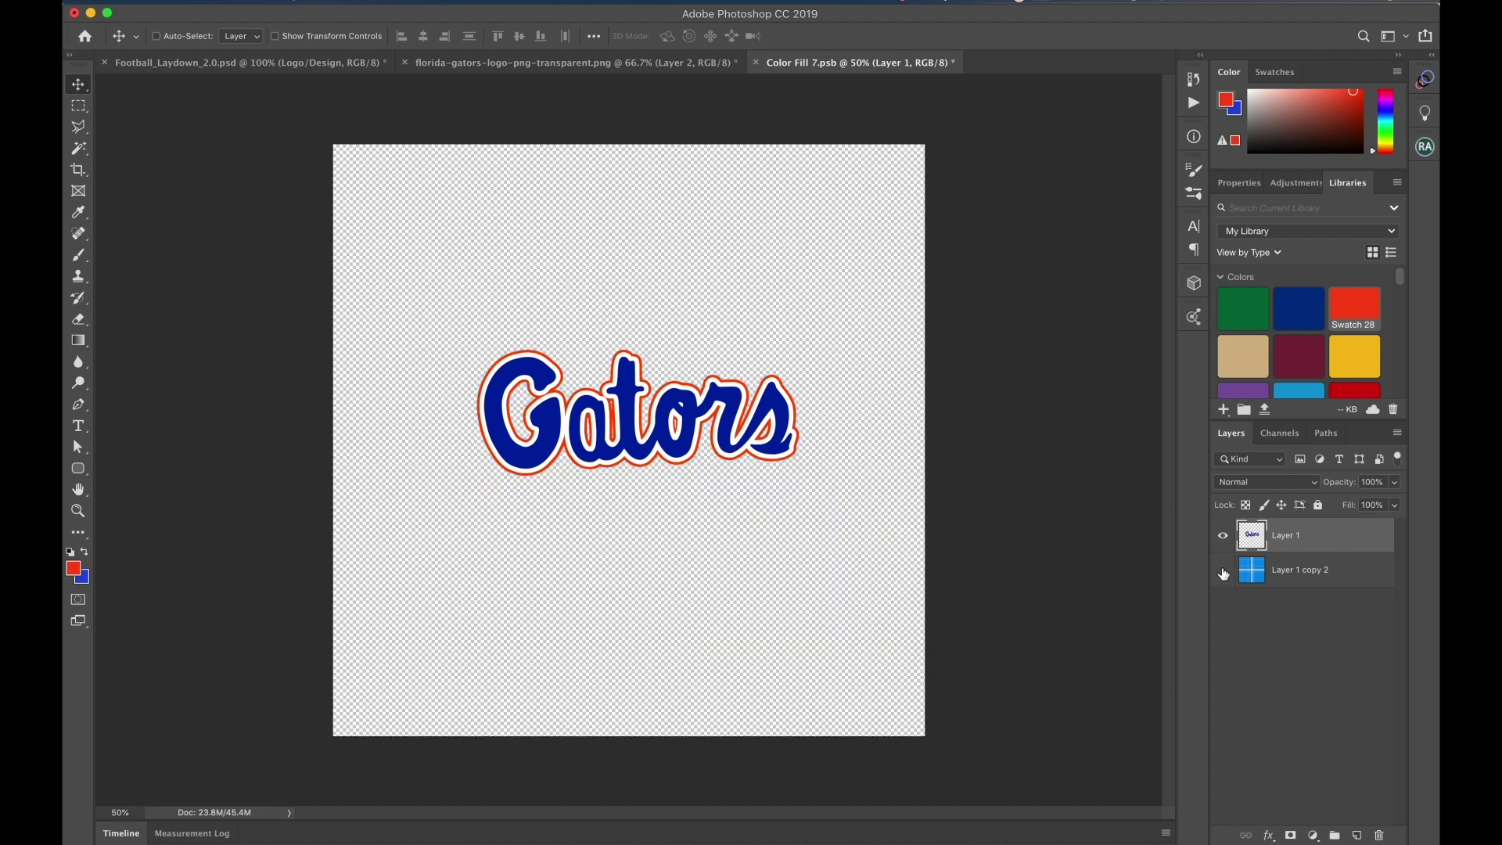
key(super+s)
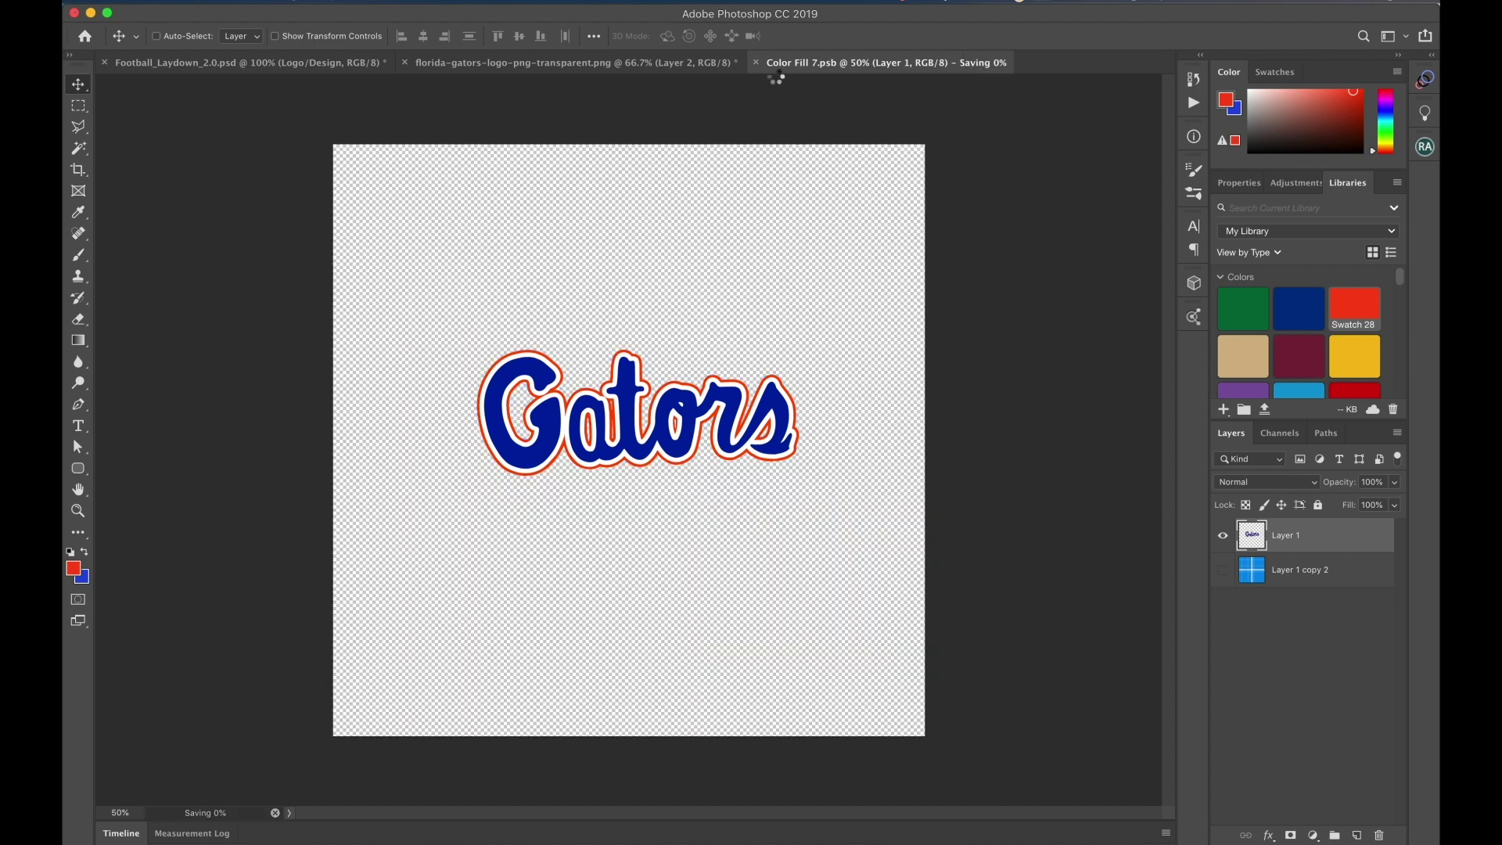
key(super+w)
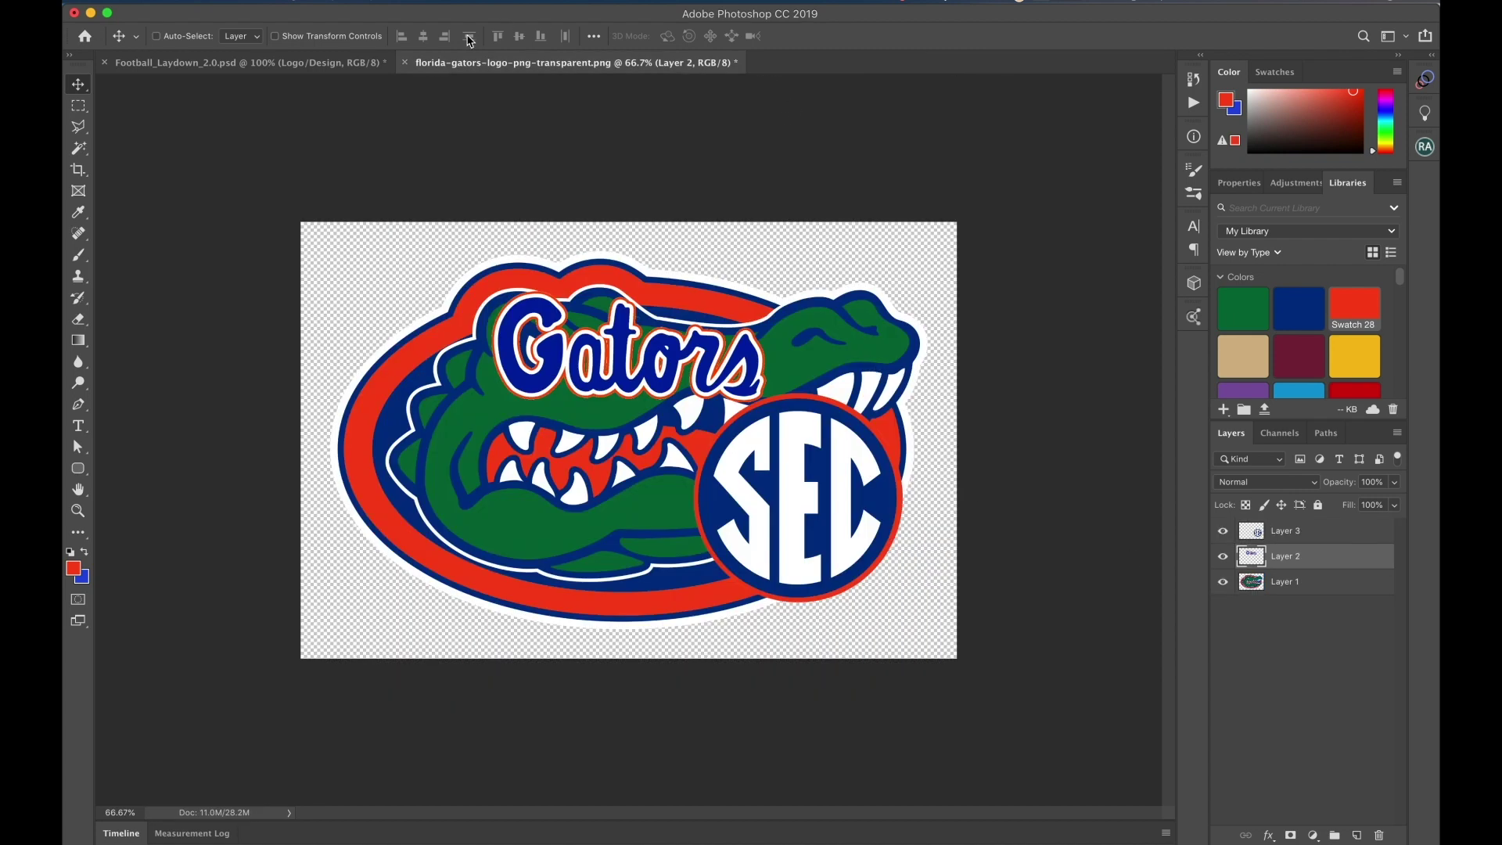
click(330, 67)
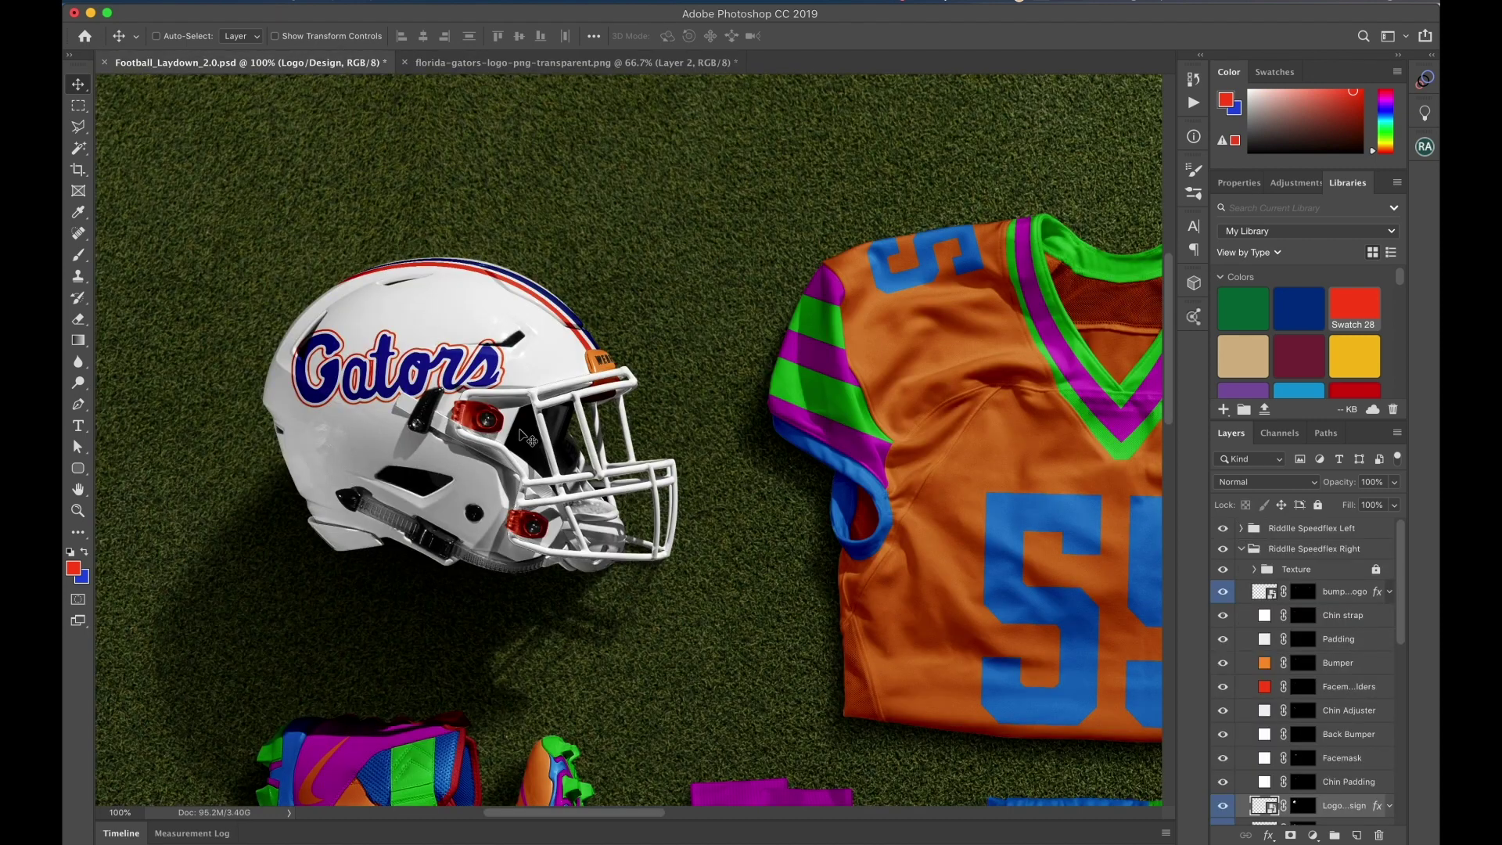
Recolour the white helmet's front Bumper layer with the white #FFFFFF library swatch
key(z)
alt+click(535, 395)
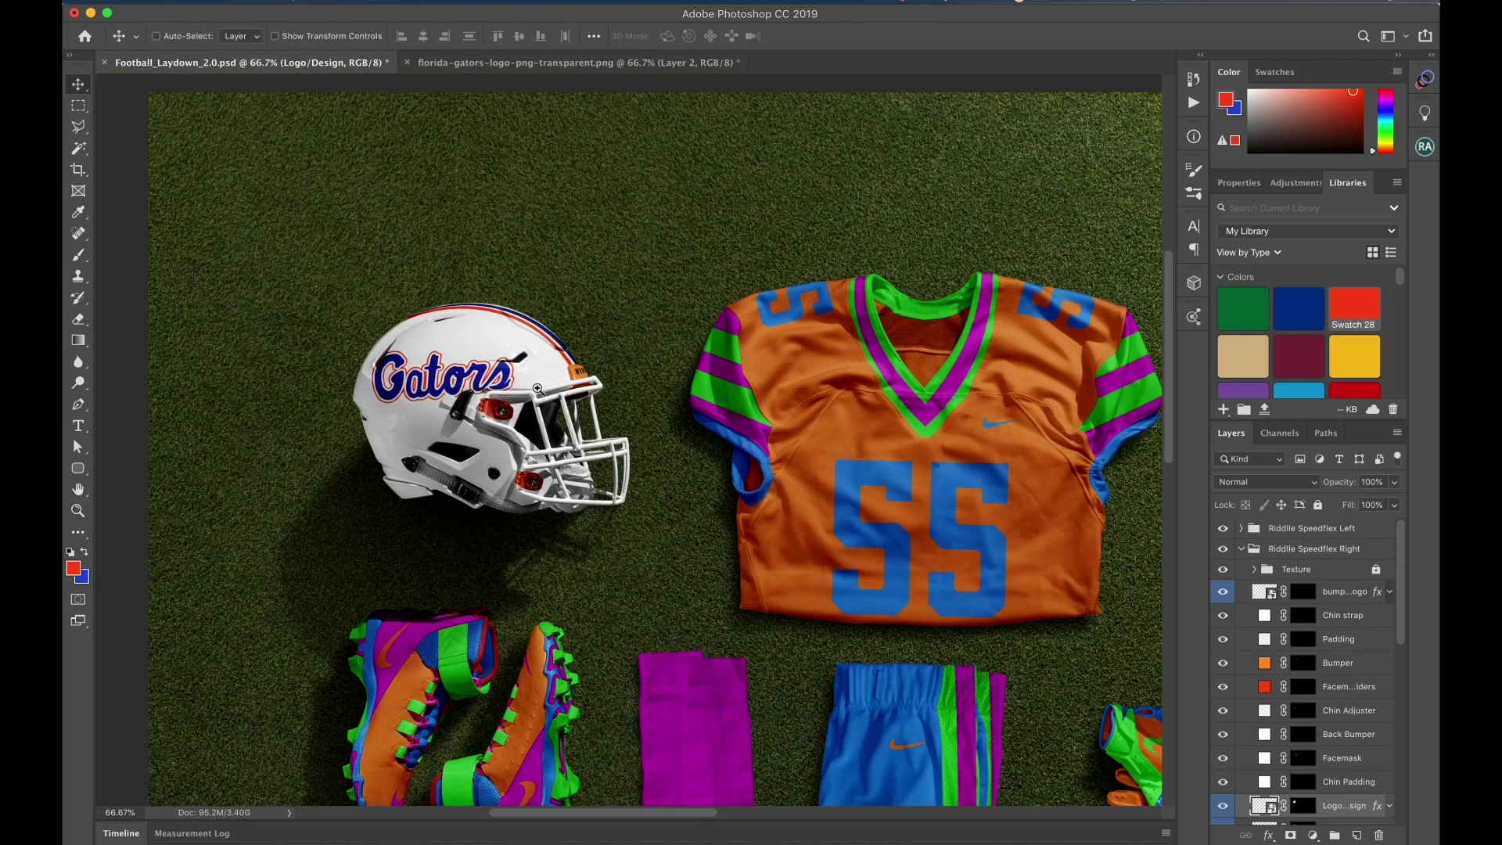
click(518, 384)
click(518, 384)
key(v)
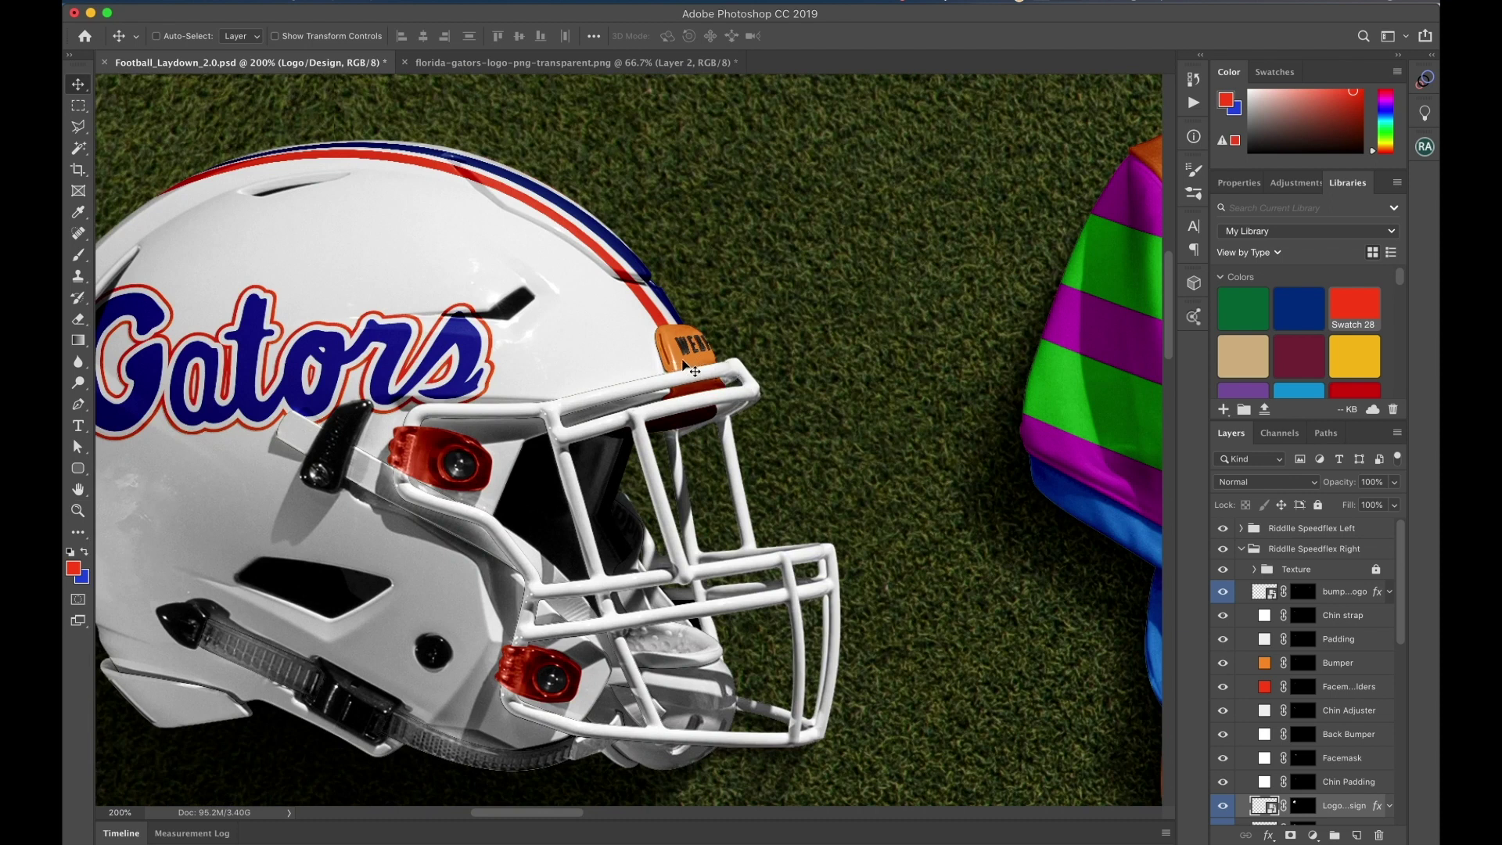
scroll(695, 371, right, 2)
key(super)
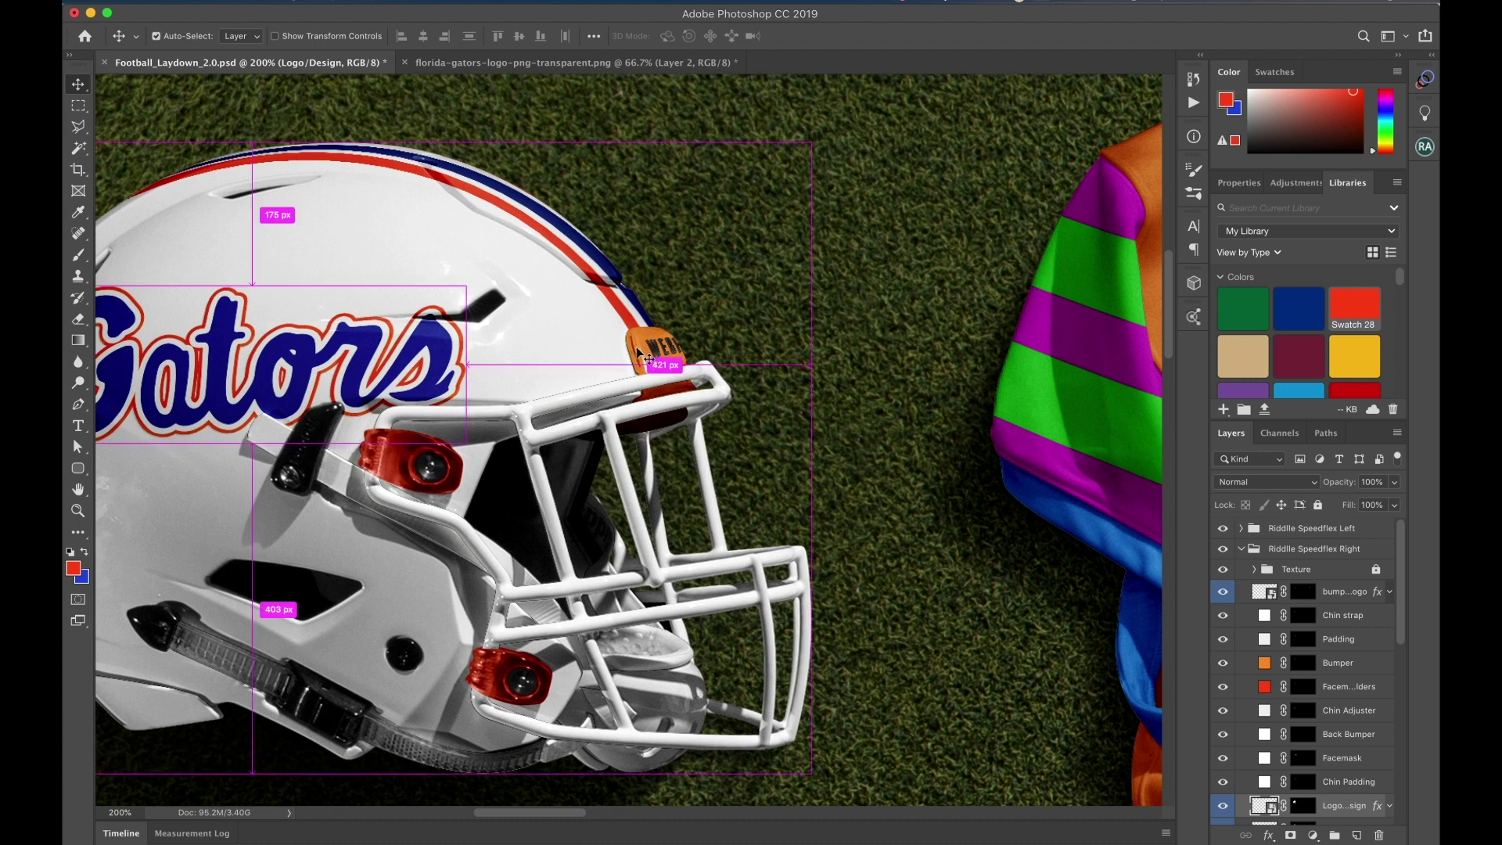
click(646, 364)
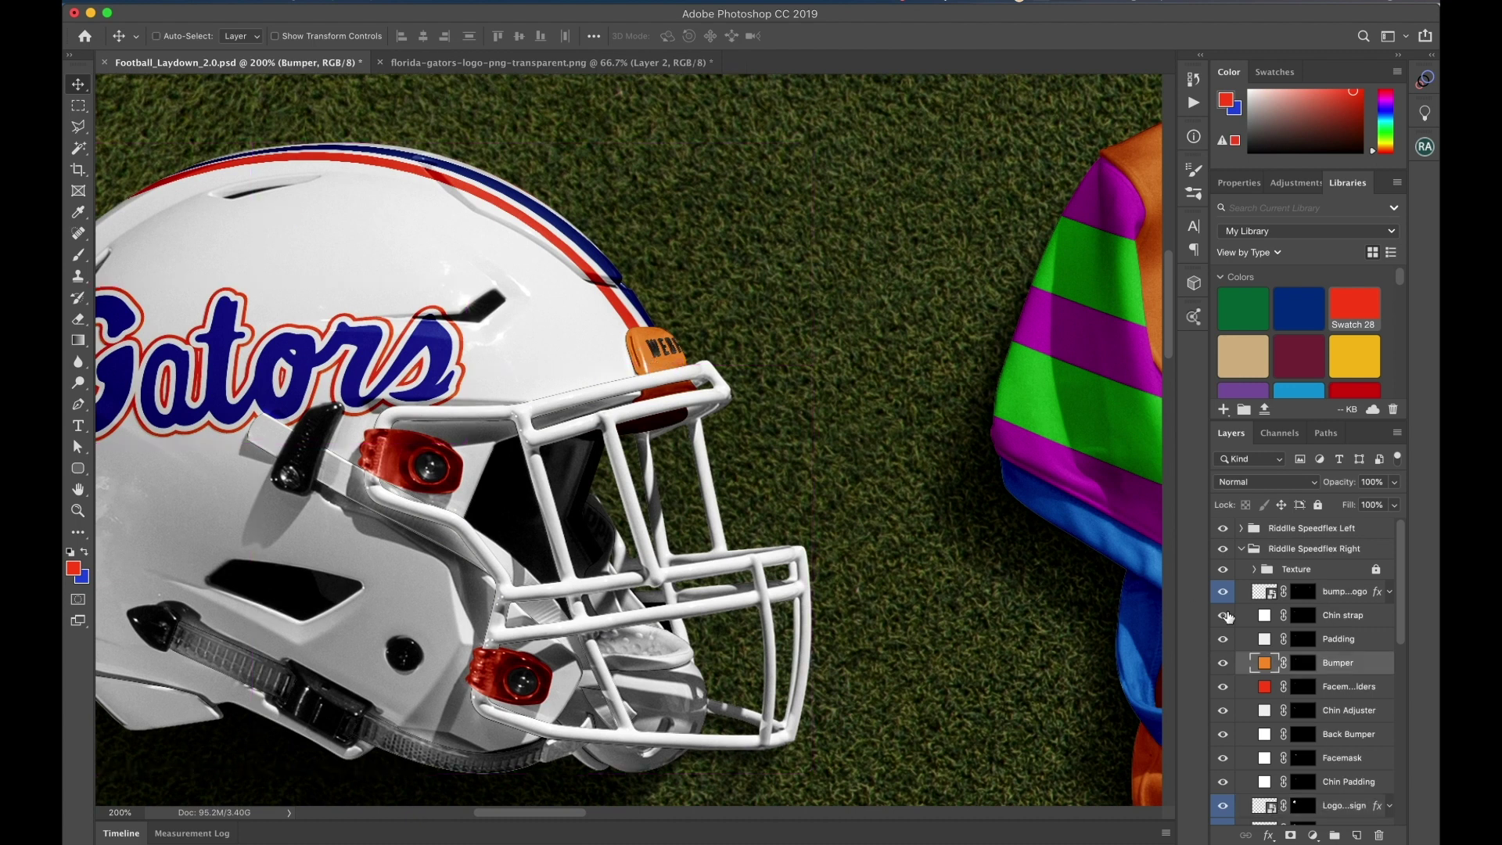
scroll(1359, 355, down, 3)
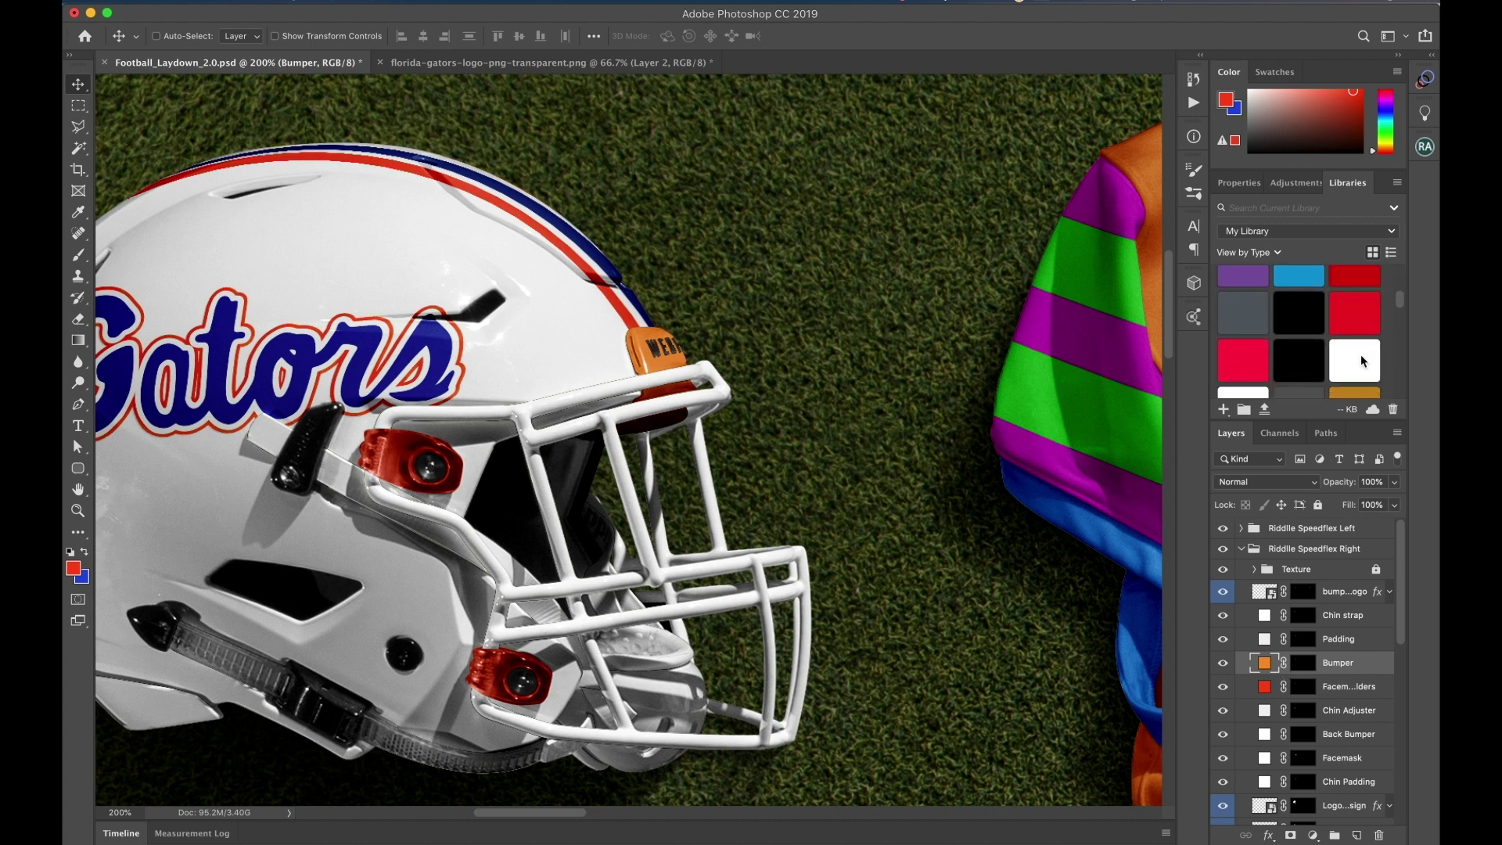
click(1359, 362)
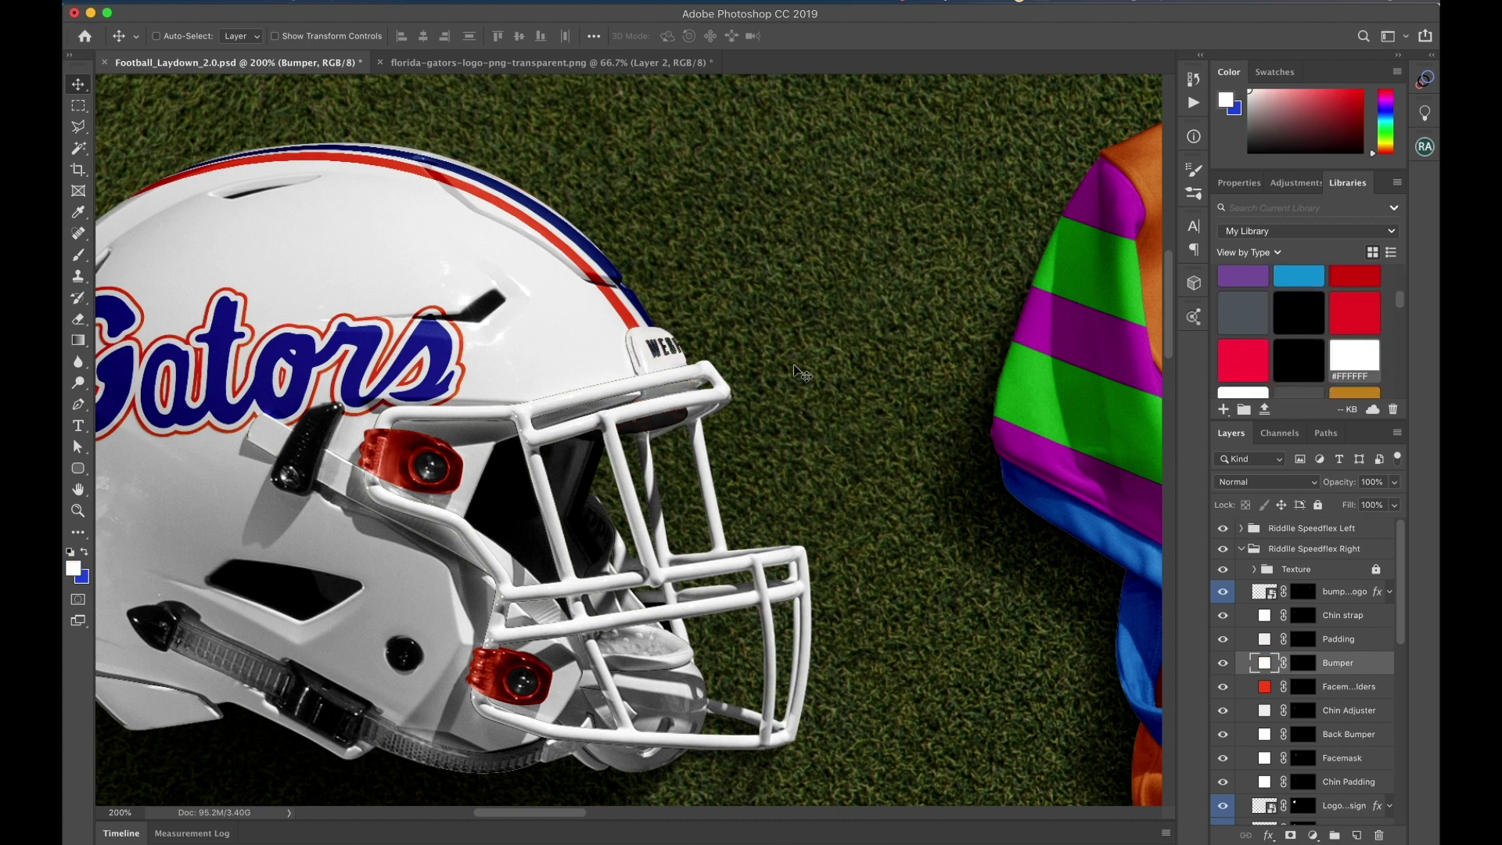
Open the bumper logo's smart object and copy the Gators wordmark from the logo document into it
super+click(669, 357)
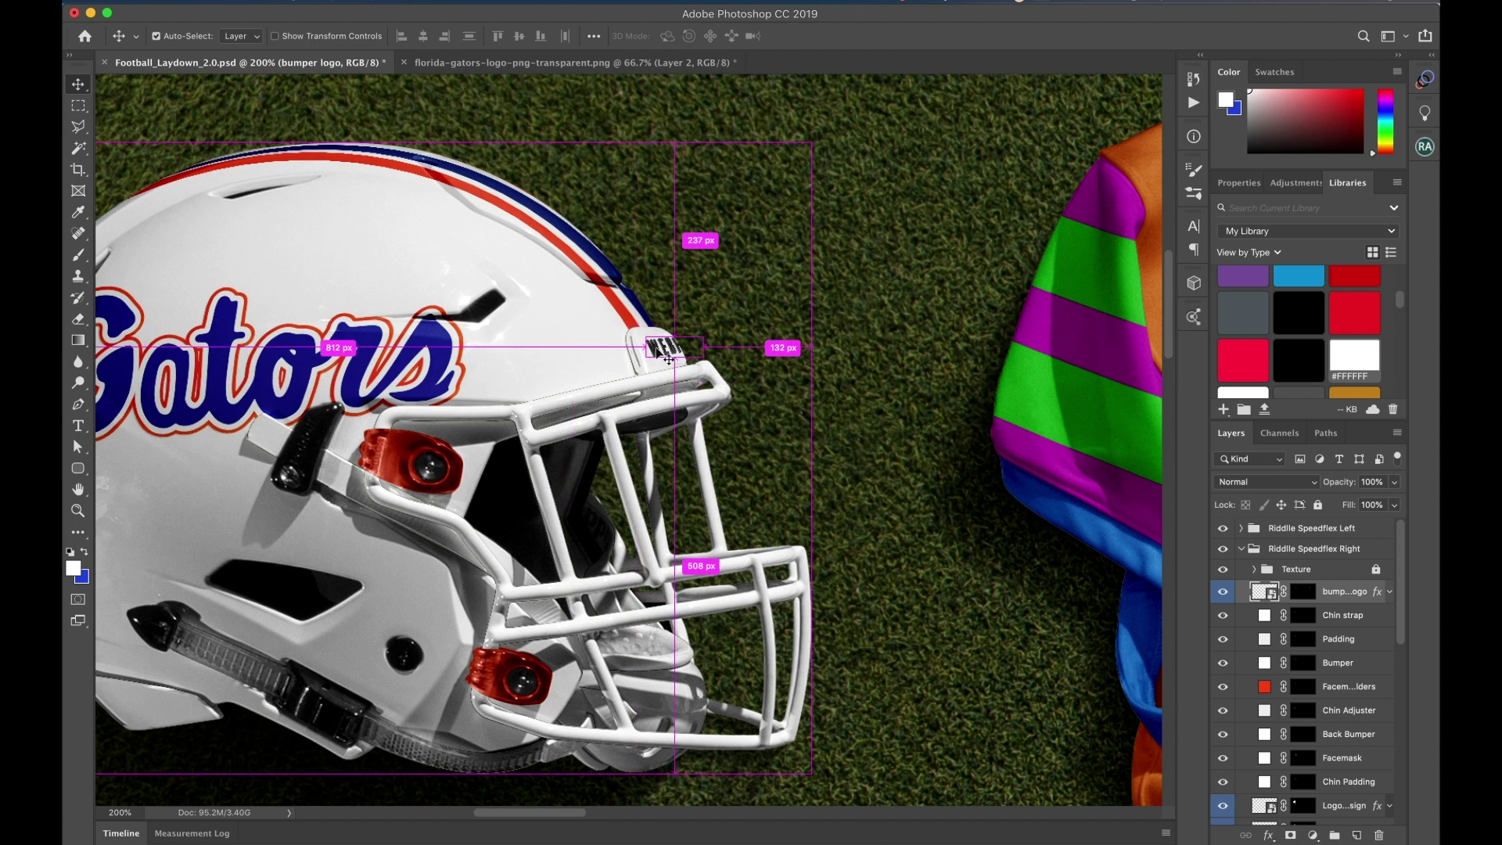
double_click(1260, 593)
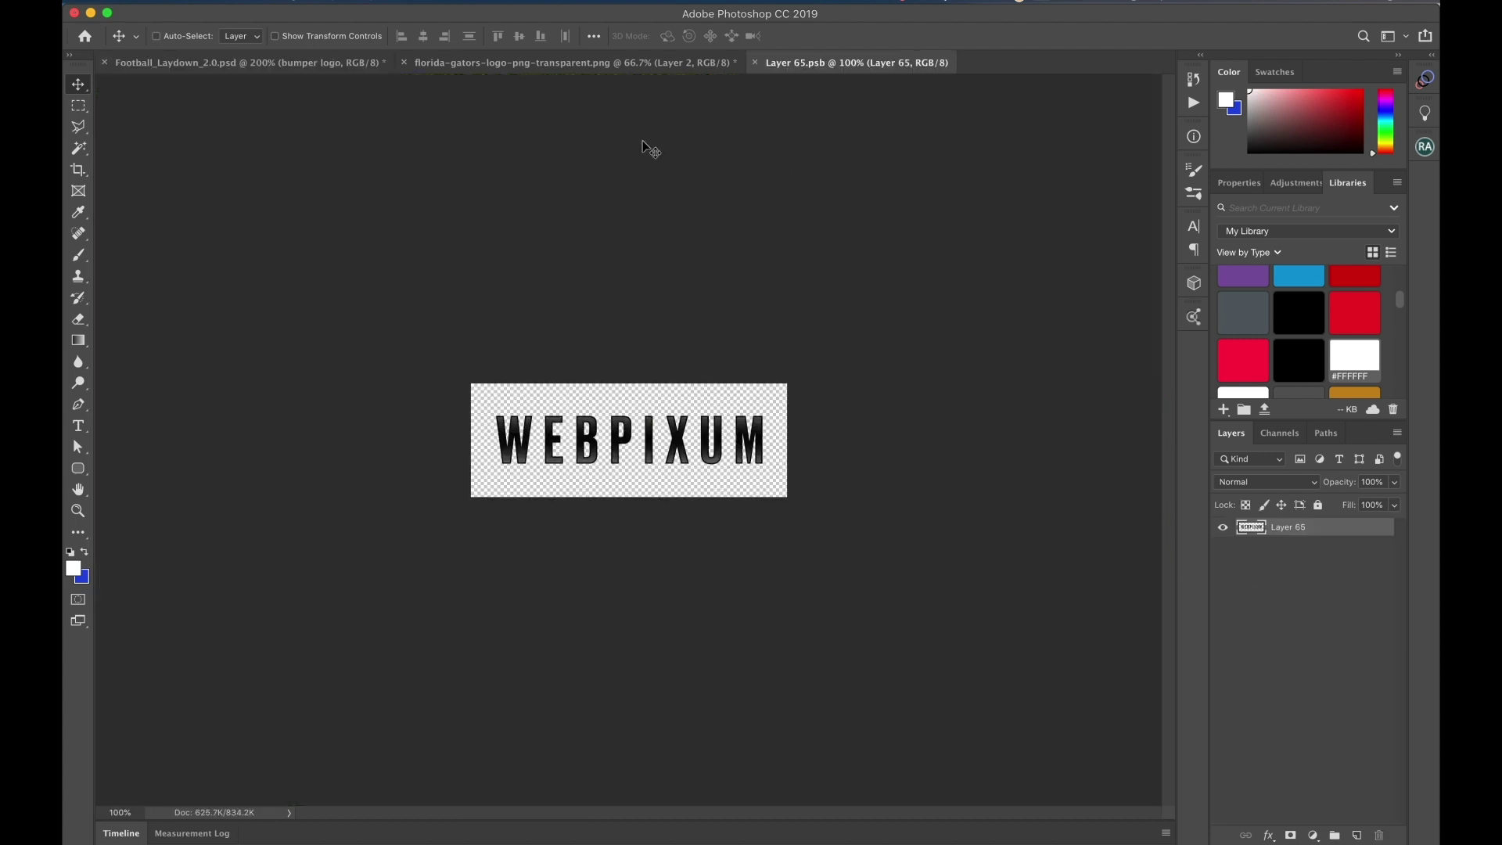
click(508, 63)
drag(1284, 567, 678, 481)
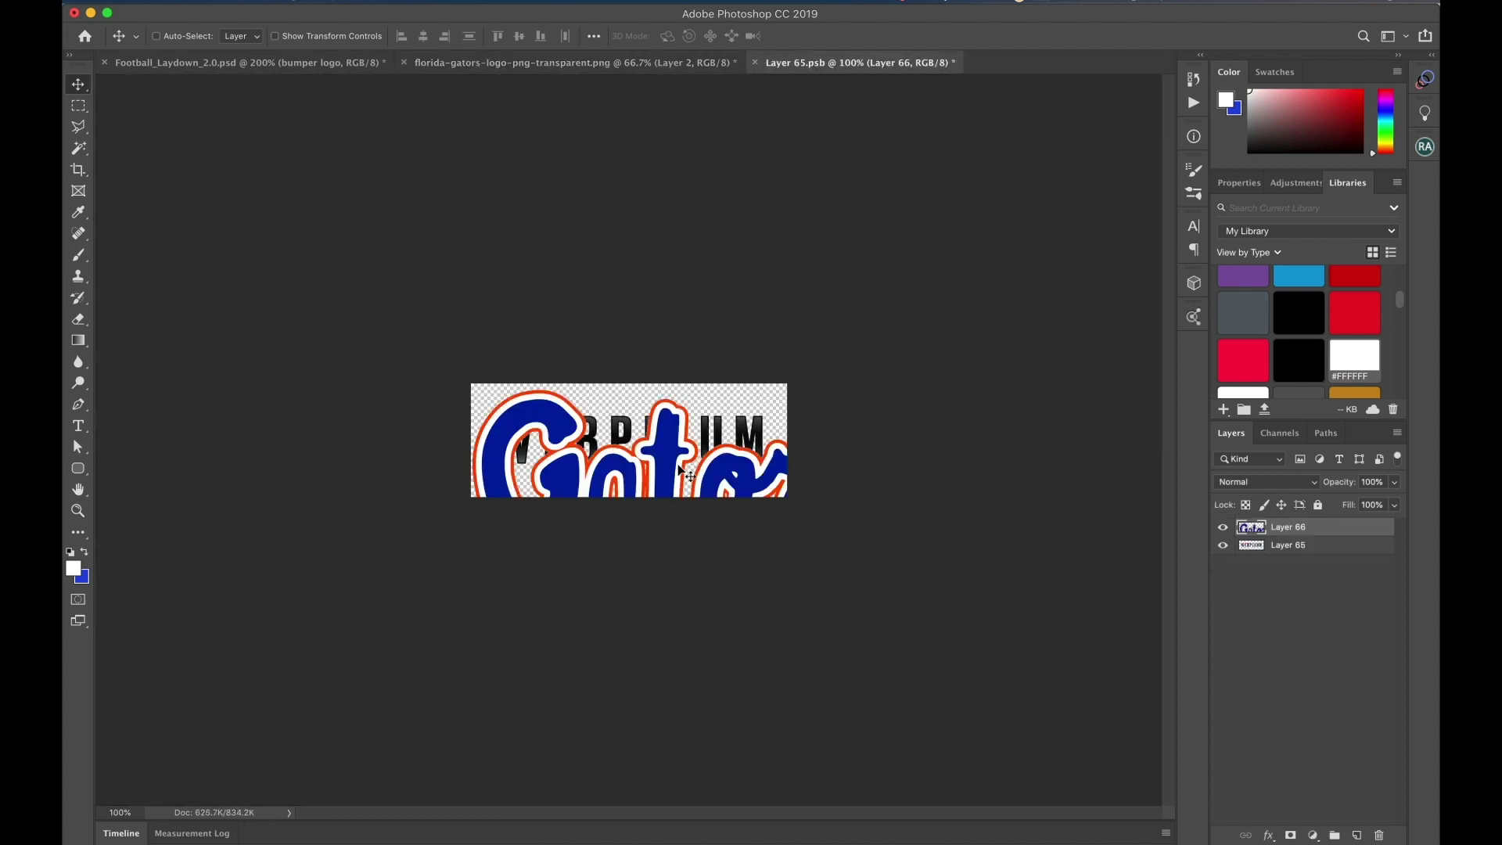
Scale the Gators wordmark to about 57% and centre it over the WEBPIXUM text
key(super+t)
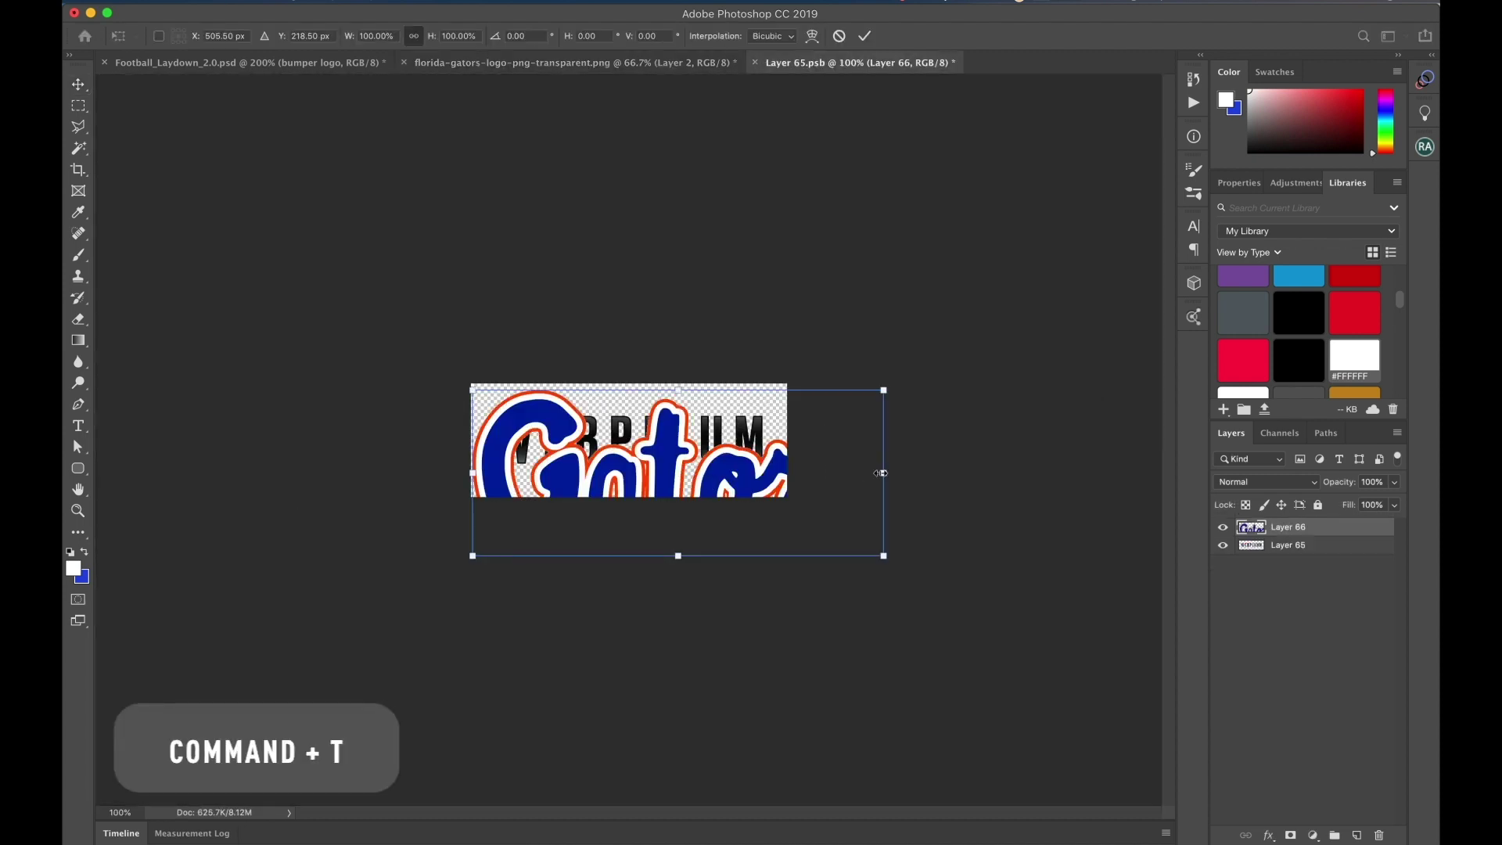
drag(882, 473, 687, 444)
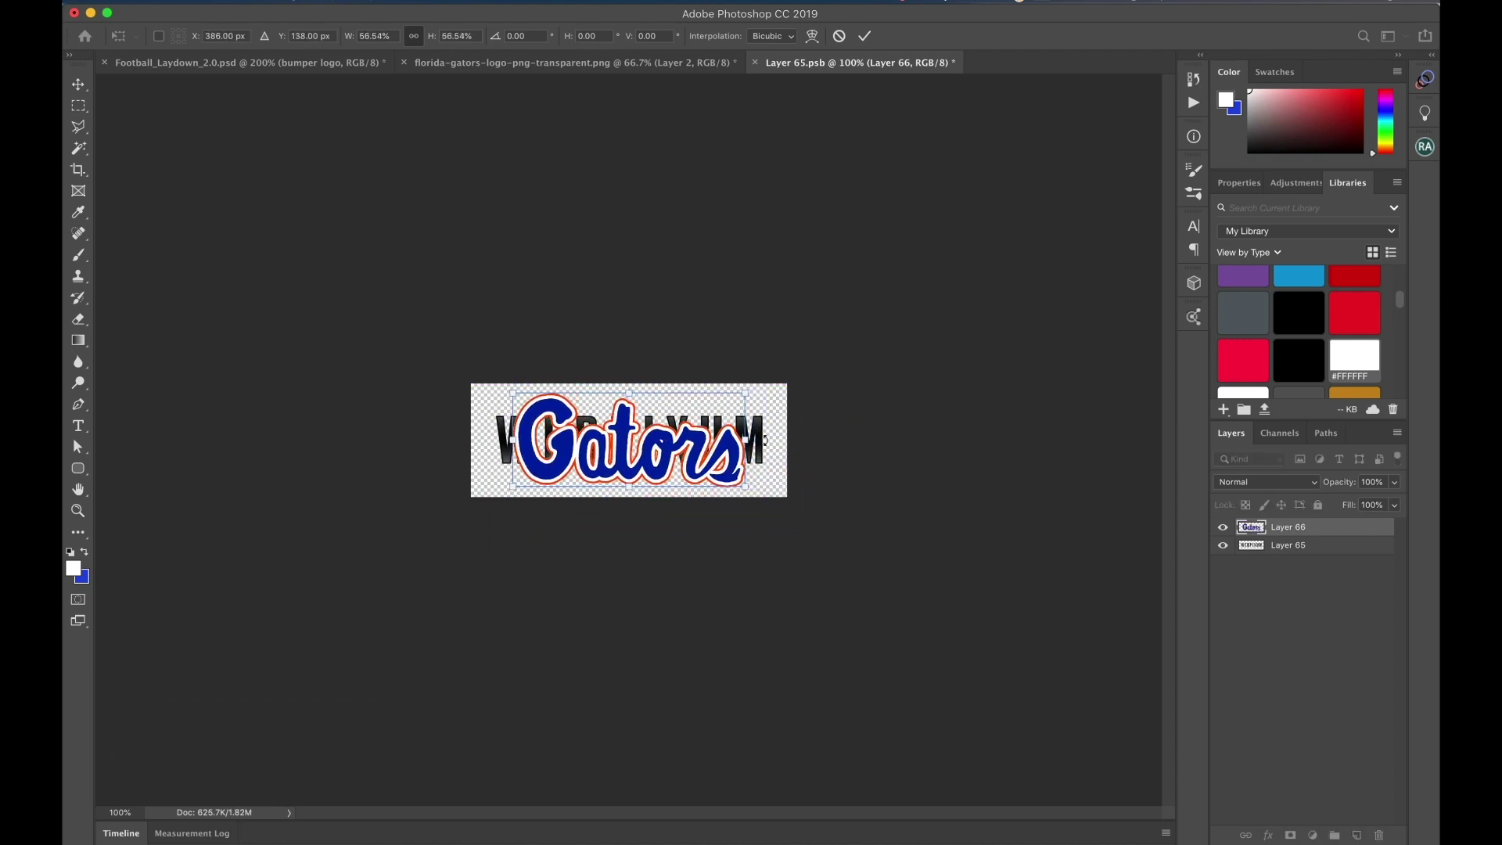
key(Return)
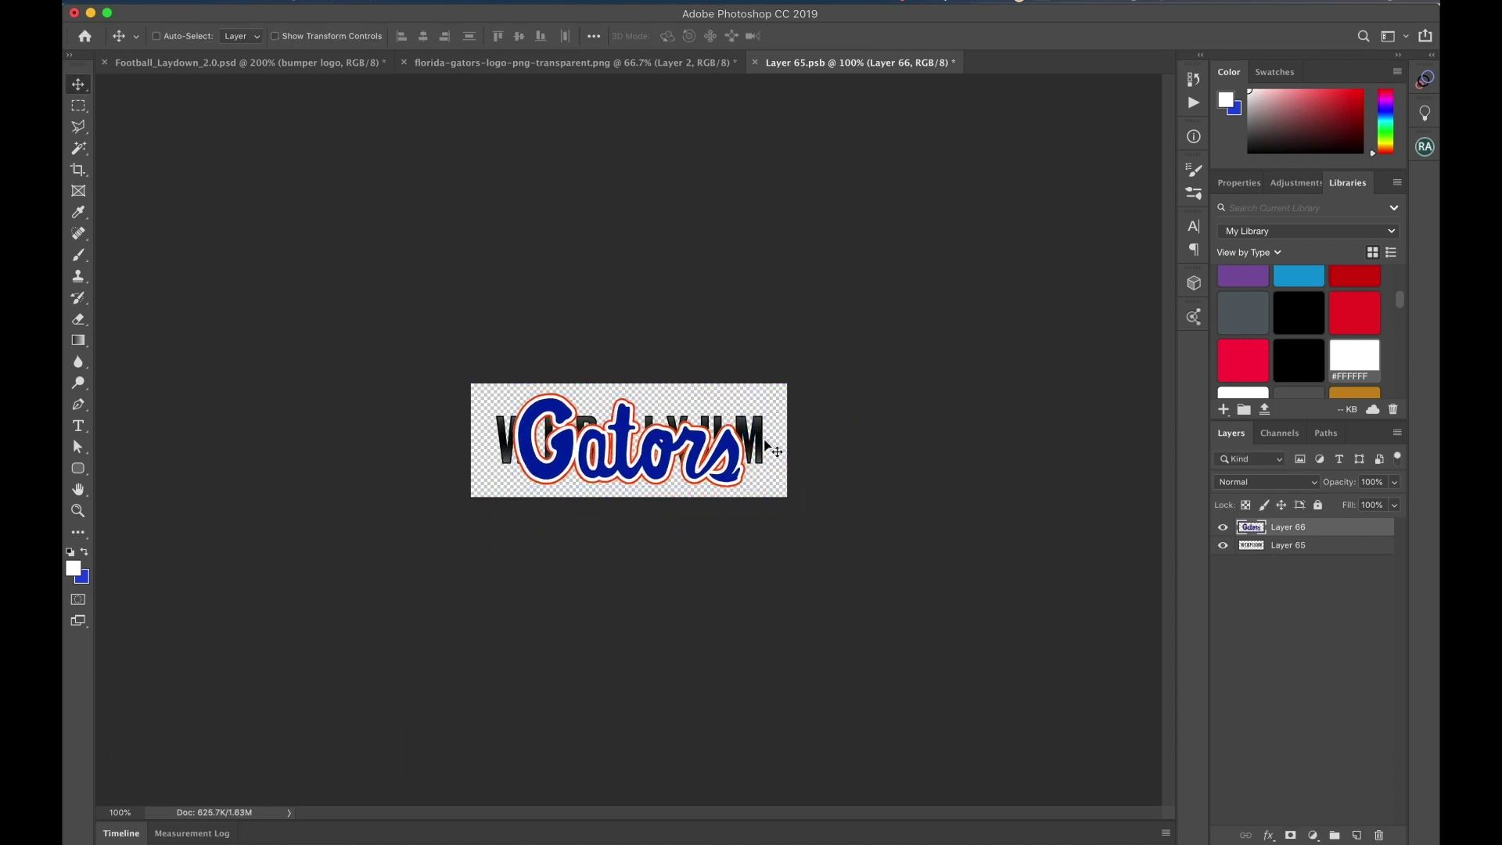
Hide the WEBPIXUM layer, then save and close the bumper logo document and return to the mockup
click(1223, 545)
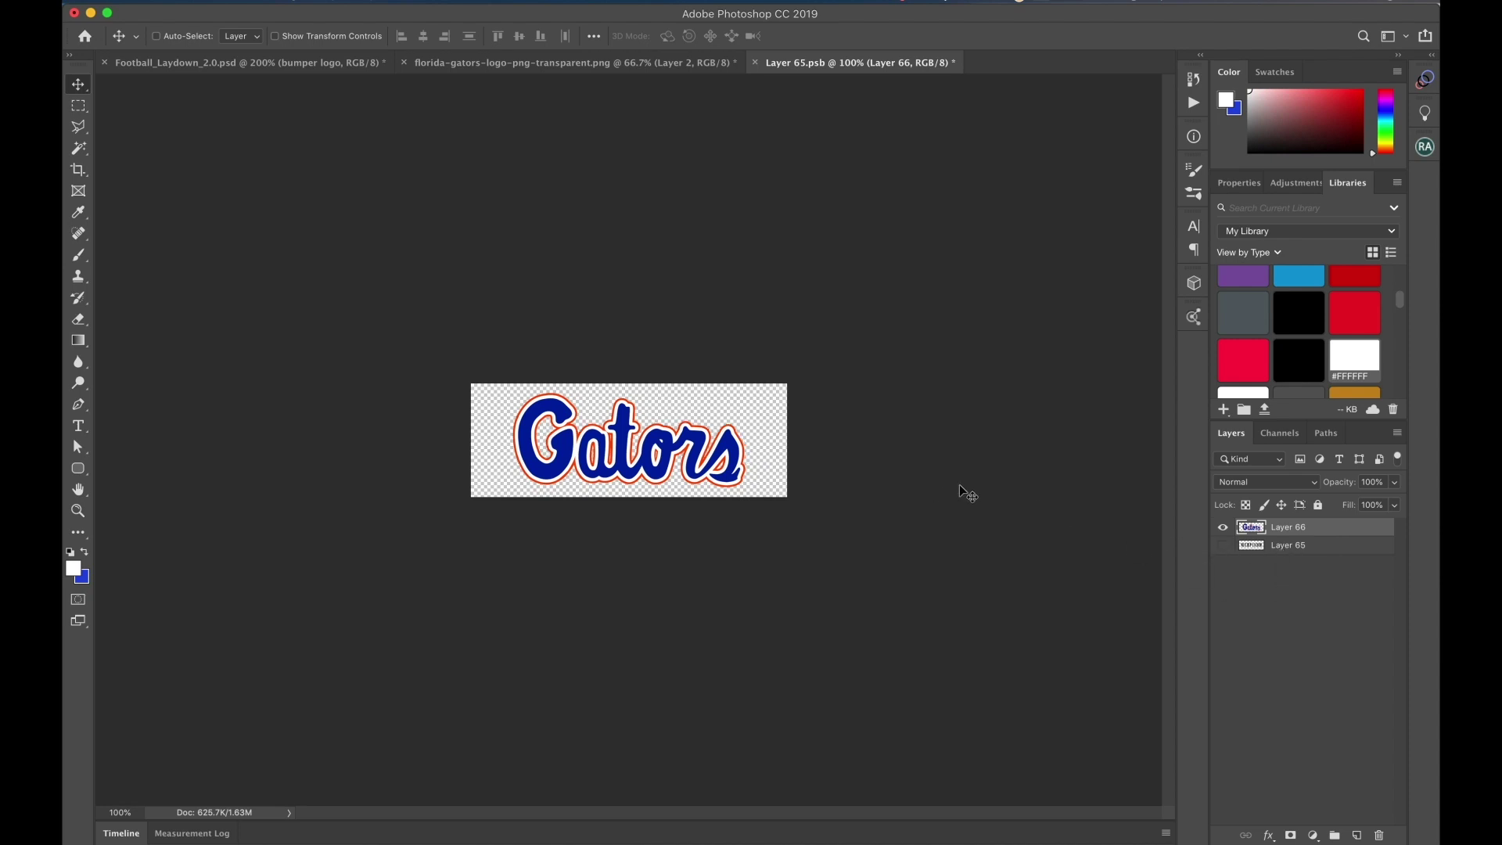
click(755, 62)
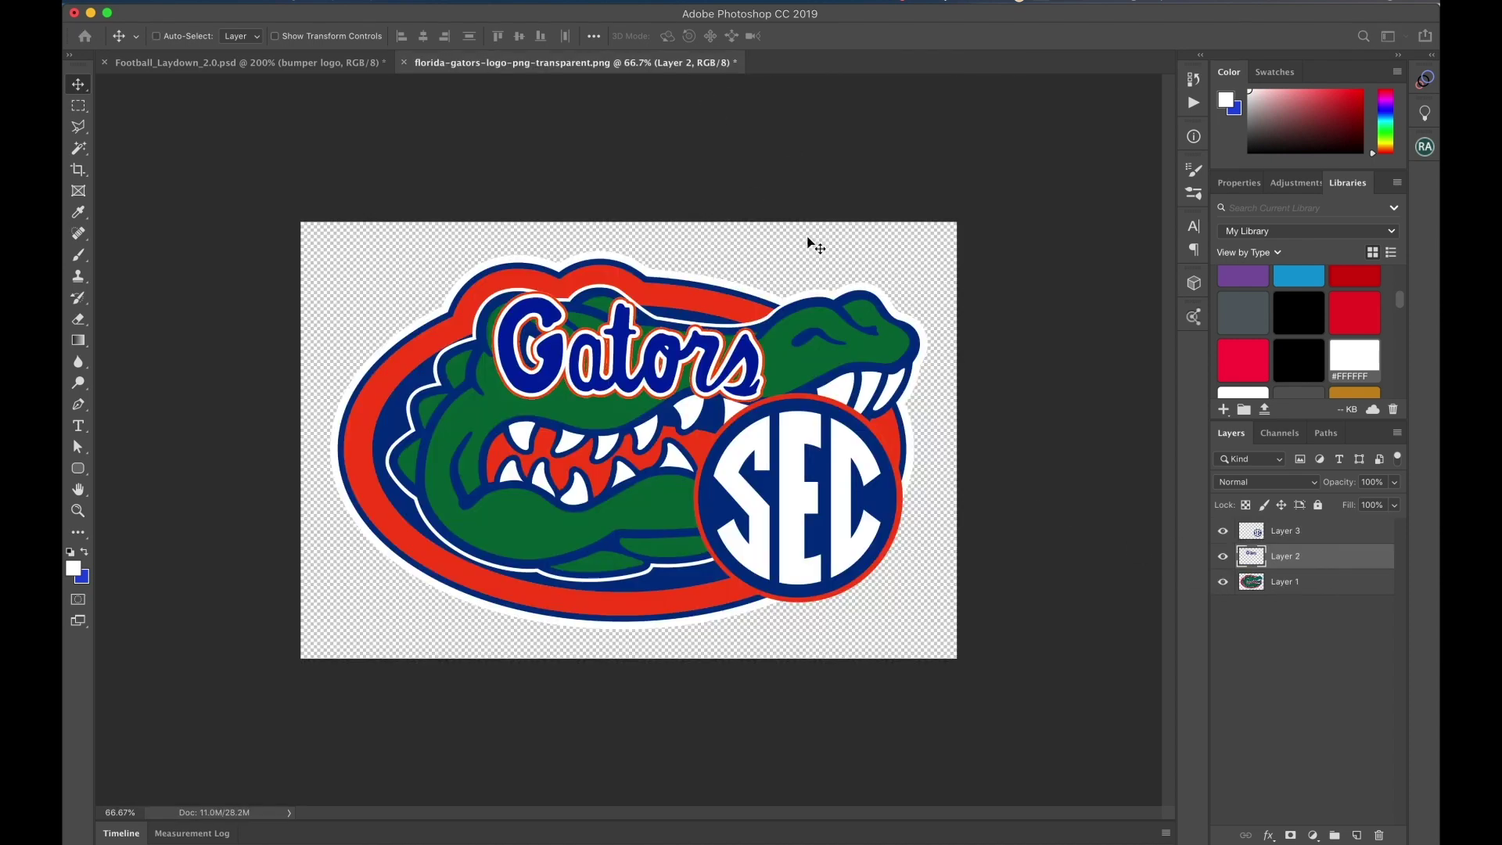
click(243, 62)
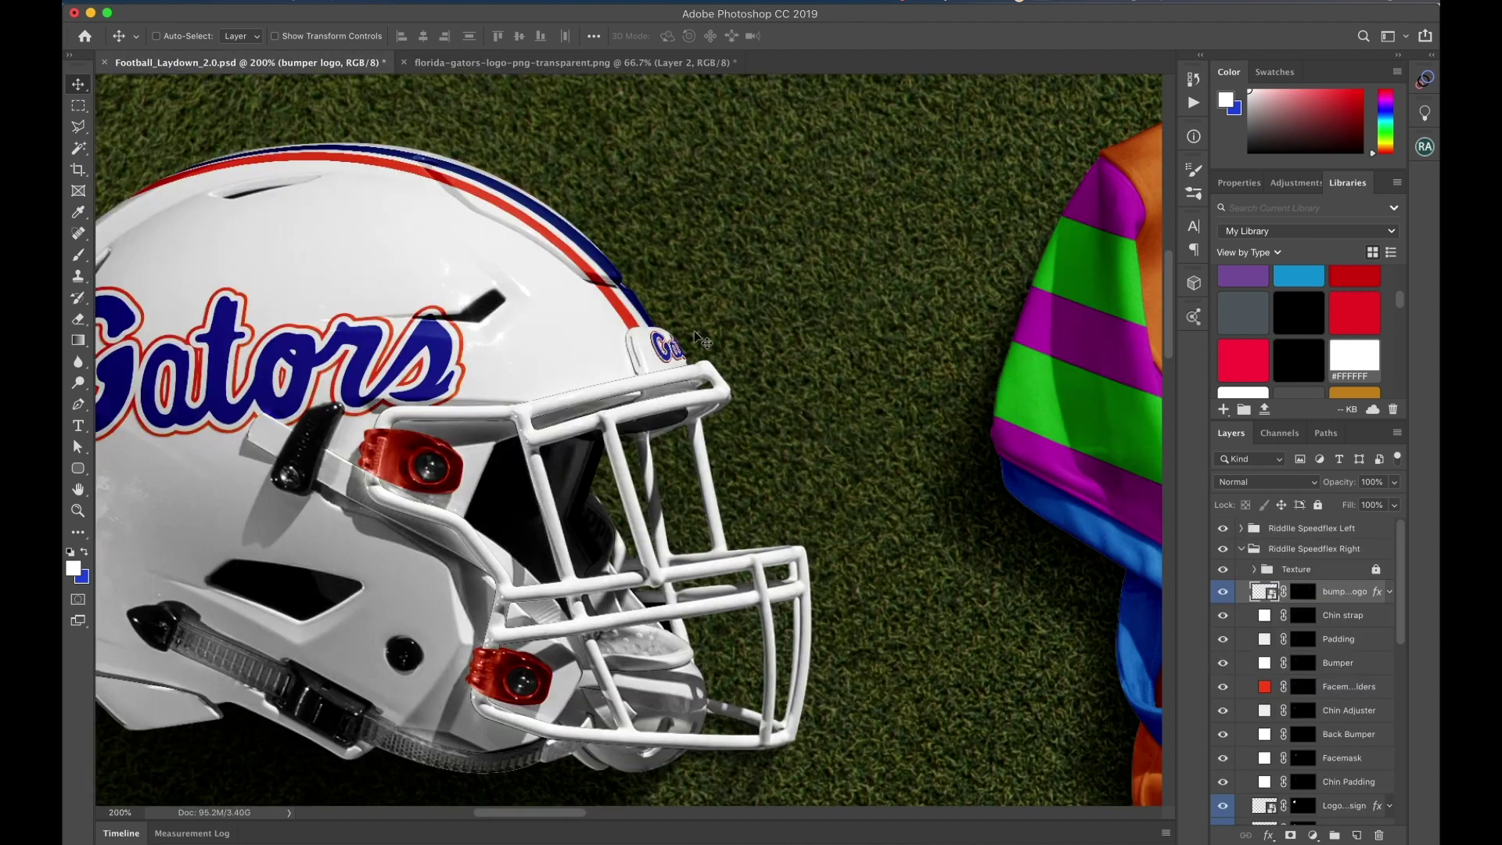
Show the Shell Logo layer on the blue left-facing helmet
key(z)
alt+click(670, 384)
key(v)
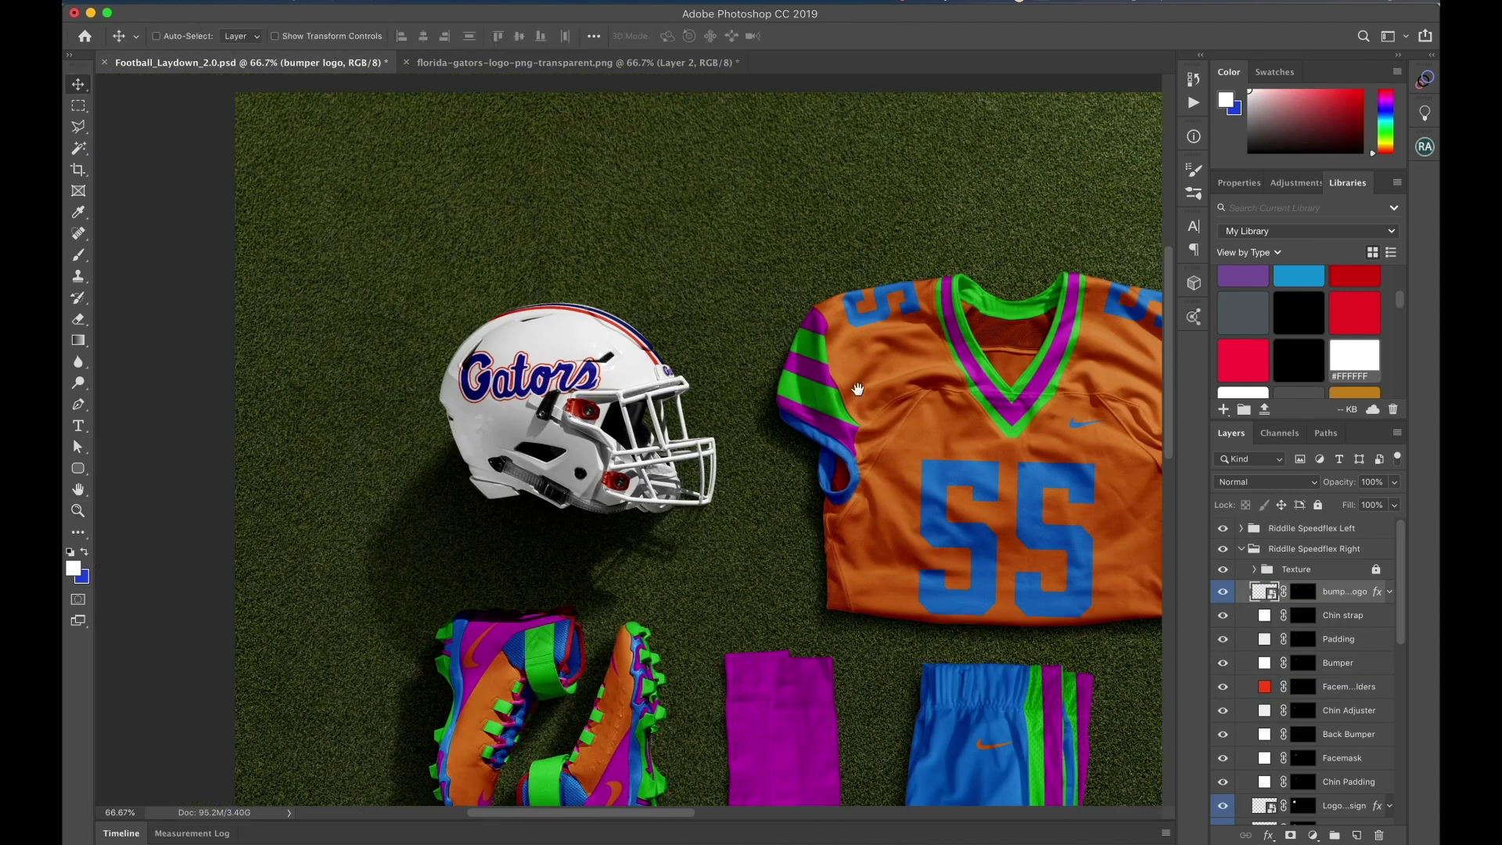
scroll(670, 384, right, 15)
scroll(911, 414, right, 3)
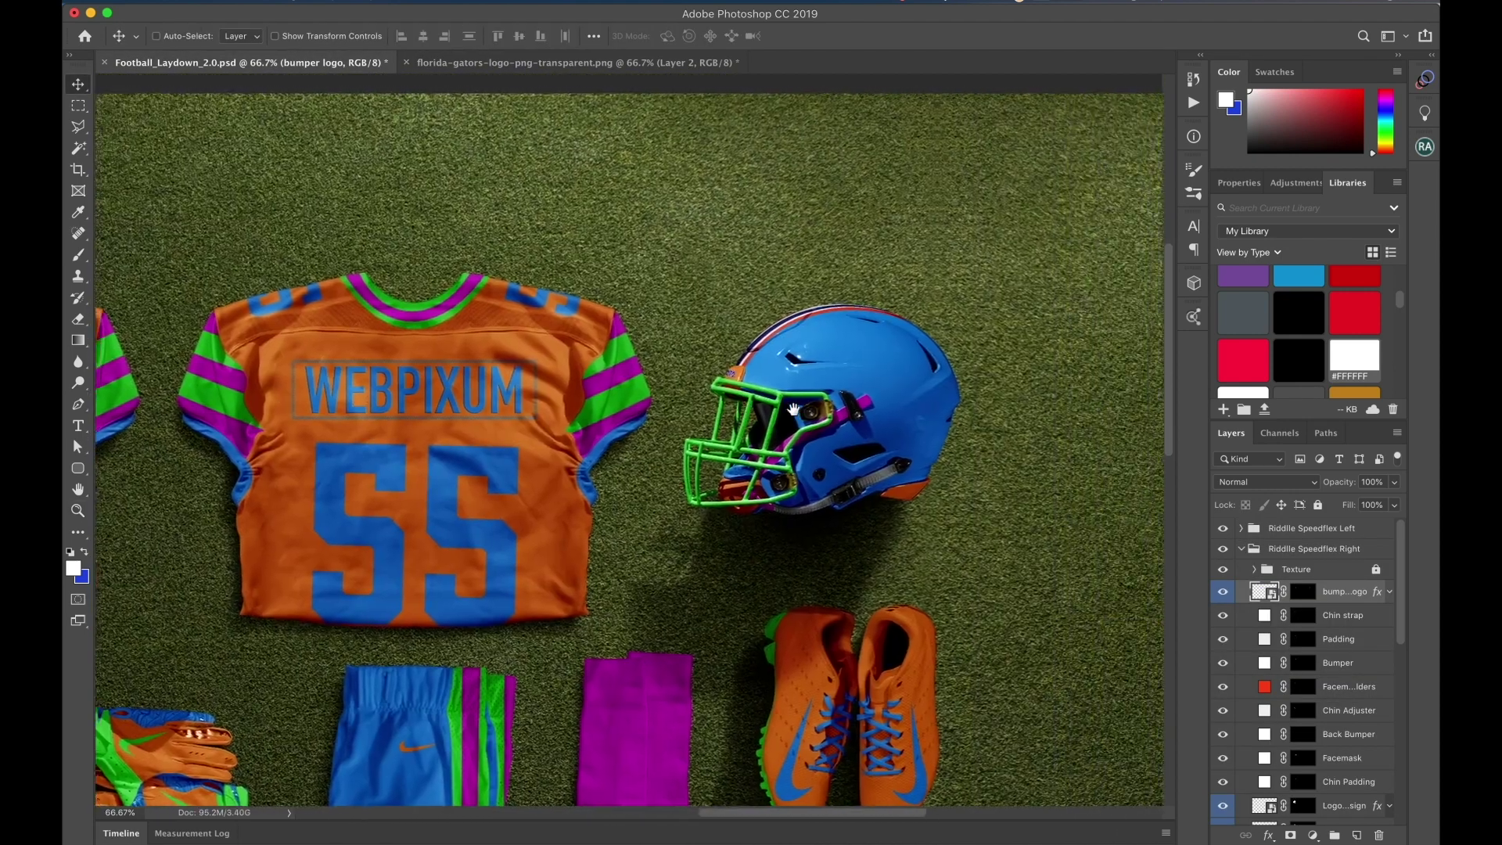
click(875, 419)
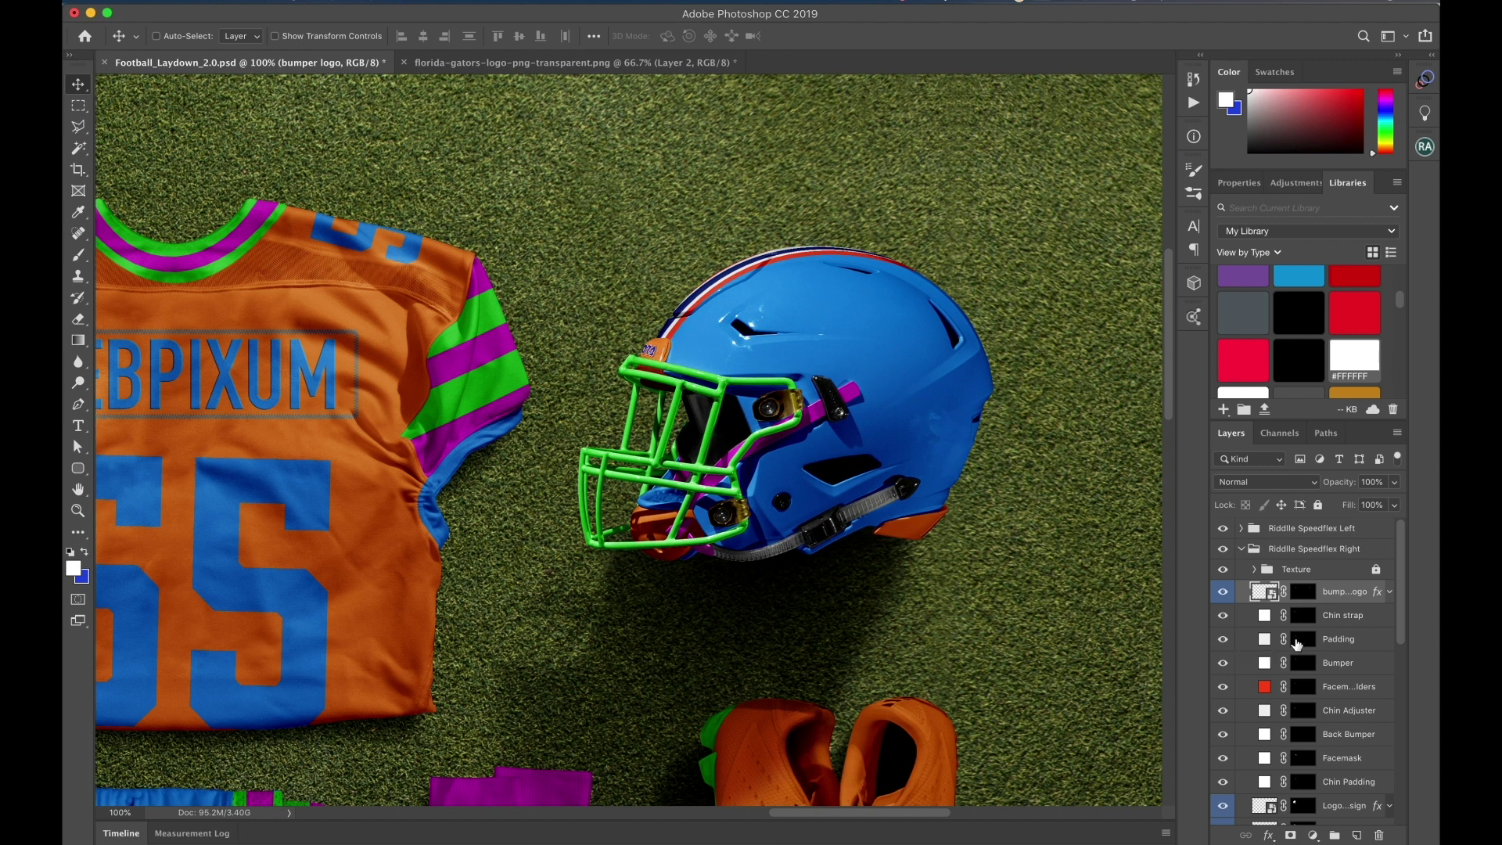
super+click(899, 328)
scroll(1283, 767, down, 2)
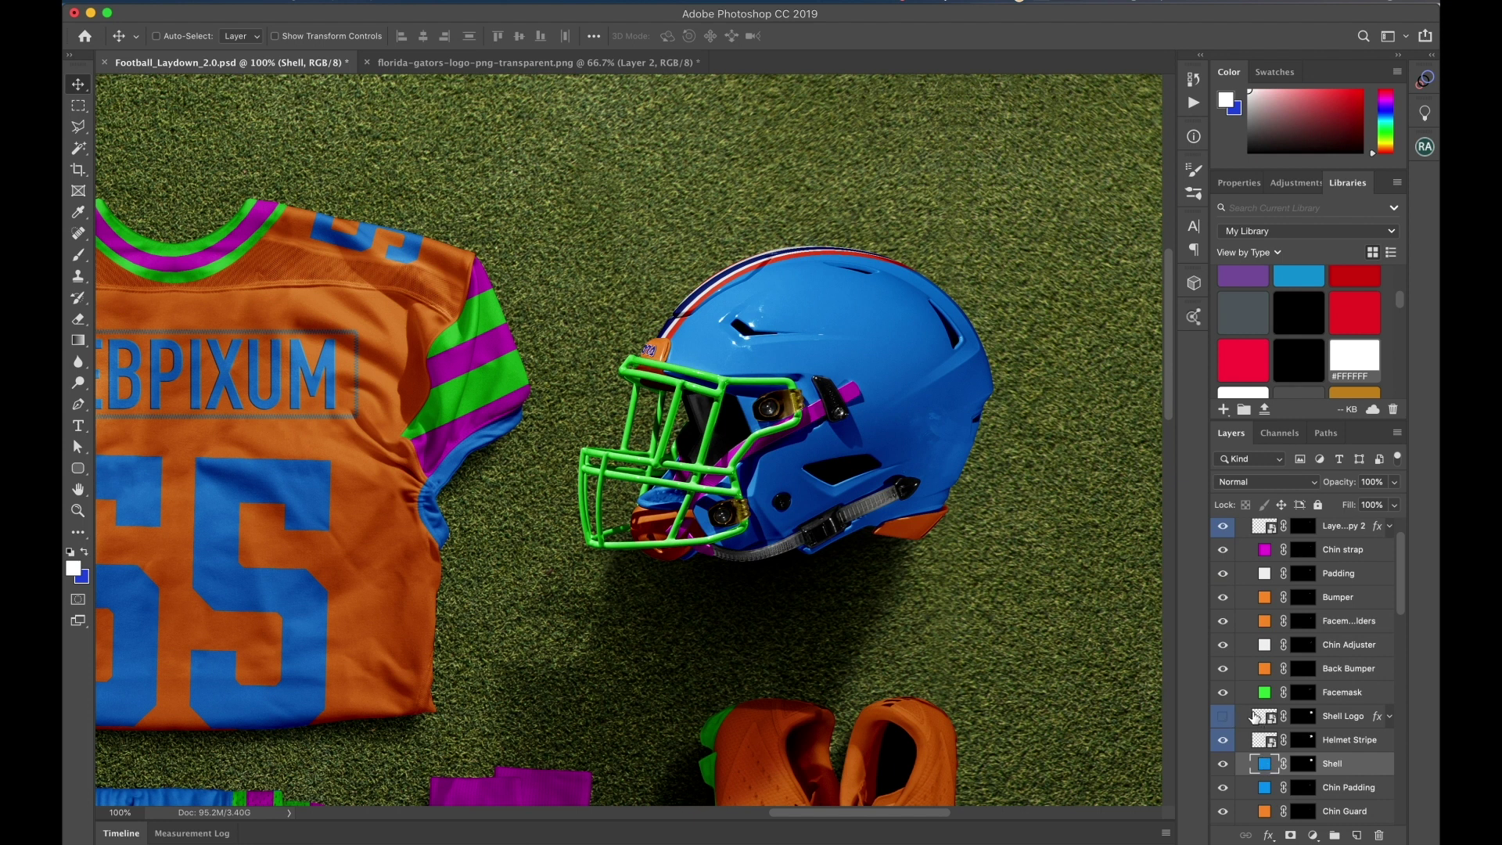
click(1222, 717)
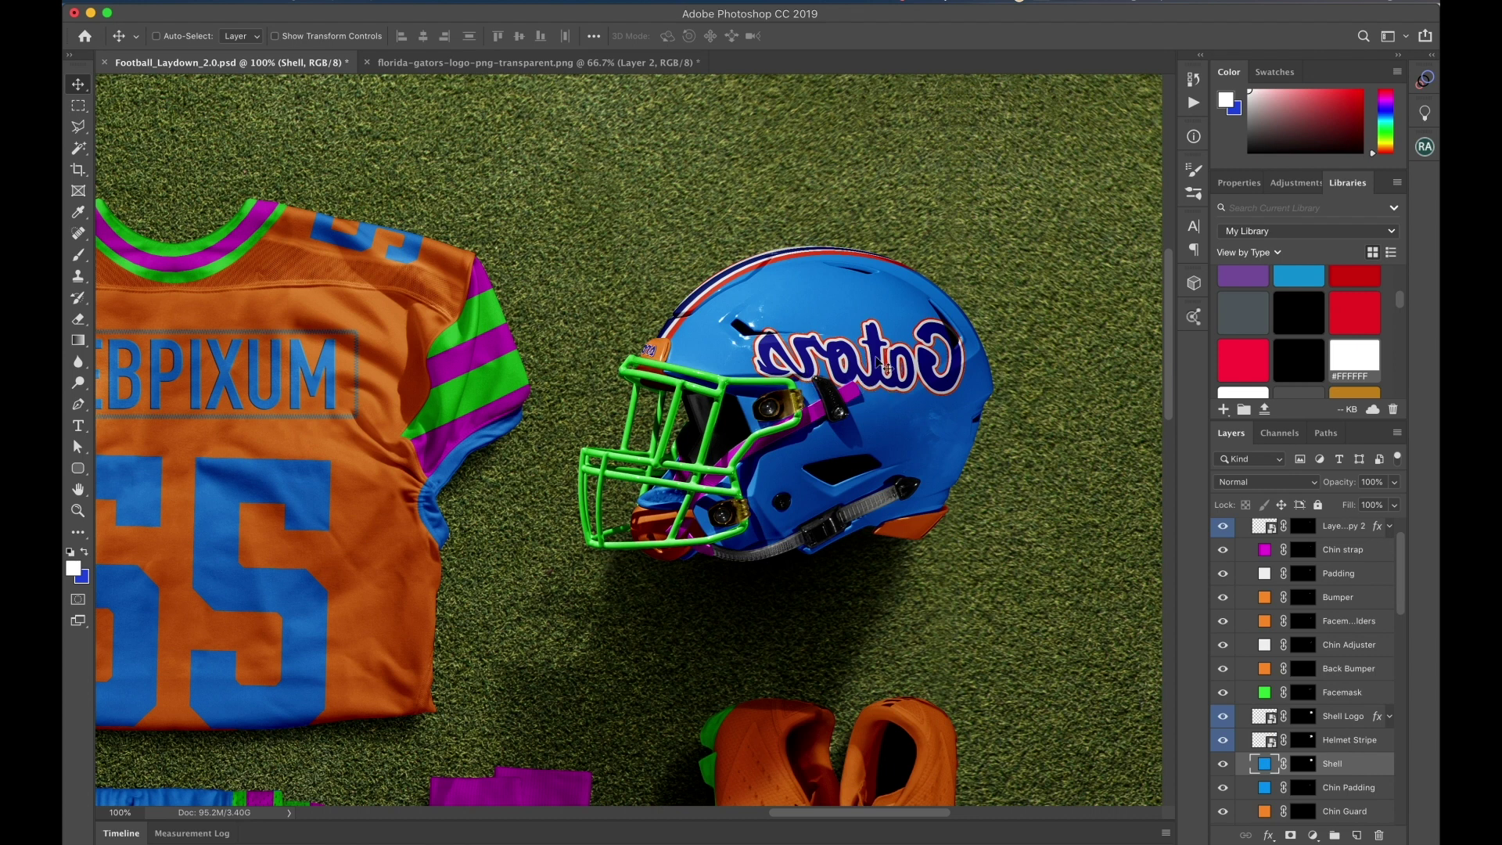
drag(689, 385, 875, 372)
scroll(485, 368, left, 10)
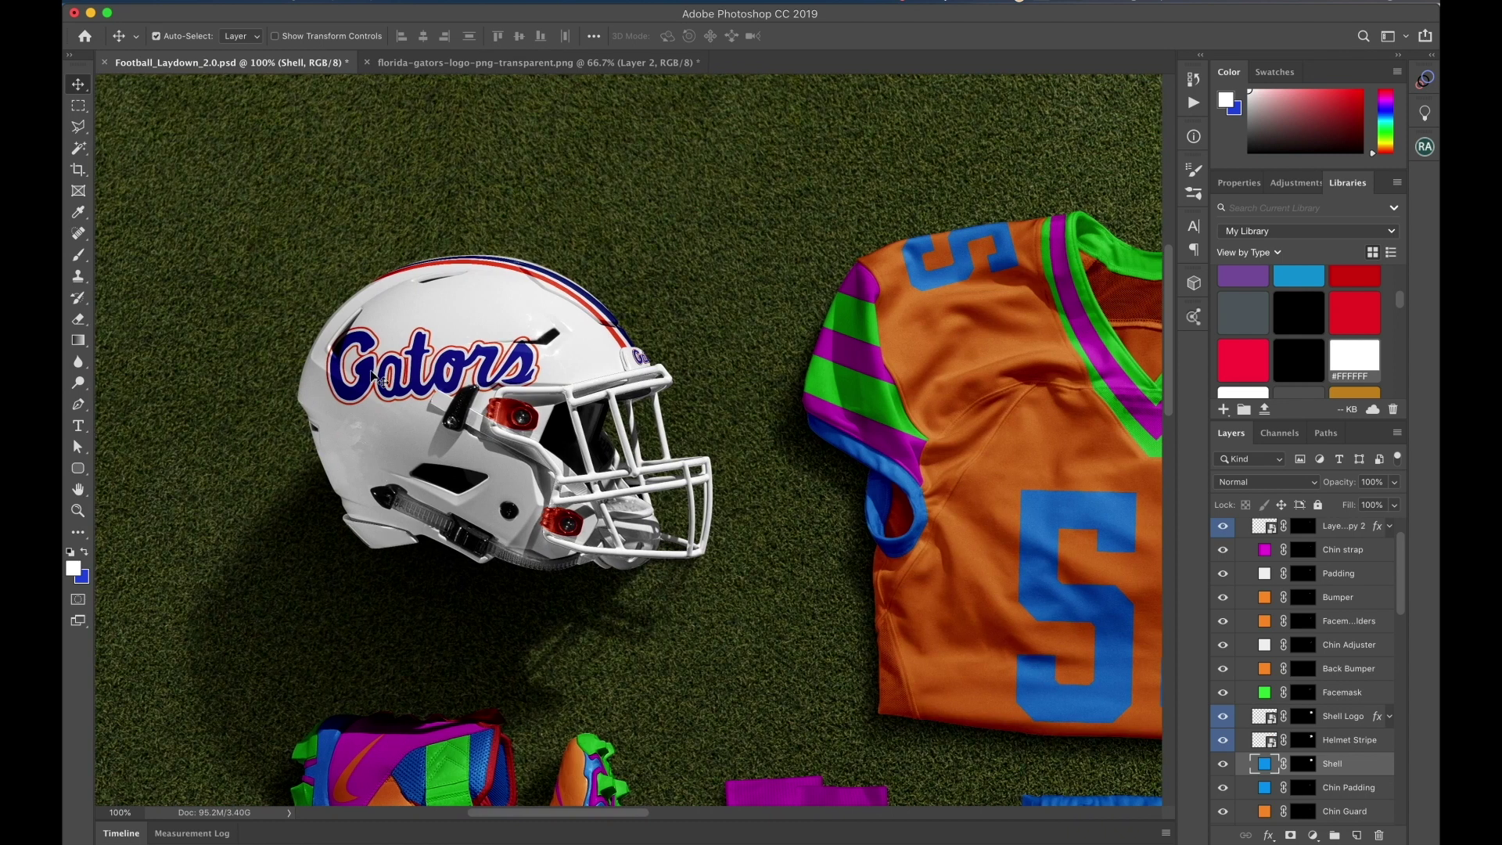
Duplicate the Logo/Design layer holding the Gators wordmark on the white right-facing helmet
key(super)
super+click(374, 379)
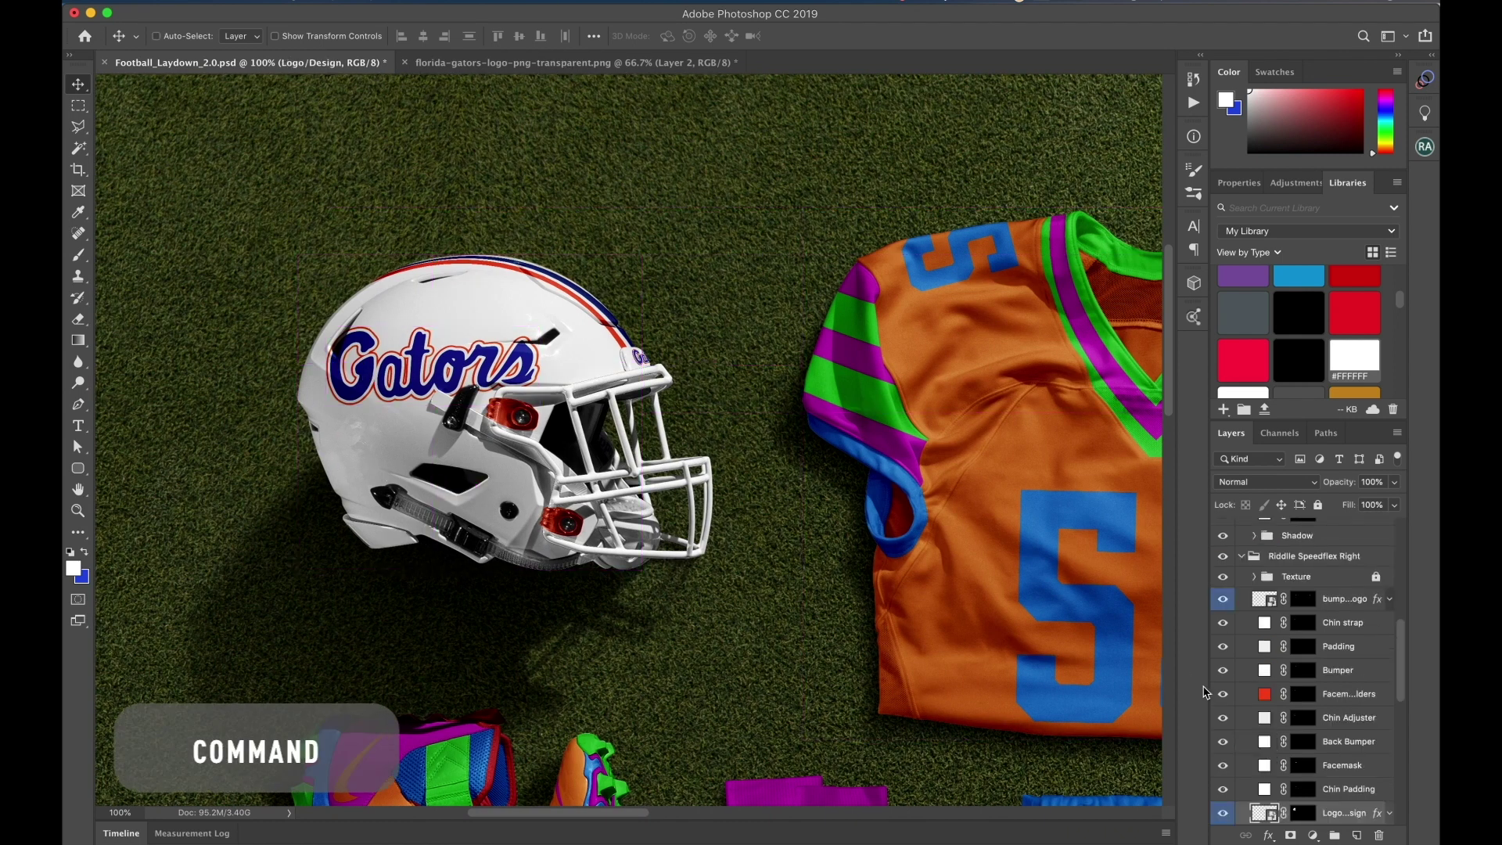
click(1224, 715)
click(1224, 715)
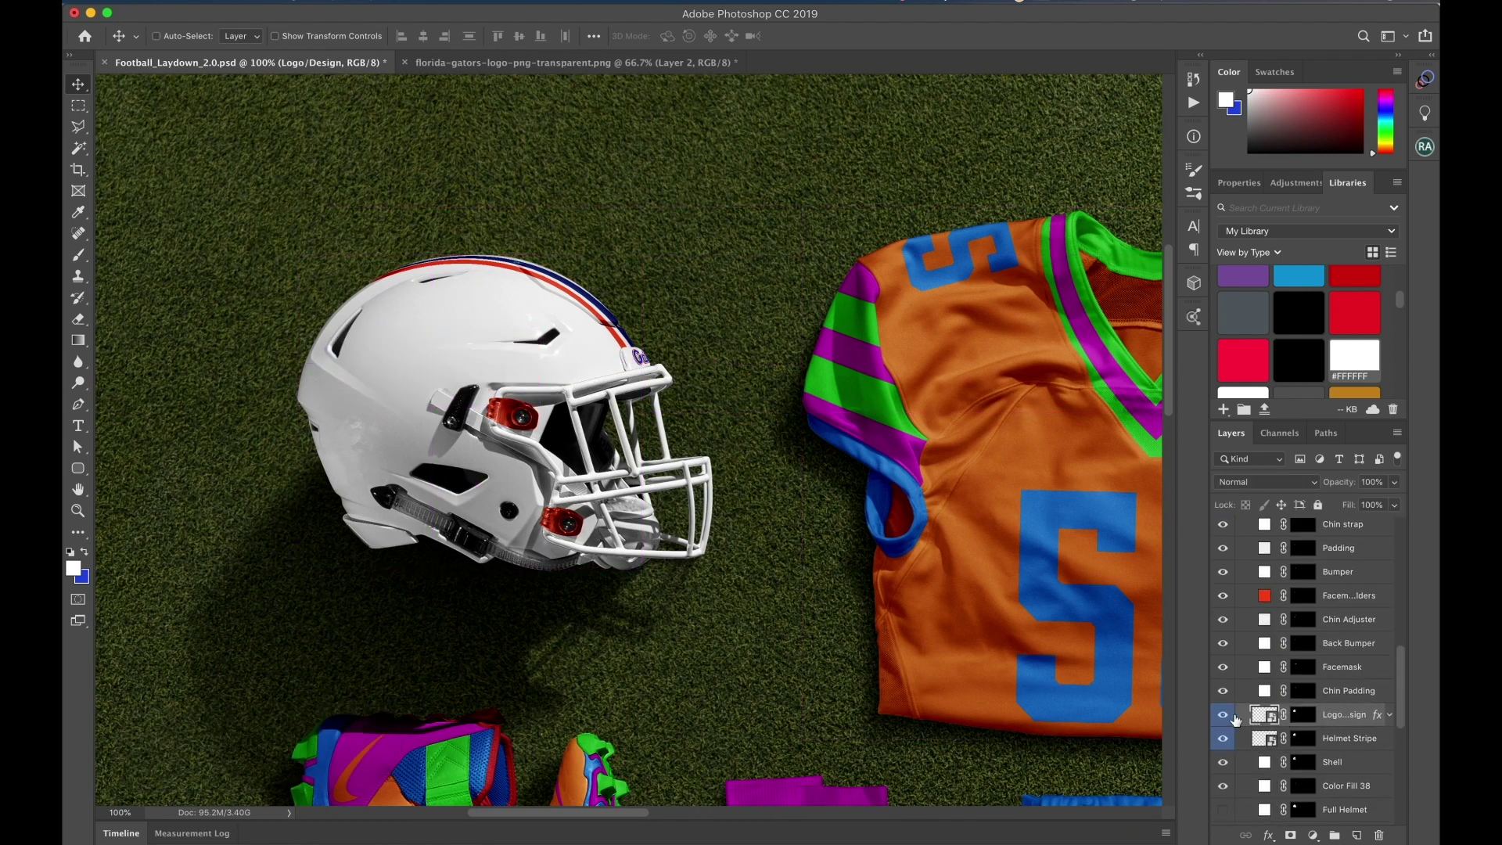
key(super+j)
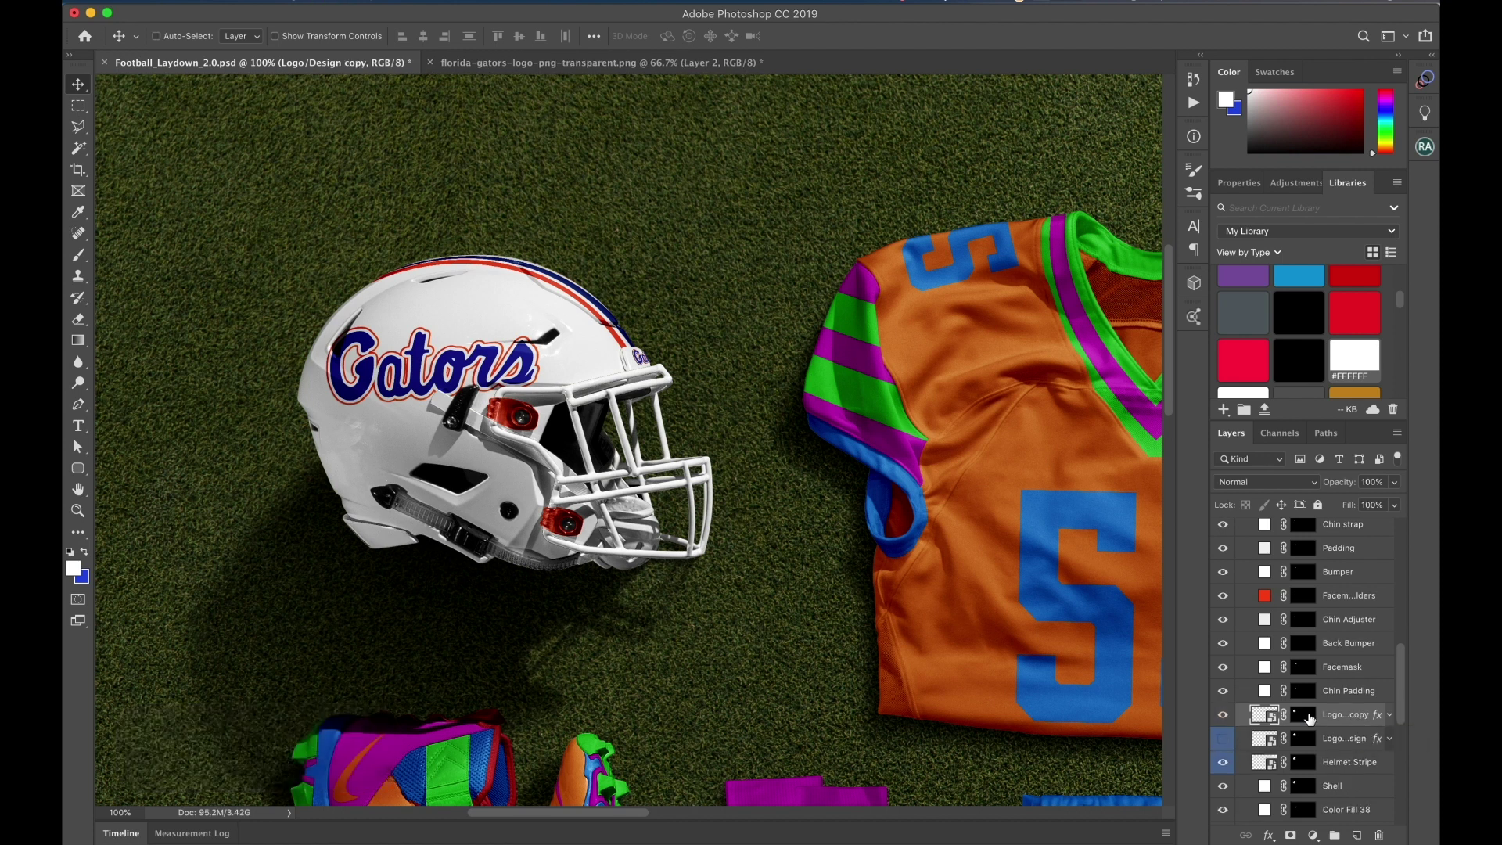
Rasterize the Logo/Design copy layer and keep the original smart object layer hidden
right_click(1338, 720)
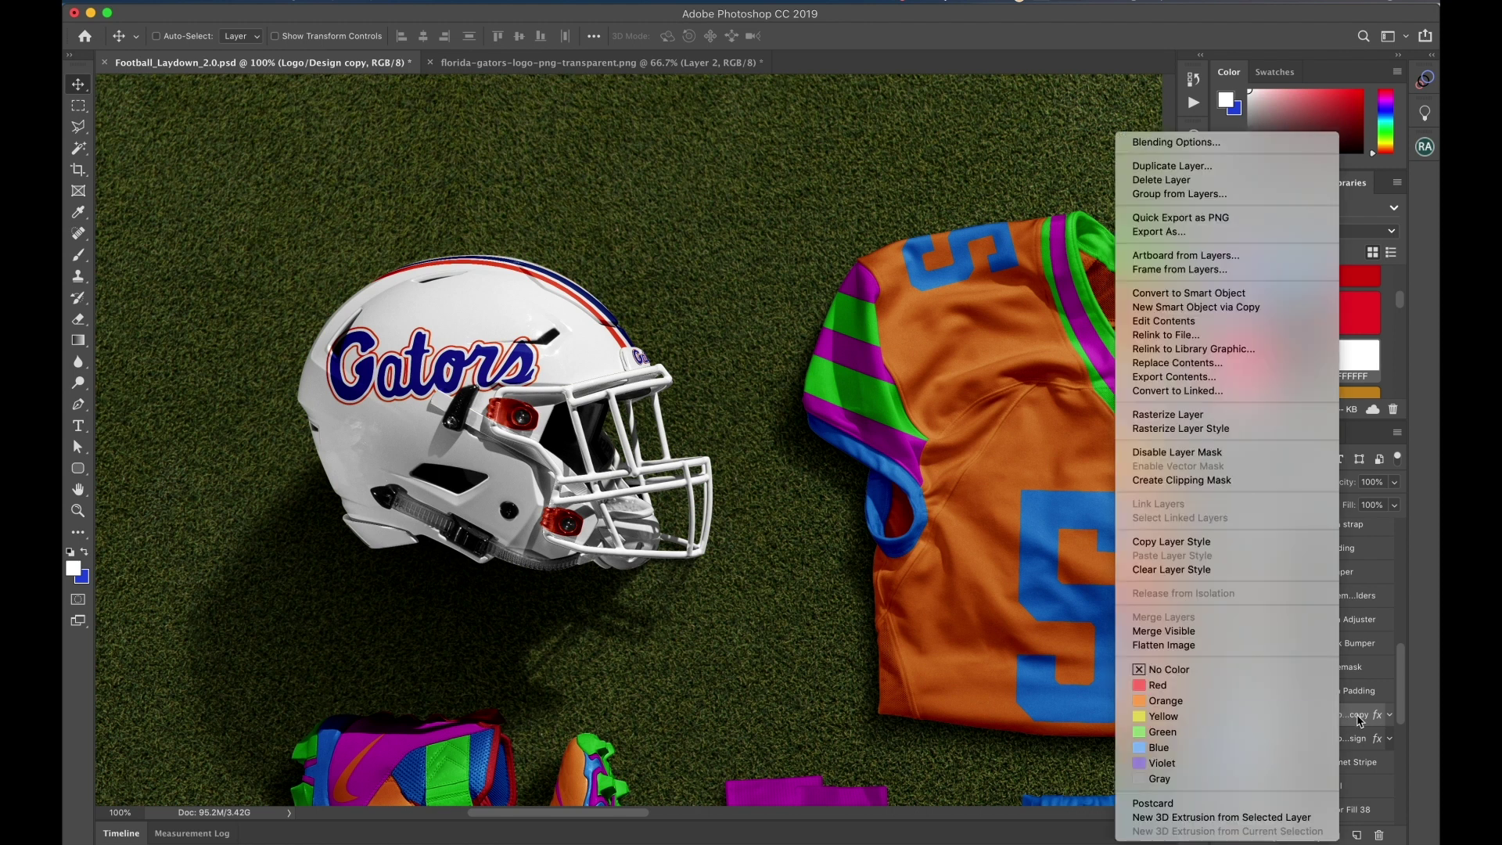
click(1197, 418)
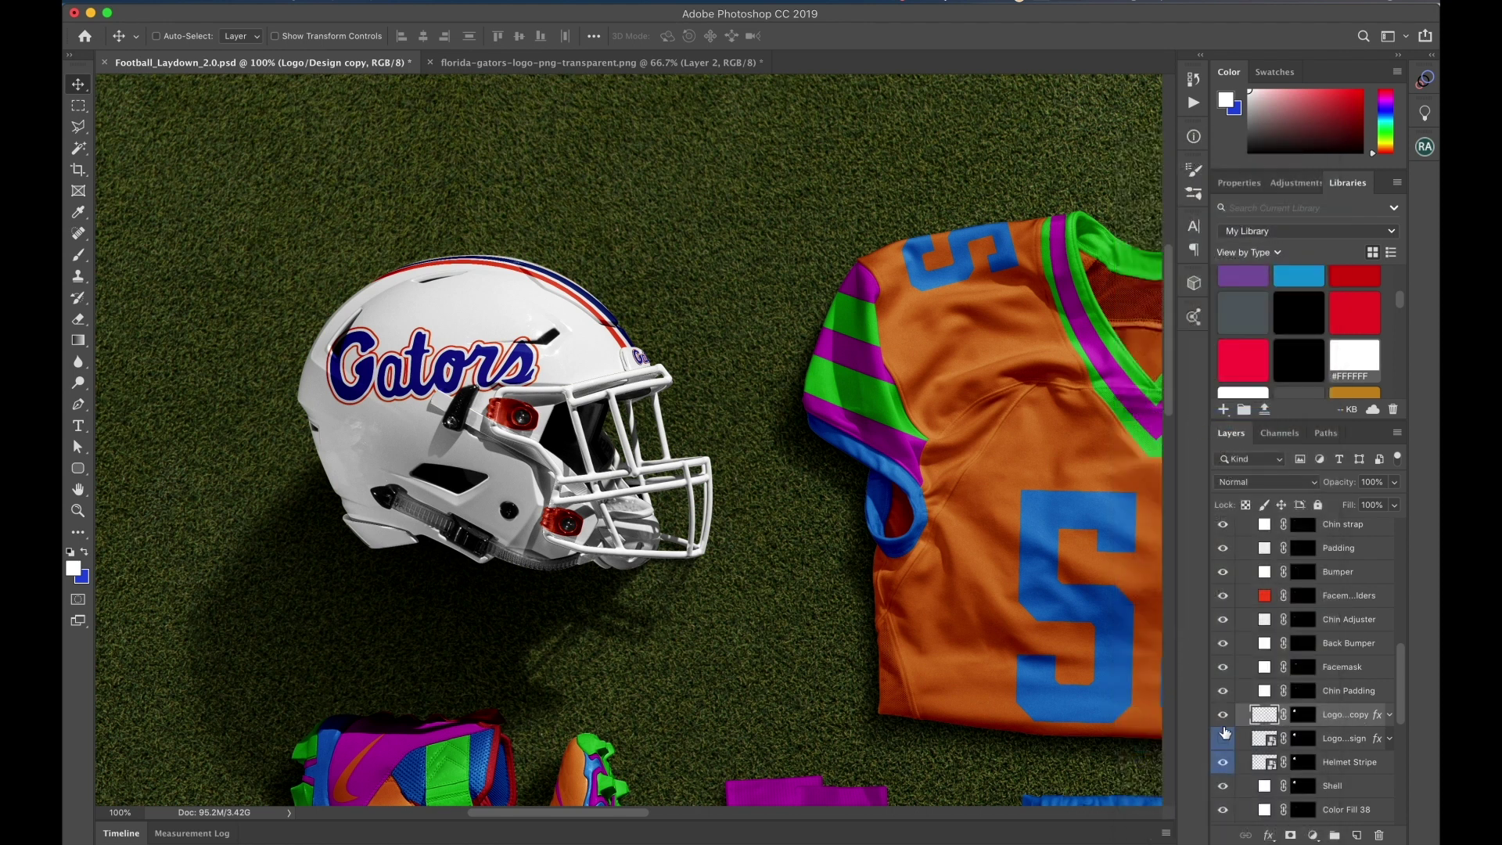
click(1224, 736)
Open the Shell Logo smart object of the blue left-facing helmet for editing
scroll(939, 372, right, 15)
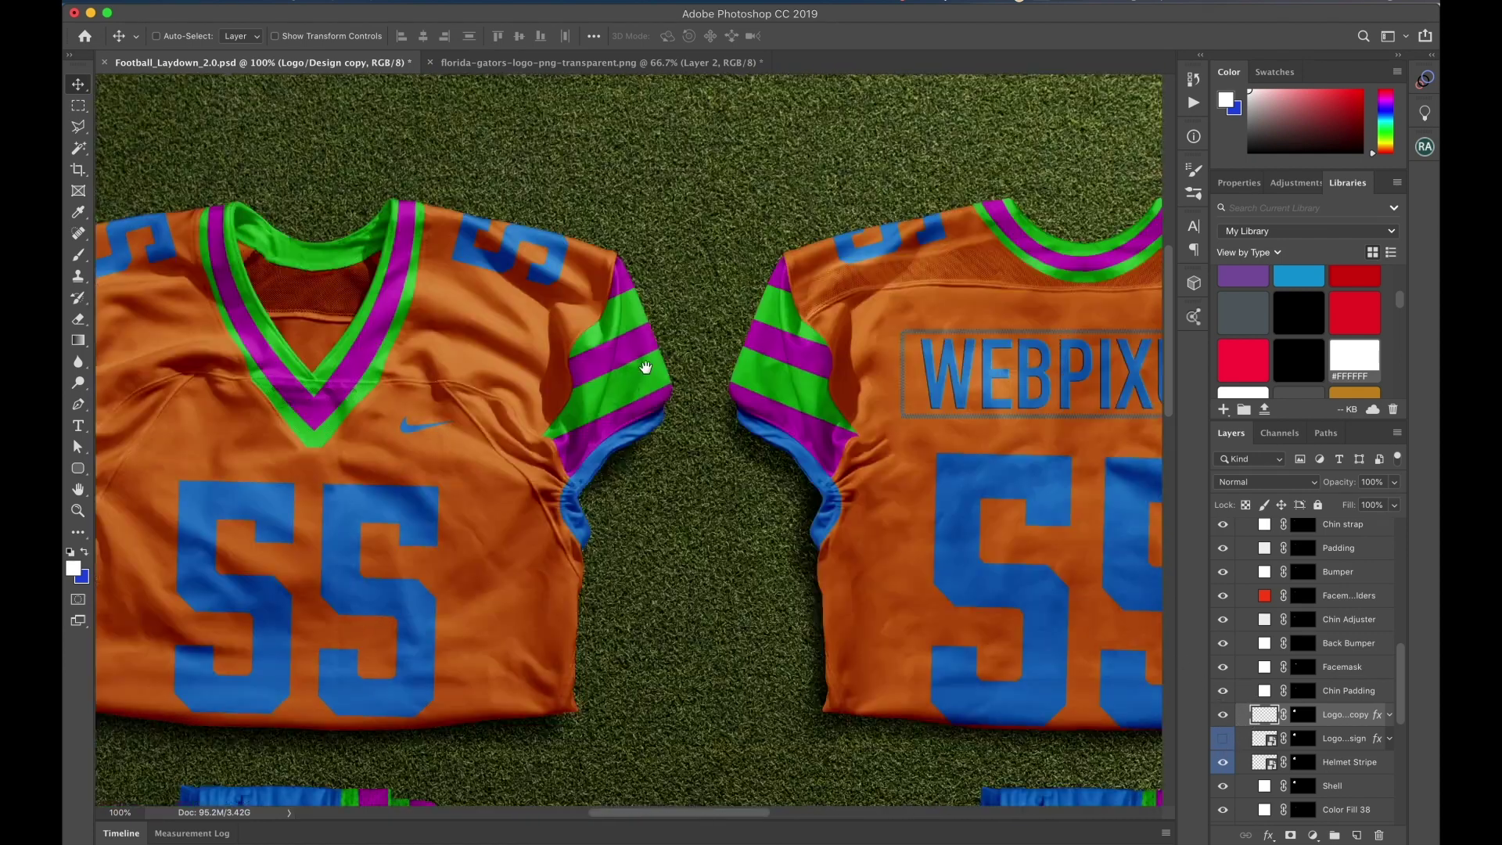
drag(881, 369, 450, 378)
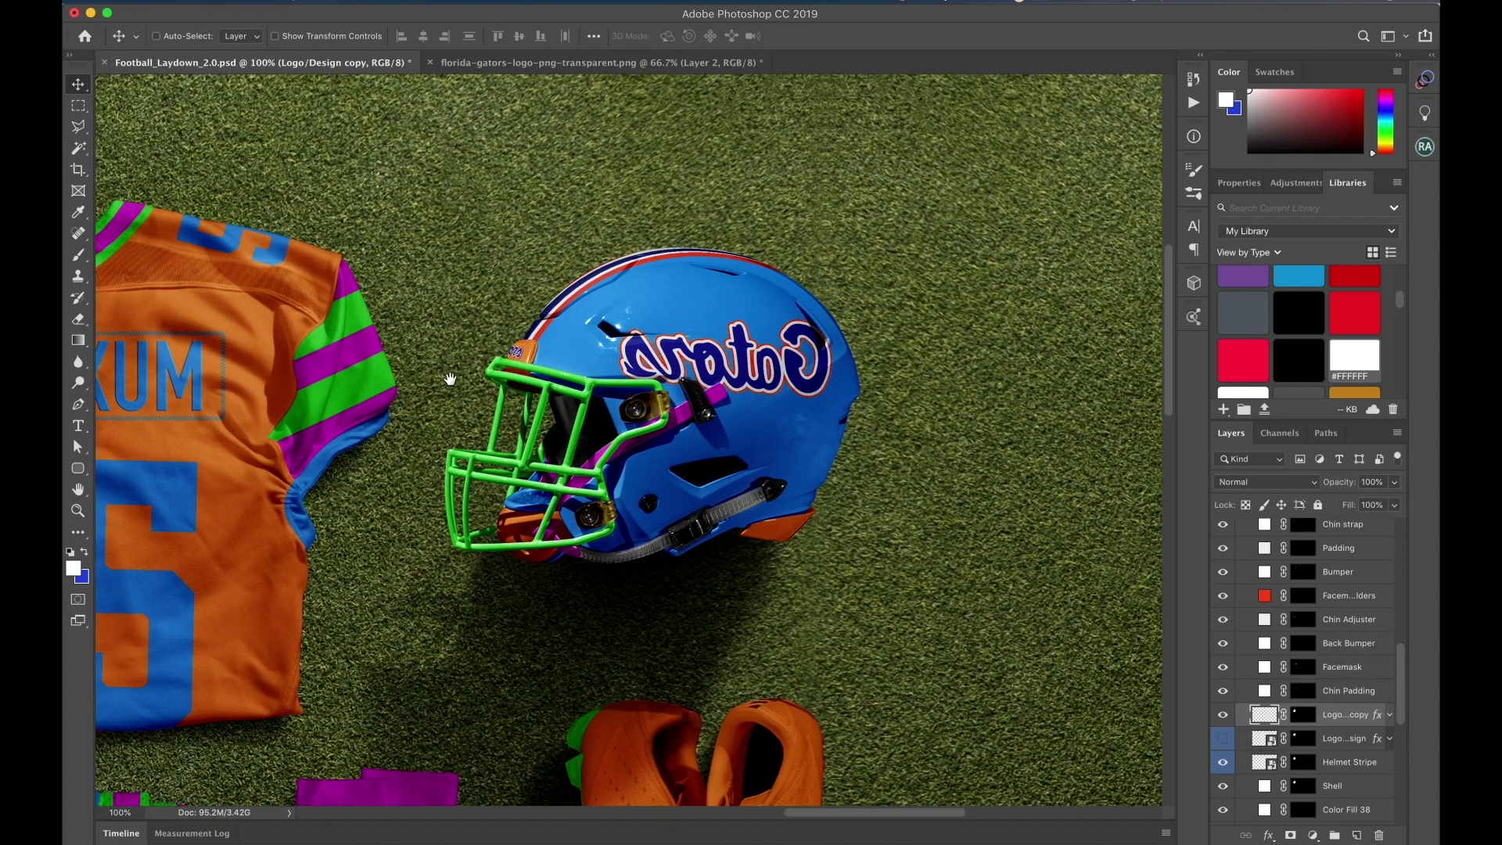
super+click(802, 374)
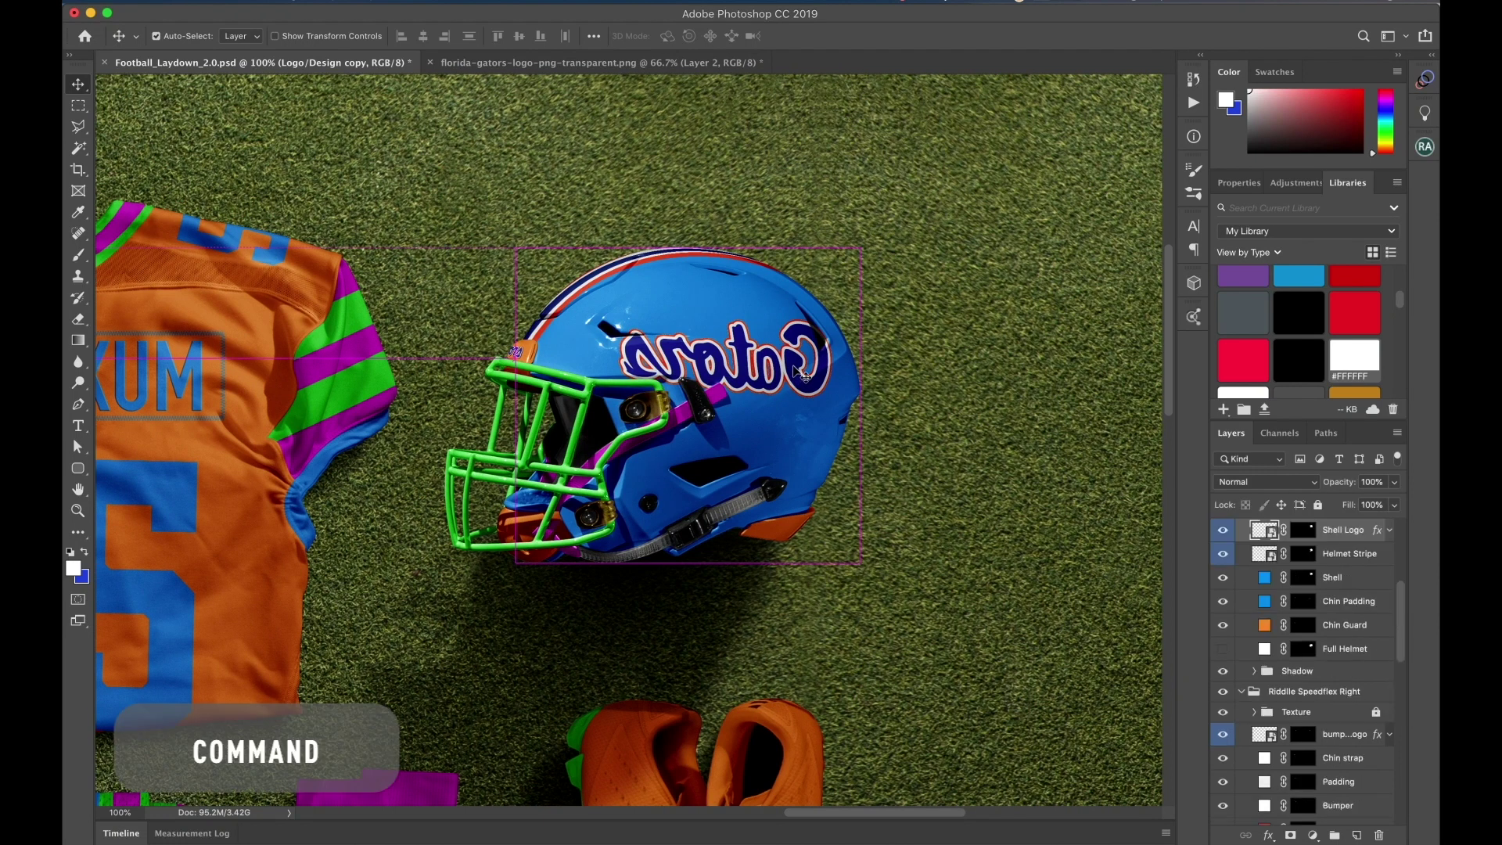
double_click(1263, 531)
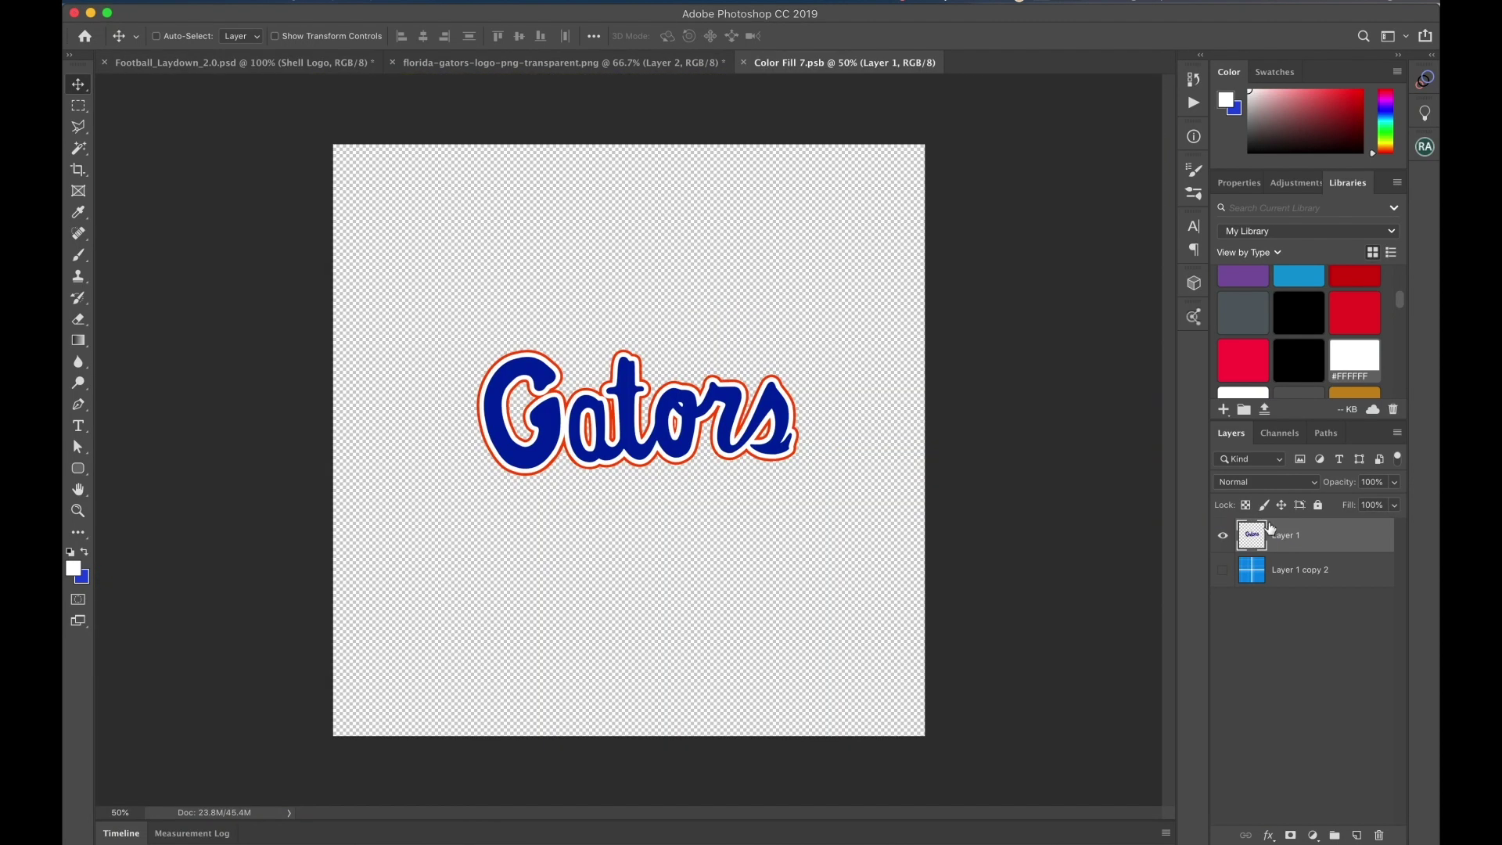
Flip the Gators wordmark horizontally in the shell logo document, then save and close it to return to the mockup
key(super+t)
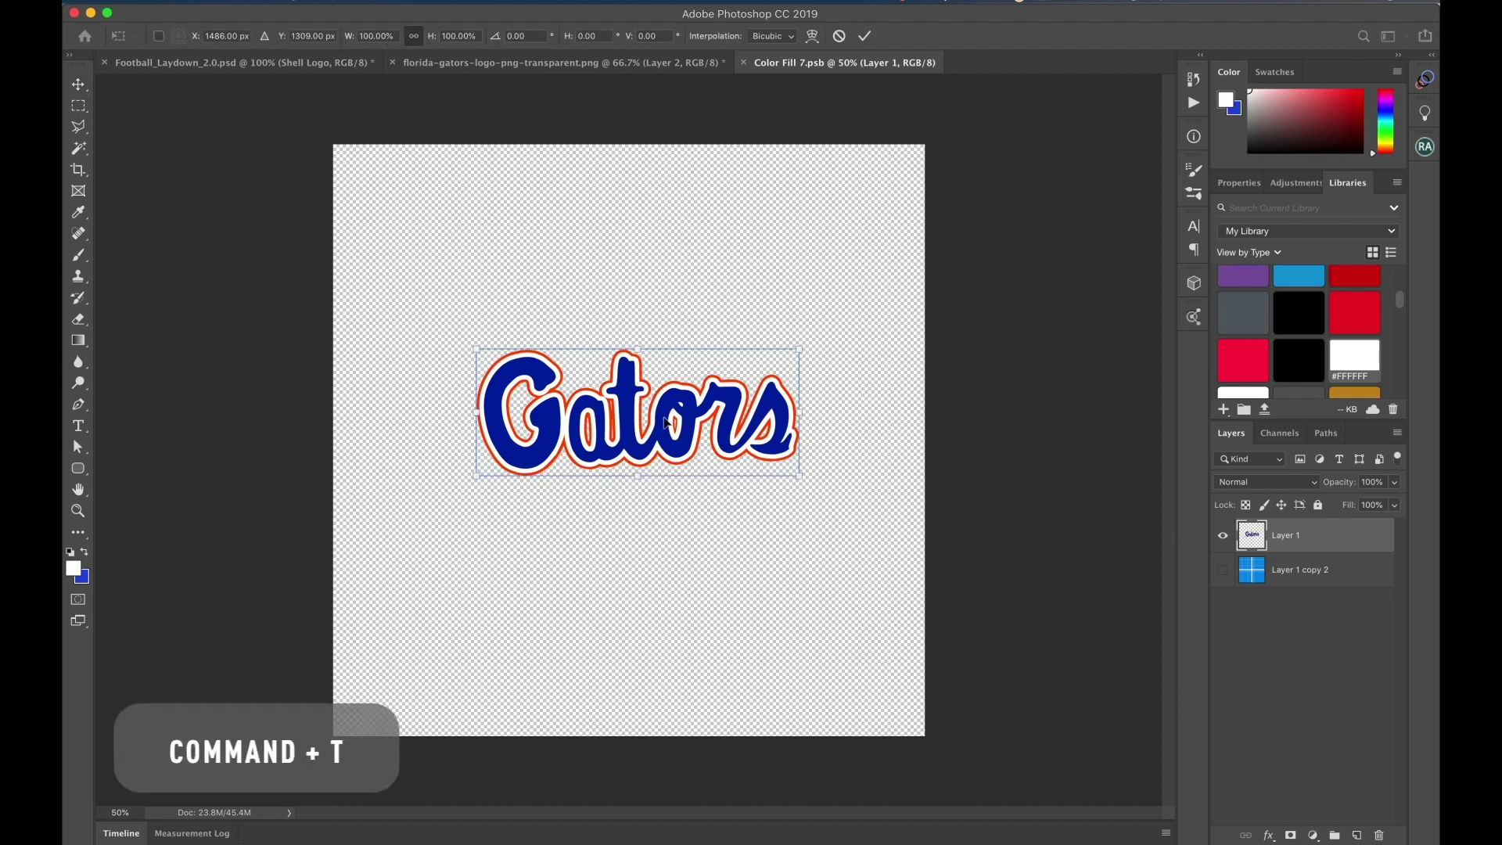
right_click(667, 418)
click(748, 621)
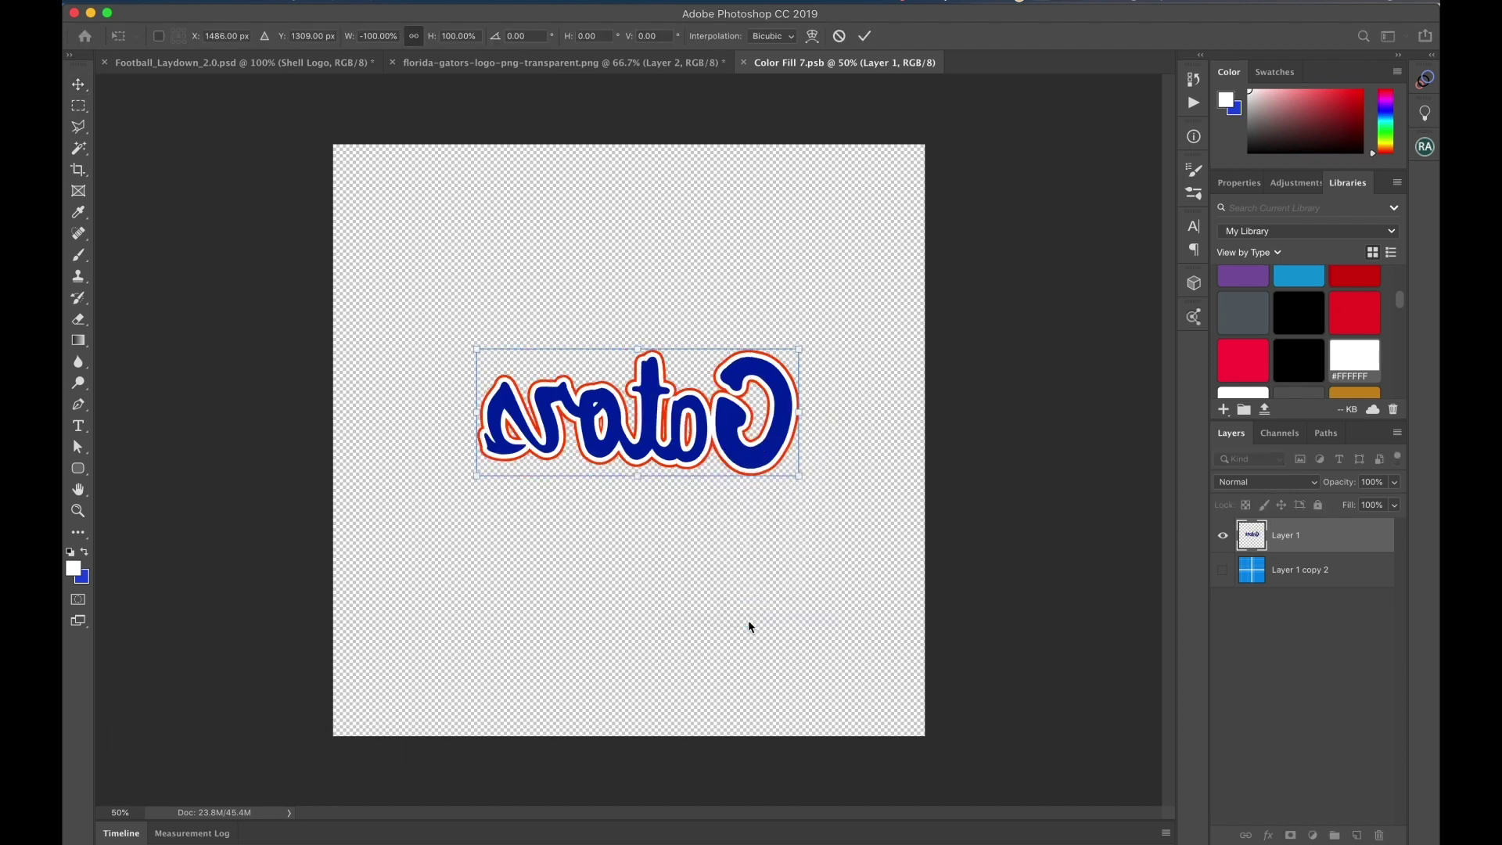
key(Return)
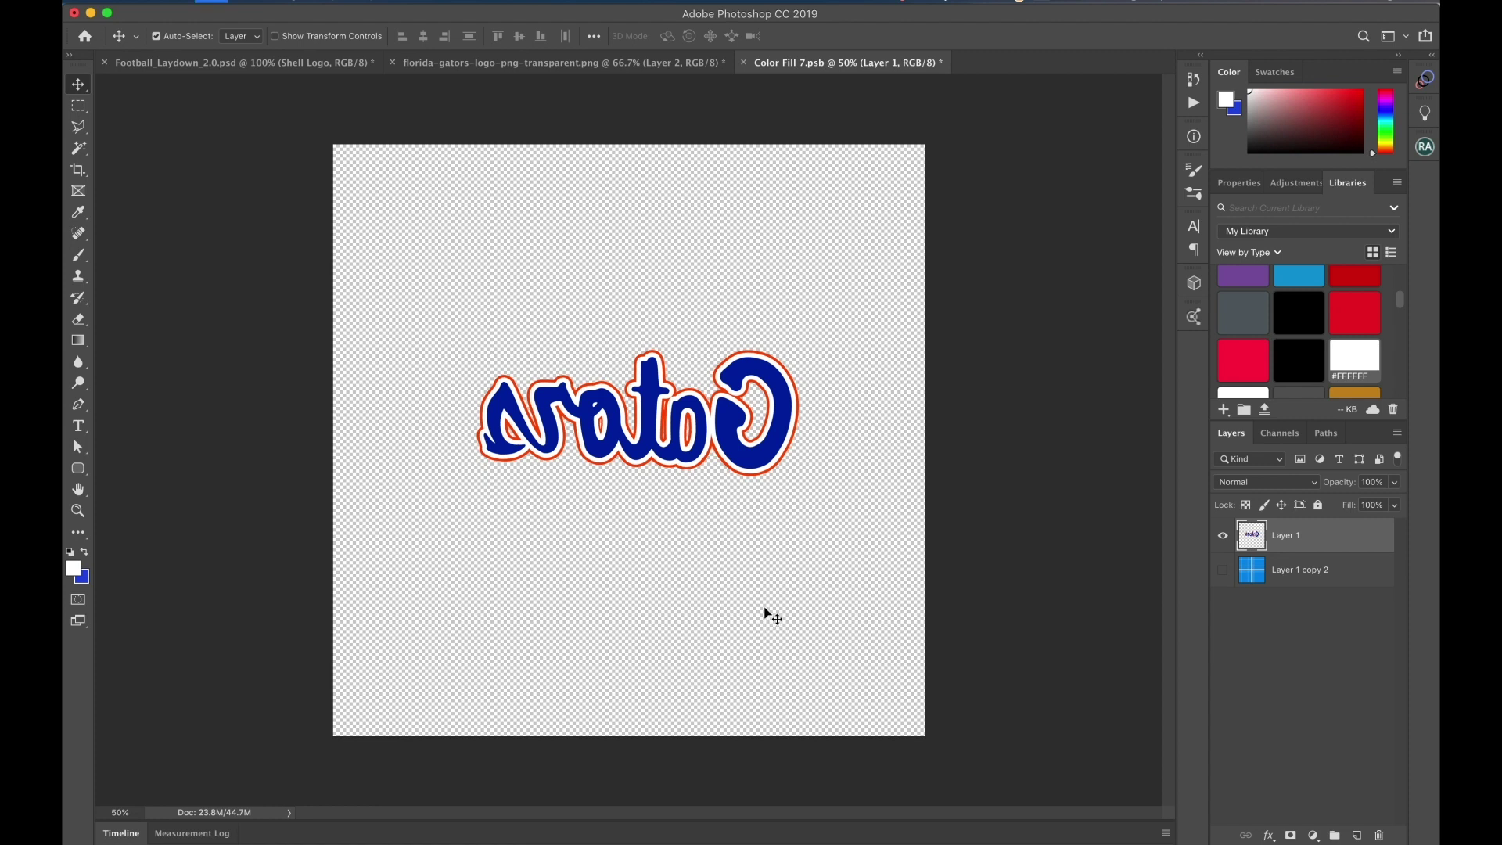
key(super+s)
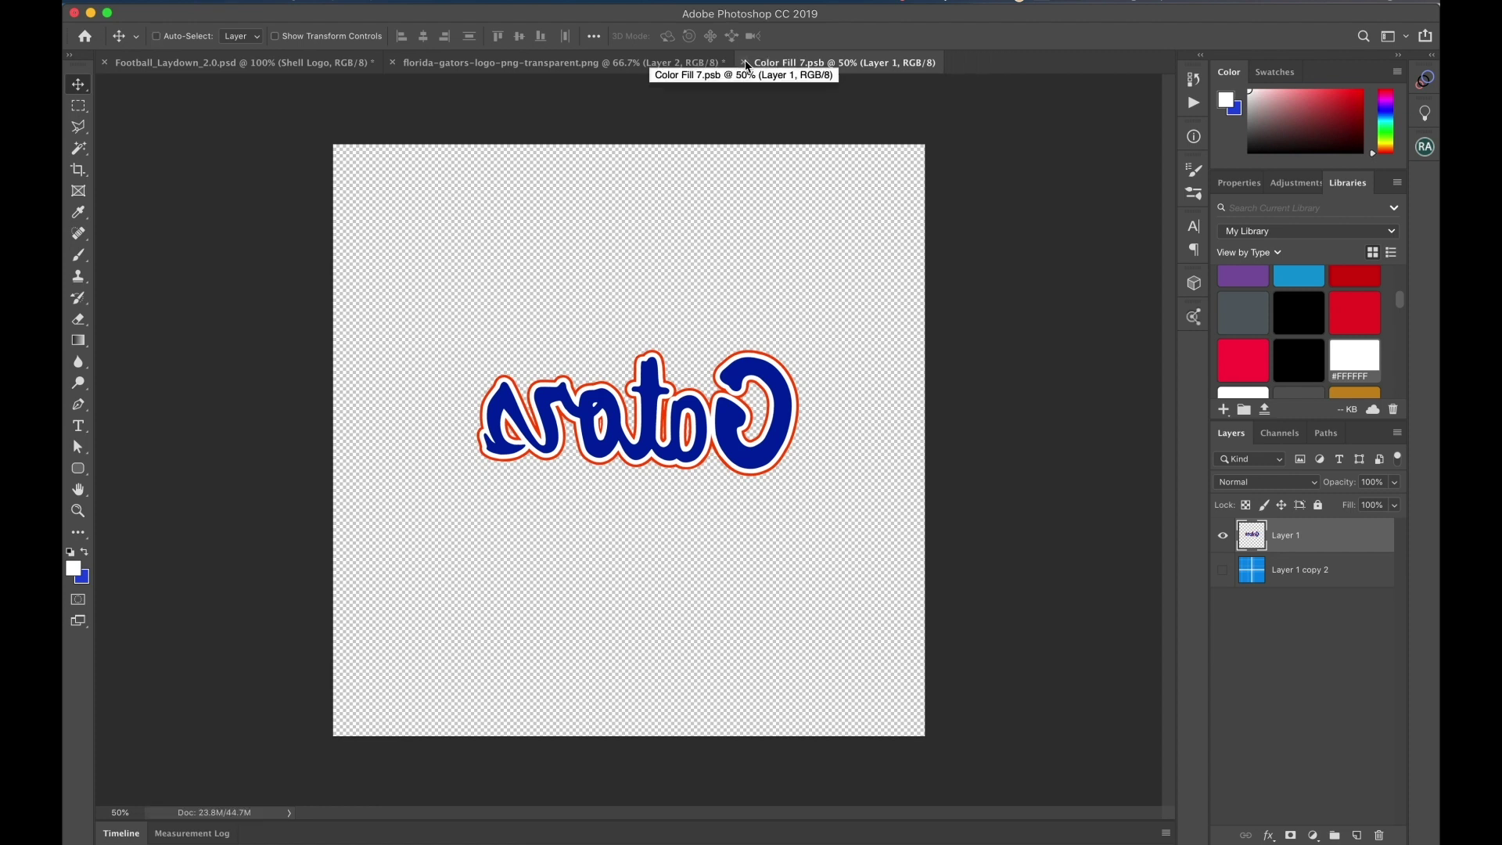
click(746, 64)
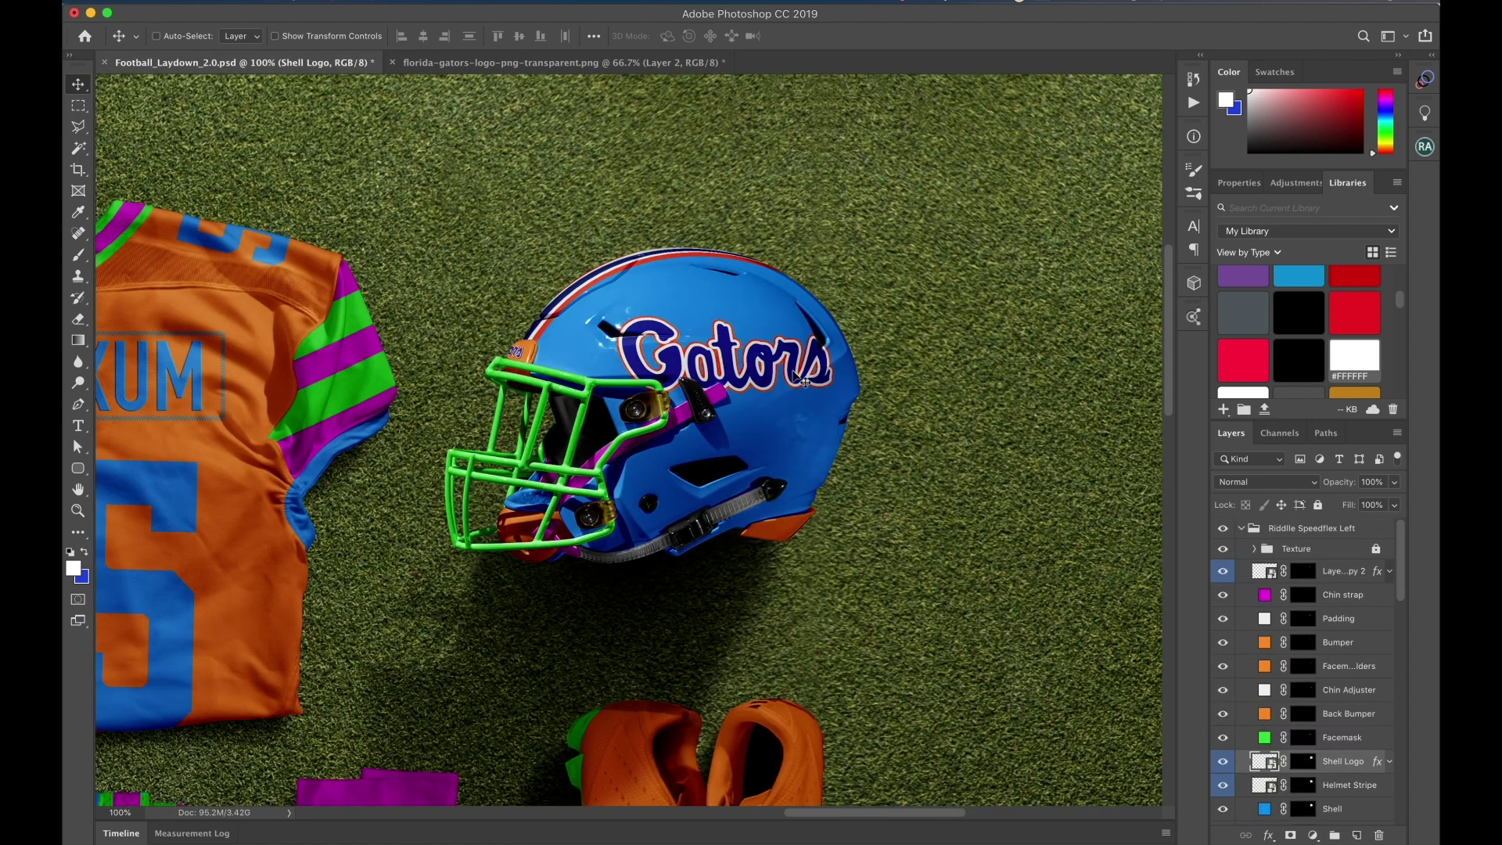
Examine the helmets and jerseys across the mockup at 66.67% zoom, comparing the Gators logos on both helmets
scroll(773, 451, left, 5)
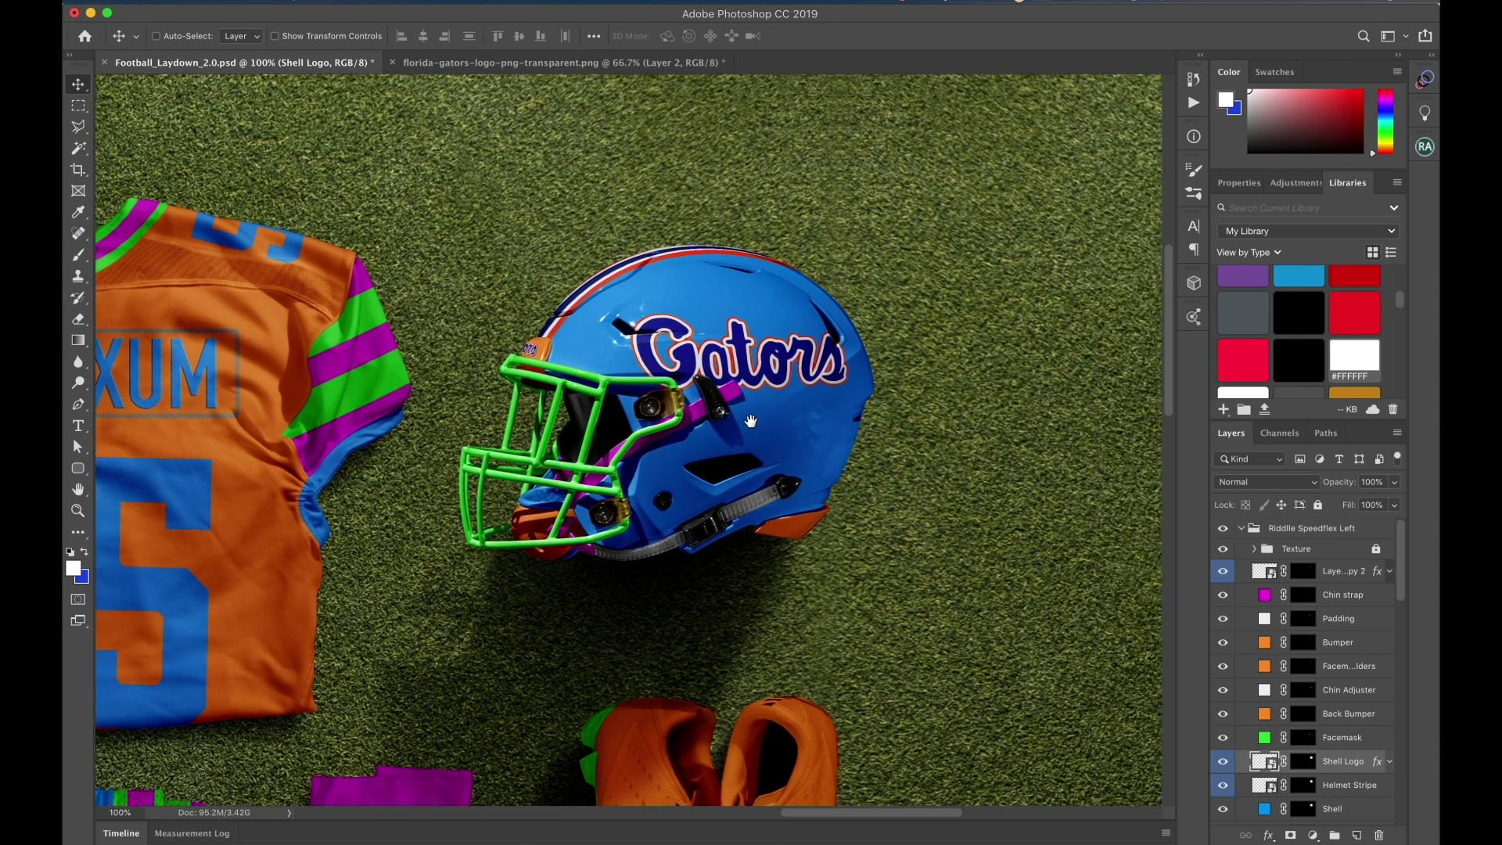
key(z)
alt+click(615, 405)
key(v)
scroll(817, 404, left, 15)
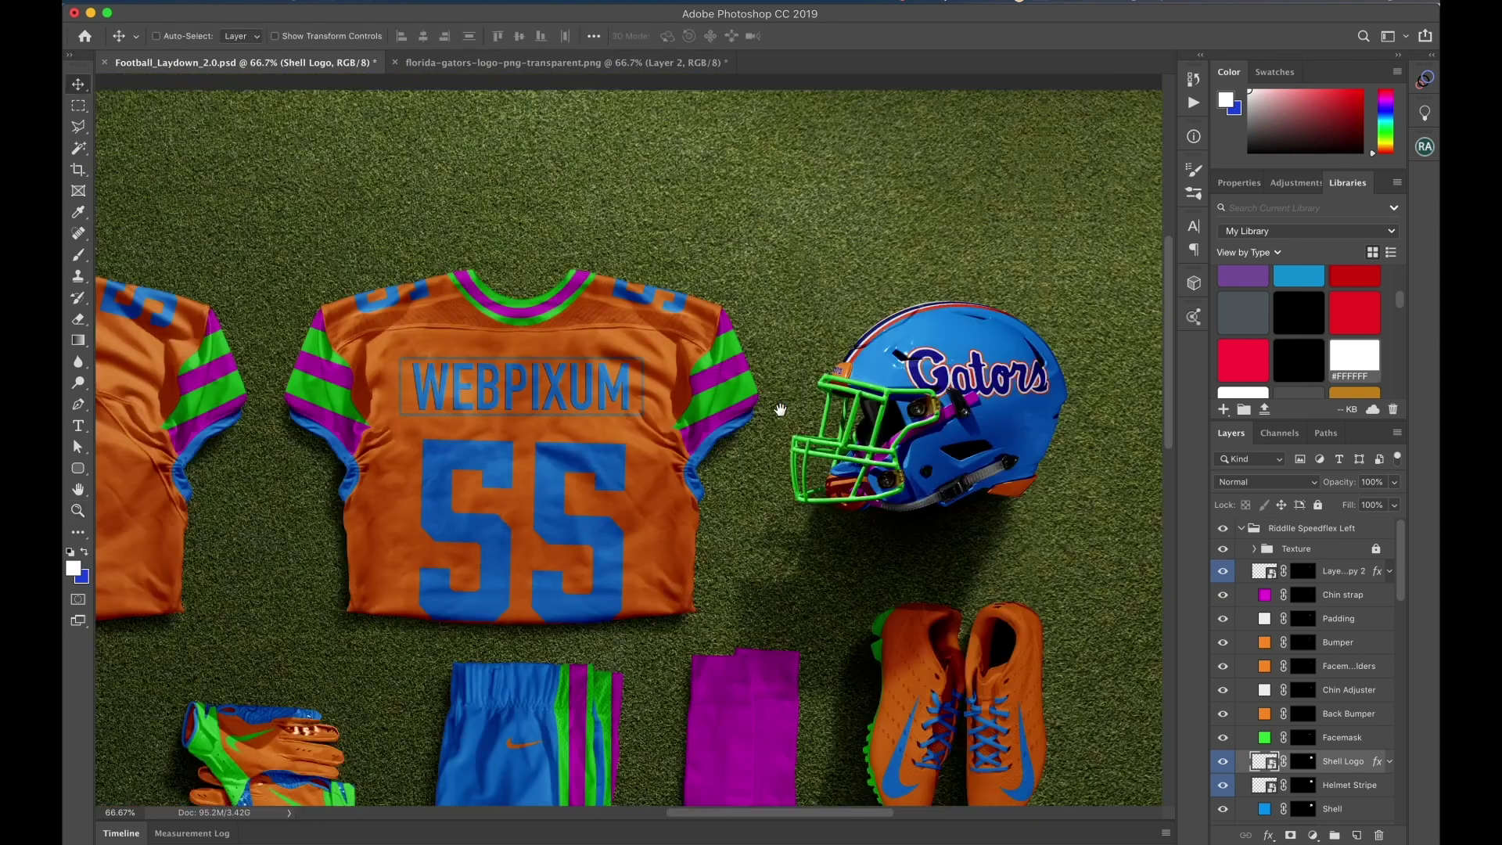
scroll(817, 404, right, 8)
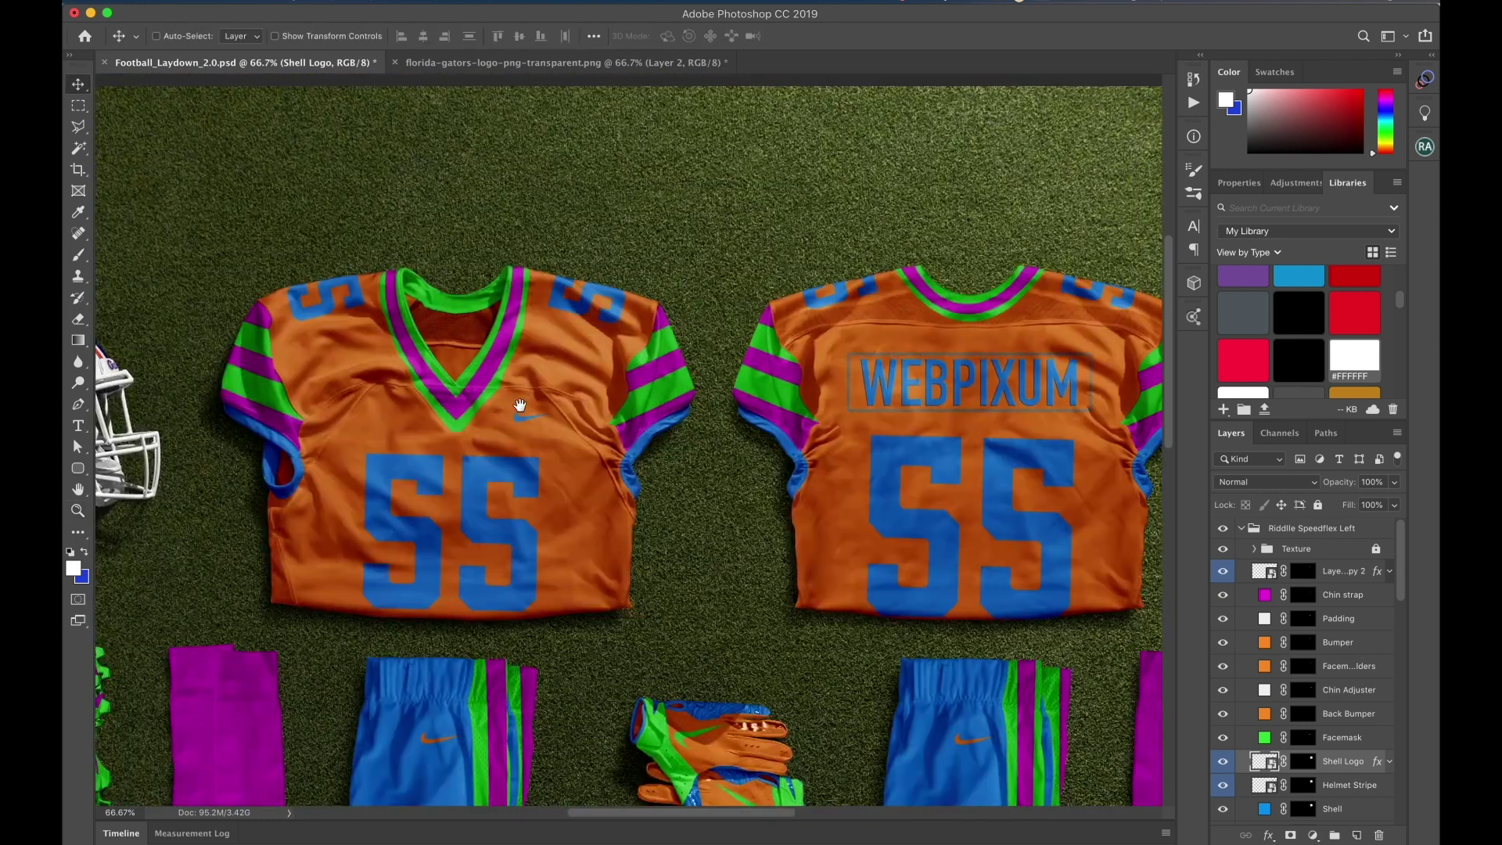
scroll(817, 405, left, 10)
scroll(890, 405, right, 2)
scroll(890, 405, right, 15)
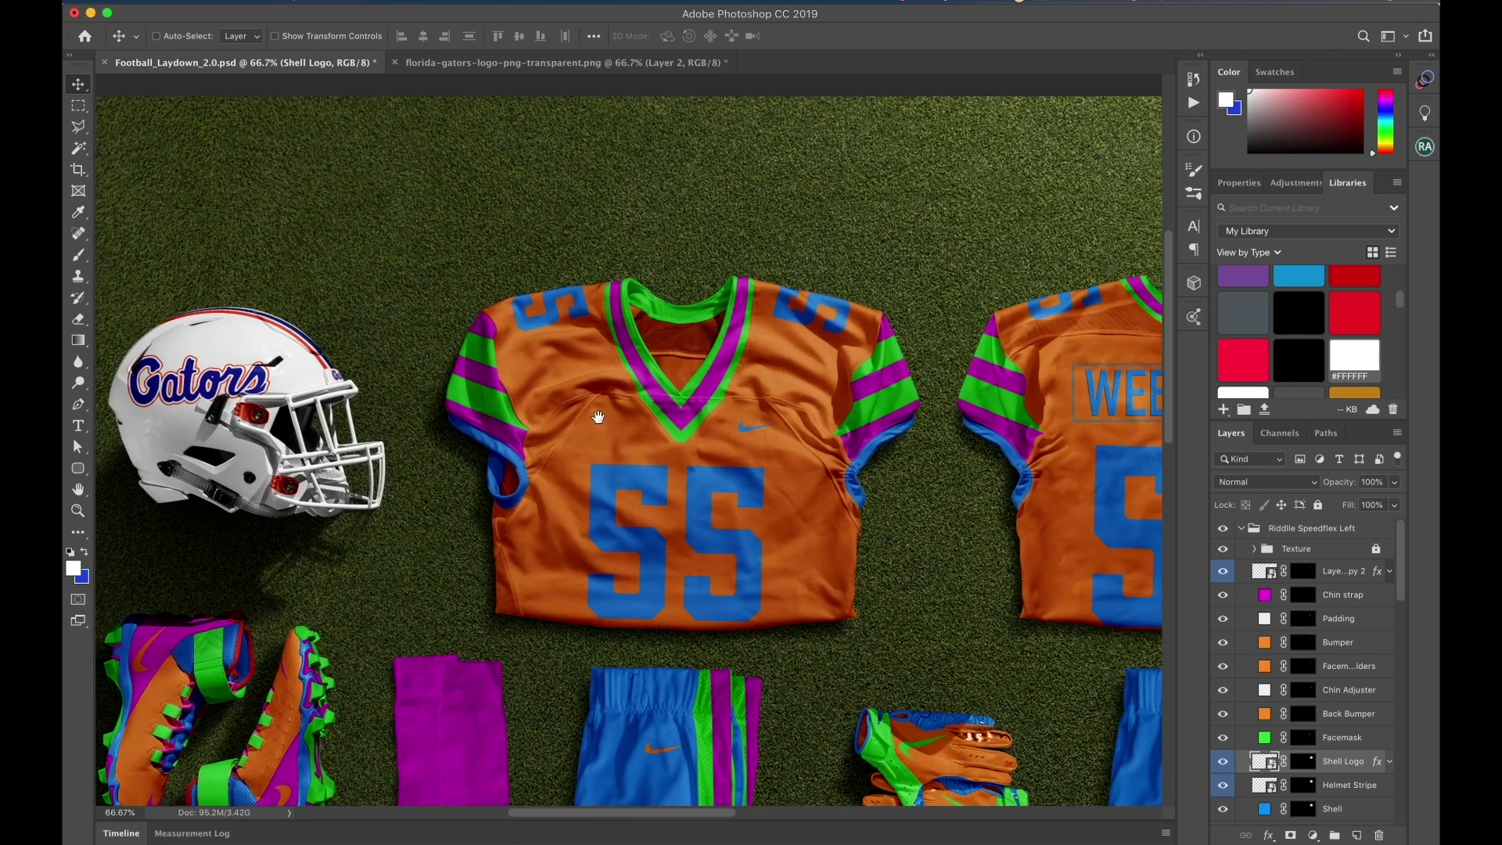
scroll(819, 429, left, 15)
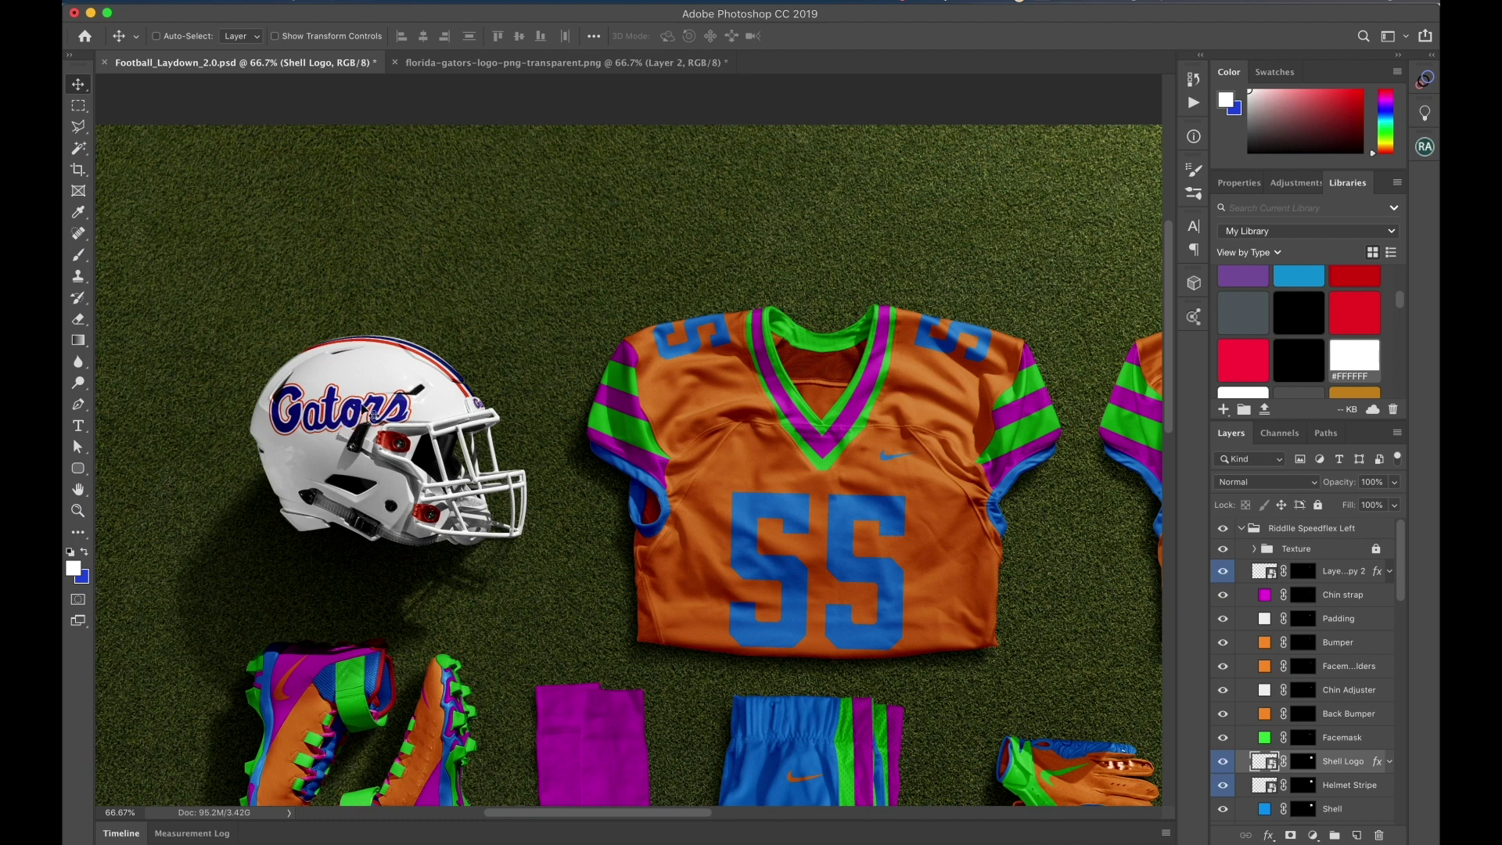
scroll(369, 412, right, 2)
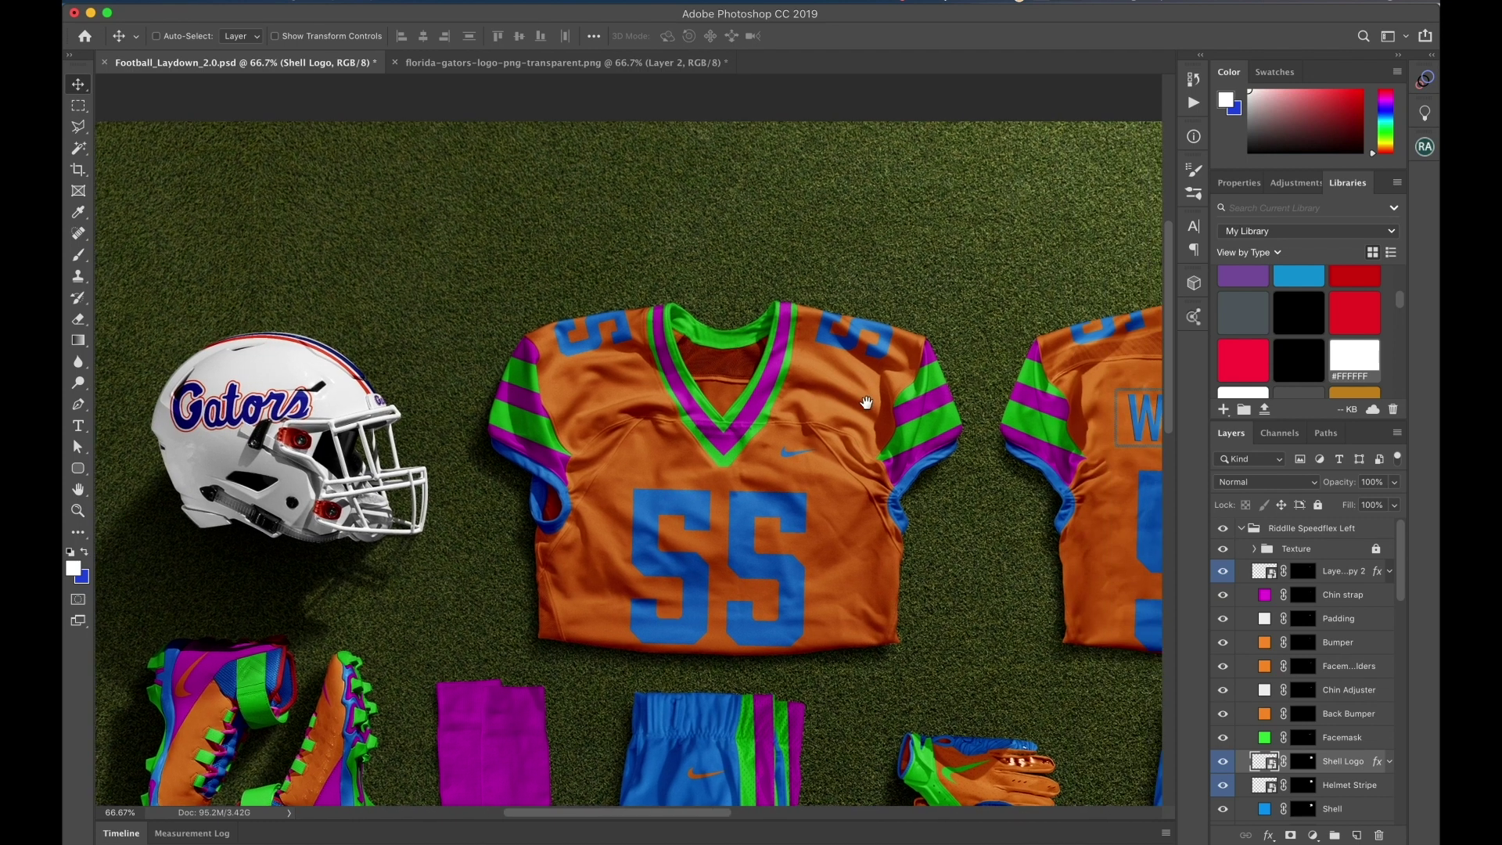
Recolour the left-facing helmet's Shell layer with the orange-red swatch from the library colours
scroll(969, 409, right, 15)
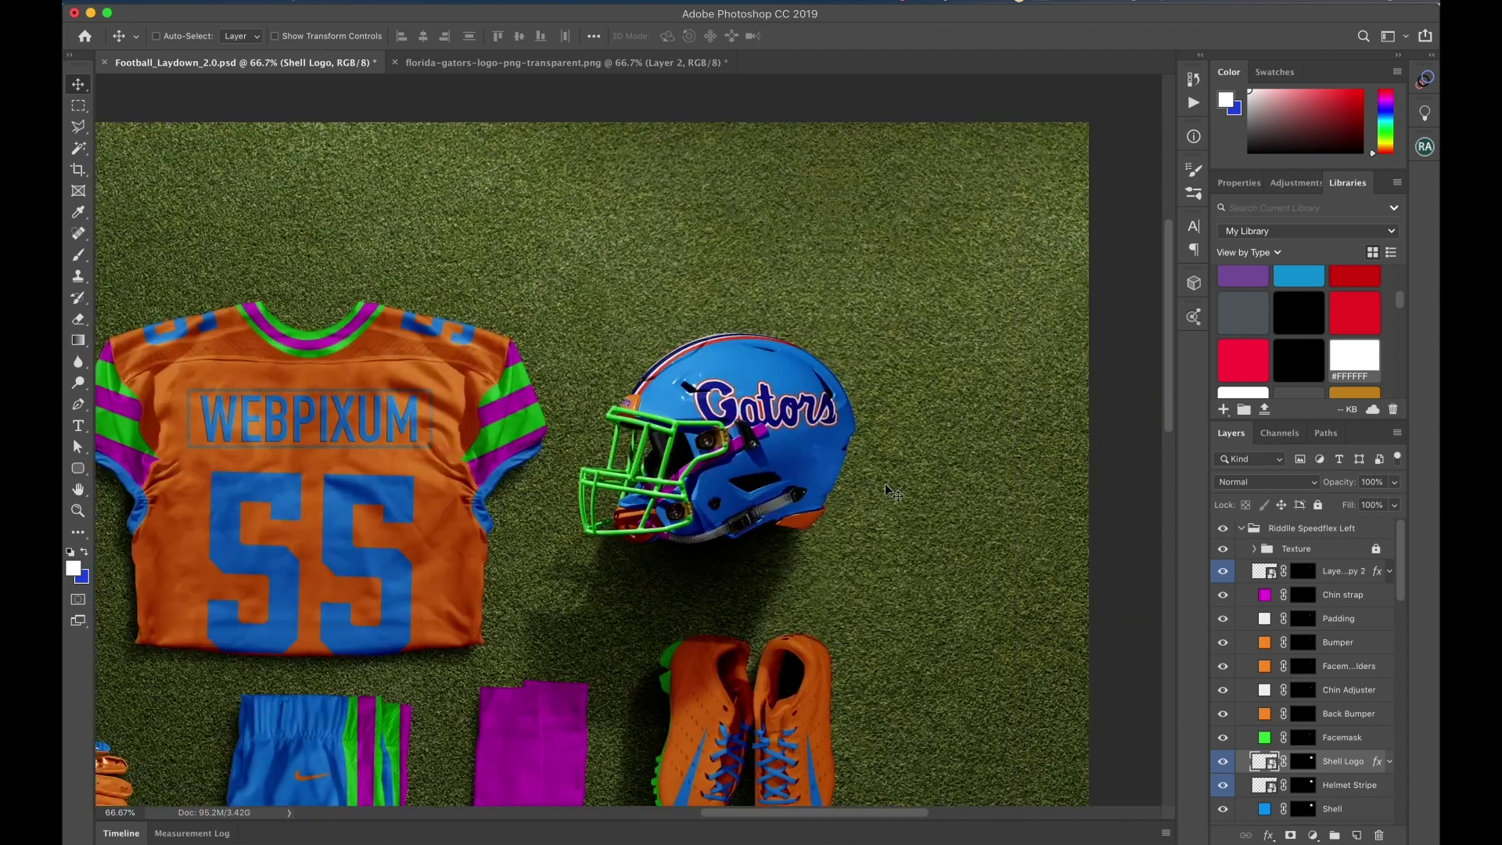
super+click(795, 449)
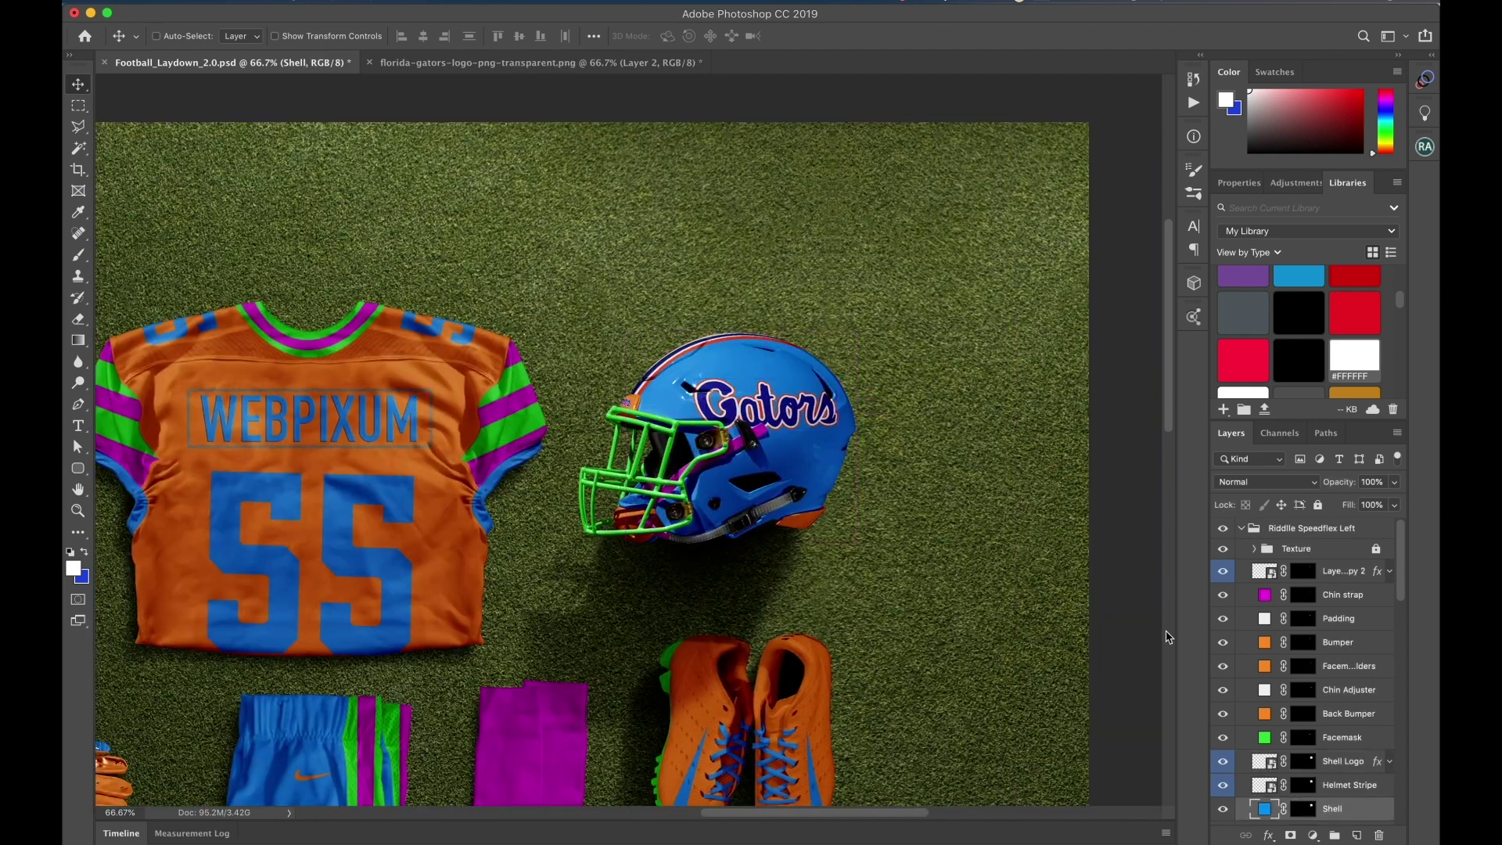
scroll(1299, 344, up, 3)
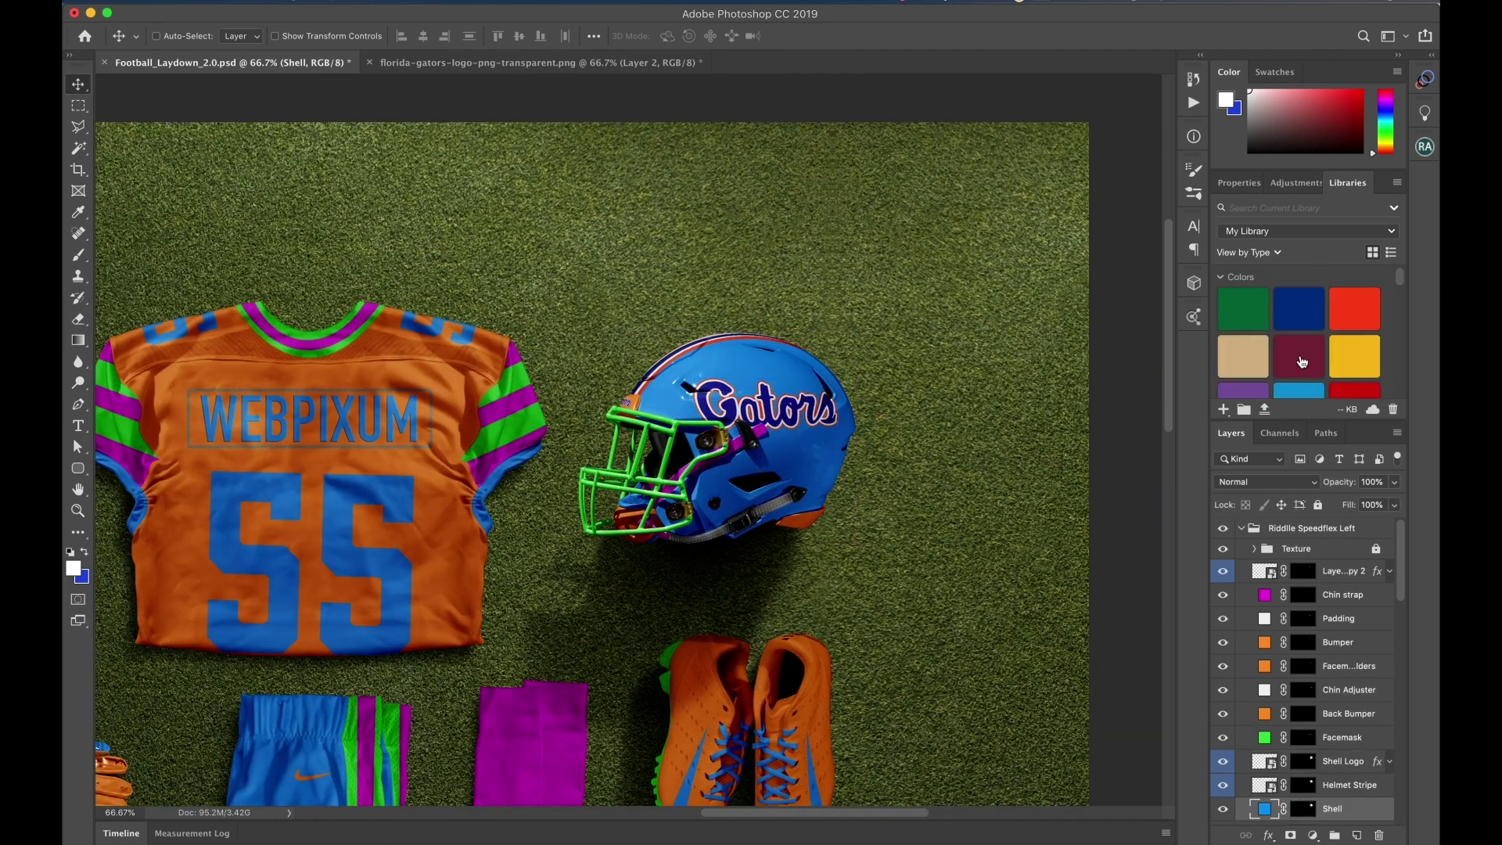
click(1354, 309)
key(z)
click(815, 482)
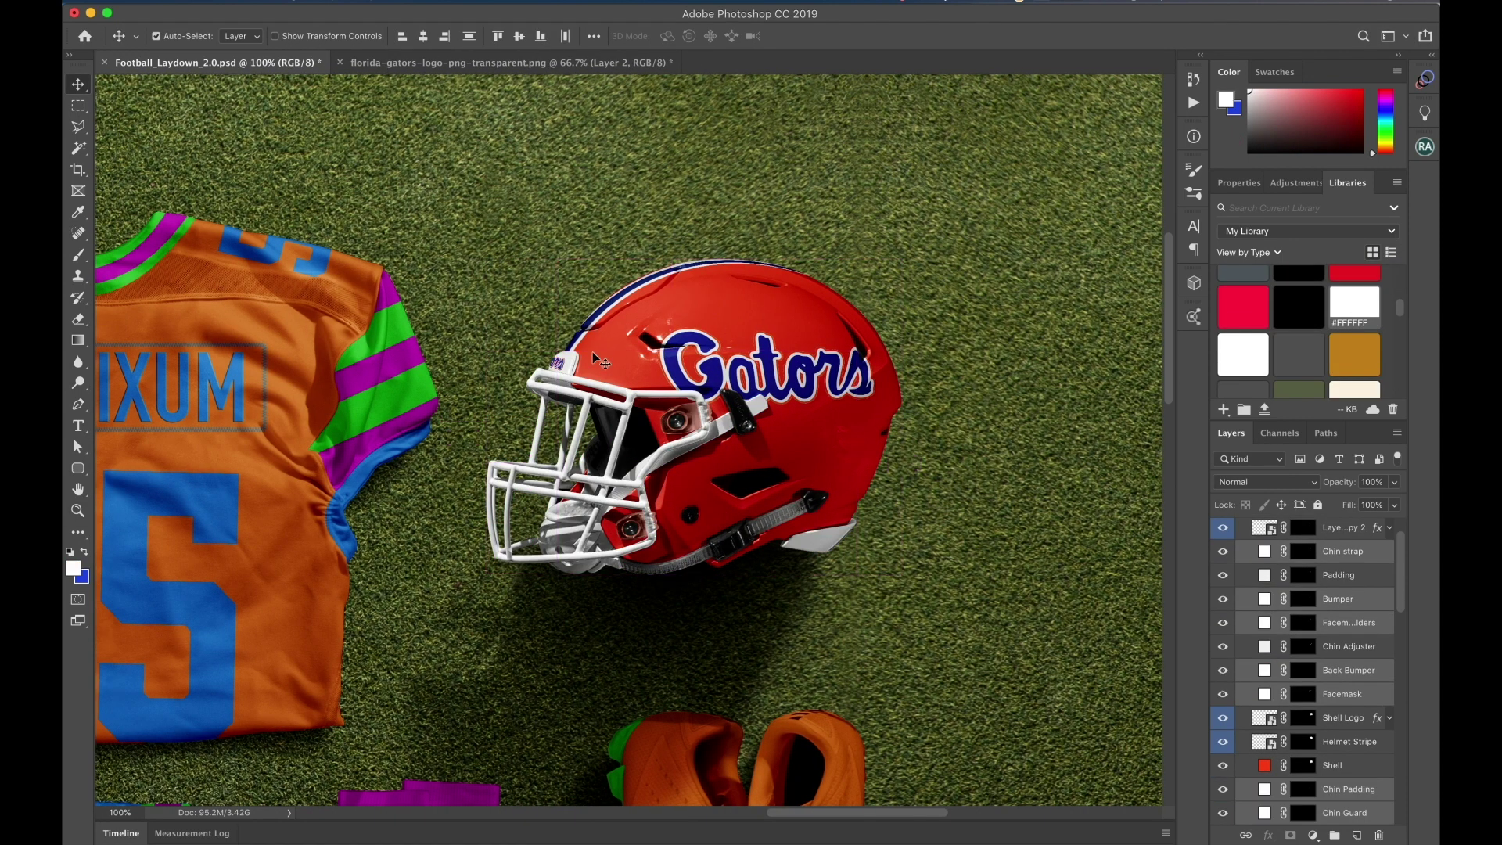
Expand the Texture group of the left-facing helmet to examine its Chrome, Matte and Glossy finishes
key(super+minus)
scroll(1256, 557, up, 2)
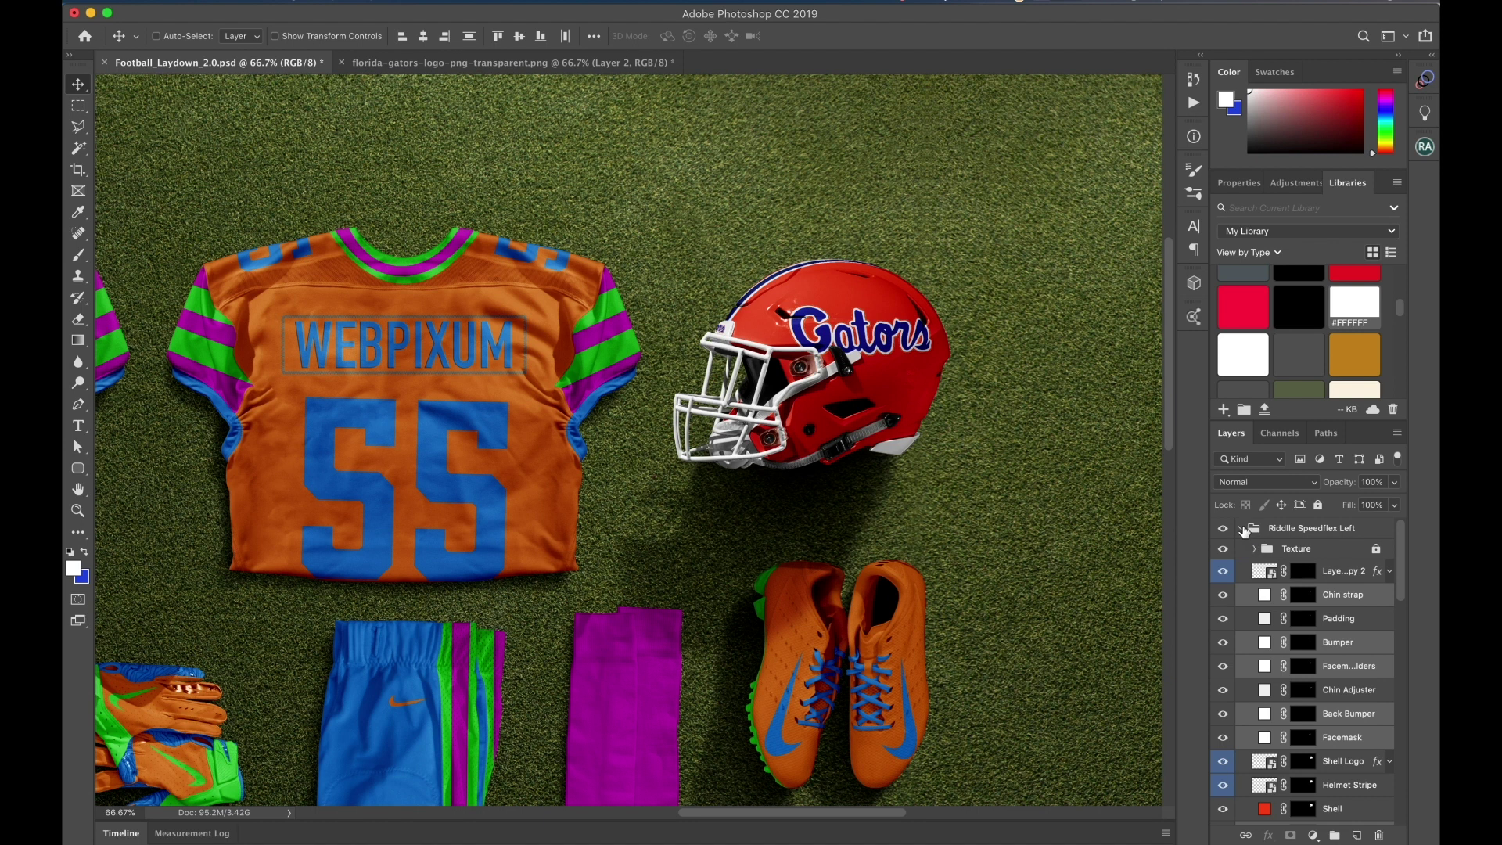
click(1245, 532)
click(1245, 550)
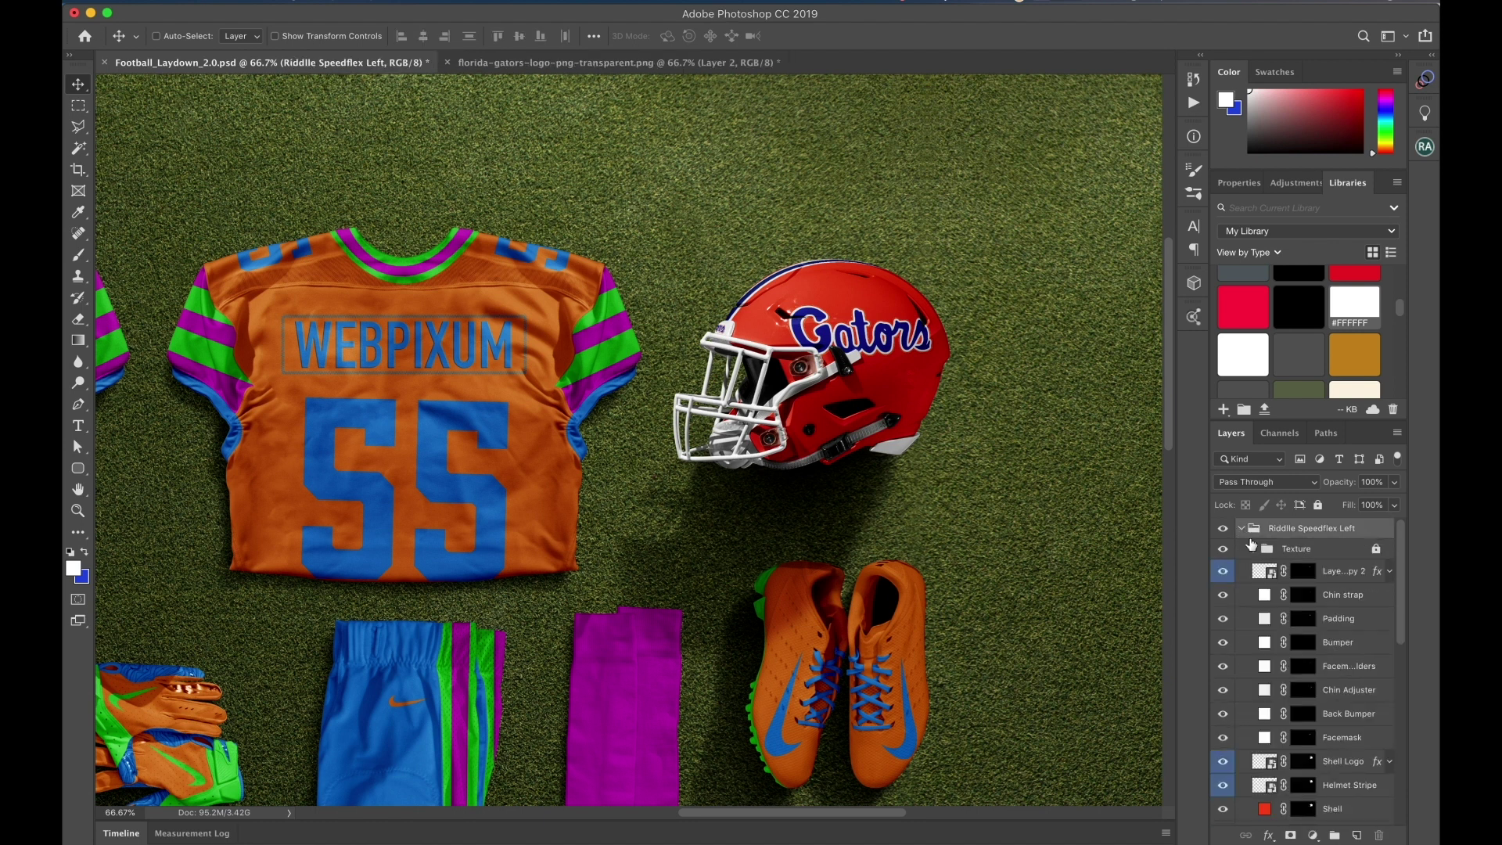
scroll(520, 420, left, 10)
scroll(520, 419, up, 3)
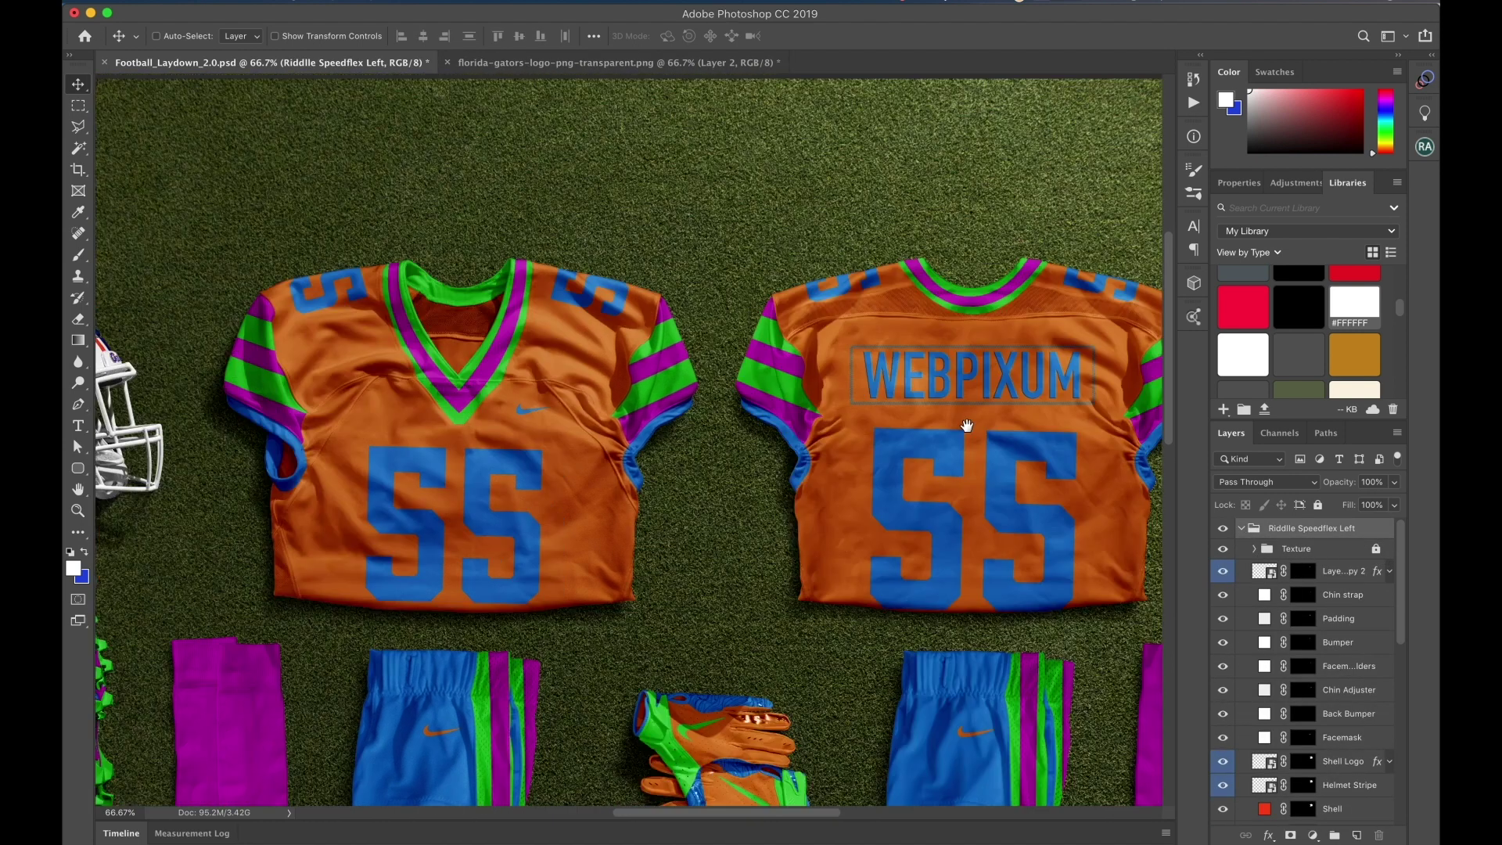
scroll(540, 436, up, 1)
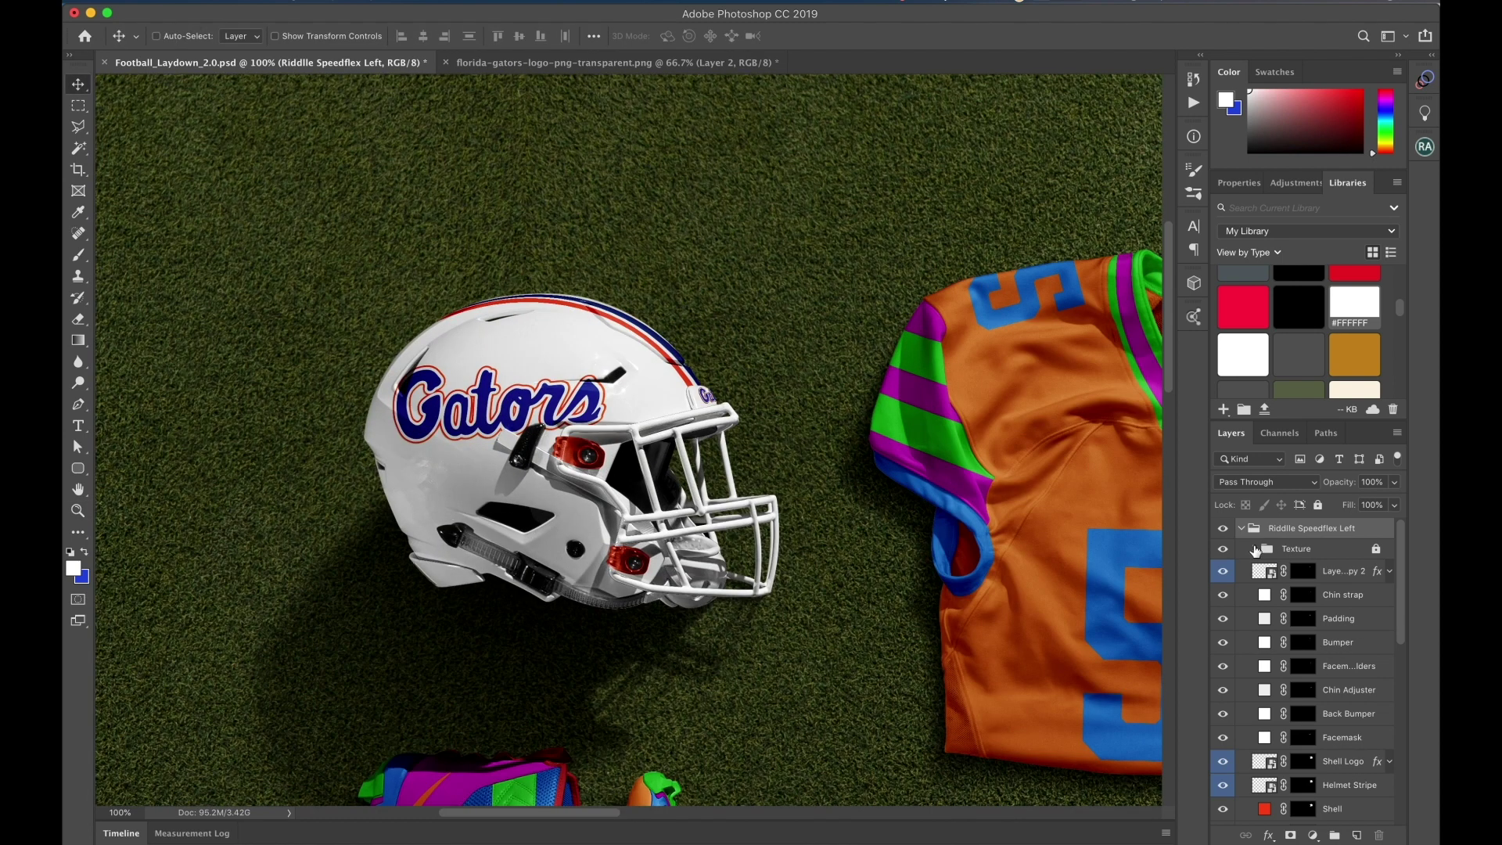
click(1256, 549)
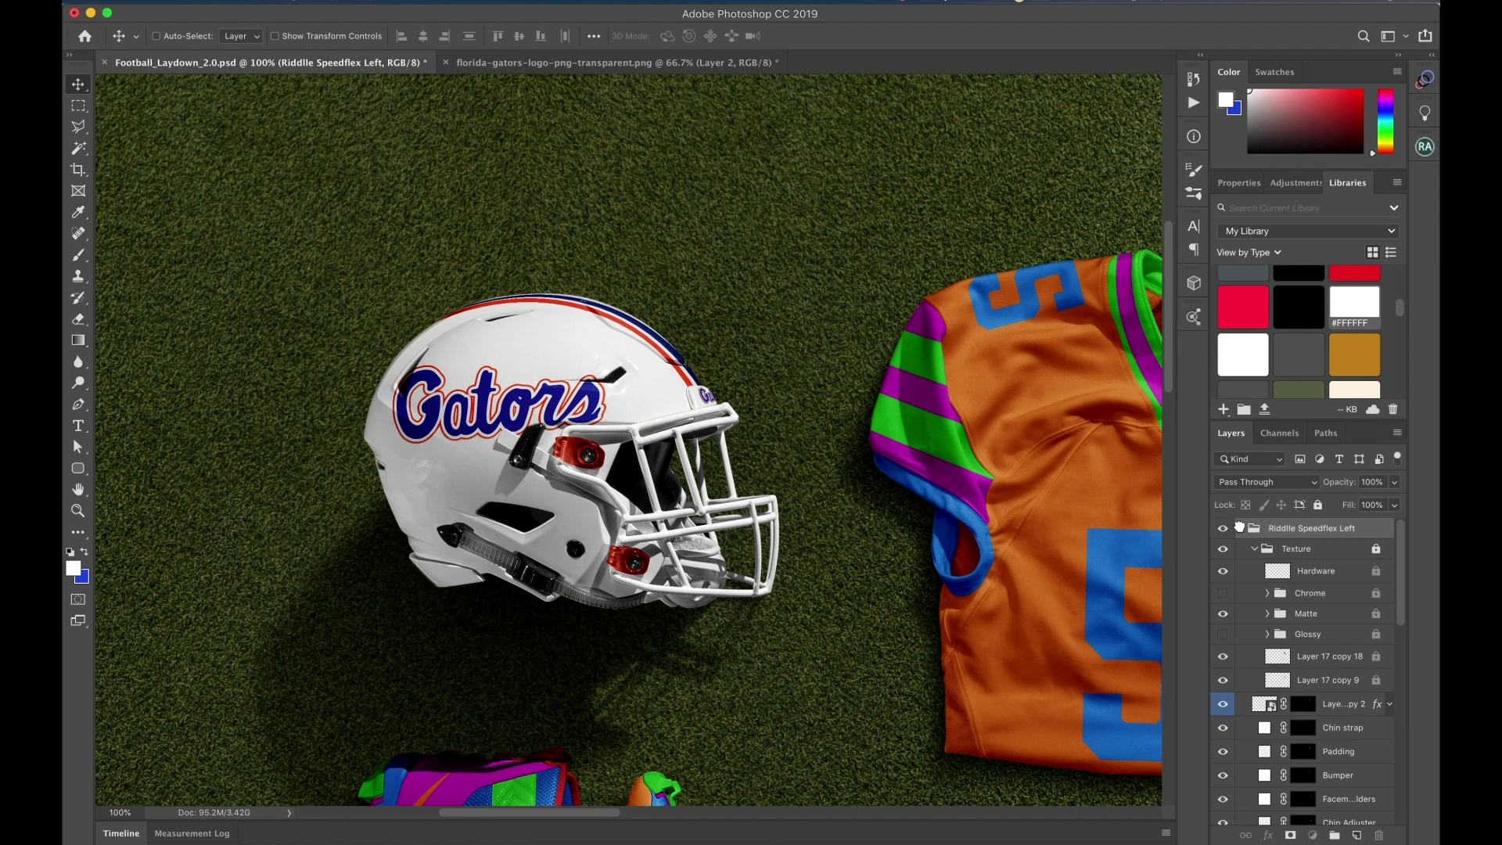
Collapse the Speedflex Left helmet group and expand the Speedflex Right helmet group
scroll(498, 477, right, 15)
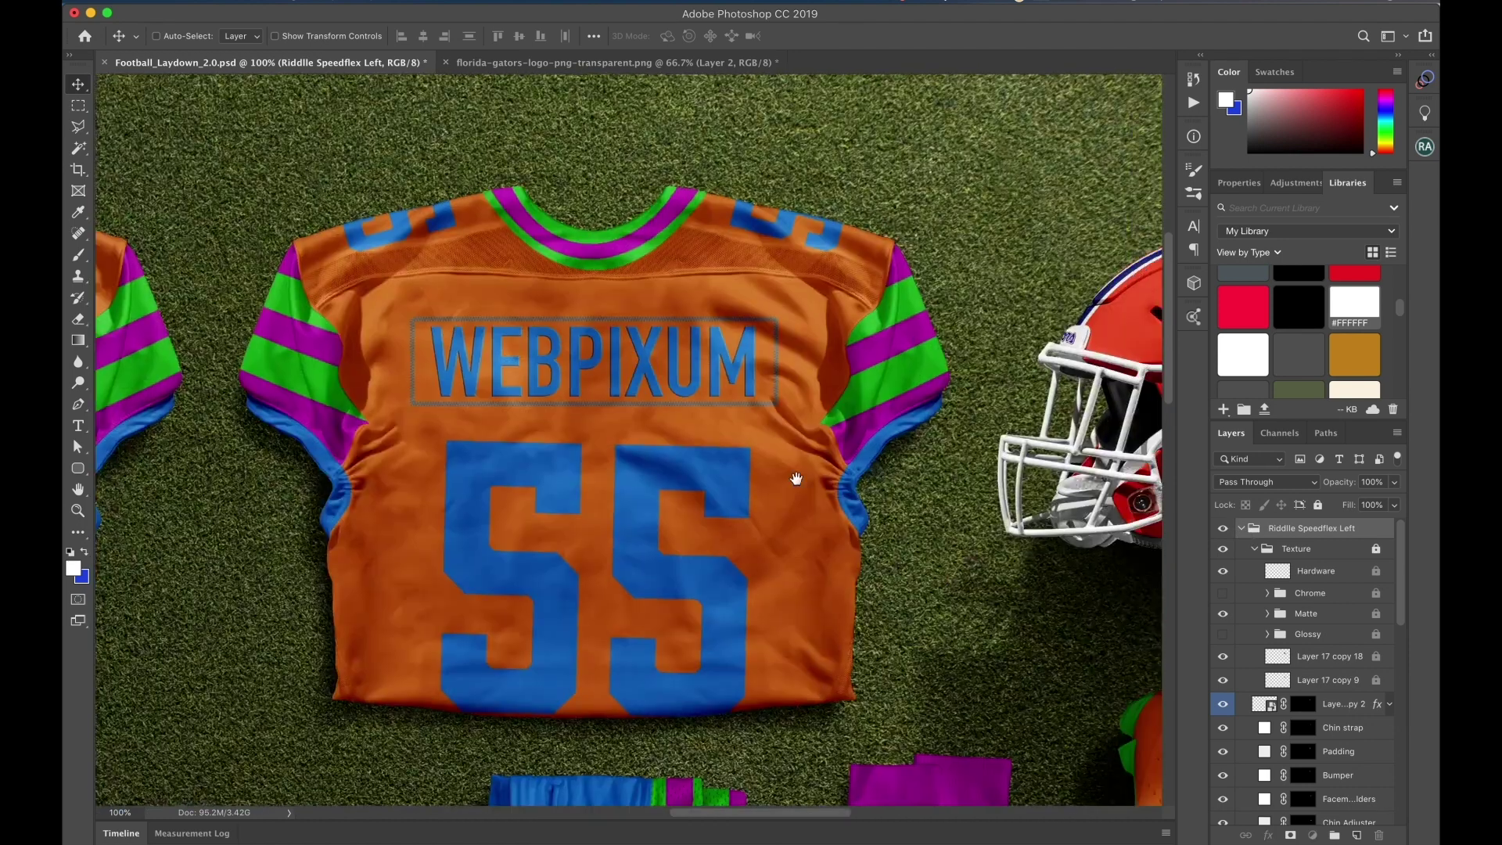
scroll(498, 478, left, 15)
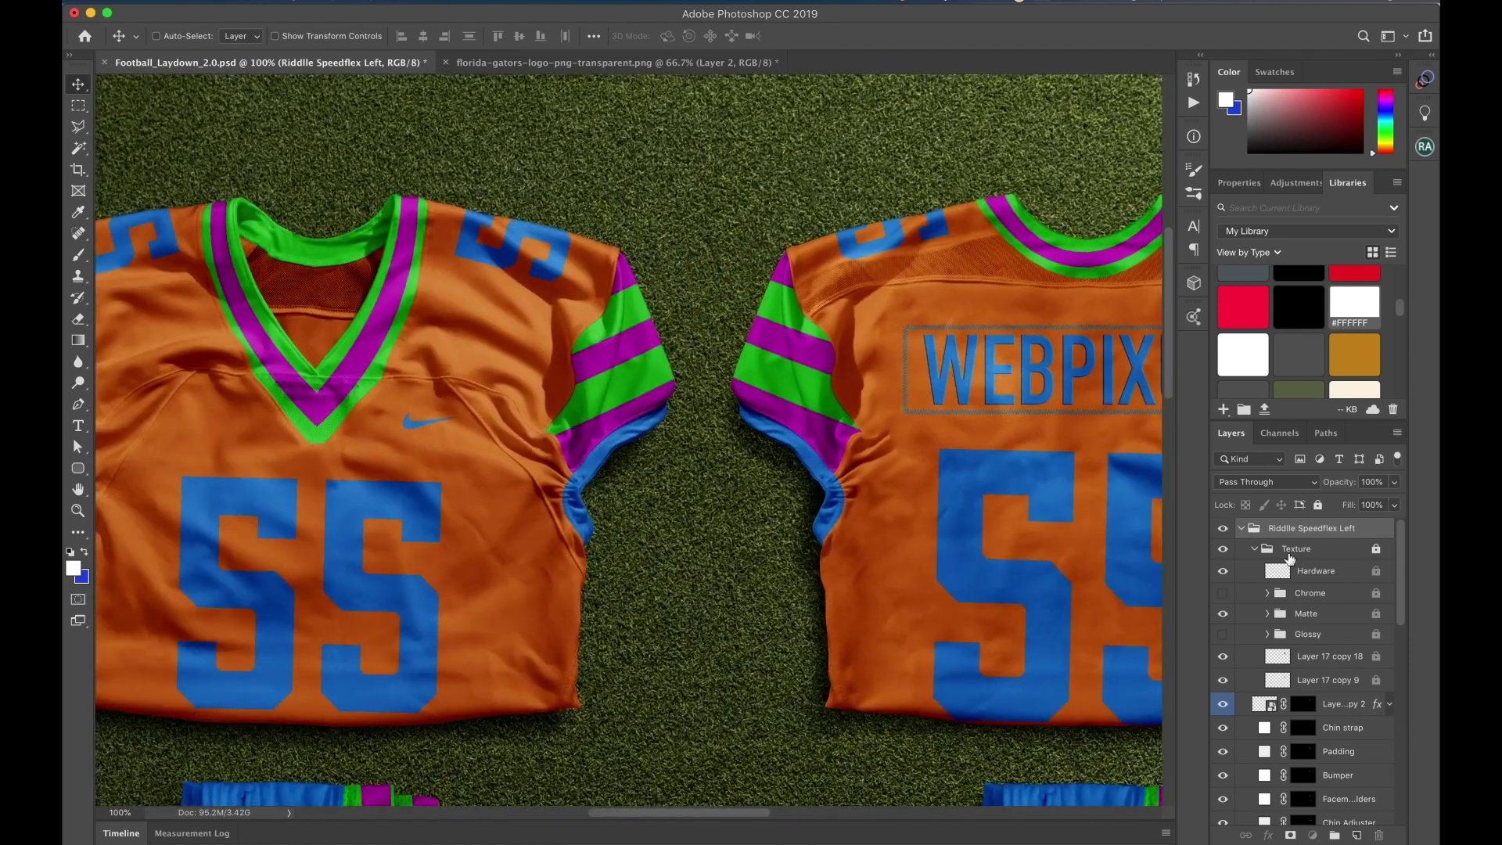
click(1241, 529)
click(1241, 549)
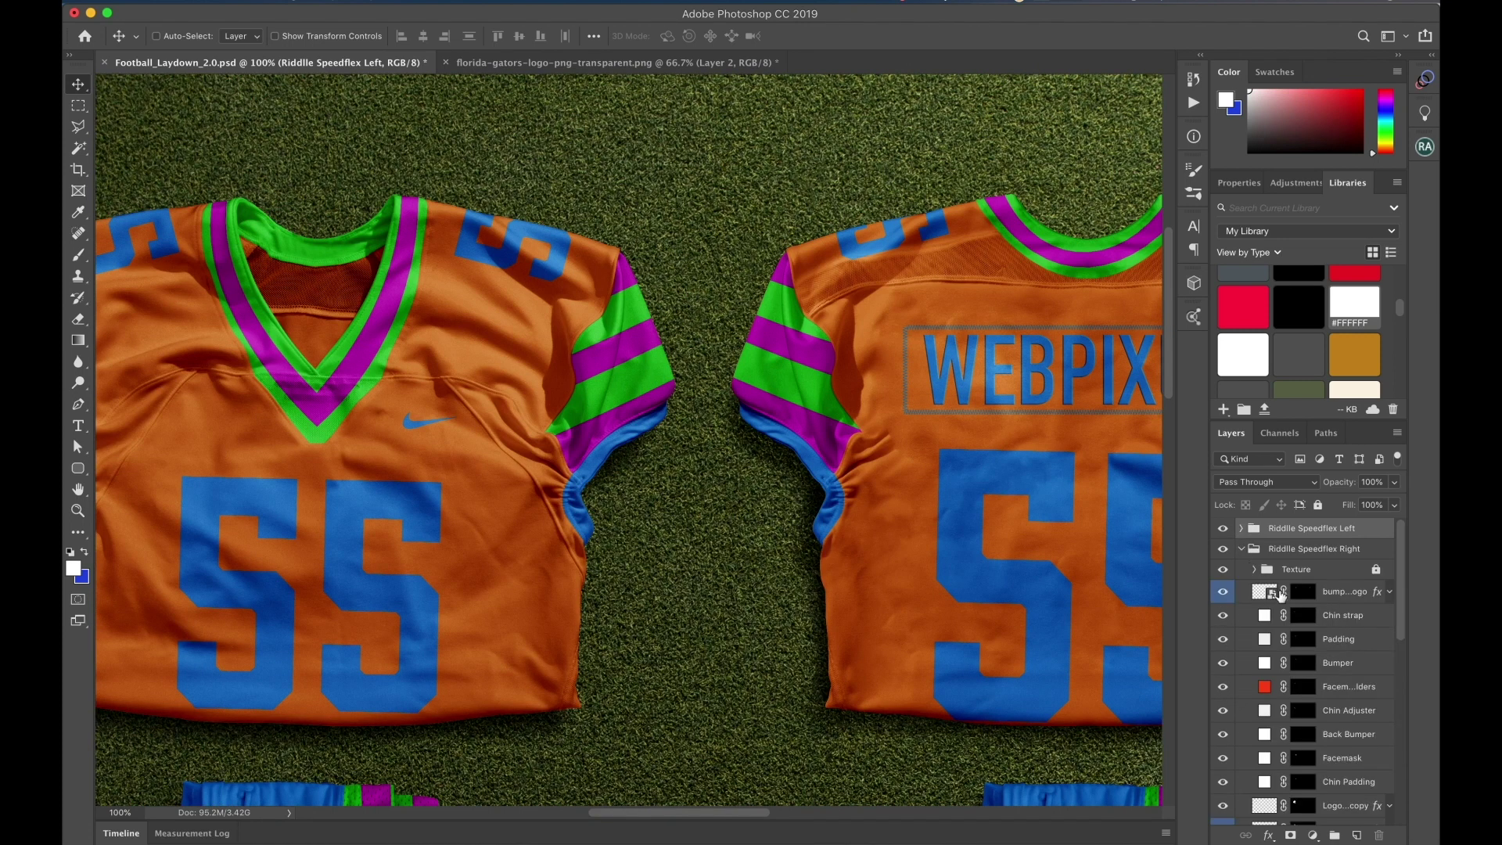
Switch the white right-facing helmet's texture from Glossy to Matte within its Texture group
scroll(633, 460, left, 10)
drag(633, 459, 845, 463)
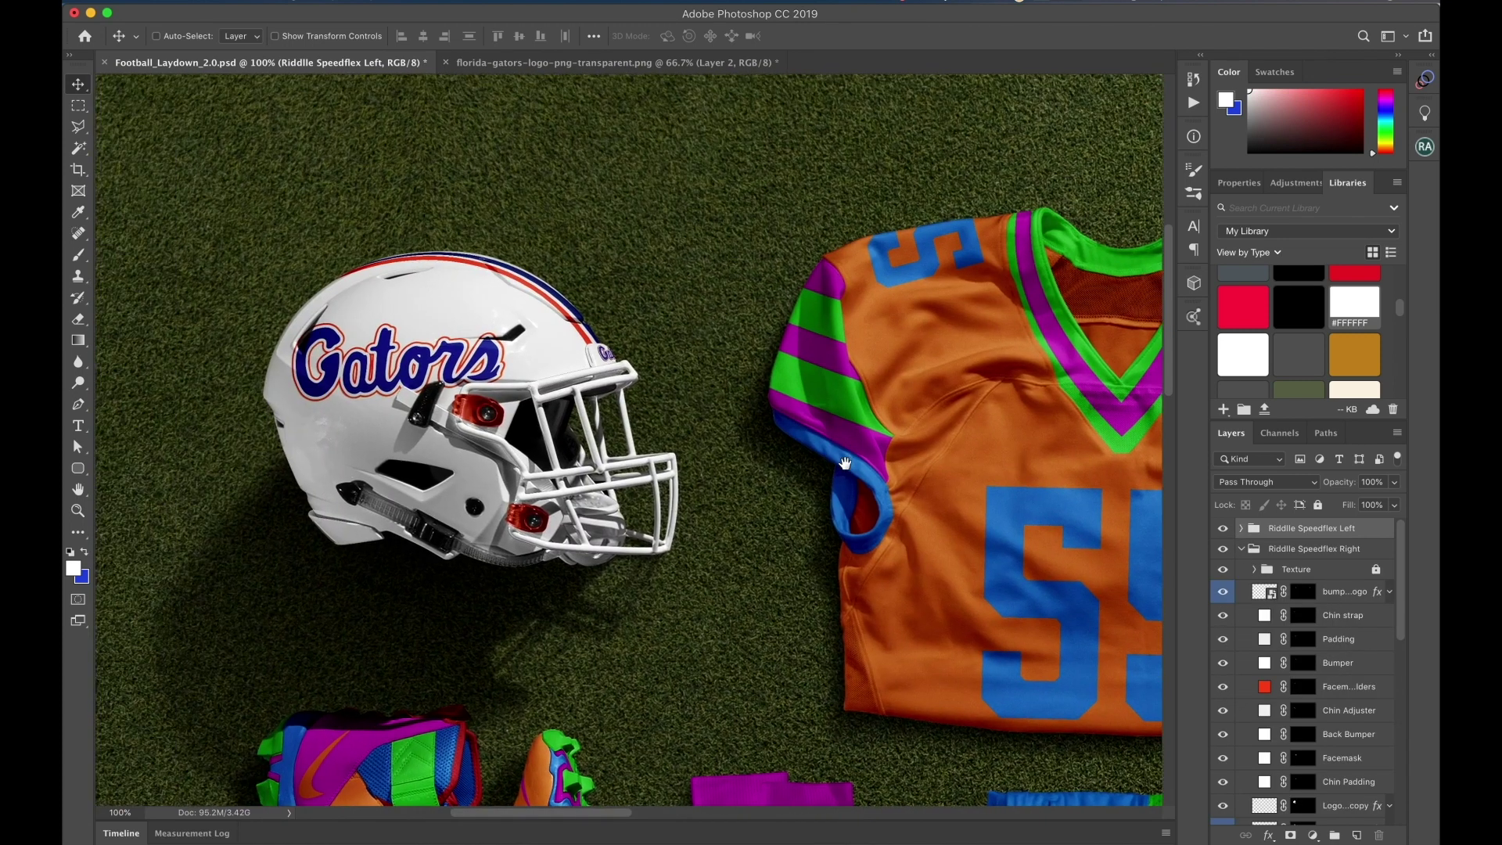
click(1255, 570)
click(1225, 655)
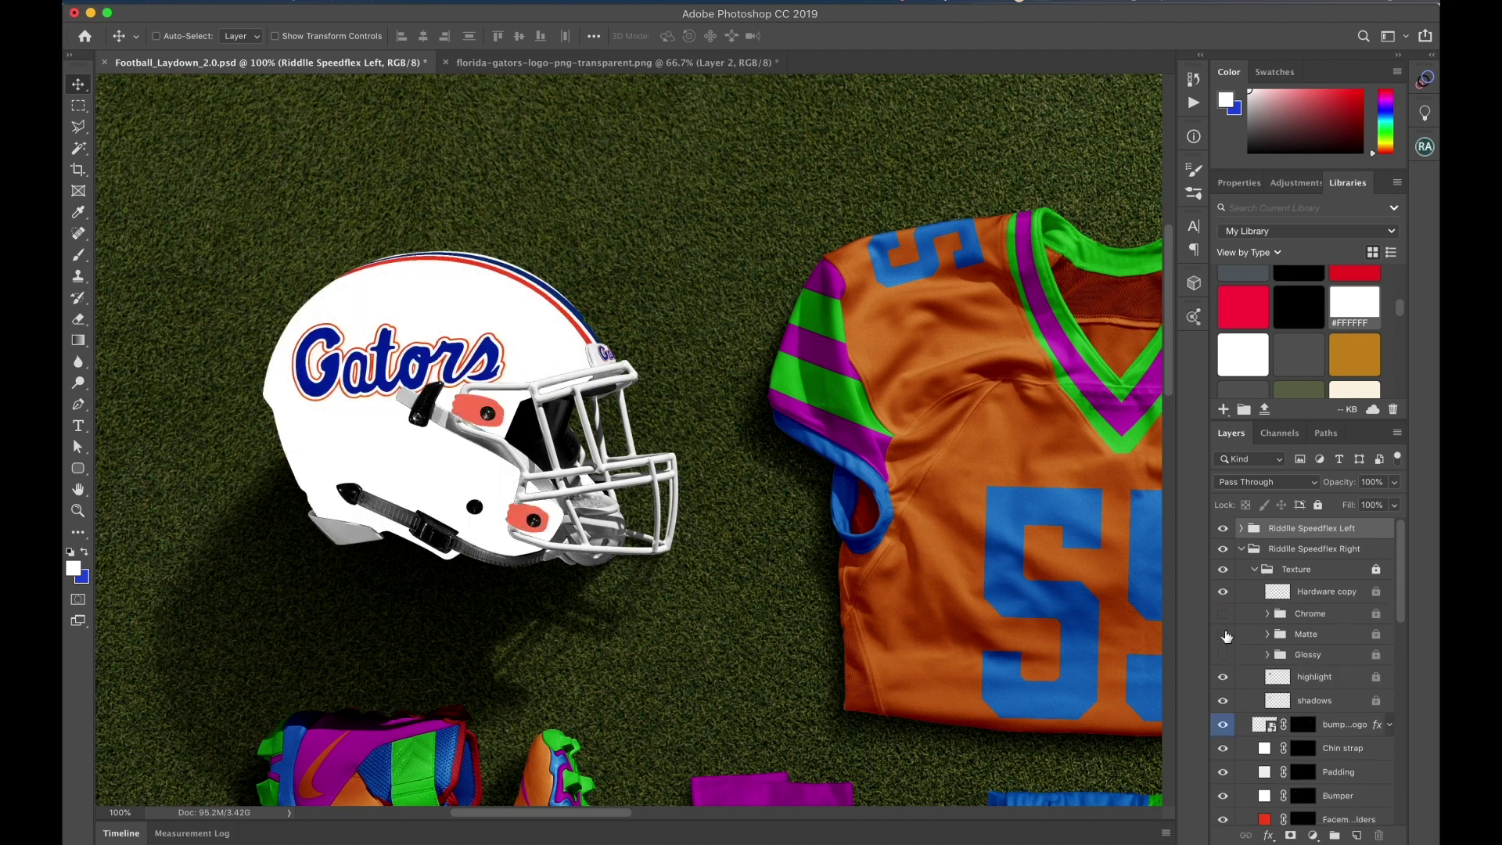
click(1224, 635)
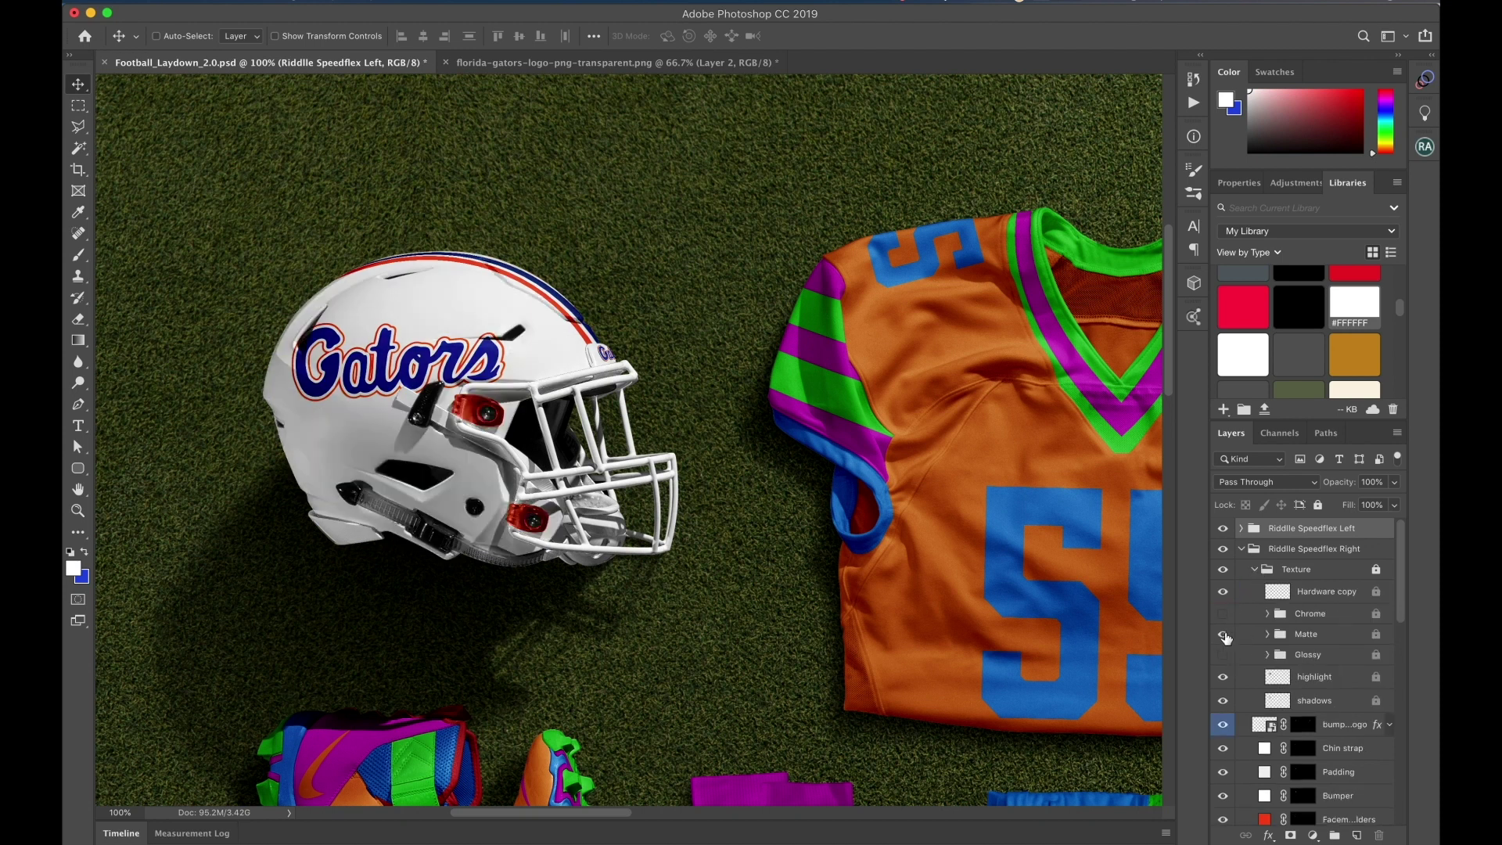
Try the Chrome finish on the white right-facing helmet, return it to Matte and collapse the helmet's group
click(1224, 636)
click(1223, 615)
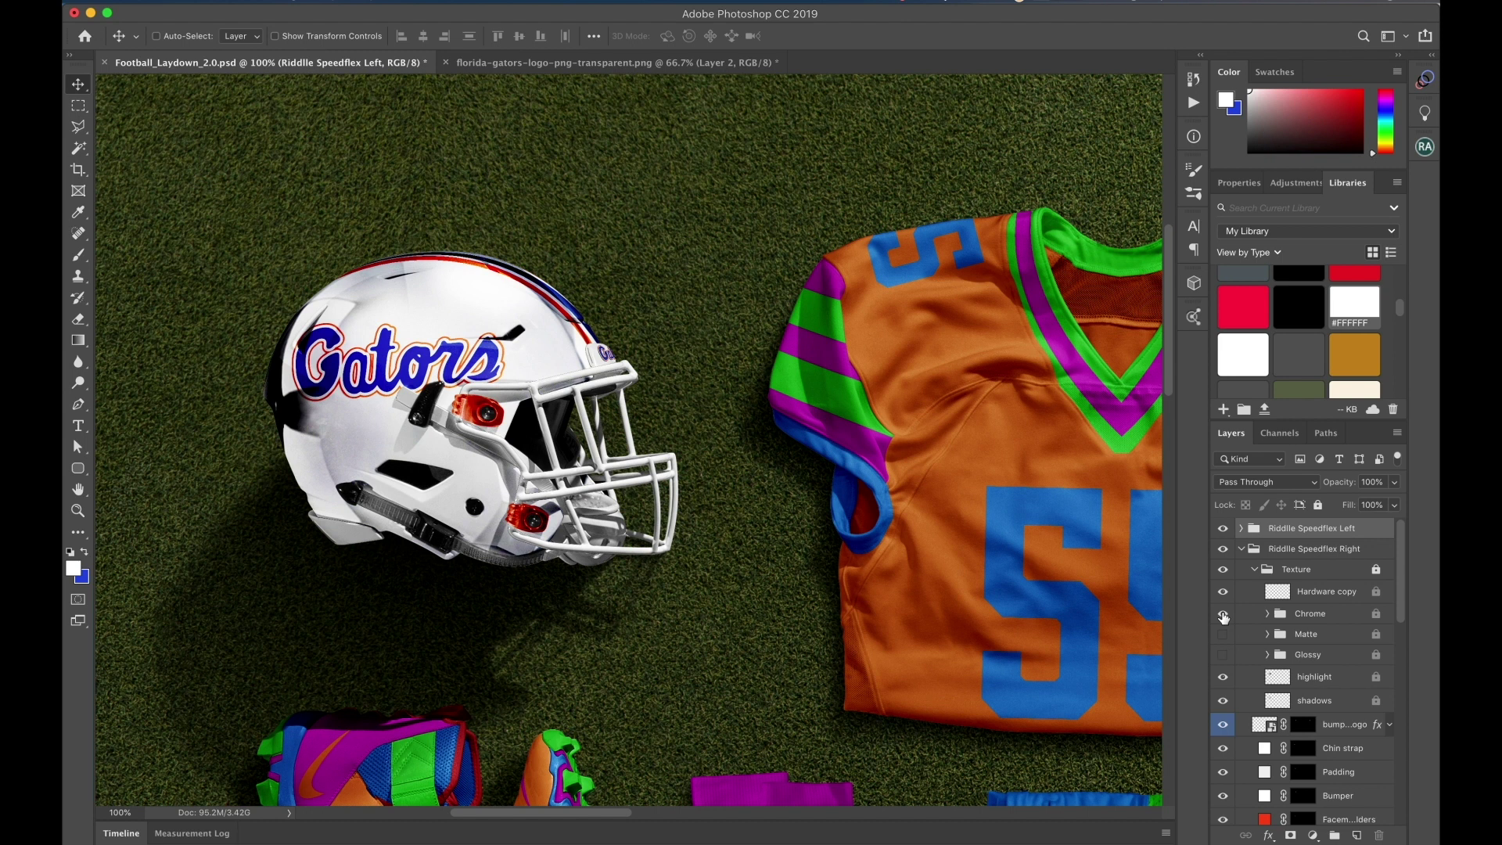
click(1224, 616)
click(1223, 635)
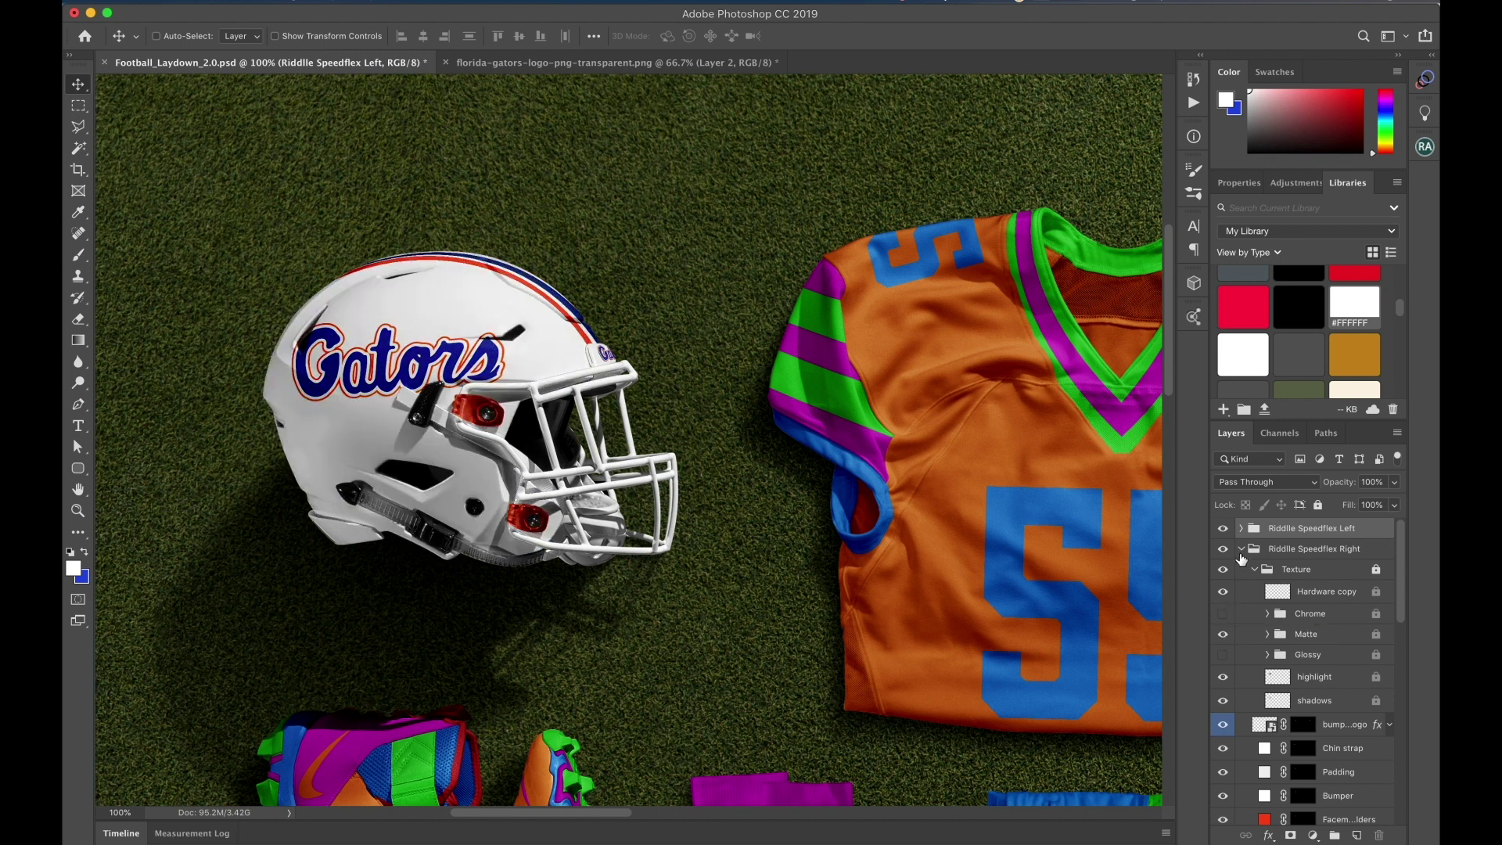
click(1242, 549)
Recolour the front jersey's Jersey layer with navy Swatch 29 and hide its SO Jersey and Shoulder layers
key(super+minus)
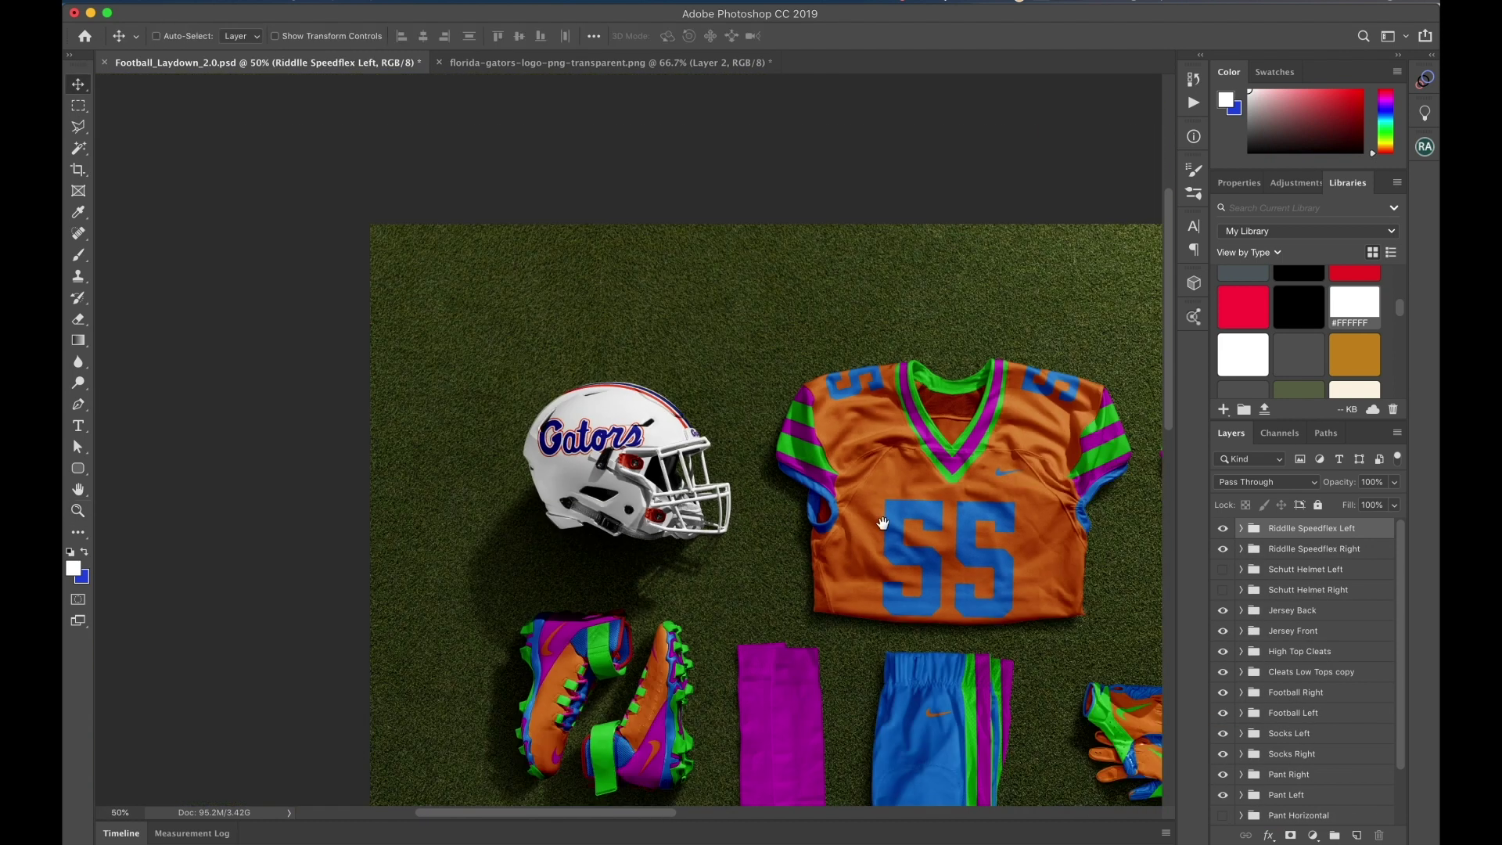
drag(890, 520, 574, 469)
key(super+plus)
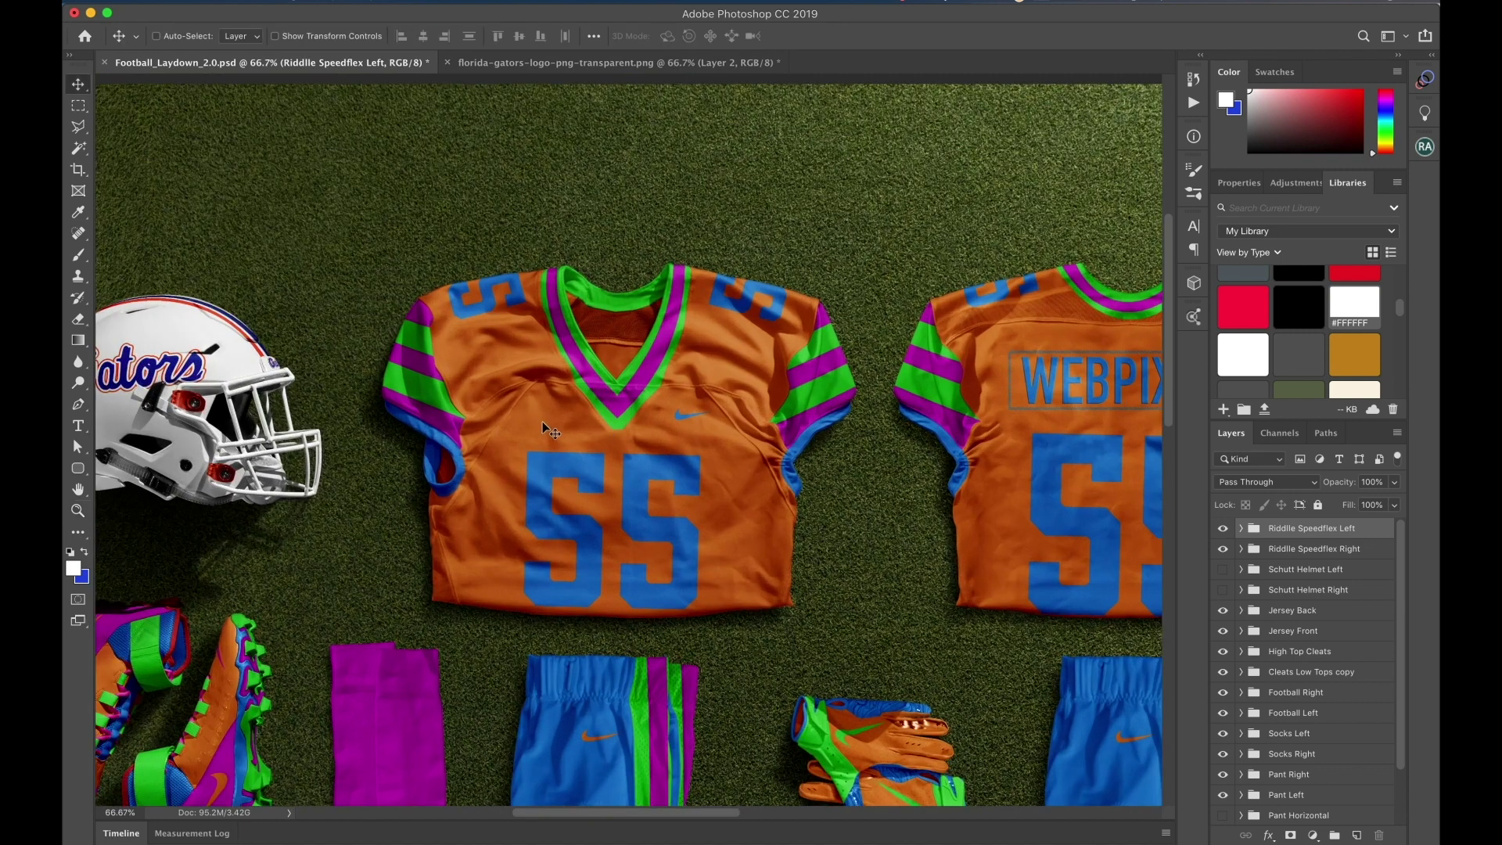
super+click(537, 428)
click(1223, 738)
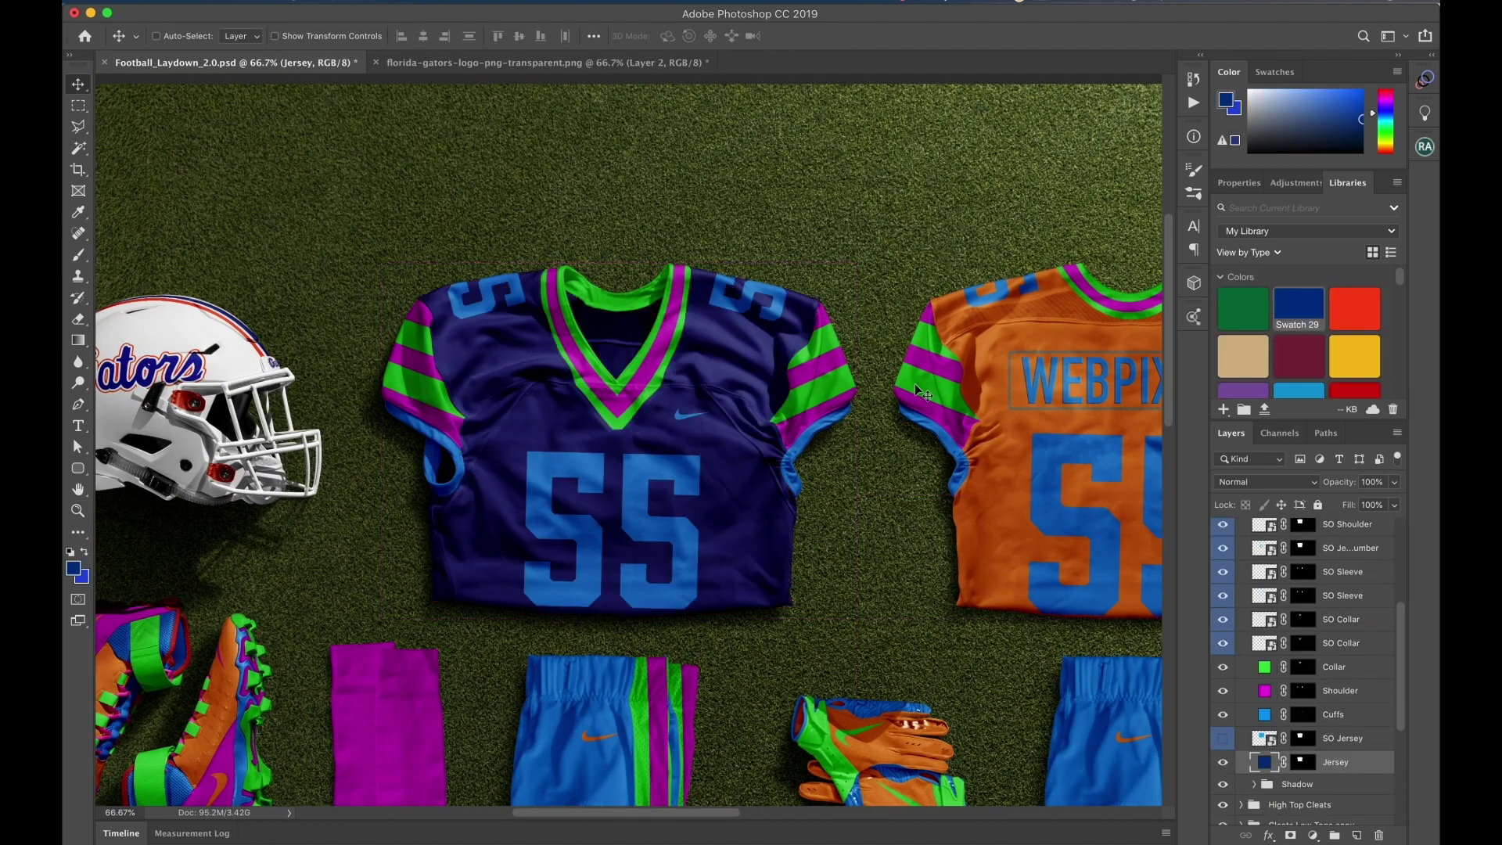
click(1223, 691)
In the front jersey's SO Sleeve smart object, recolour the Color Fill 1 stripe with red Swatch 28 and stretch it to about 241 px high
double_click(1264, 572)
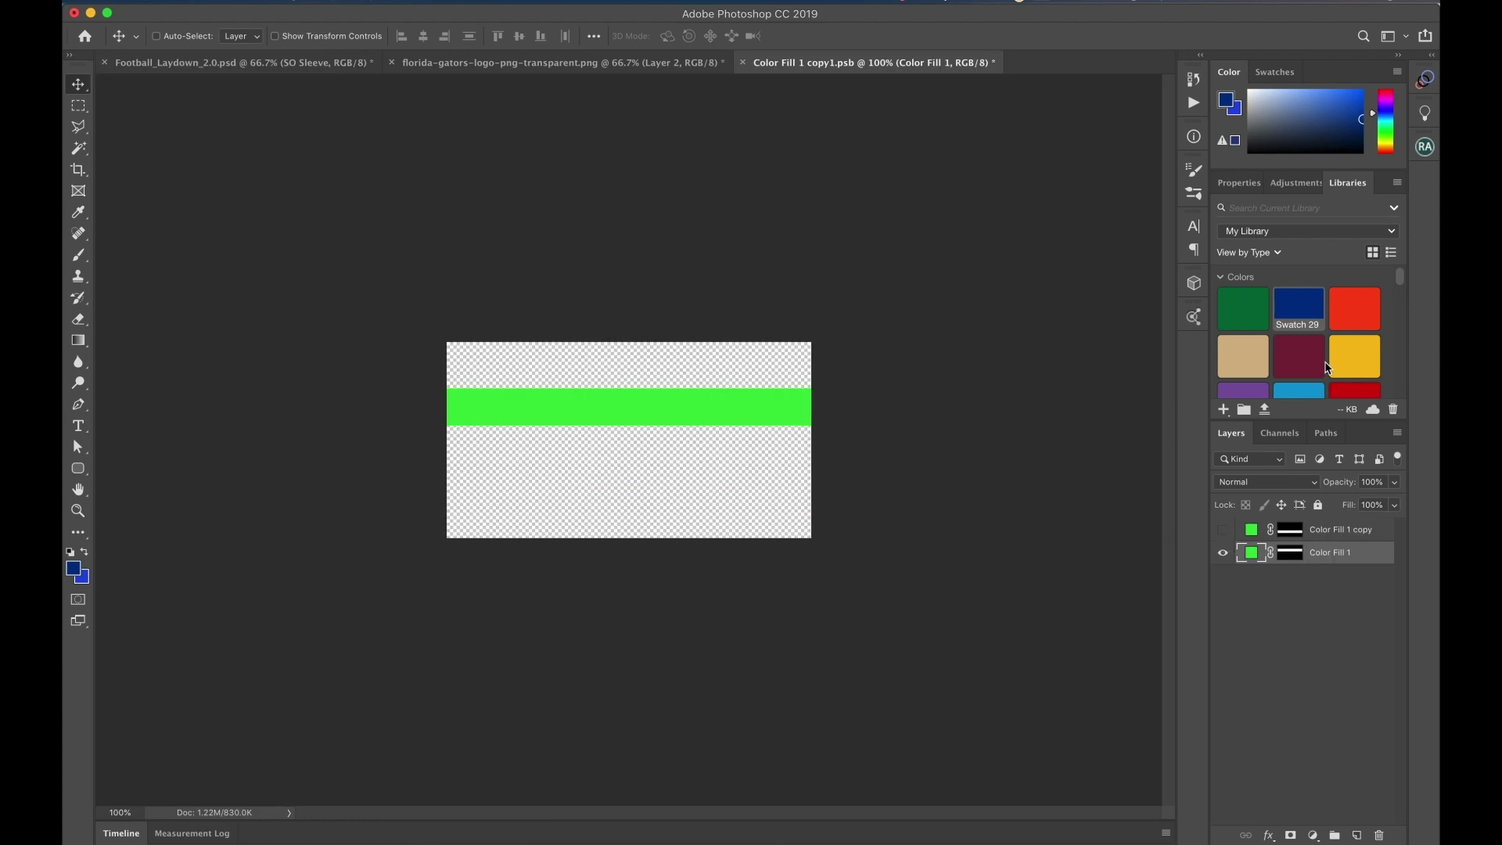
click(1354, 309)
key(ctrl+t)
drag(629, 426, 629, 487)
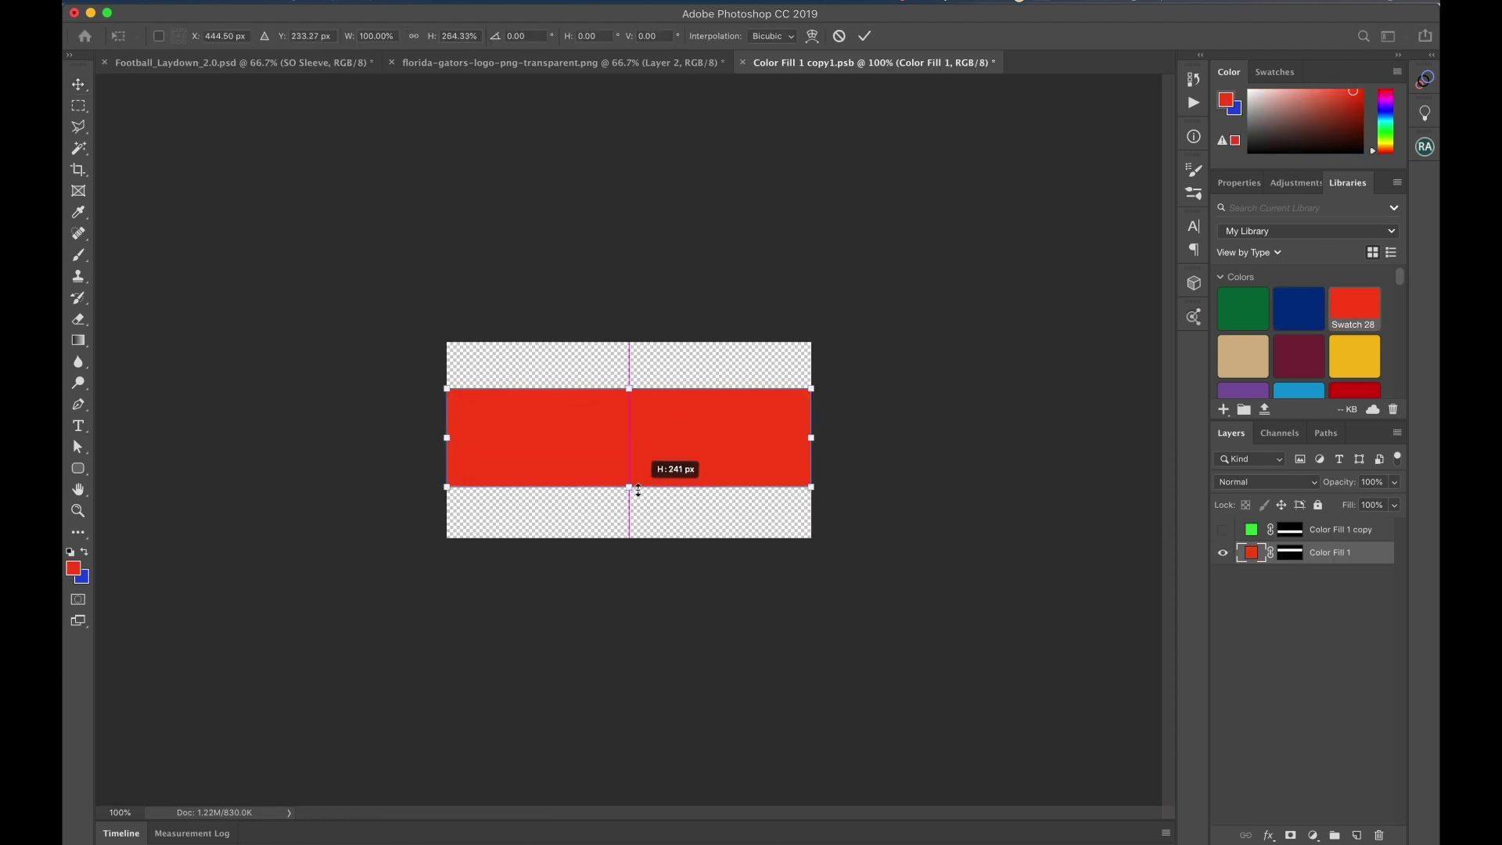
key(Return)
Duplicate the red sleeve stripe, narrow the copy from its upper edge, recolour it with navy Swatch 29 and duplicate that stripe
key(ctrl+j)
key(ctrl+t)
drag(629, 389, 629, 406)
key(Return)
click(1298, 308)
key(ctrl+j)
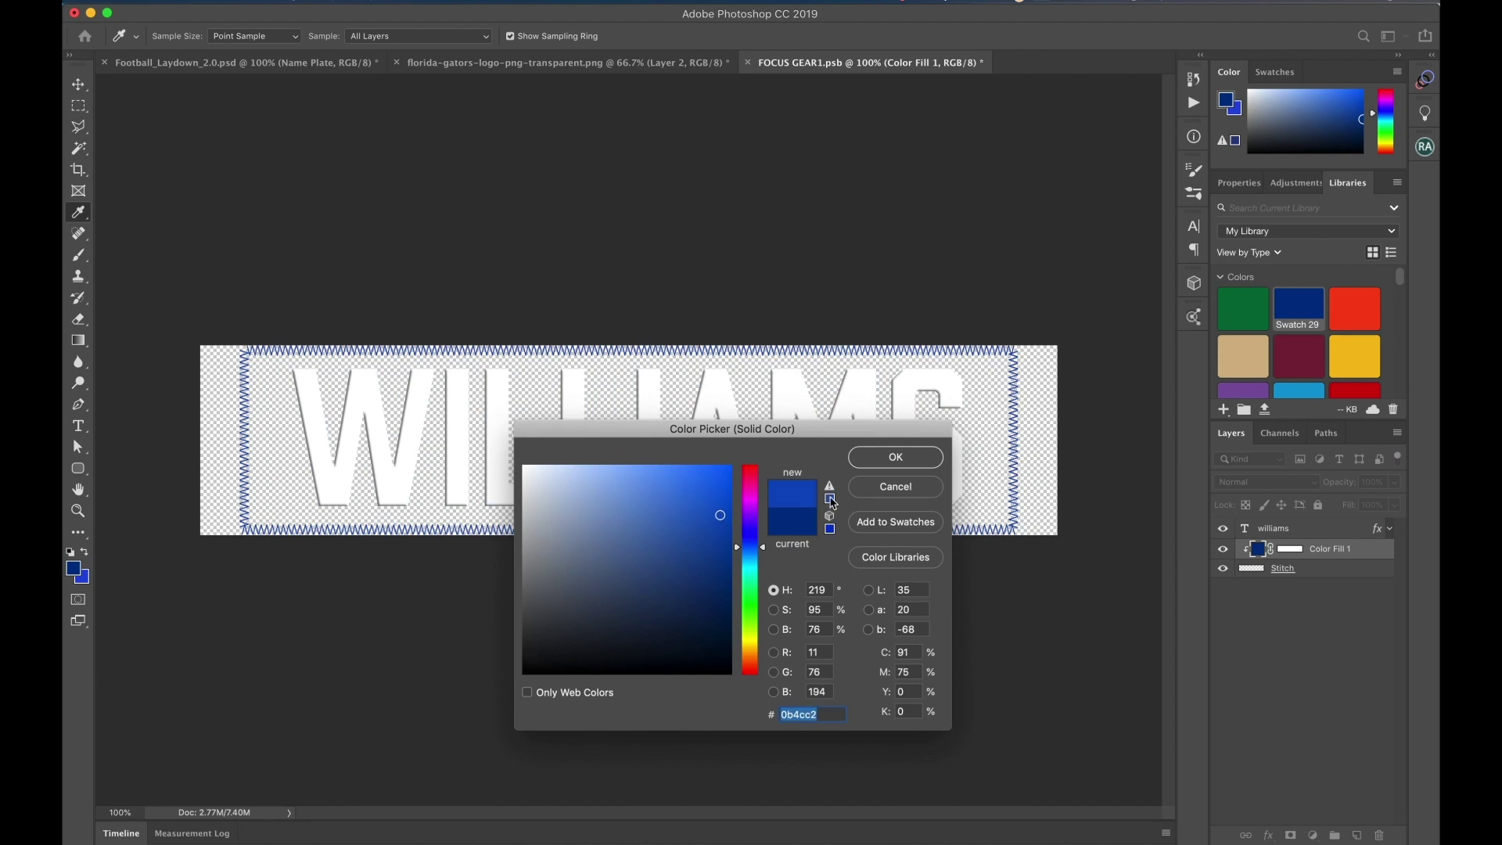
Set the Color Fill 1 clipped to the name plate's Stitch layer to #0b4cc2
key(Return)
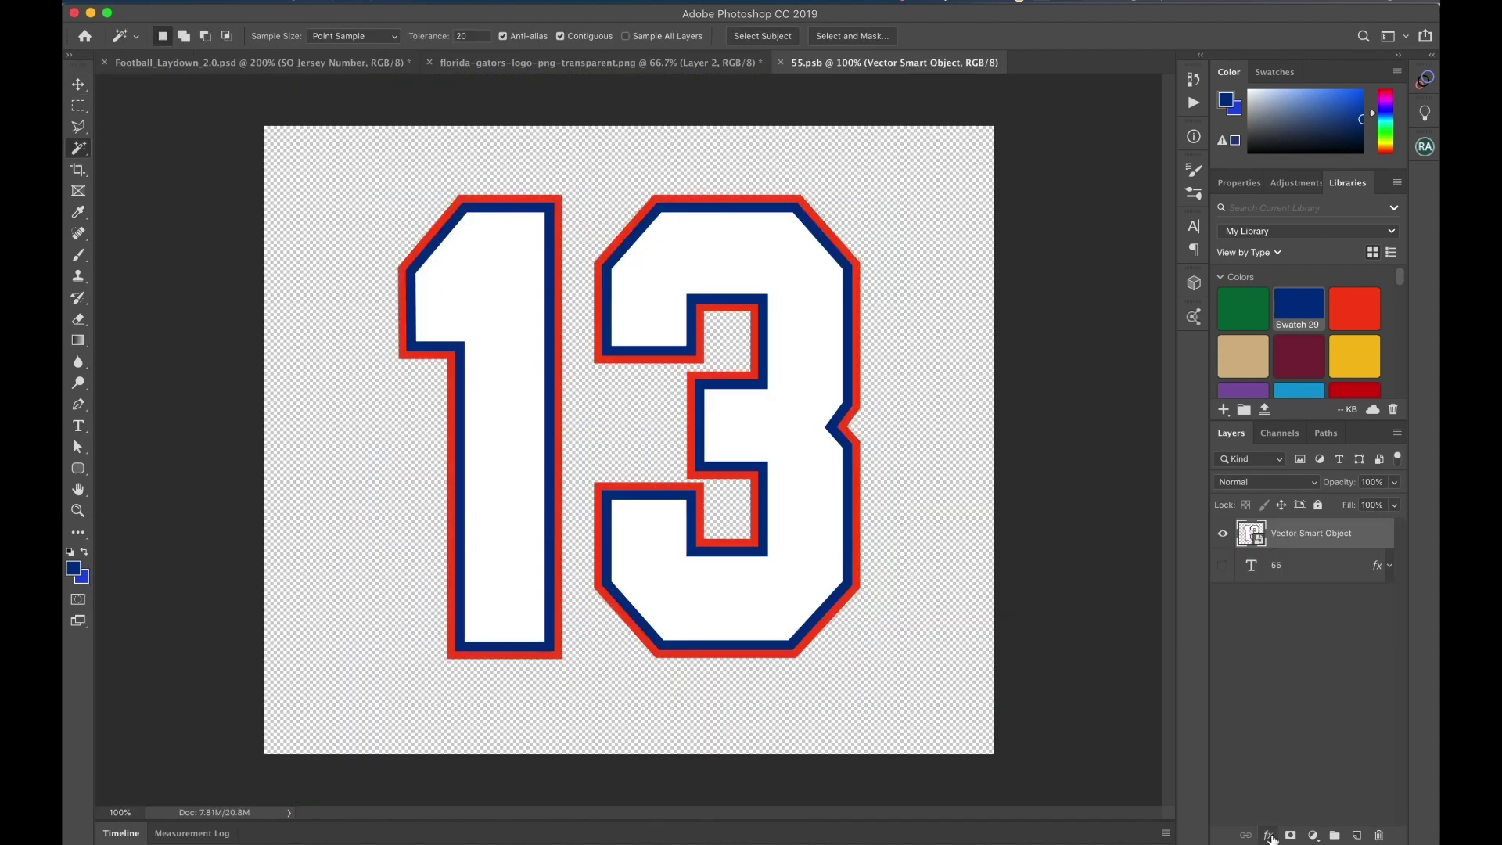
Add Bevel & Emboss with its default Inner Bevel settings to the 13 number's Vector Smart Object
click(1269, 836)
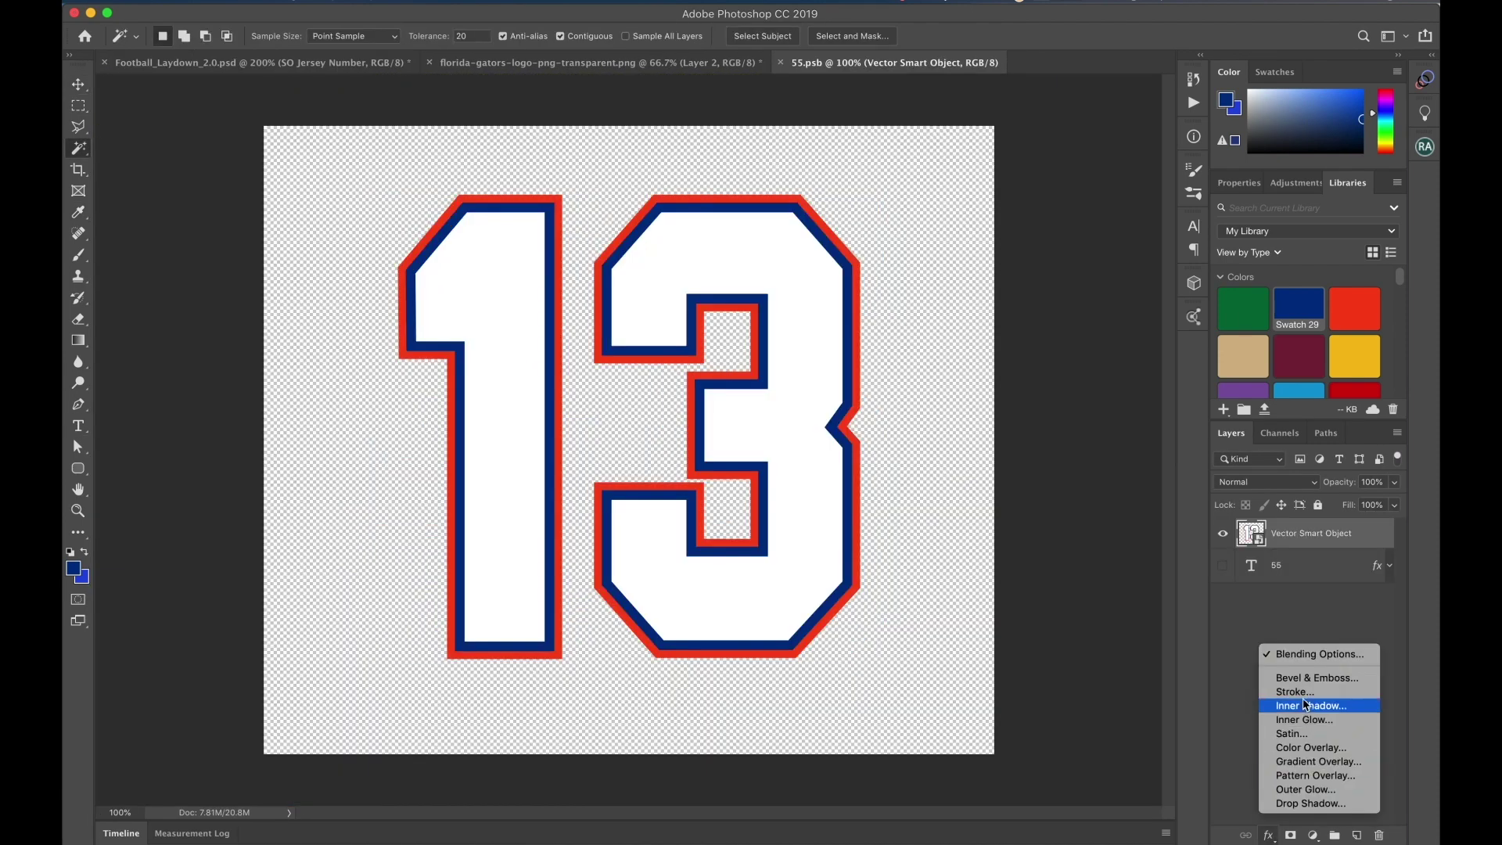
click(1182, 659)
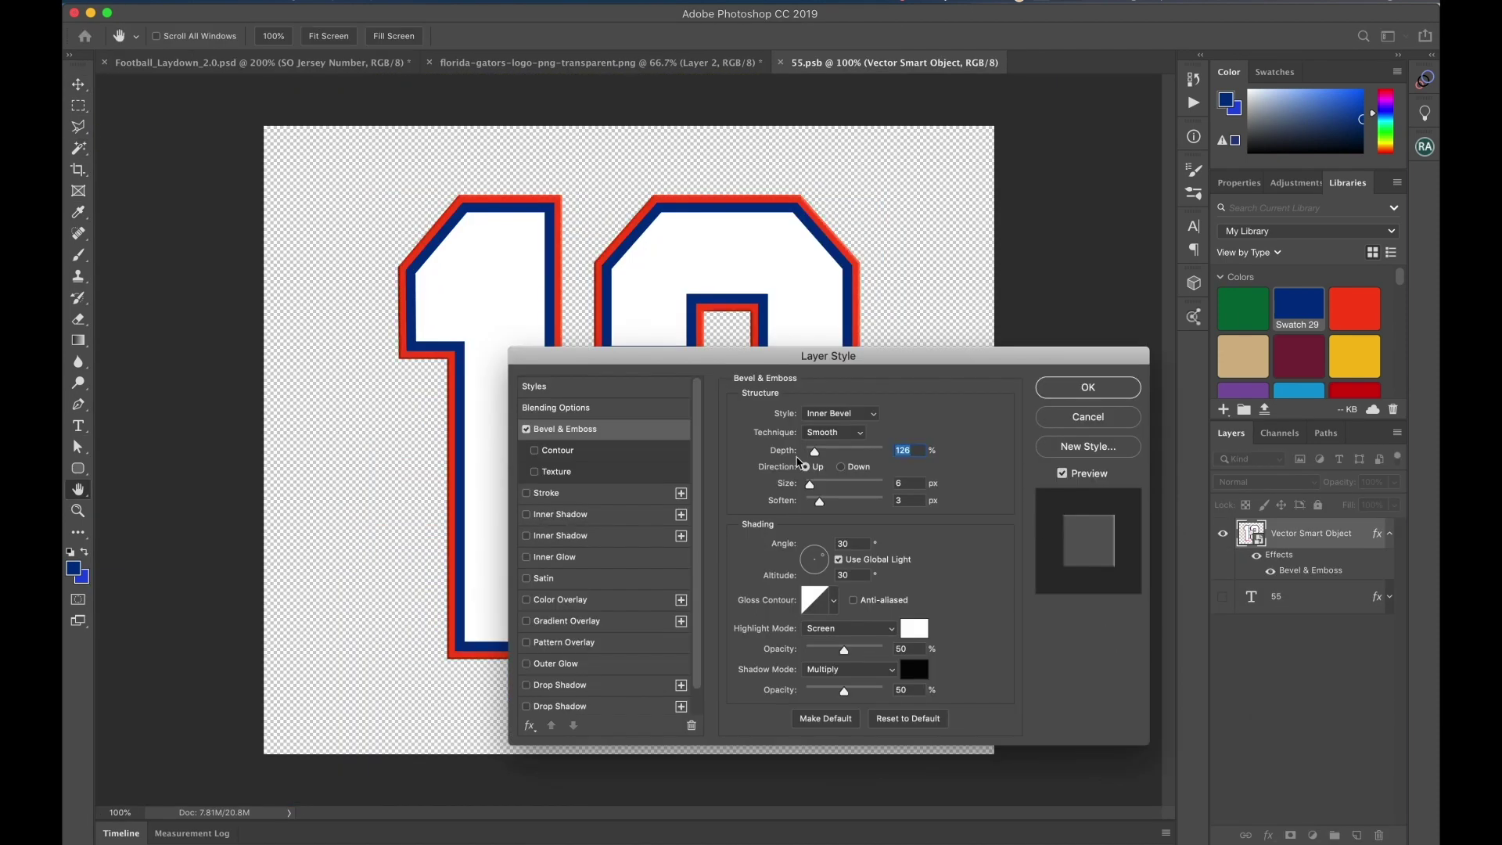
drag(699, 360, 678, 334)
click(1069, 362)
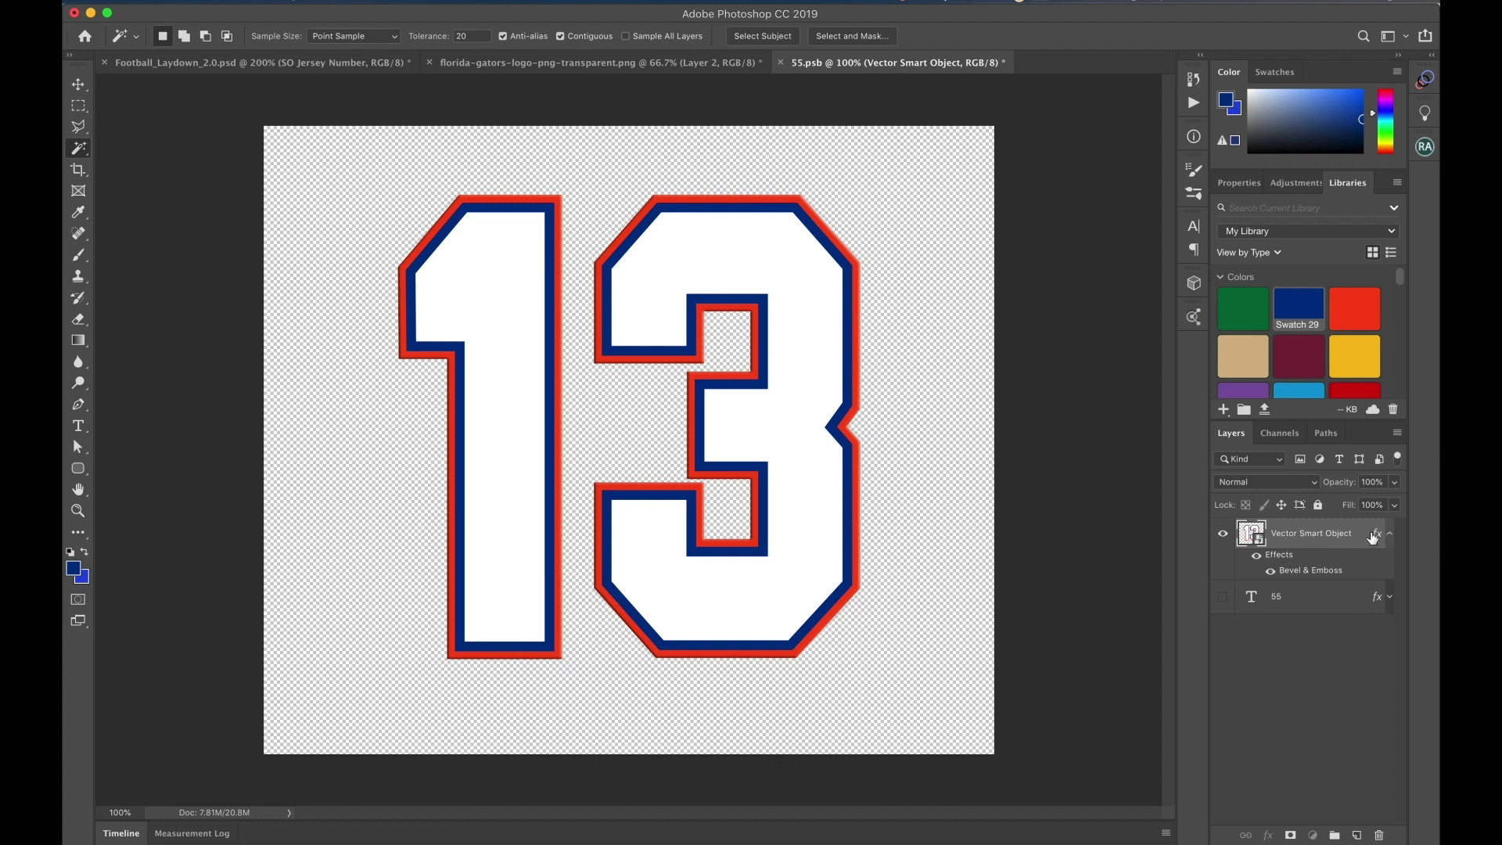
click(1389, 535)
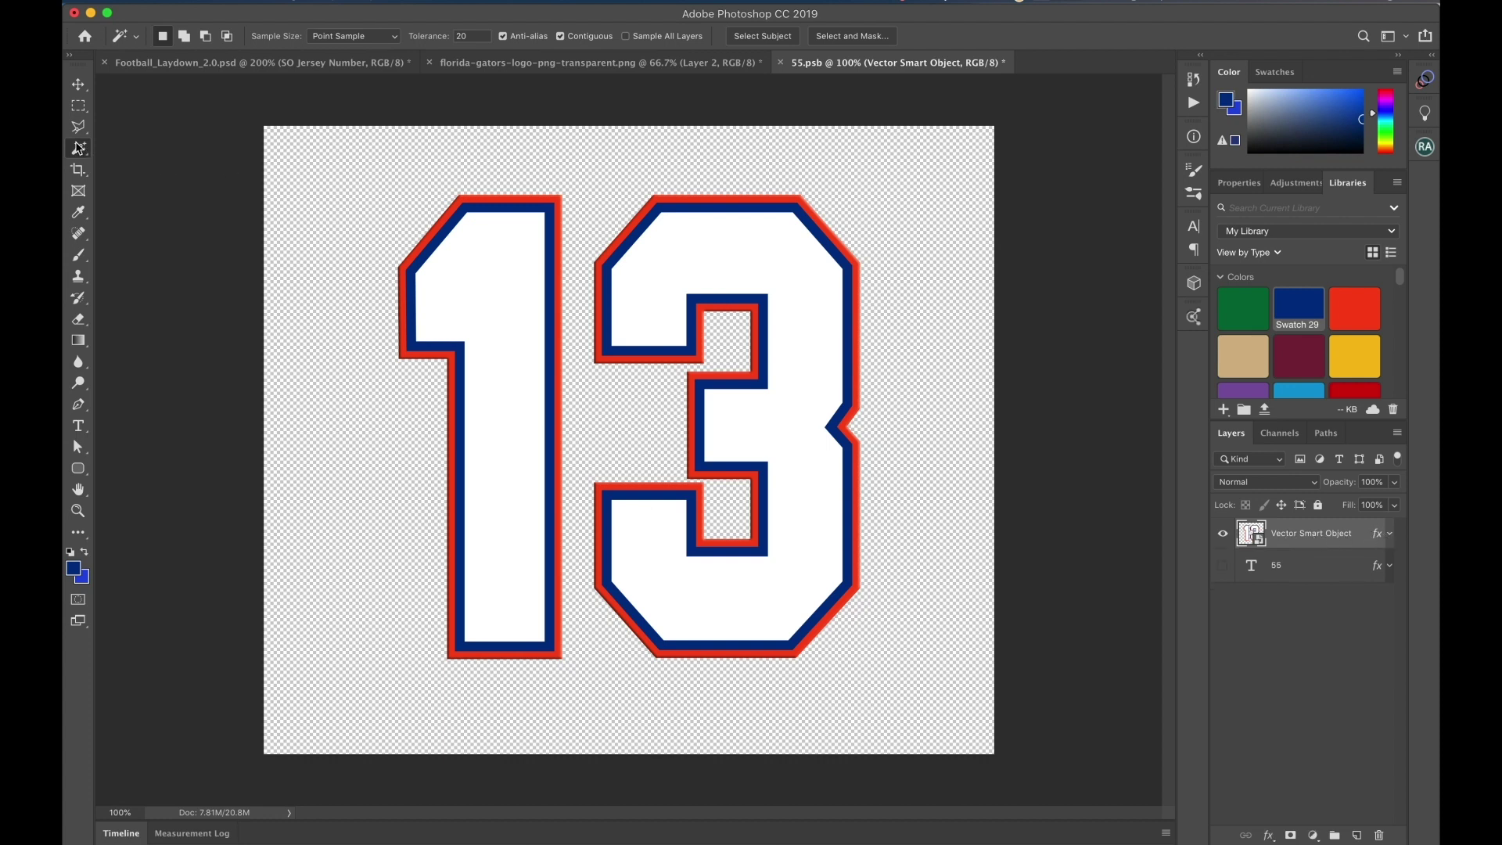
Select the white fills of both digits with the Magic Wand and copy them to a new layer that keeps the bevel
key(w)
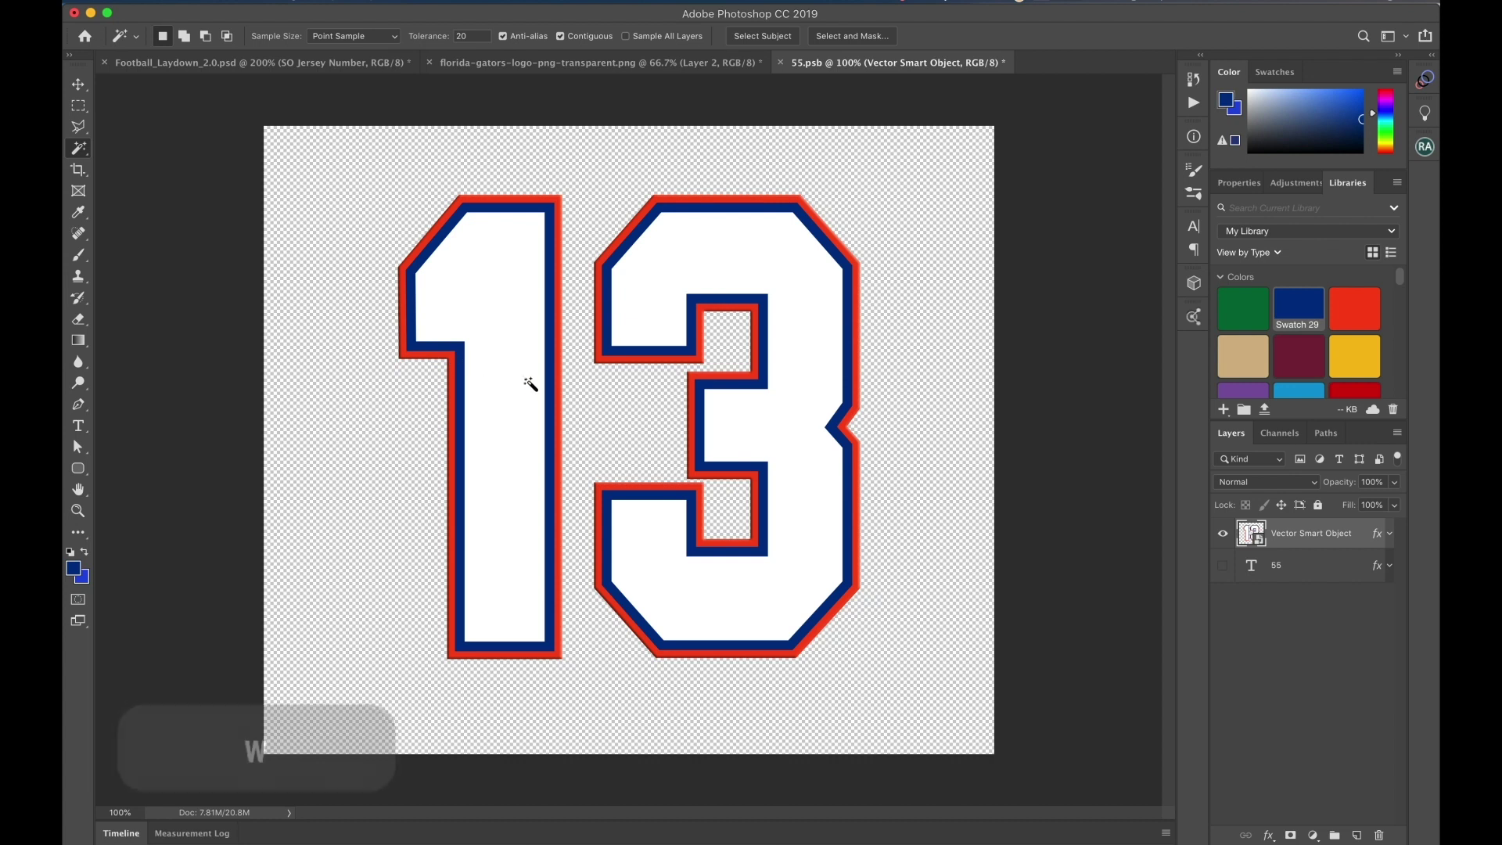
click(485, 295)
click(671, 266)
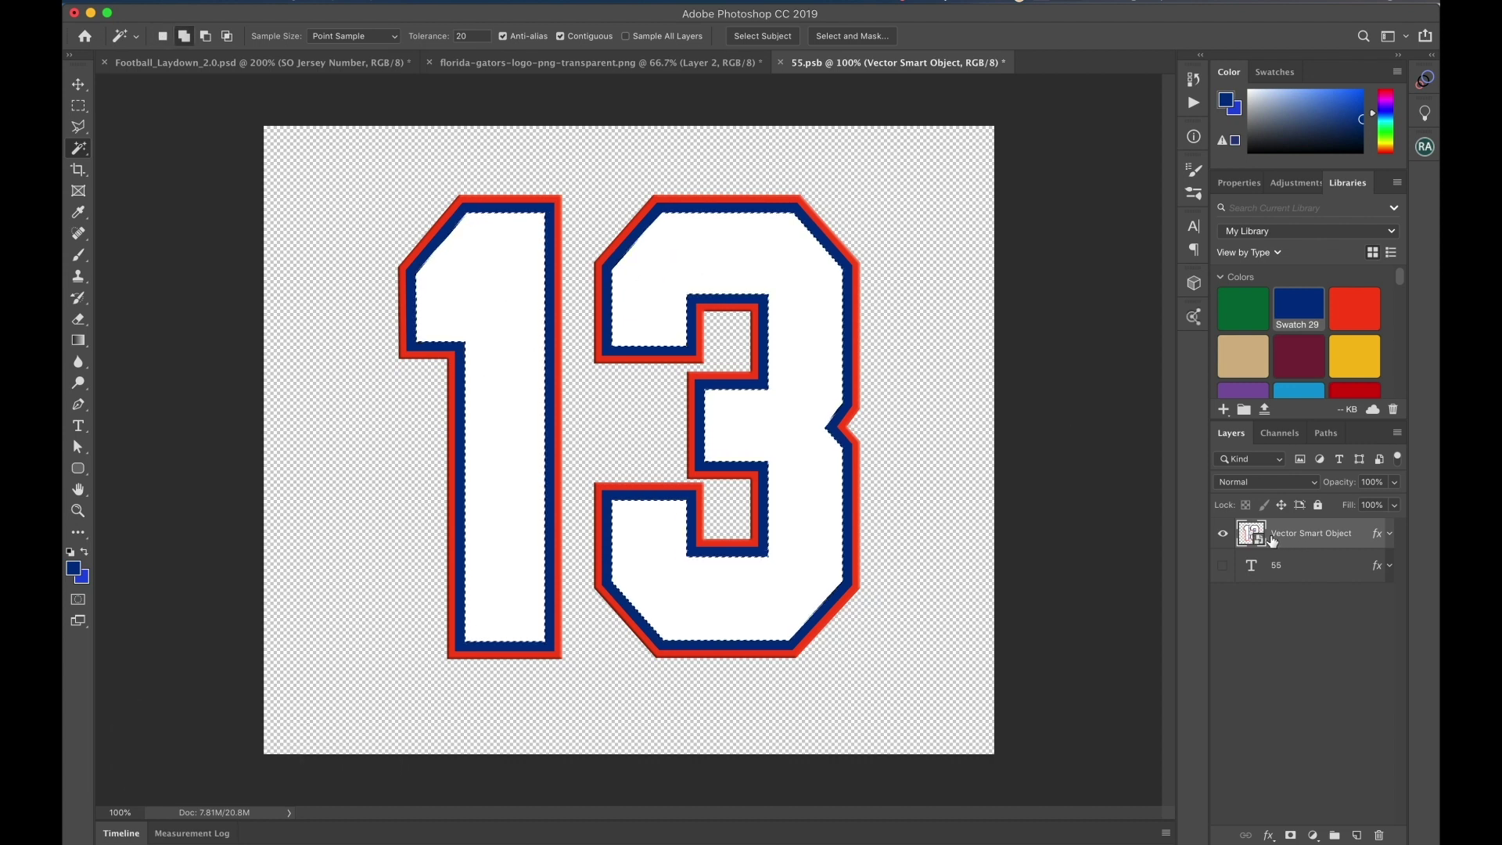
key(super+j)
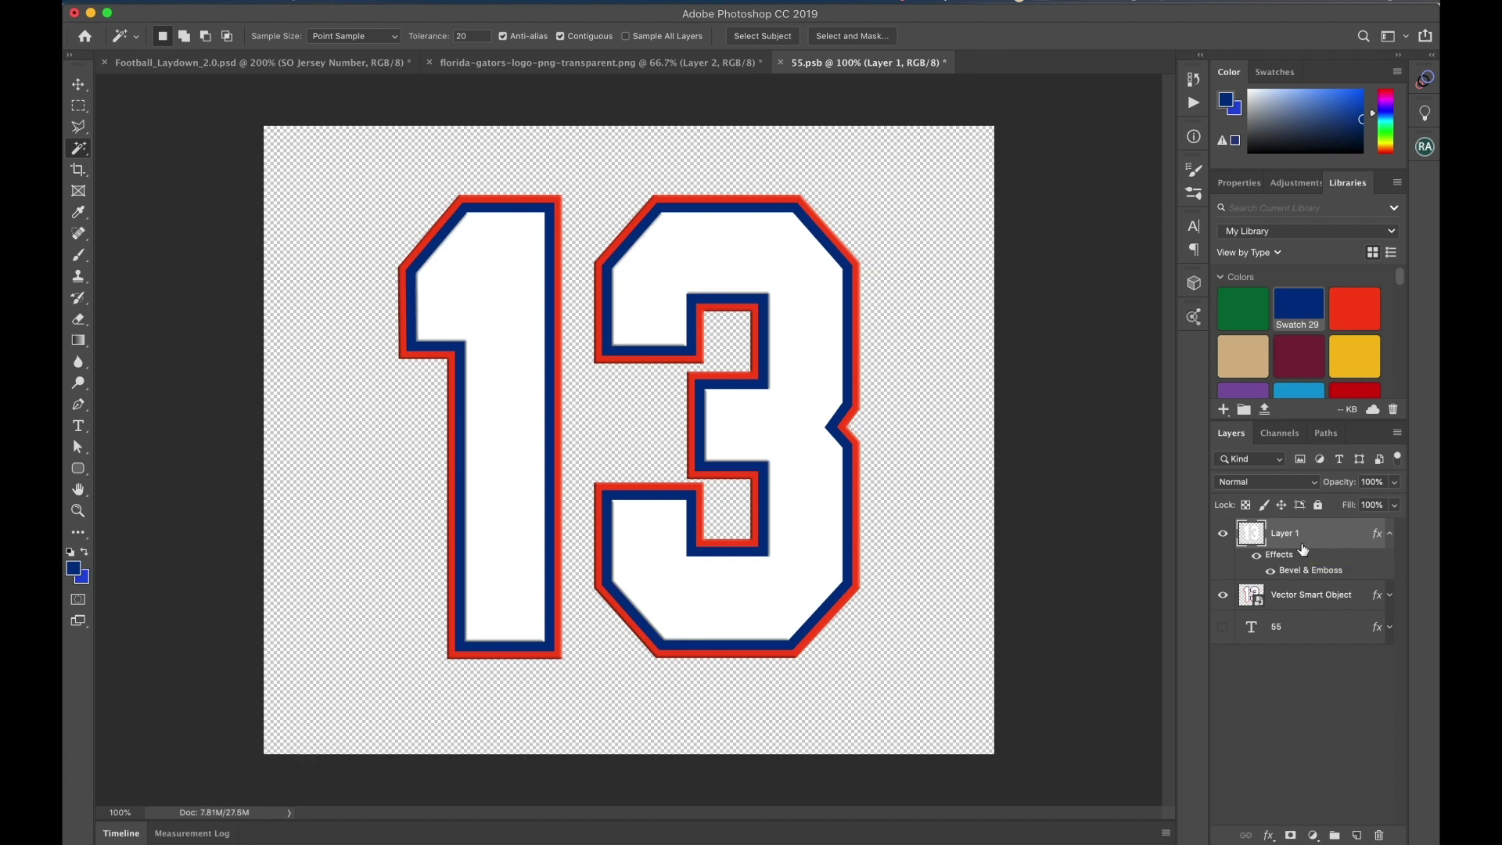
click(1390, 538)
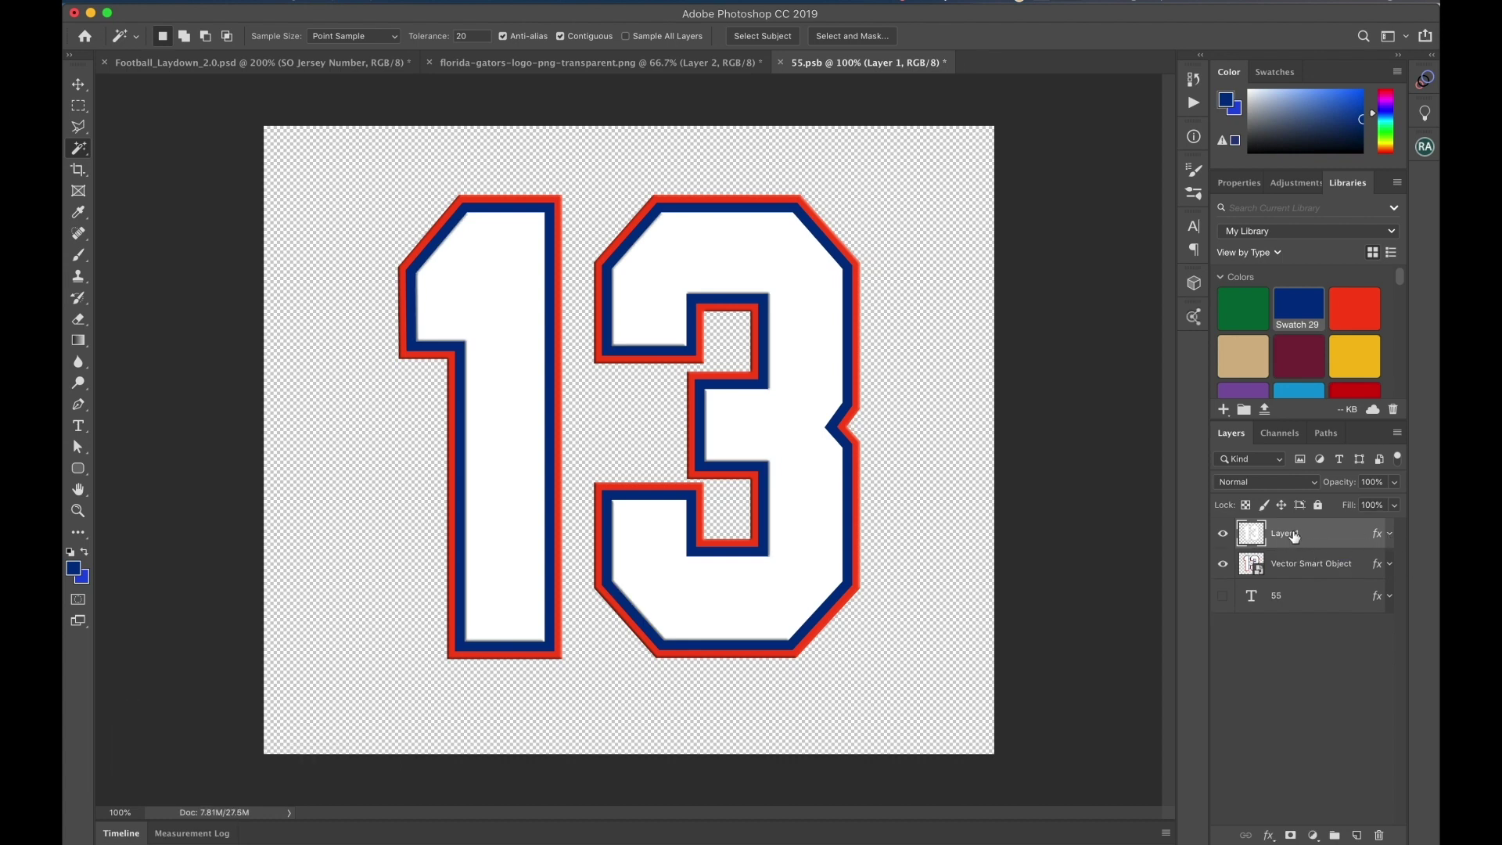
Select the blue outlines of both digits on the Vector Smart Object and copy them to a separate bevelled layer
click(1306, 567)
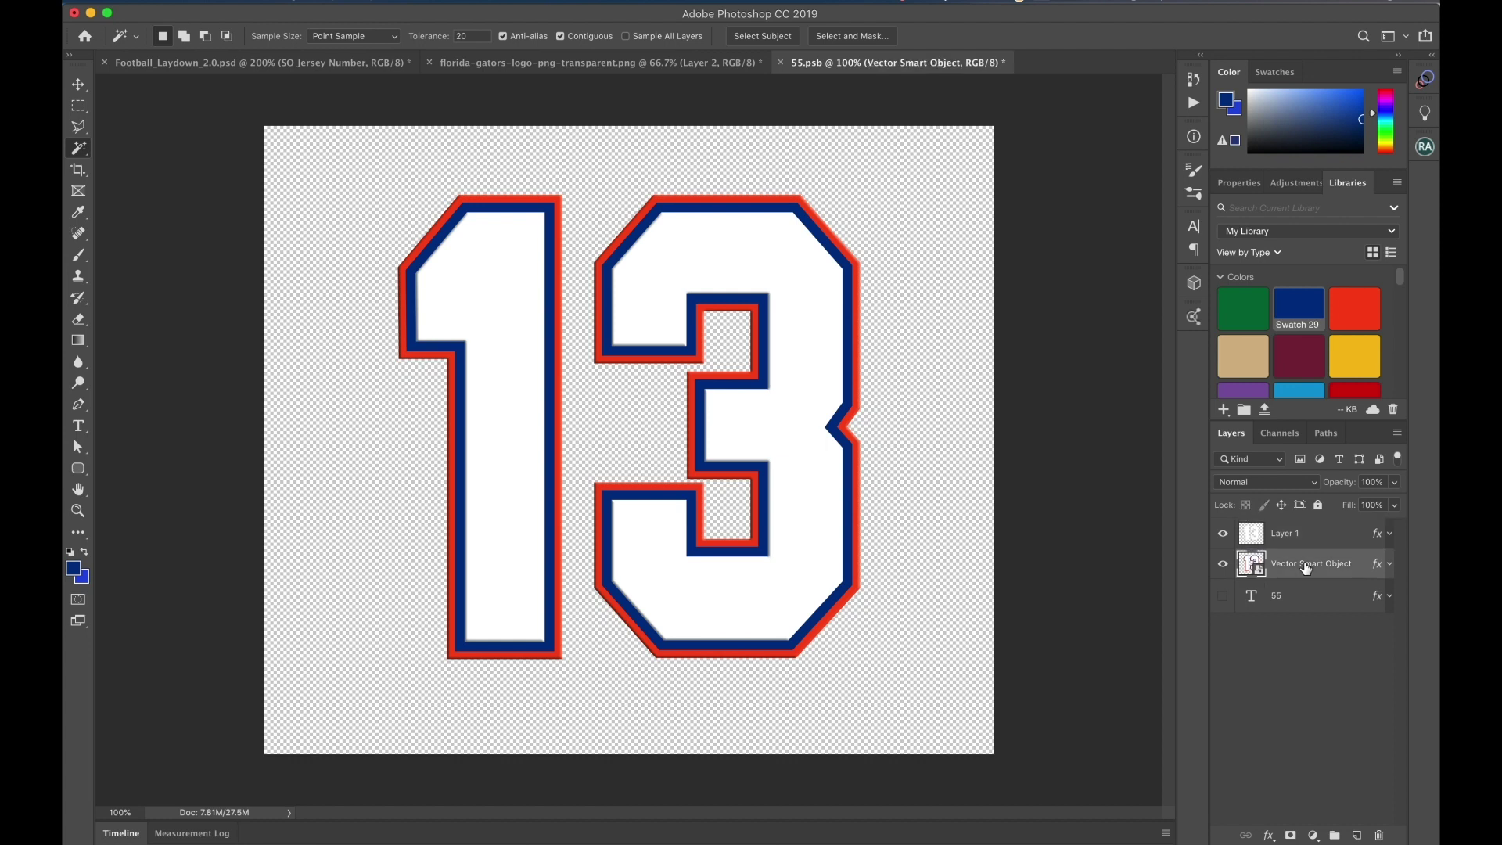
key(w)
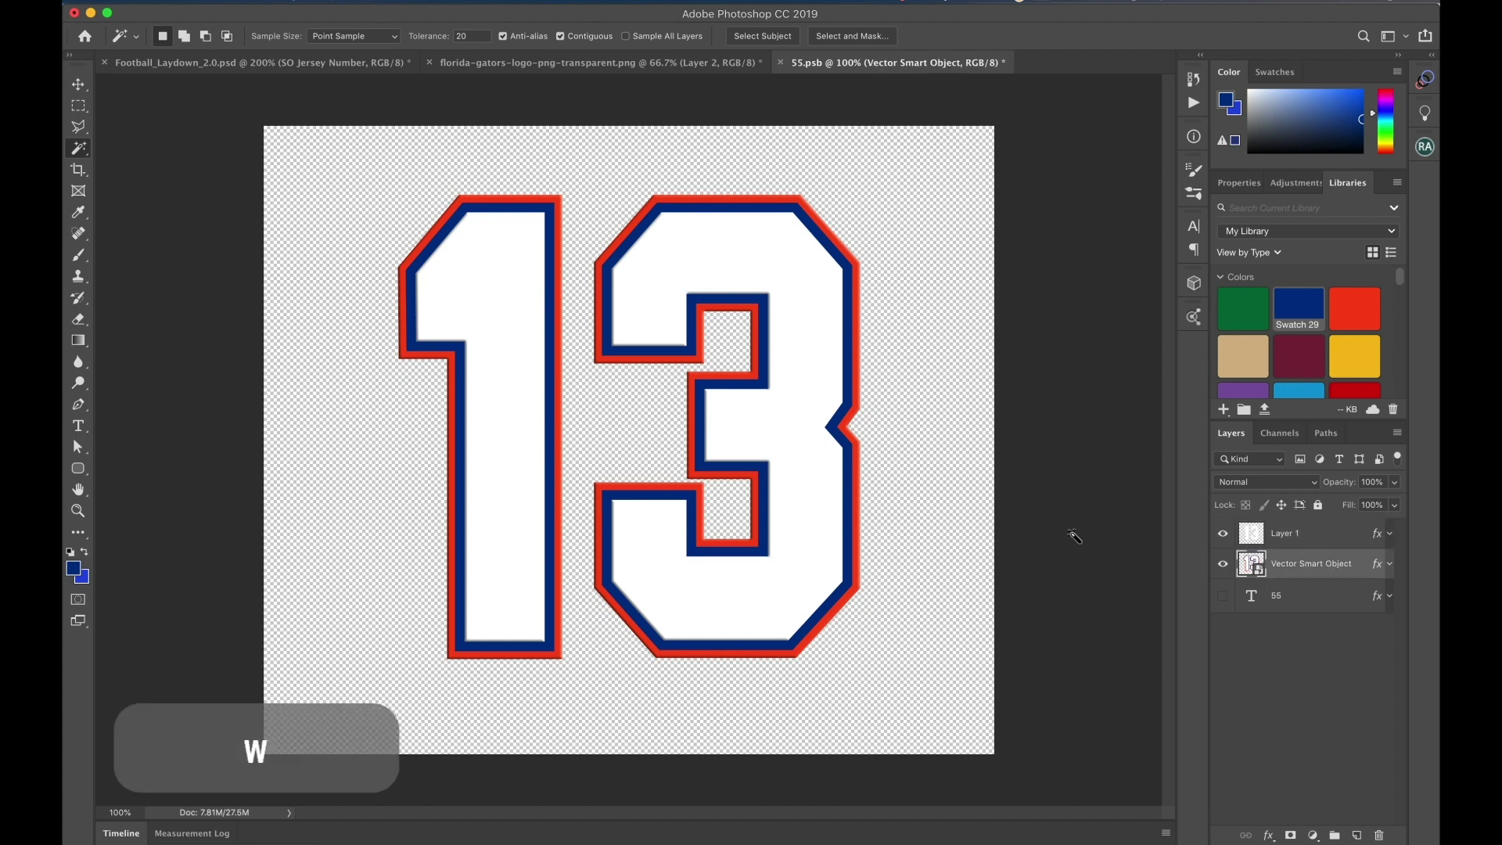
click(702, 466)
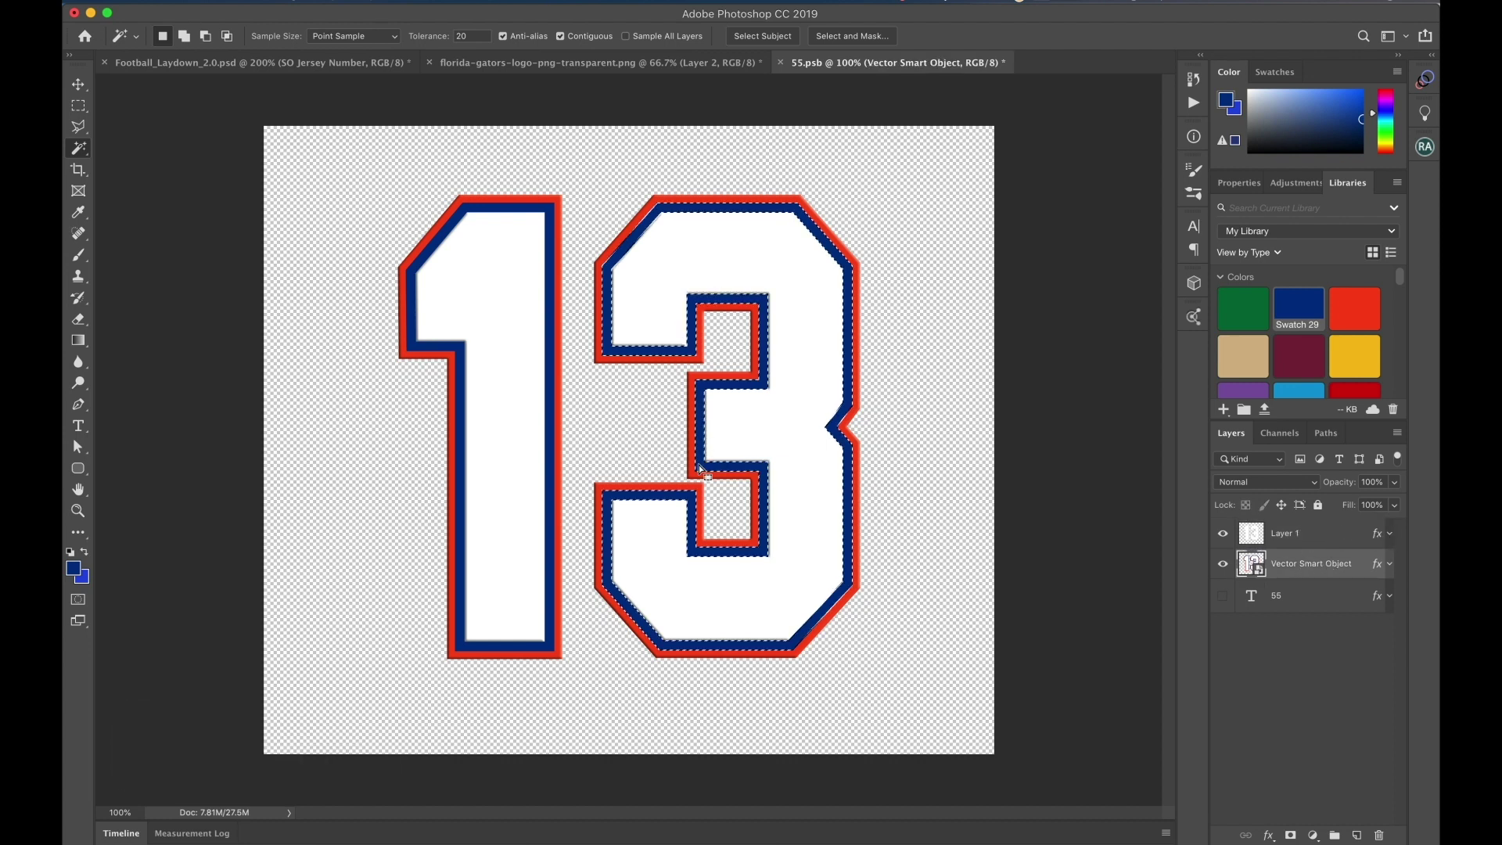
shift+click(549, 453)
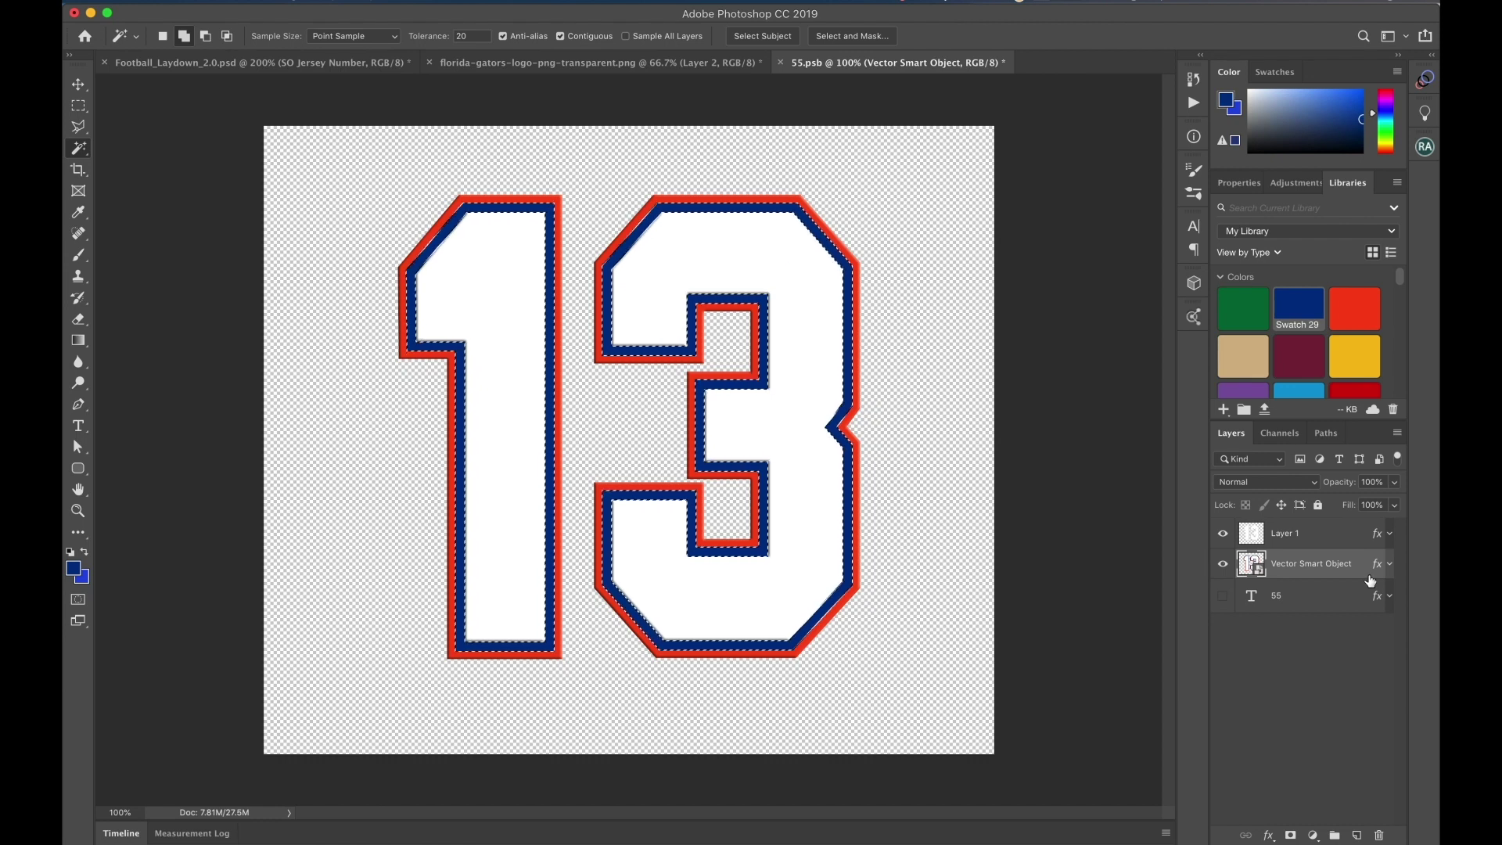
key(super+j)
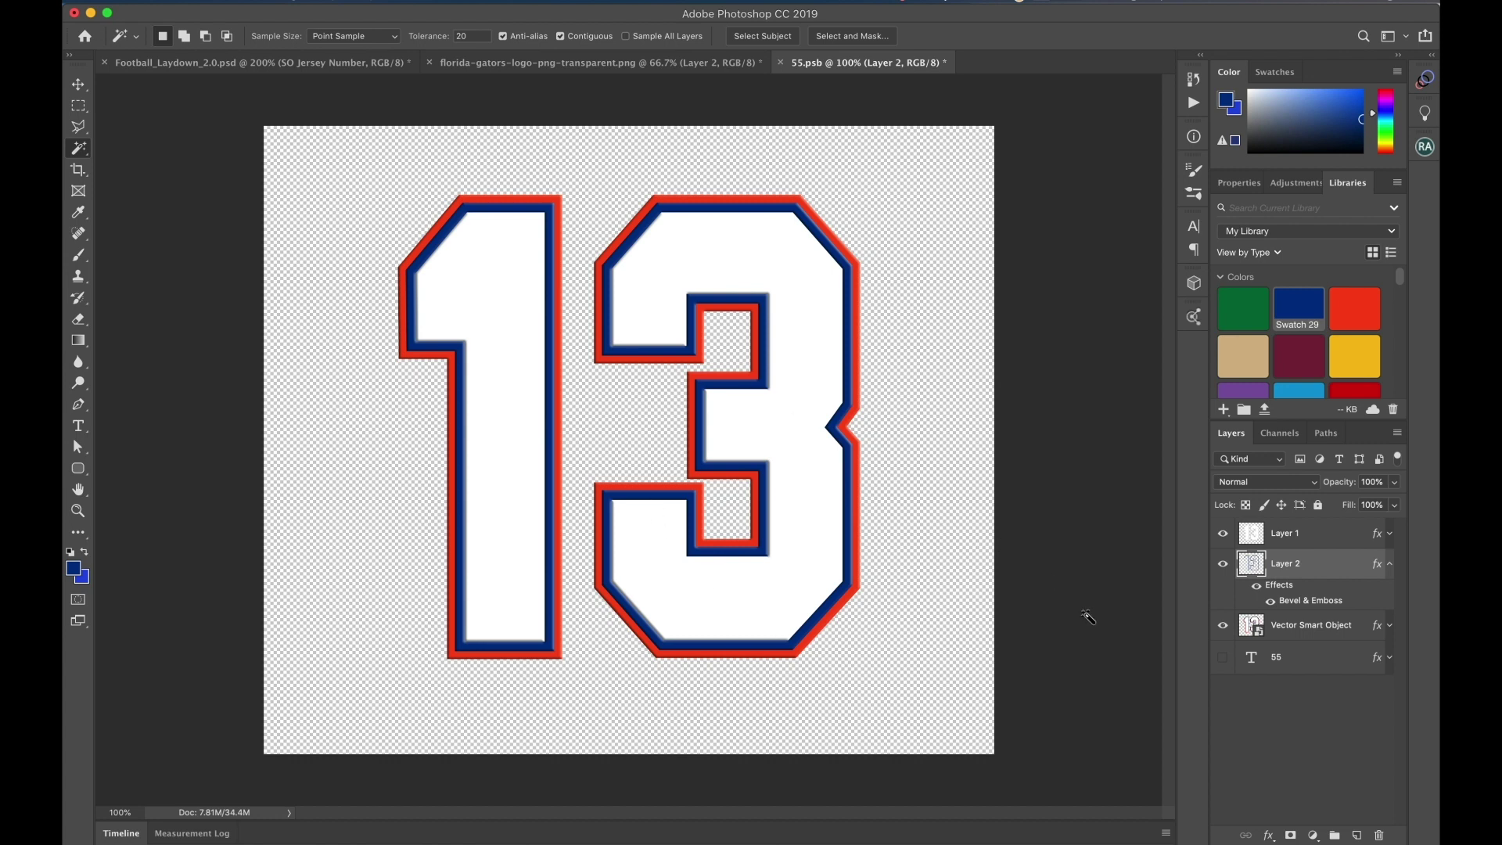
Save and close the 55.psb smart object to update the number on the front jersey
key(super+s)
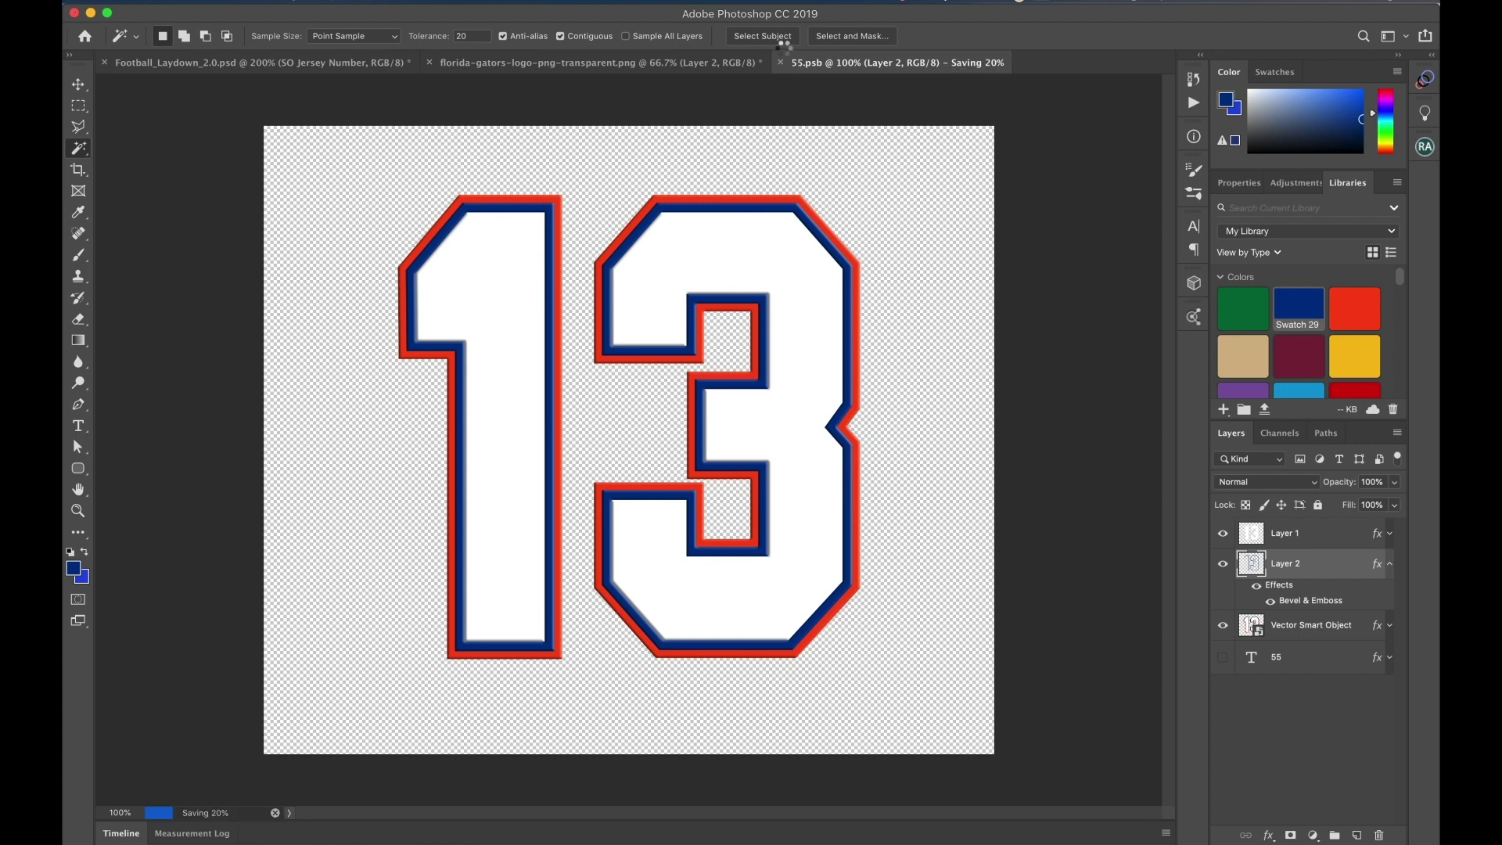
key(super+w)
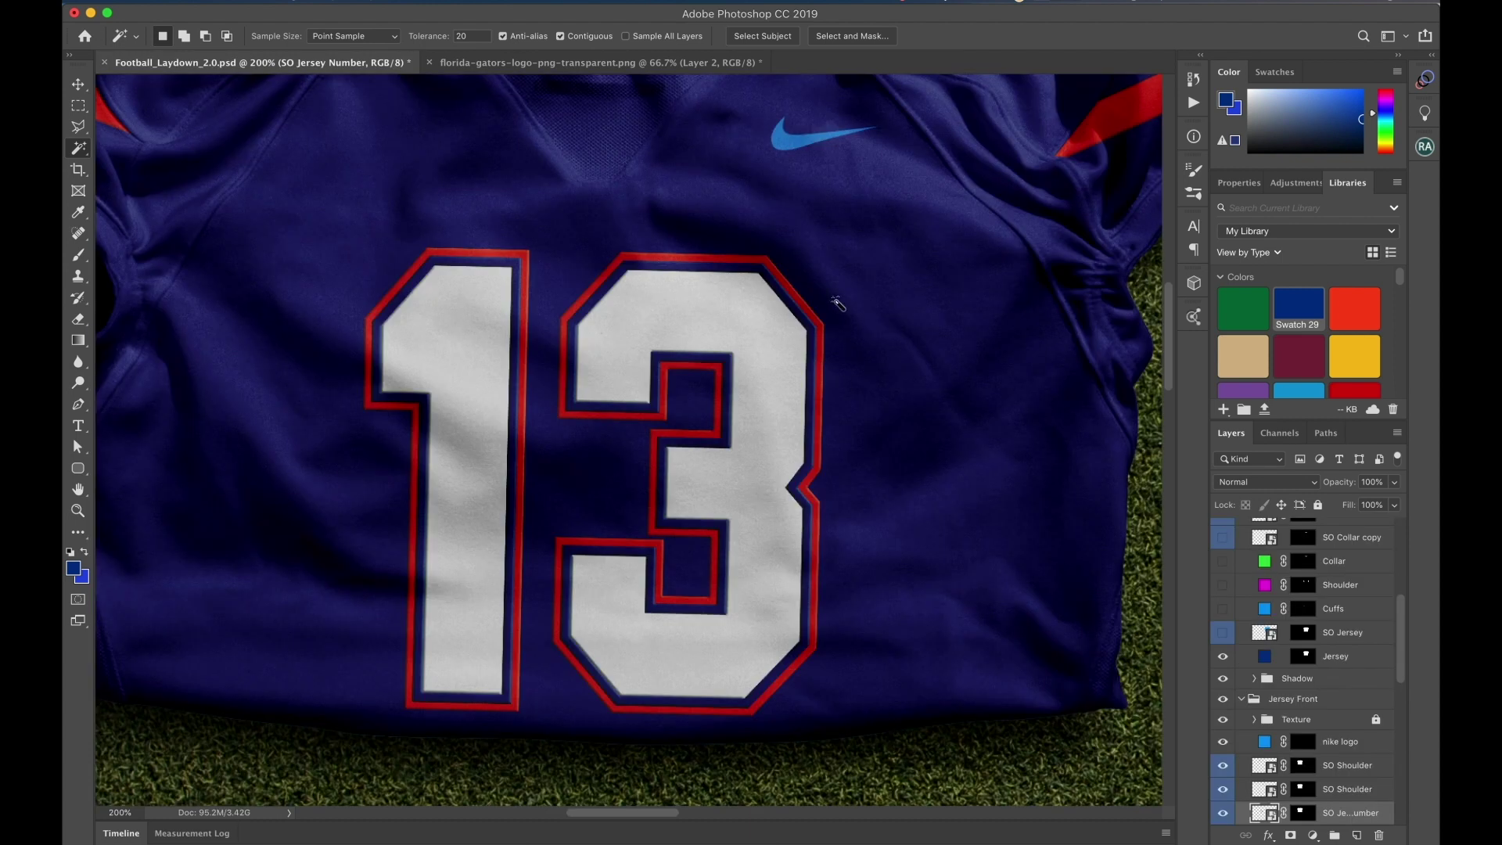
key(z)
alt+click(648, 419)
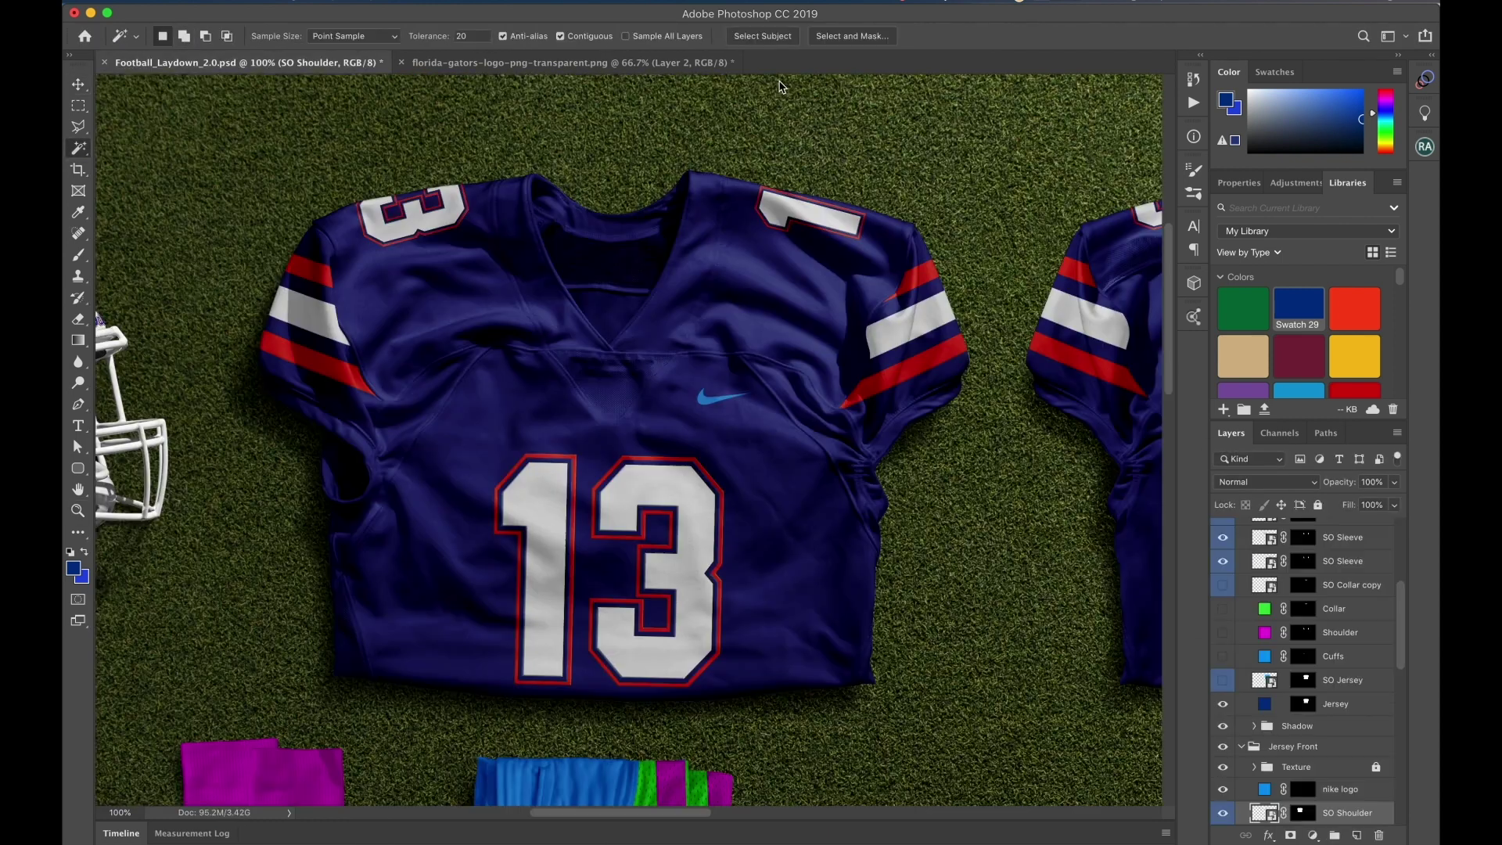
Bring the SEC logo from the florida-gators-logo file into the mockup, directly above the front jersey's Jersey layer
key(v)
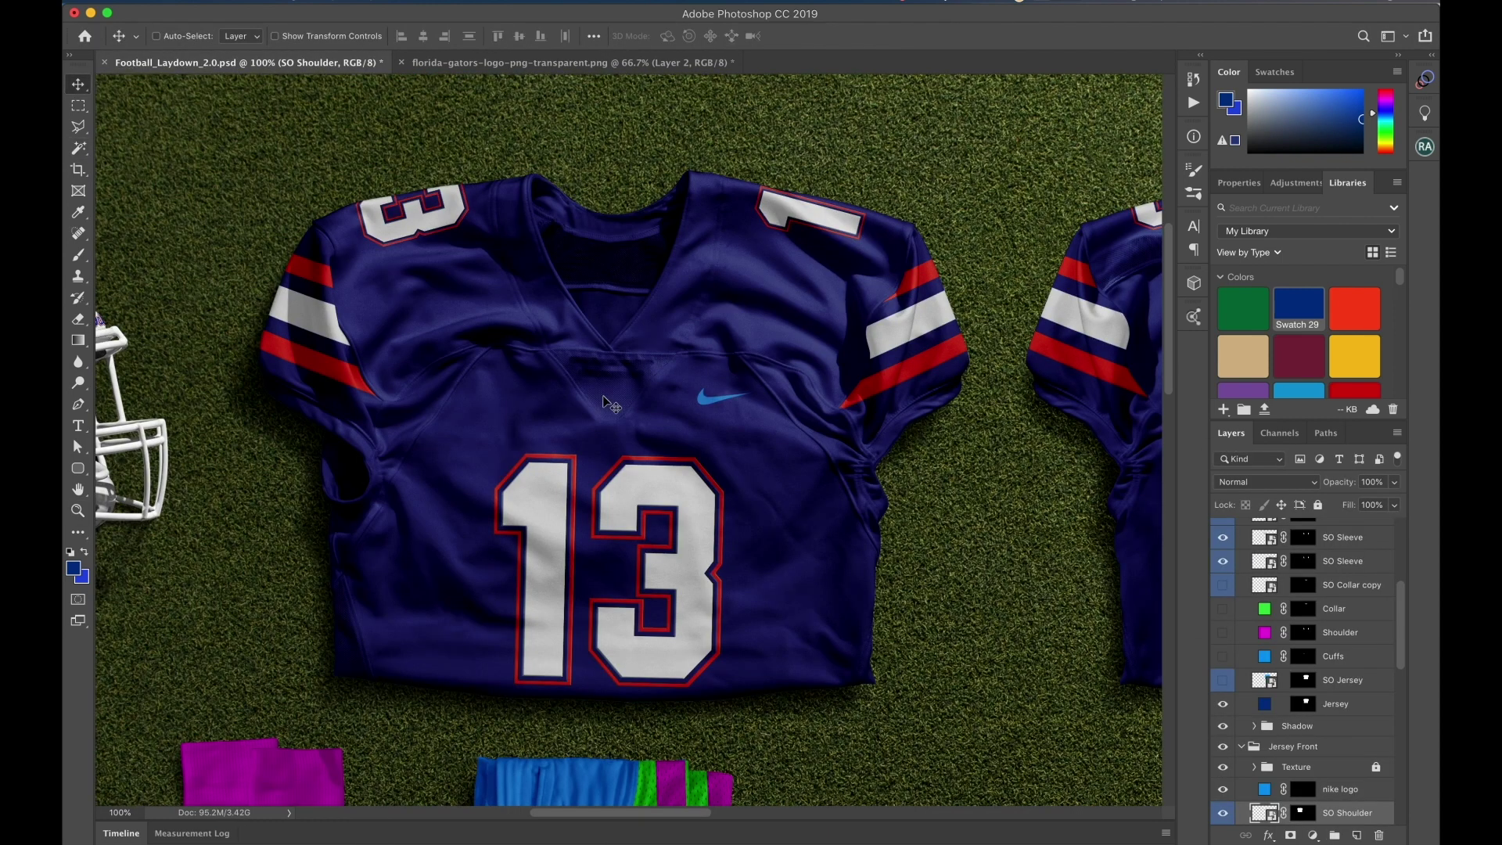
super+click(612, 403)
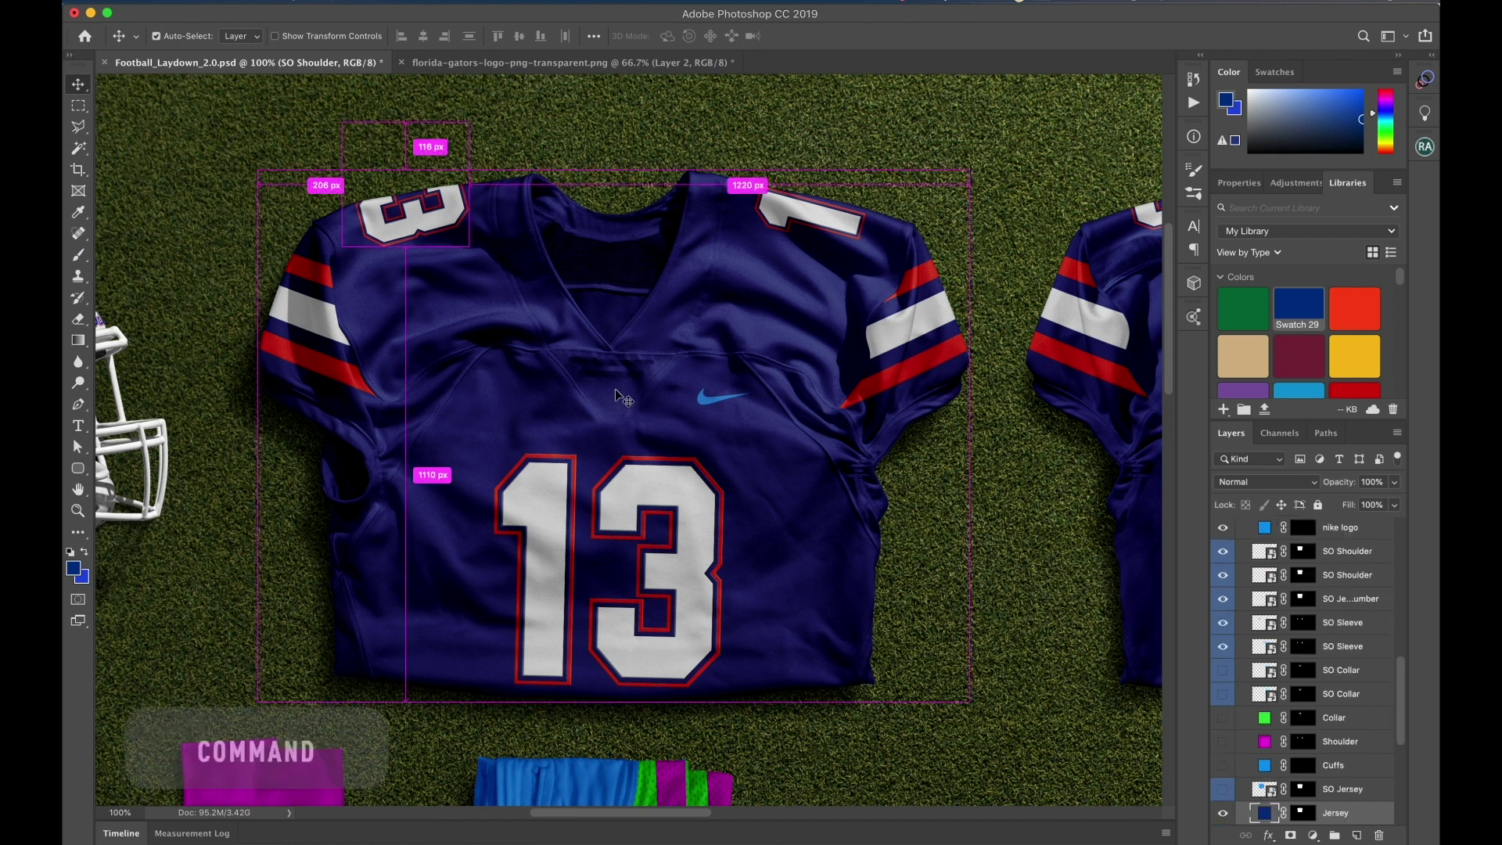
scroll(1322, 763, down, 3)
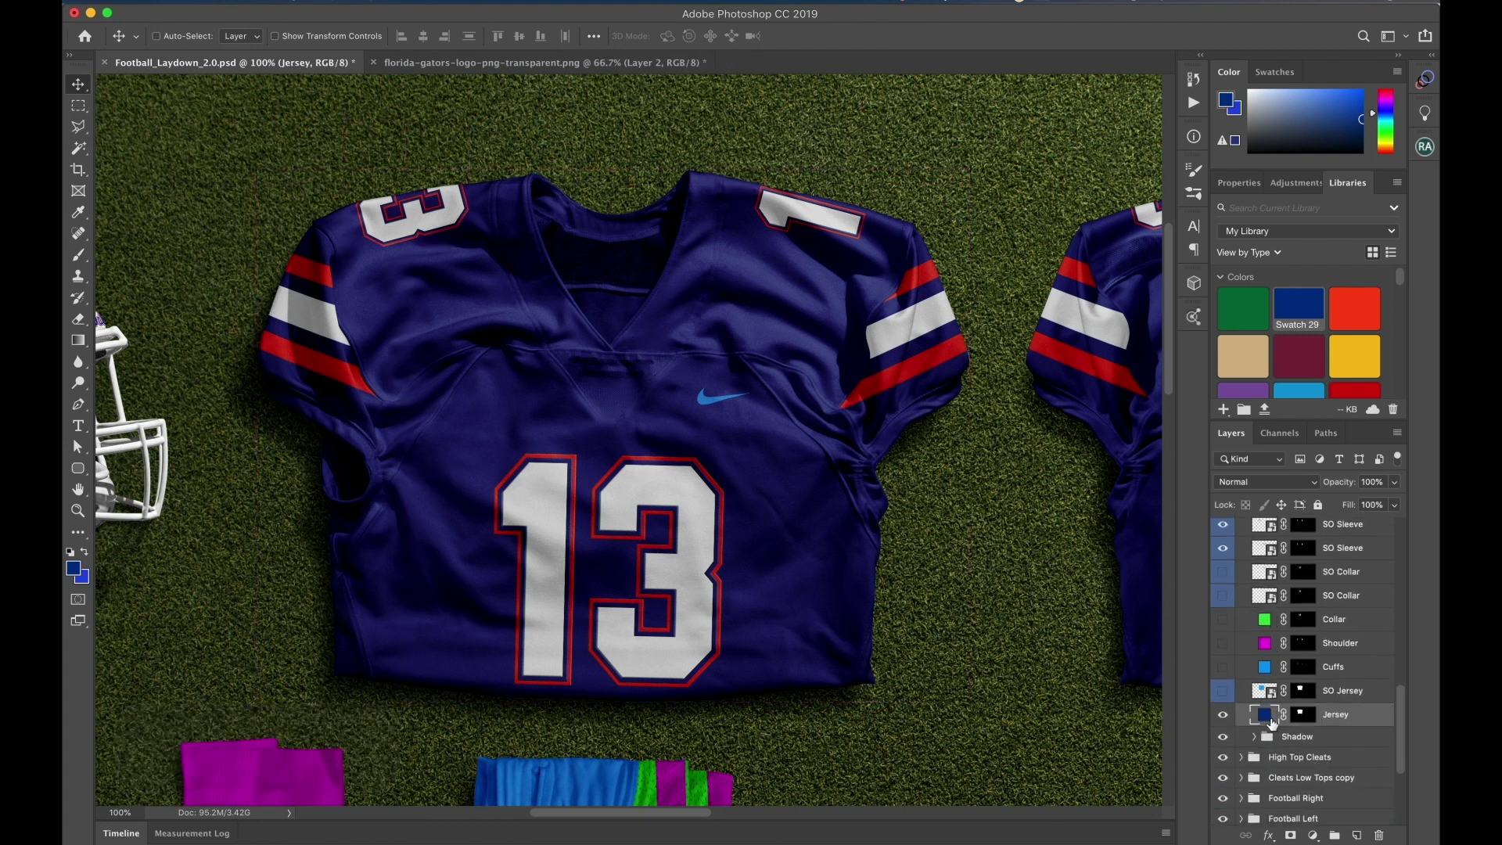
click(501, 63)
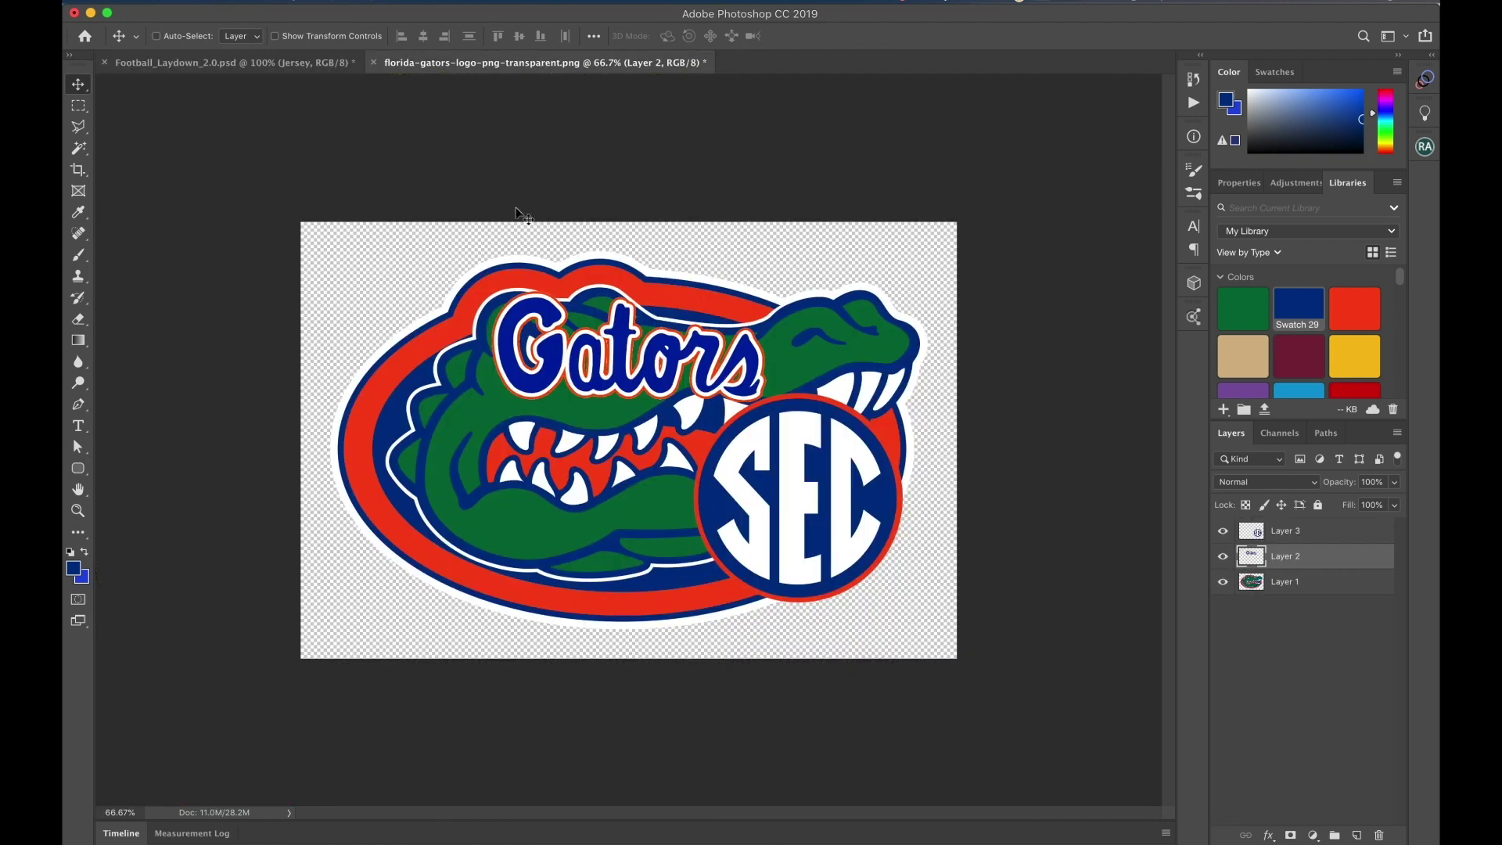
click(1210, 535)
drag(1254, 534, 710, 452)
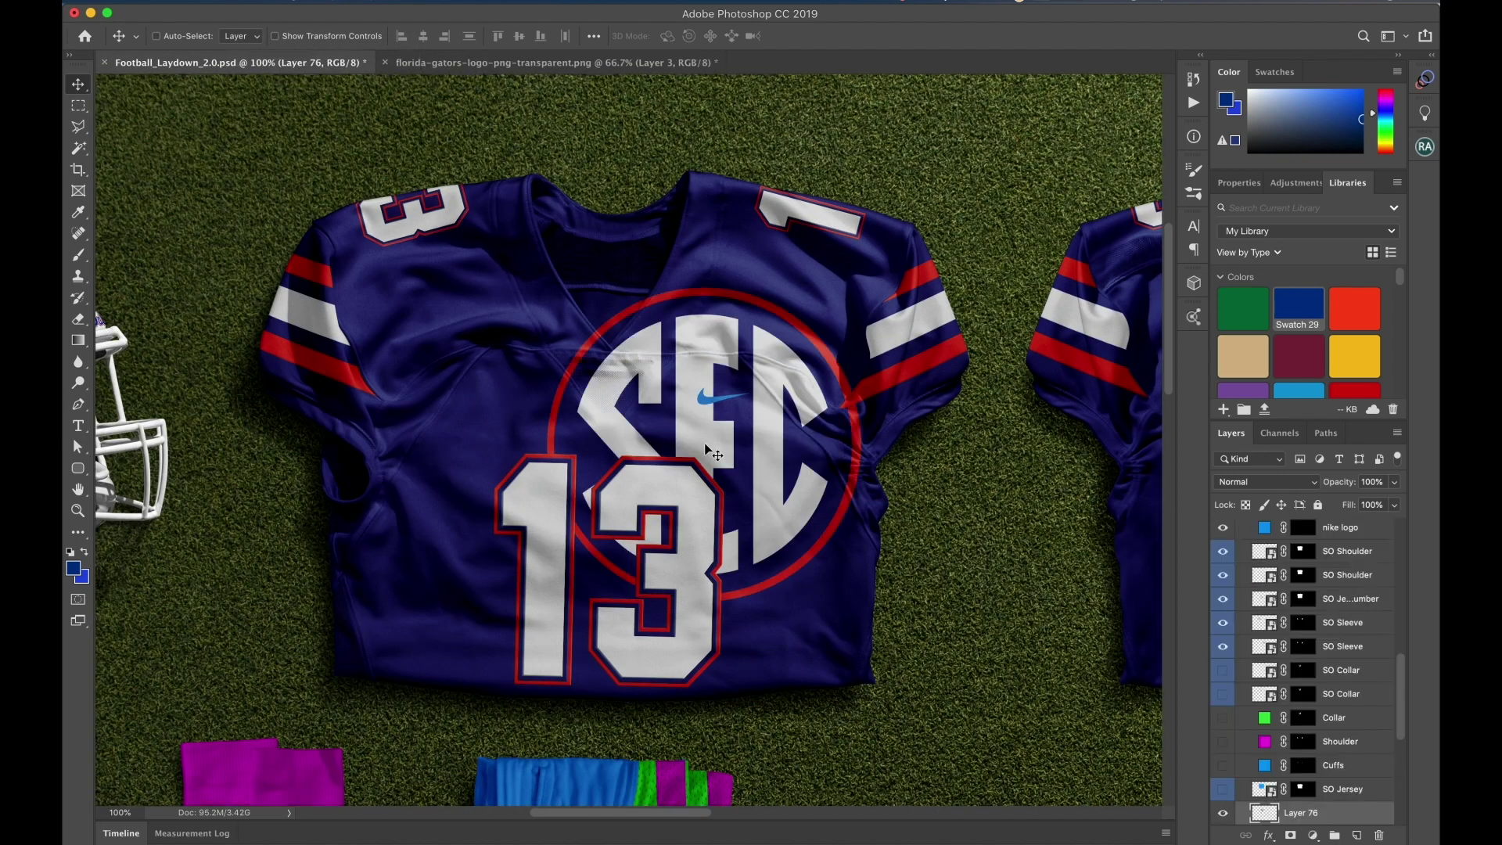
Scale the SEC logo down to a small patch centred below the front jersey's collar, keeping the SO Jersey pattern hidden
key(super+t)
drag(860, 444, 653, 444)
drag(547, 446, 609, 405)
key(Return)
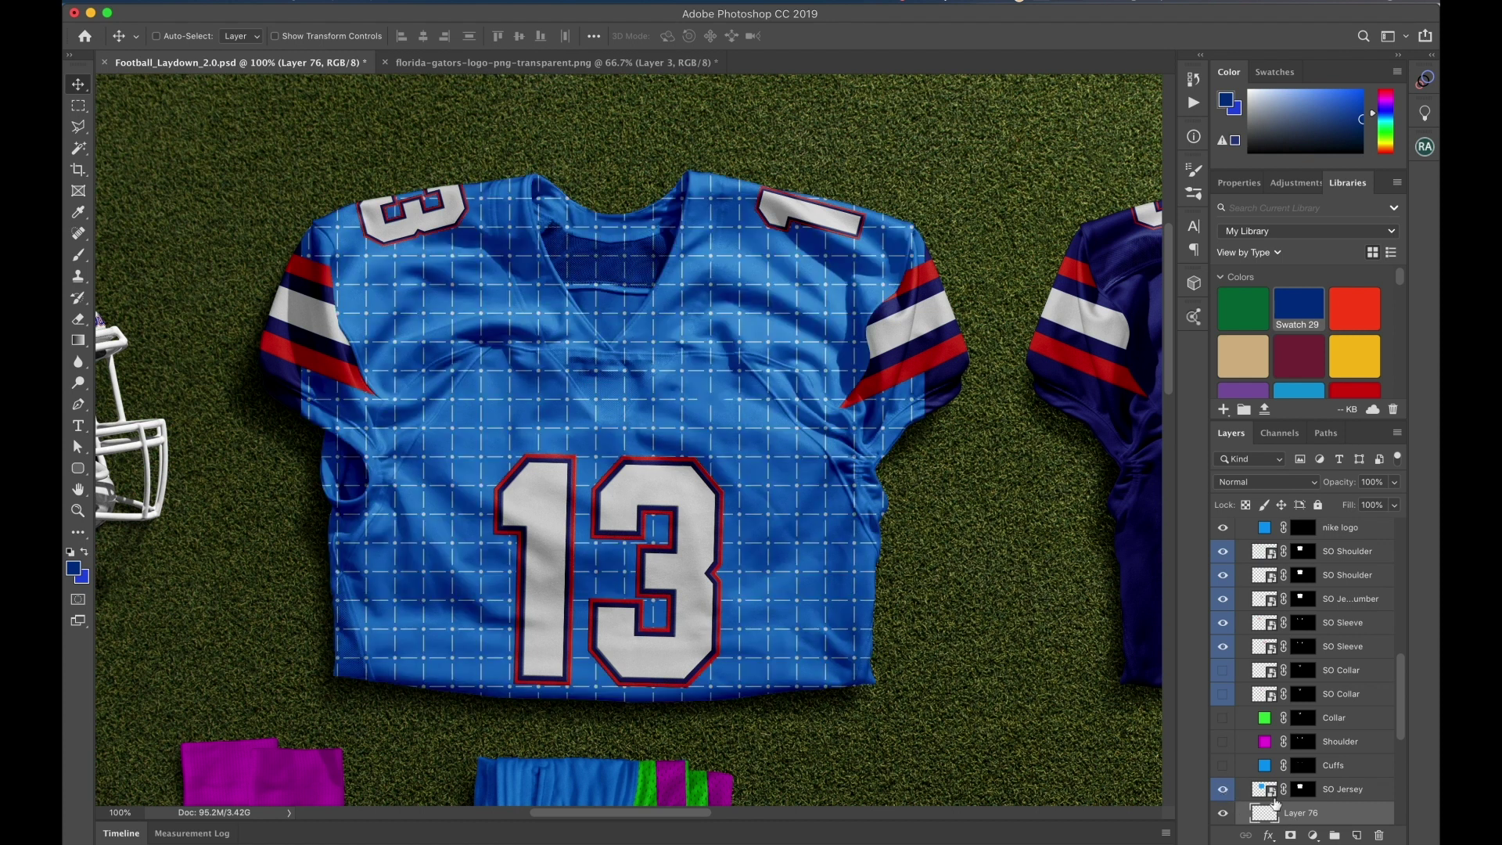
click(1221, 790)
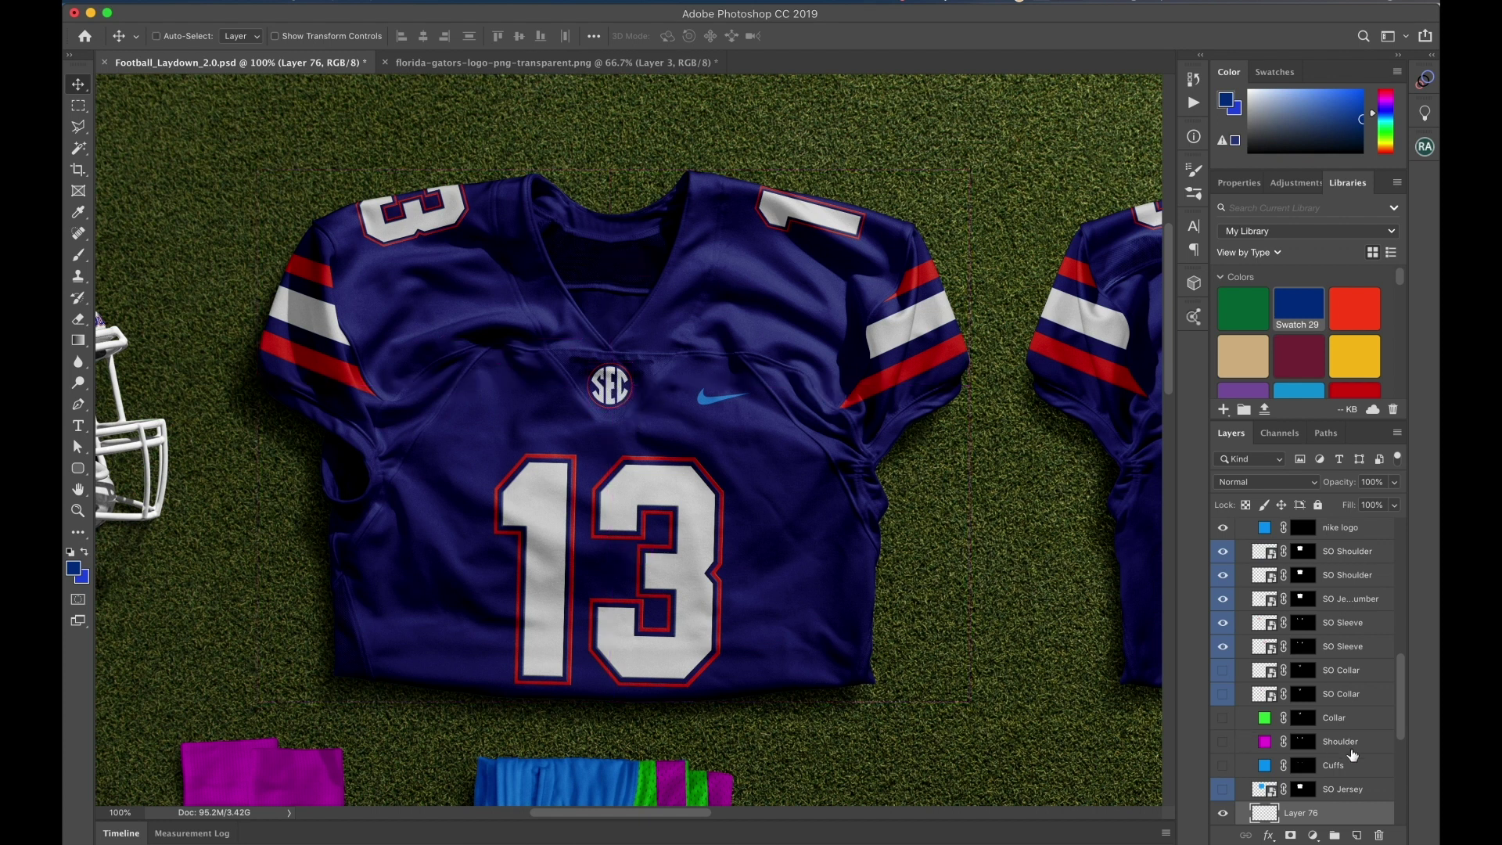
Add Bevel & Emboss and Drop Shadow effects to the SEC patch layer above the front jersey's Jersey layer
scroll(1353, 756, down, 3)
click(1269, 836)
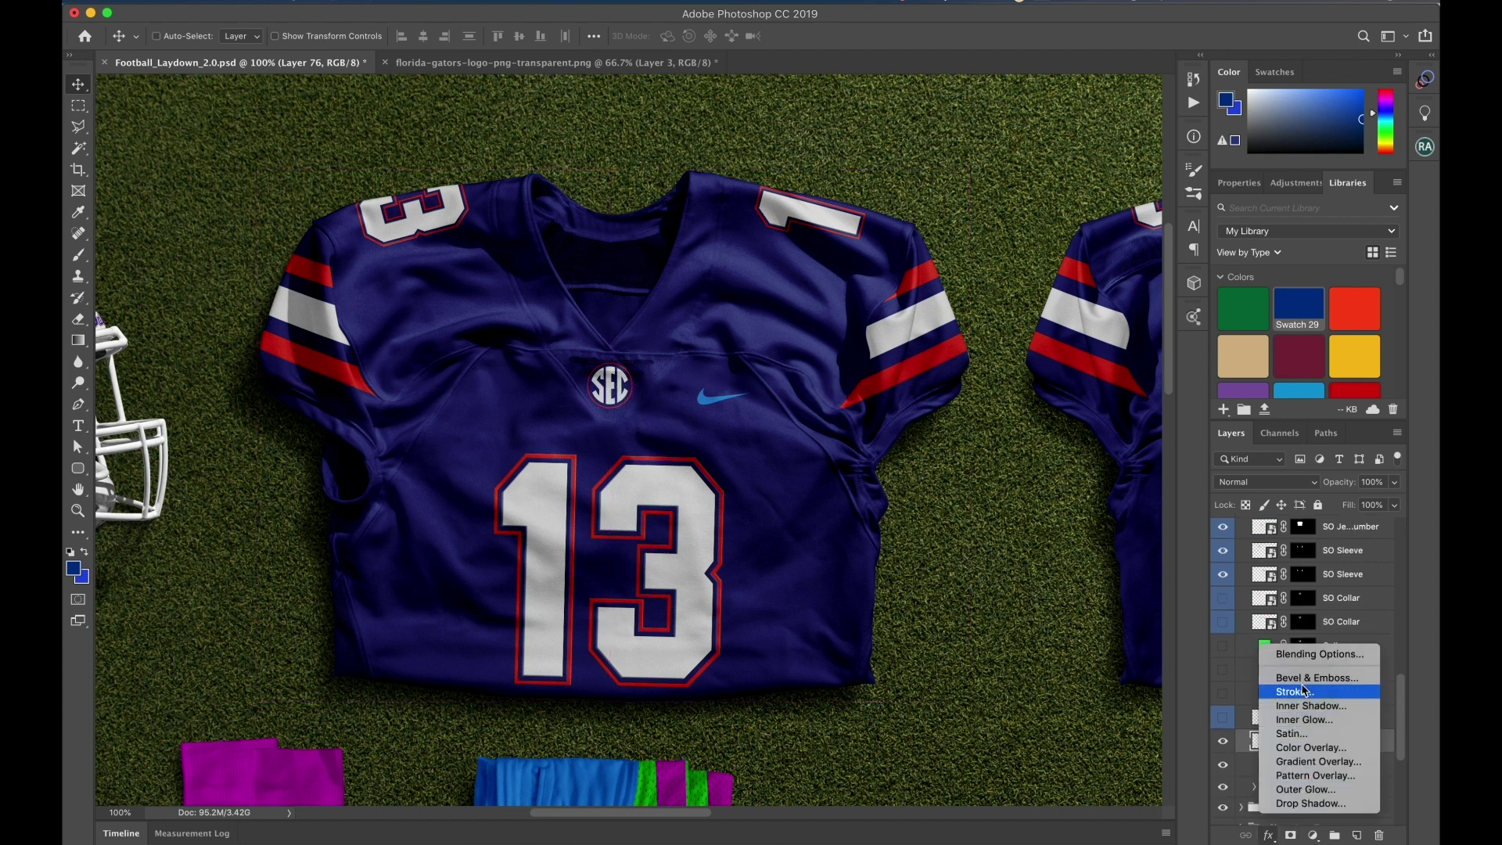
click(924, 576)
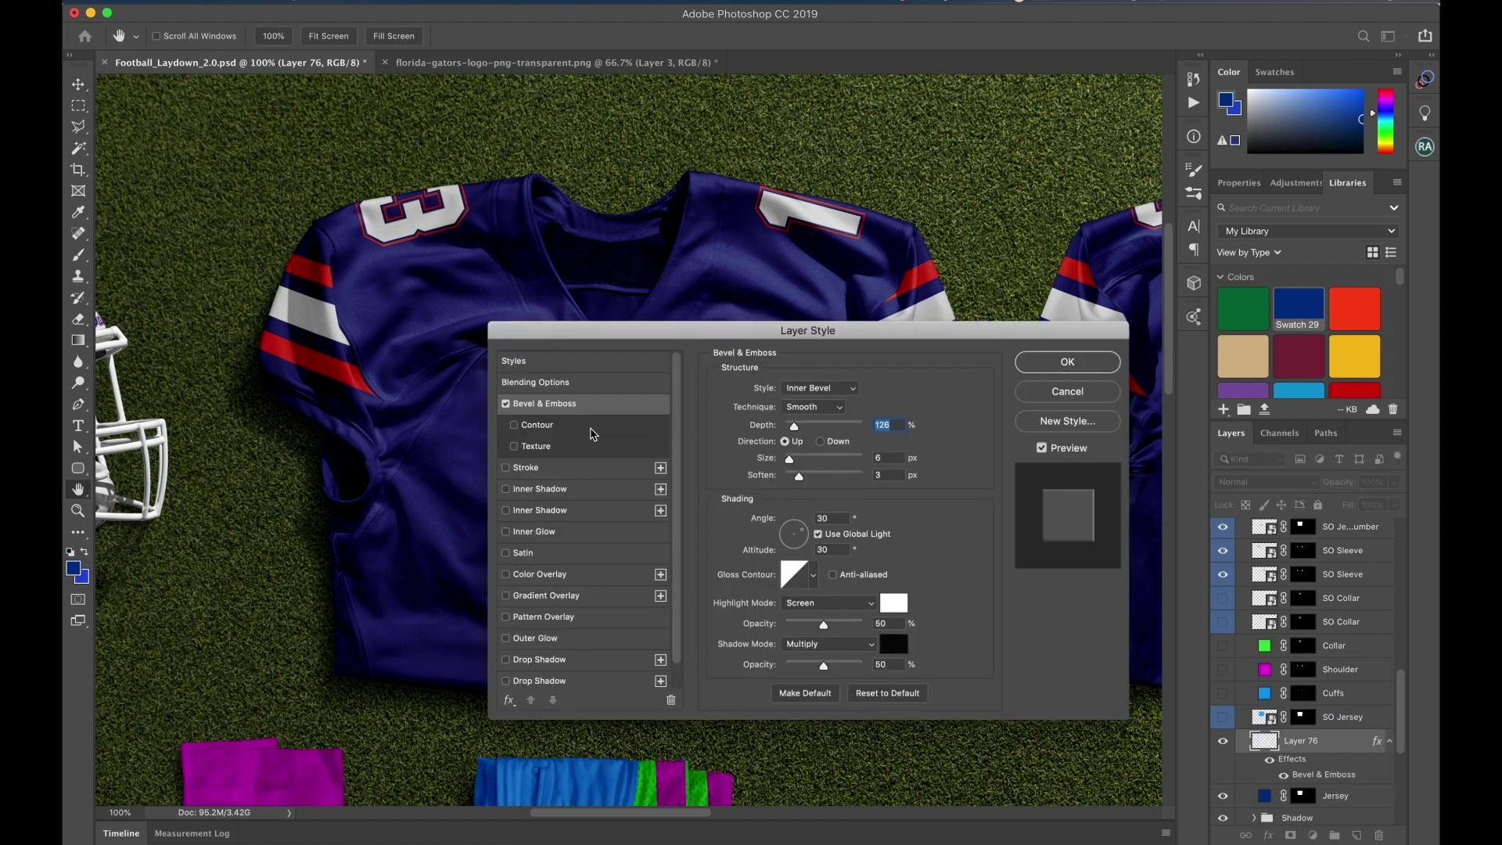
click(566, 663)
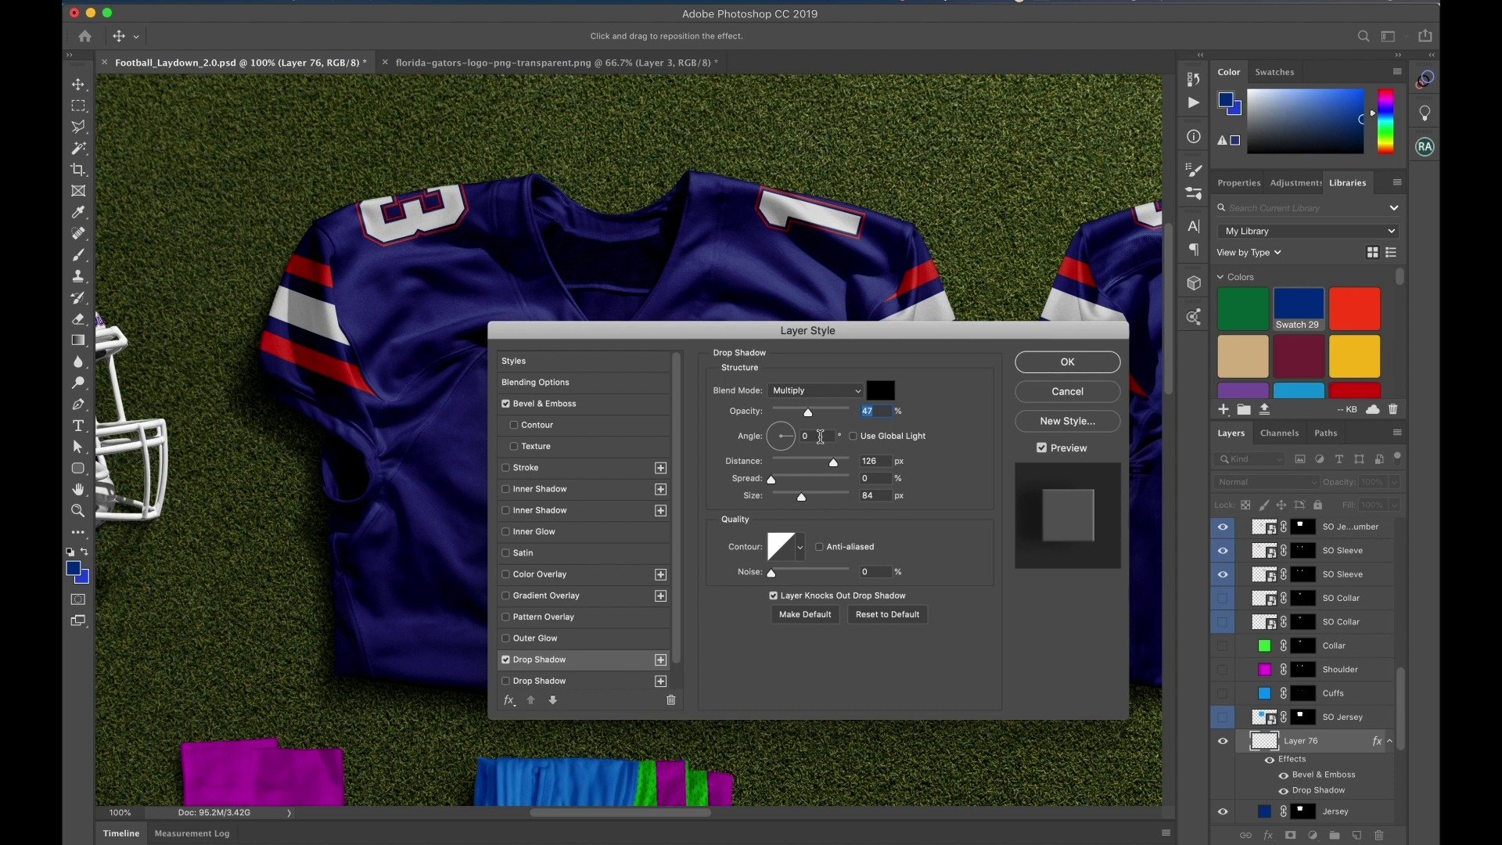
Reduce the SEC patch's drop shadow distance to 4 px, adjust its size and angle, and apply the layer style
drag(800, 337, 769, 467)
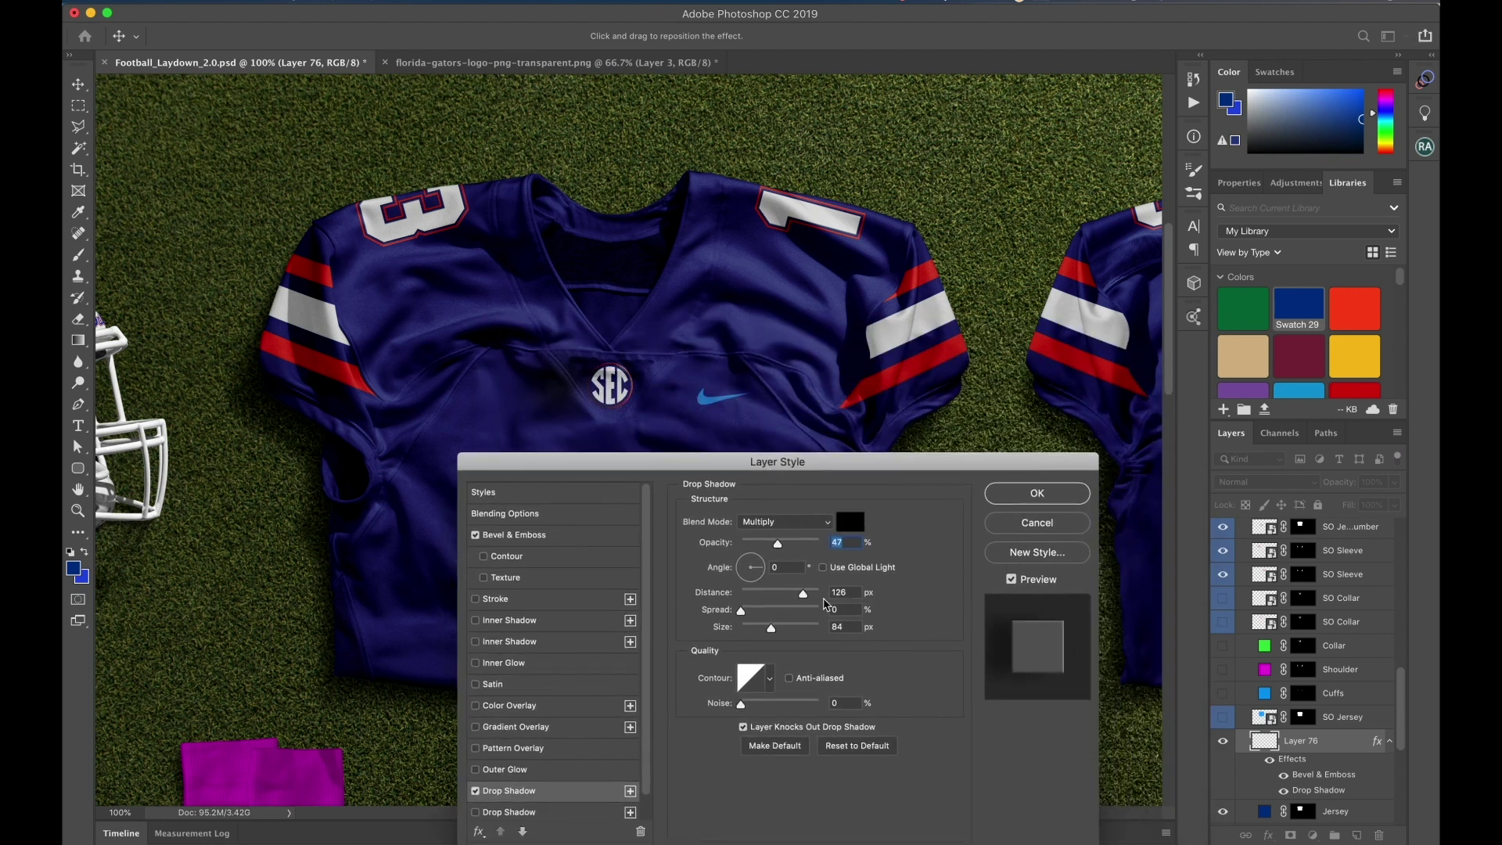
drag(809, 600, 773, 599)
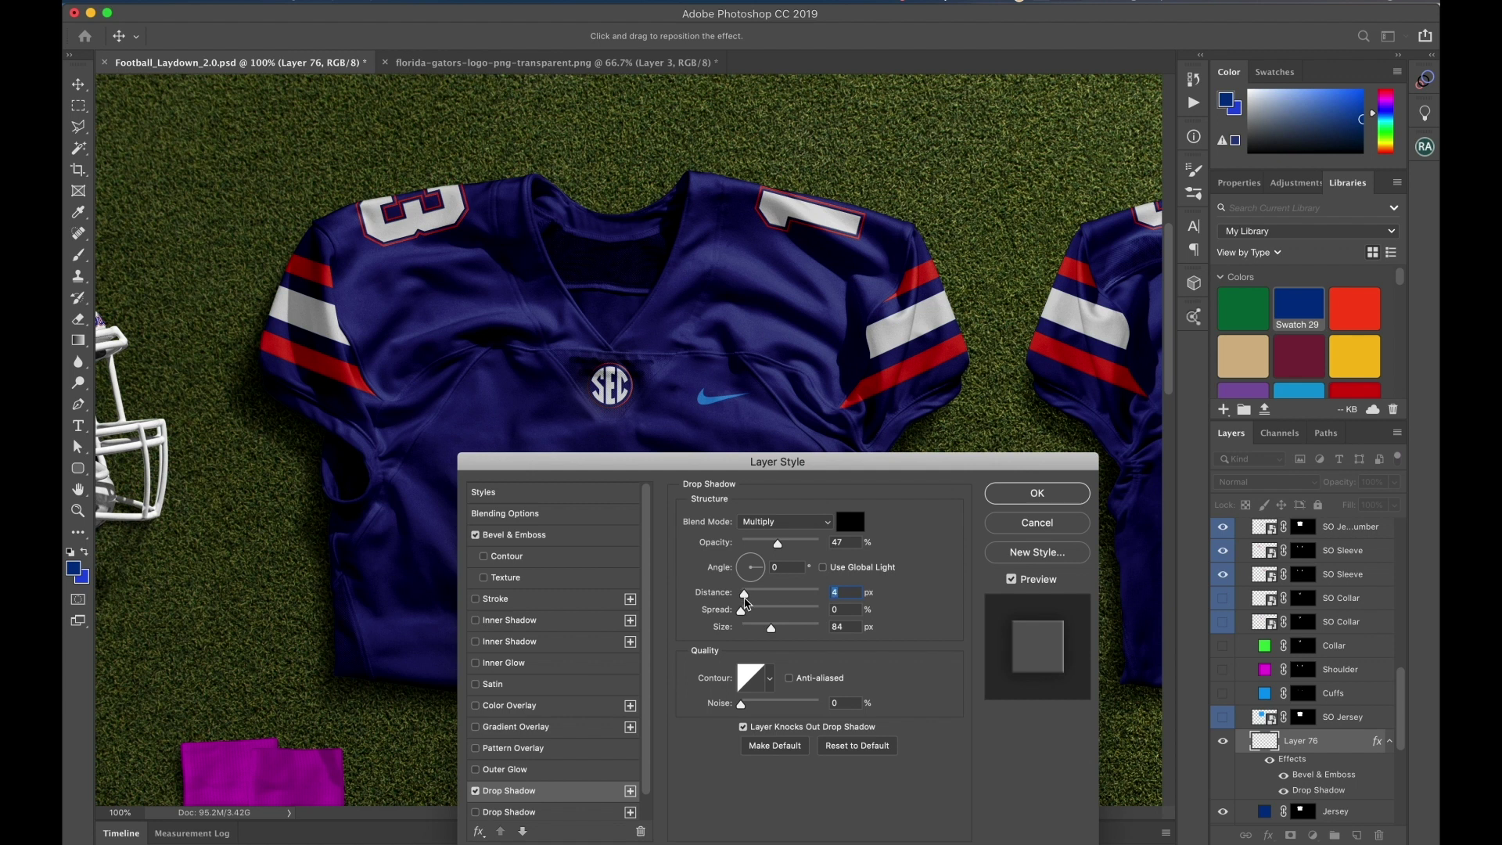
drag(768, 628, 770, 628)
click(759, 557)
click(1037, 494)
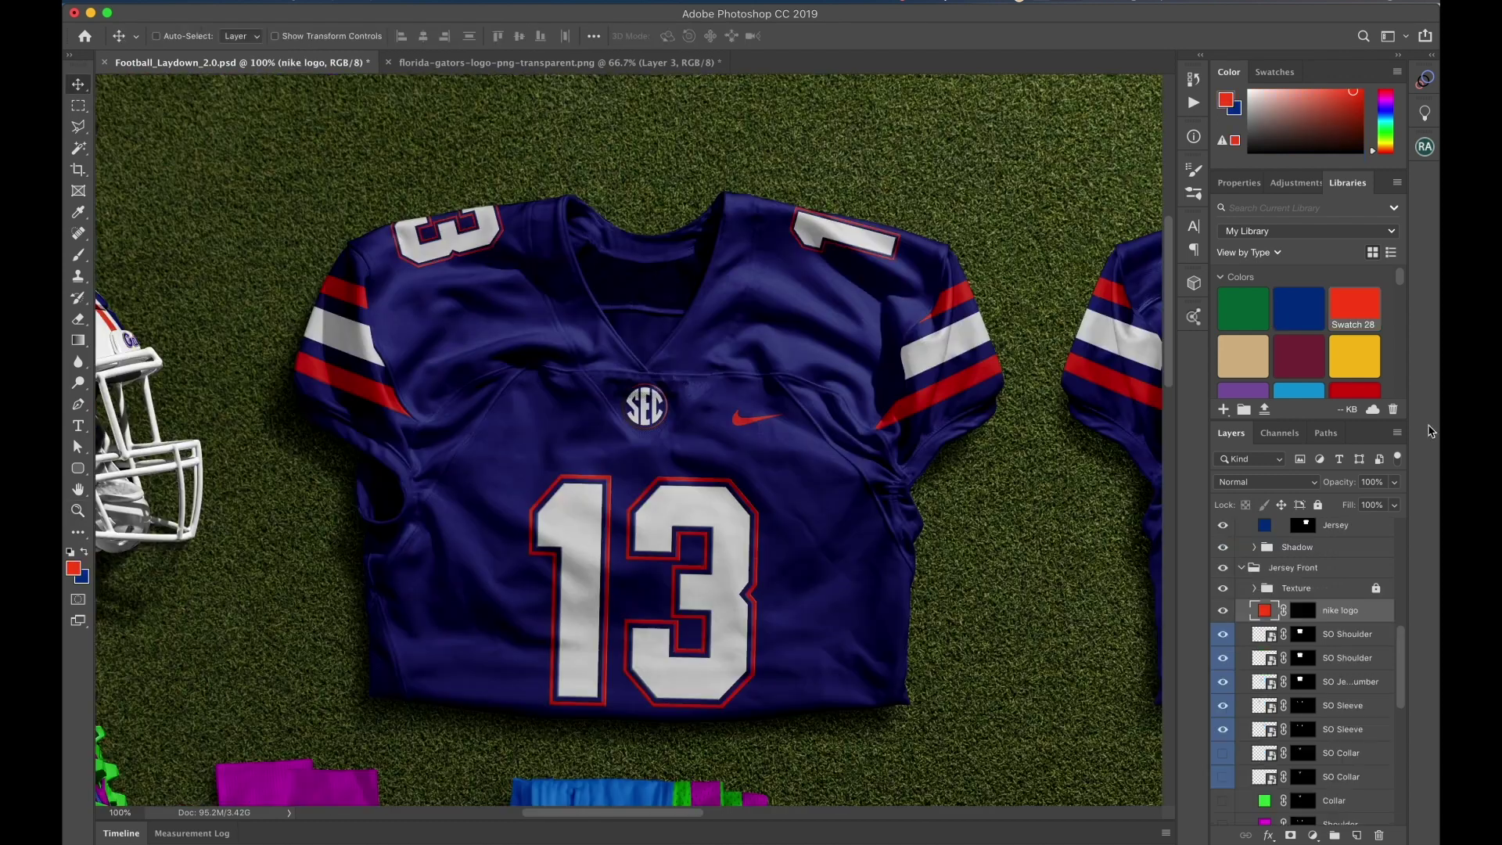
Recolour the front jersey's Nike logo white (#FFFFFF) and give it a thin red stroke through its layer style
scroll(1298, 336, down, 3)
double_click(1265, 610)
click(453, 576)
click(995, 478)
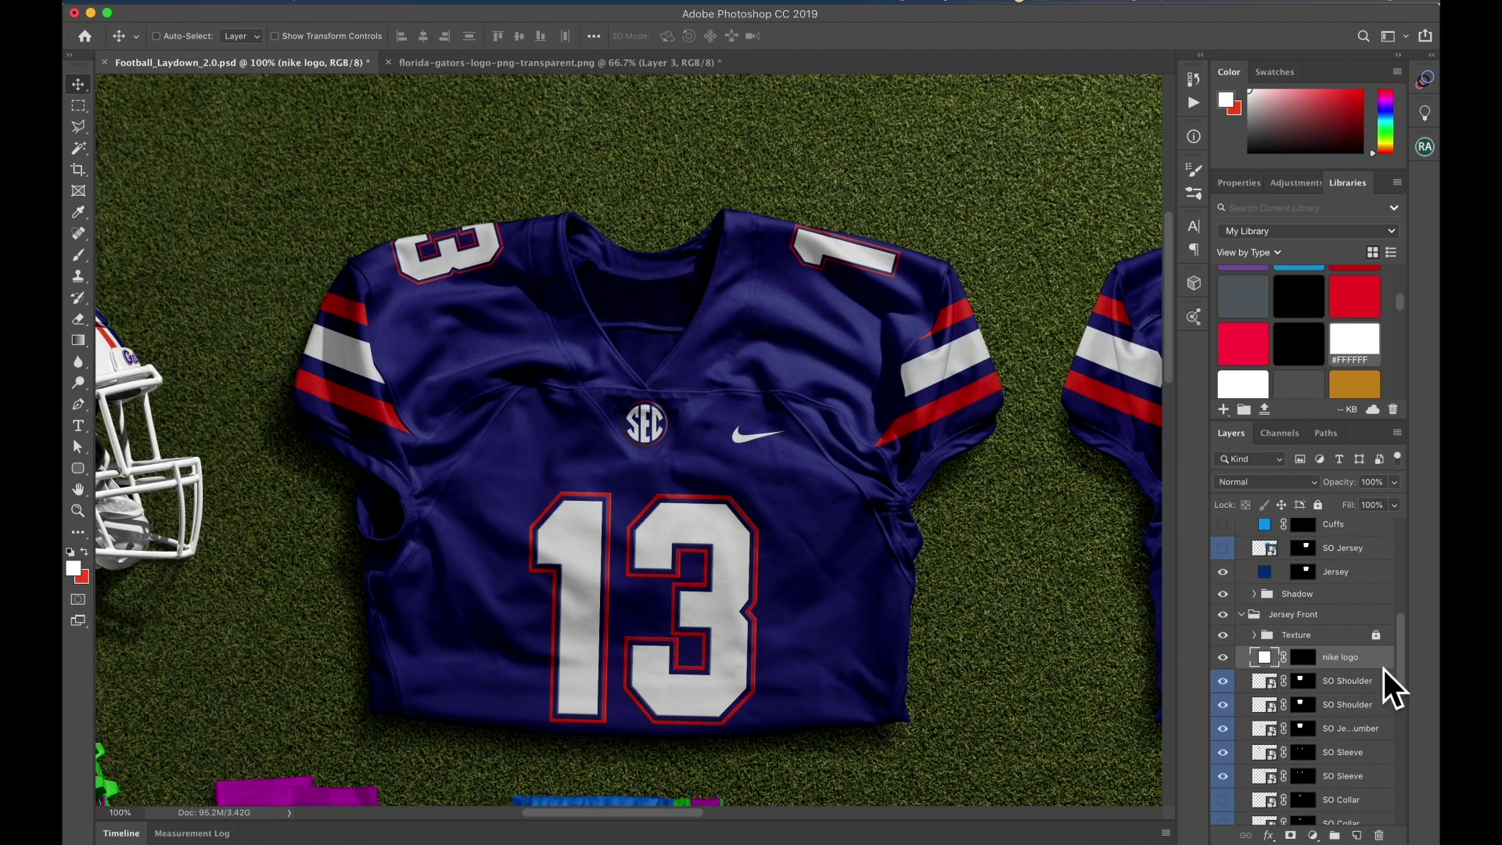
double_click(1362, 661)
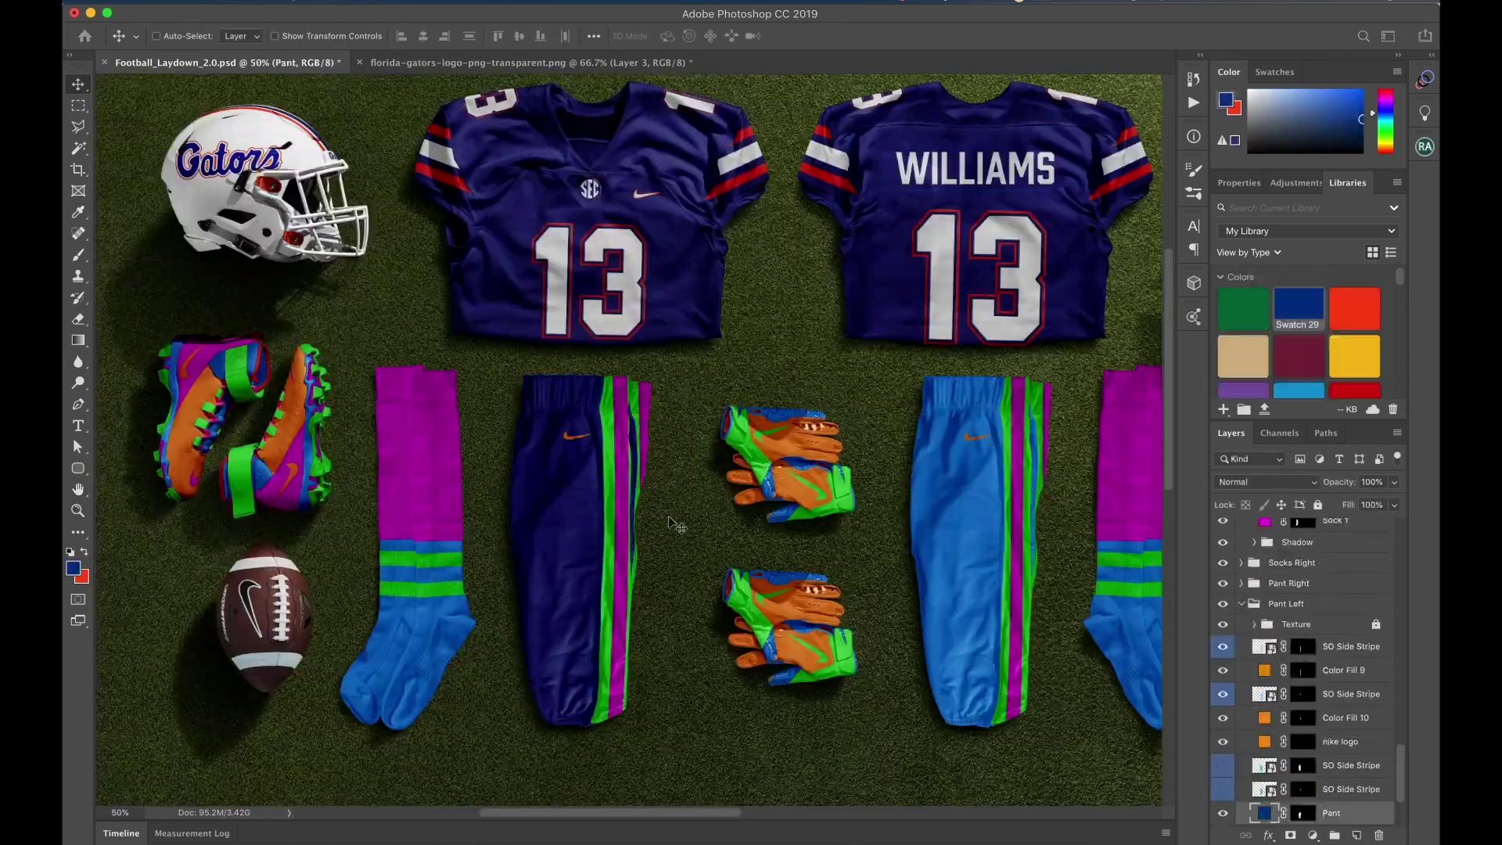
Recolour the pants, side stripes, gloves, socks and high-top cleats in team blue, red and white, except the cleat straps
right_click(1257, 640)
click(1283, 708)
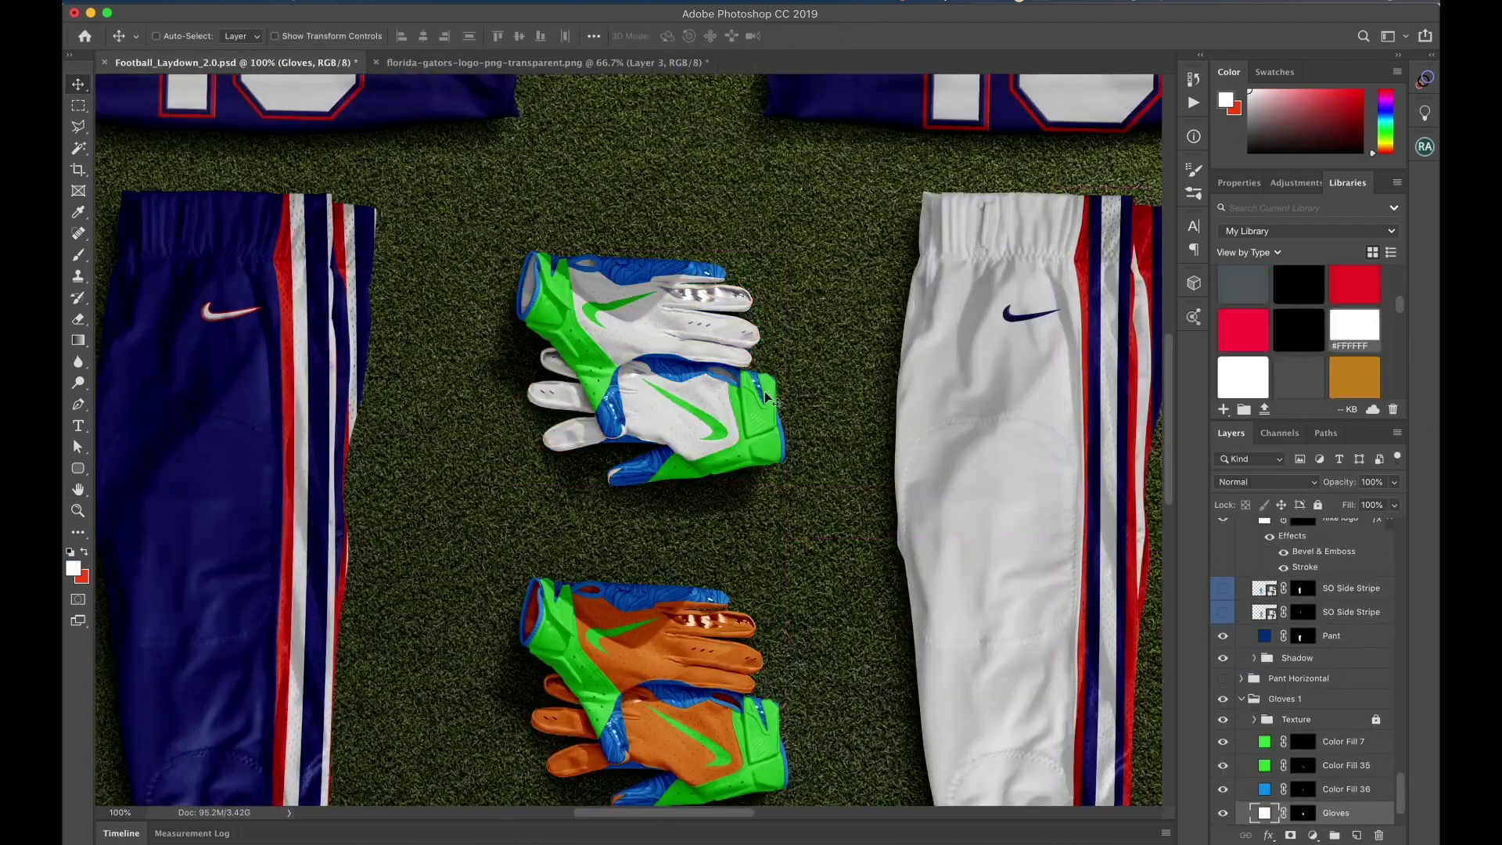
click(1345, 327)
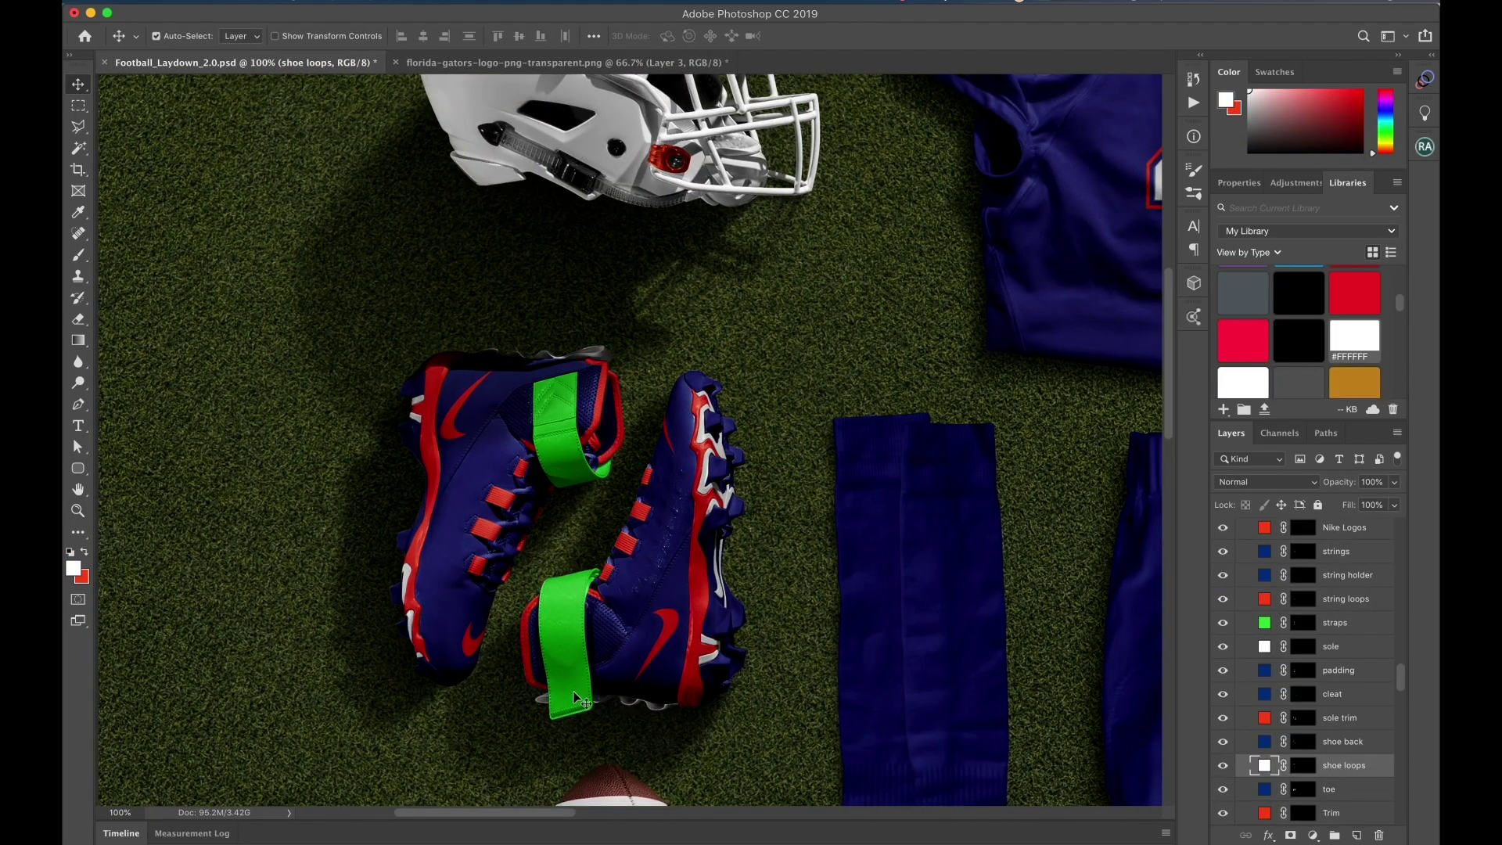
Bring the gator head logo from the florida-gators-logo file into the mockup, directly above the high-top cleats' straps layer
click(574, 692)
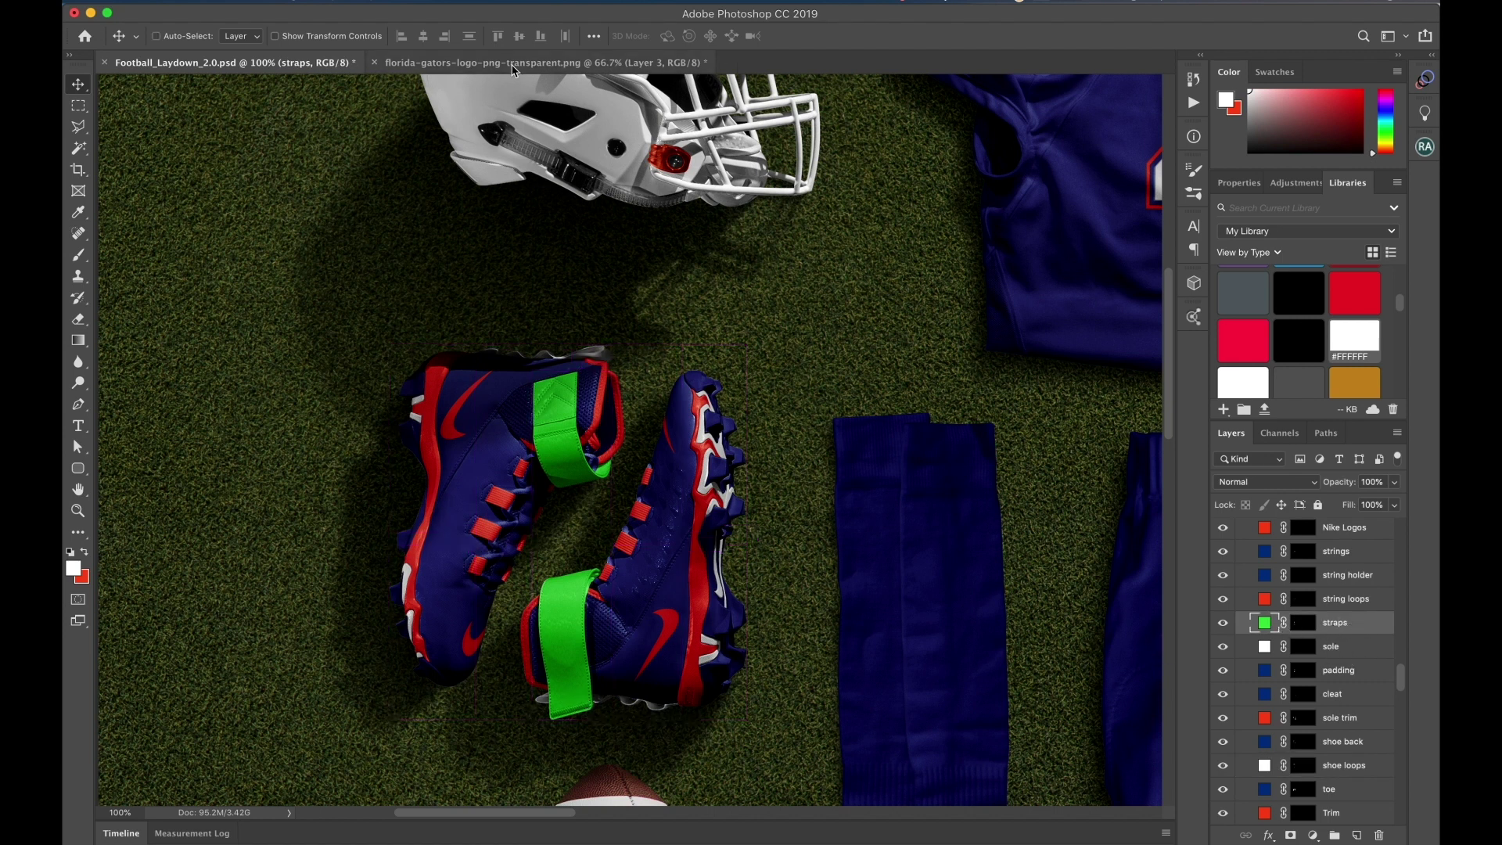
click(540, 62)
super+click(777, 528)
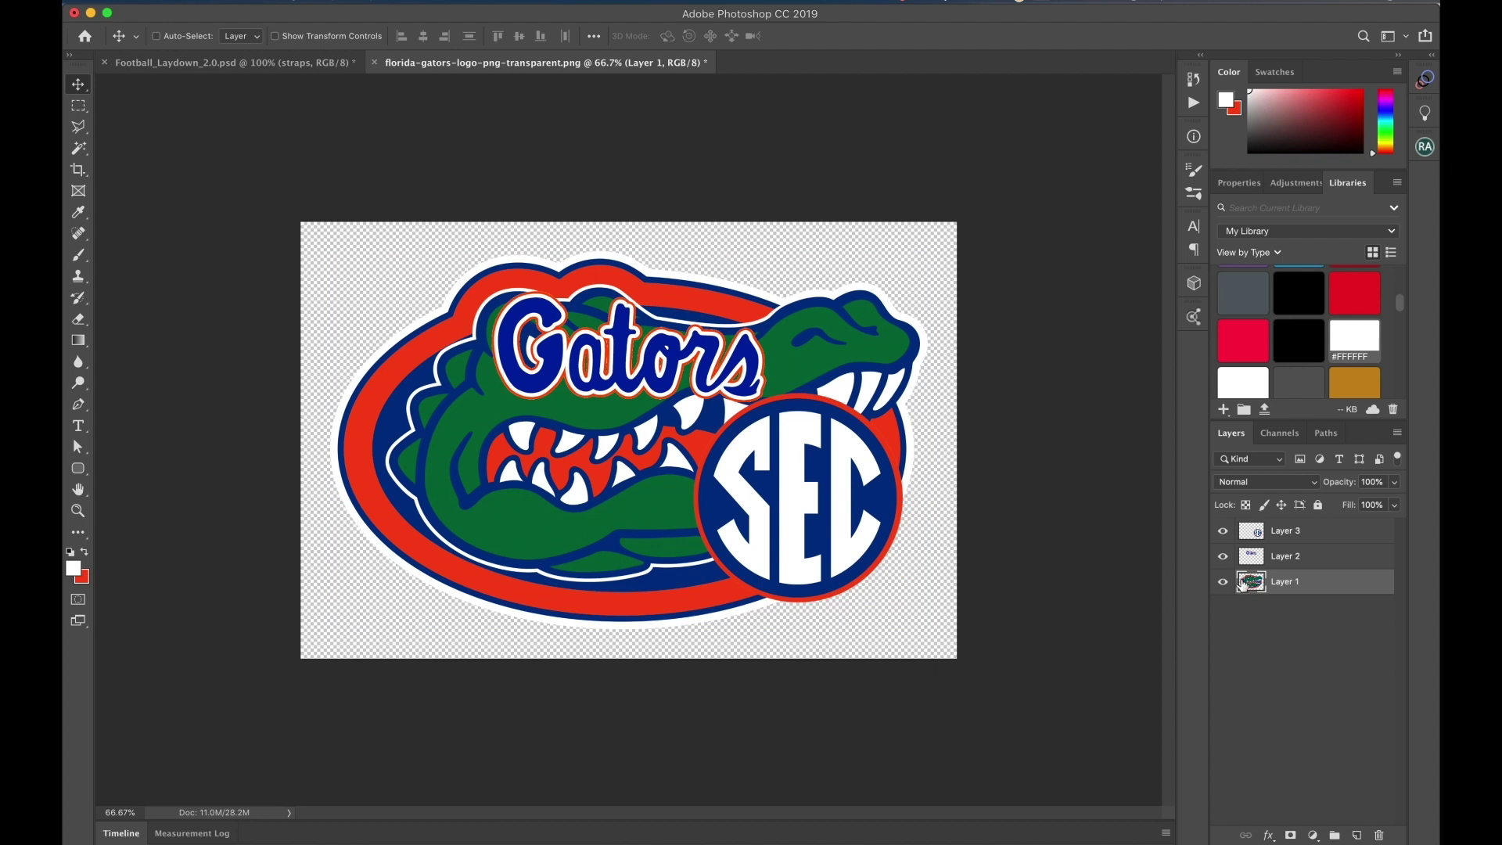
drag(1244, 584, 578, 592)
Scale the gator logo to 33.15%, rotate it -90° and place it over the lower cleat's strap
key(super+minus)
key(super+t)
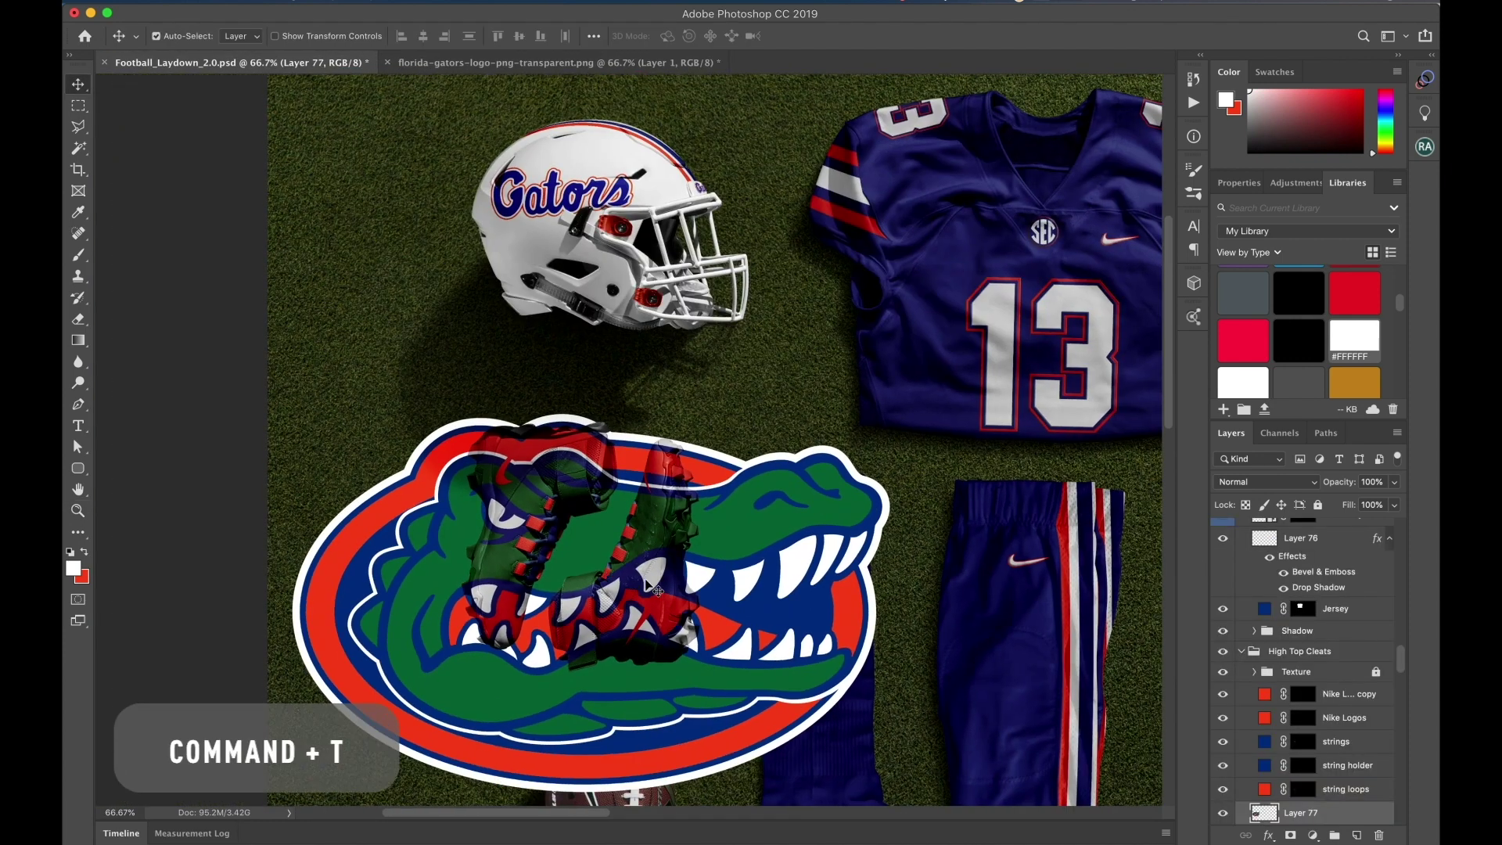
drag(925, 609, 577, 675)
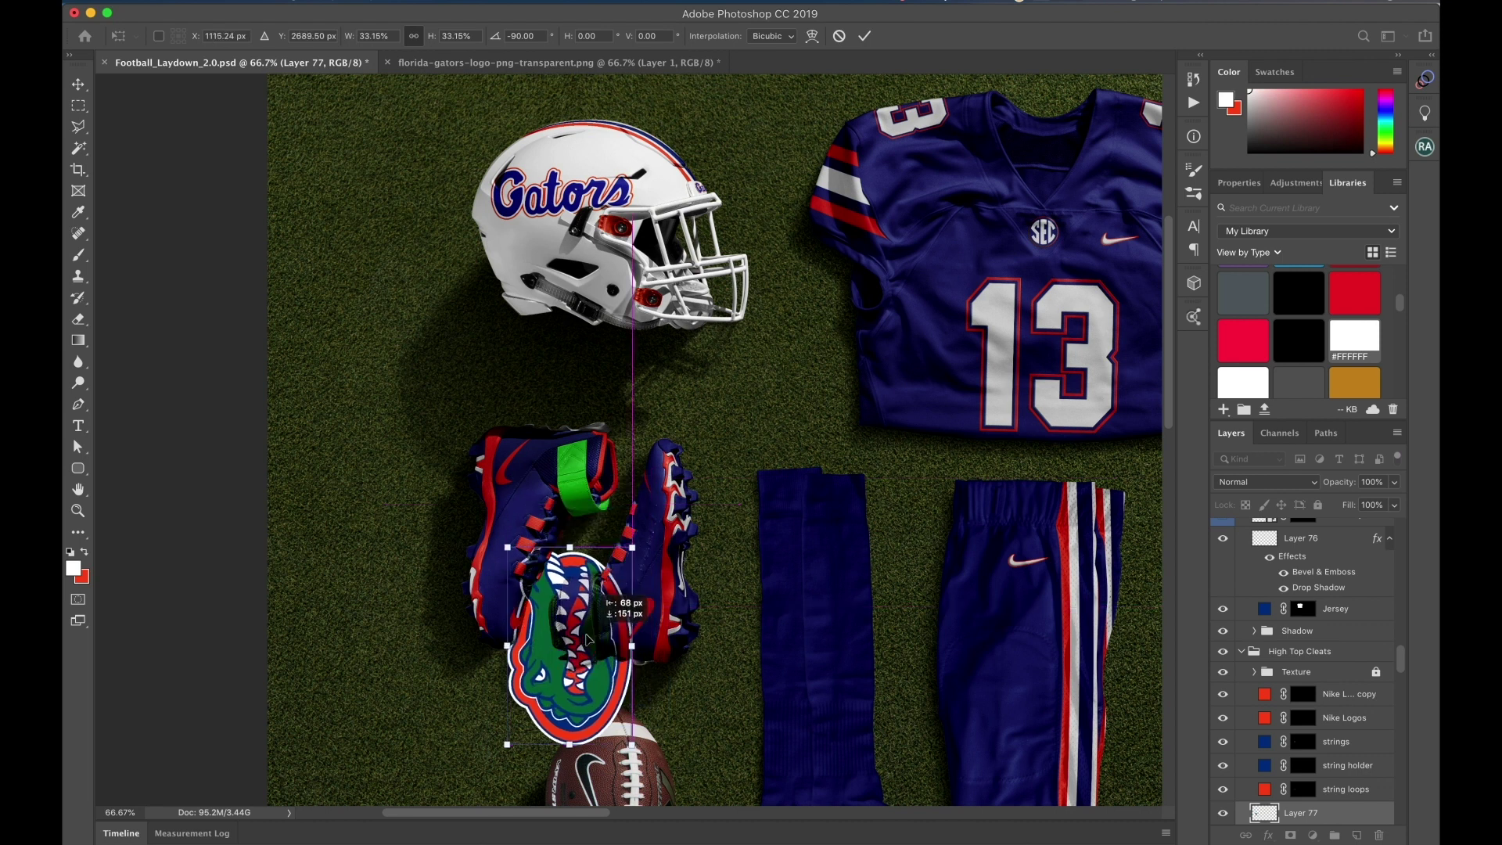
key(Return)
key(super+equal)
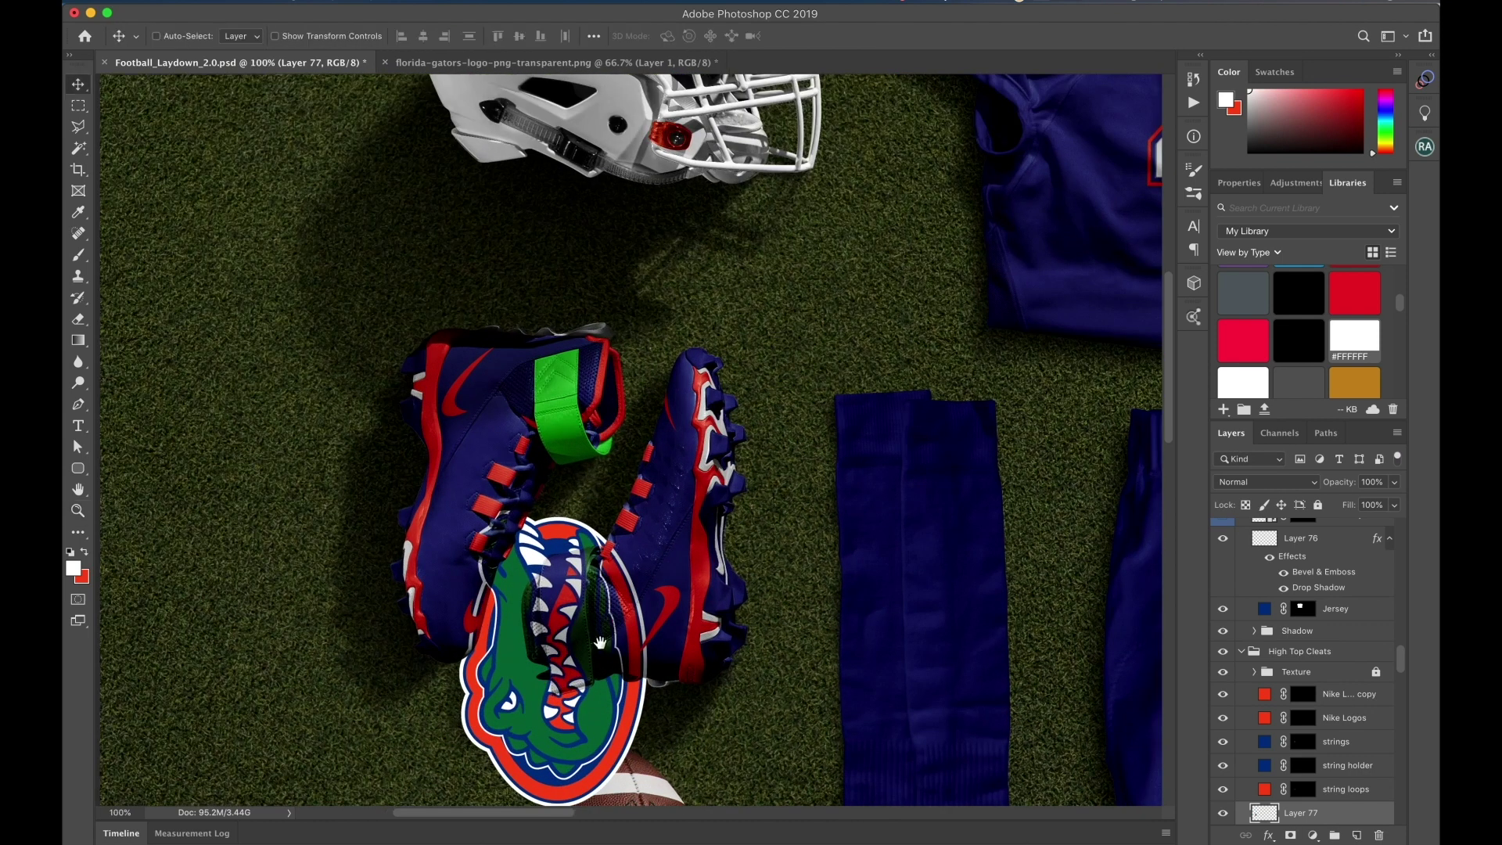
Clip the gator logo layer to the cleats' straps layer
scroll(1342, 749, down, 4)
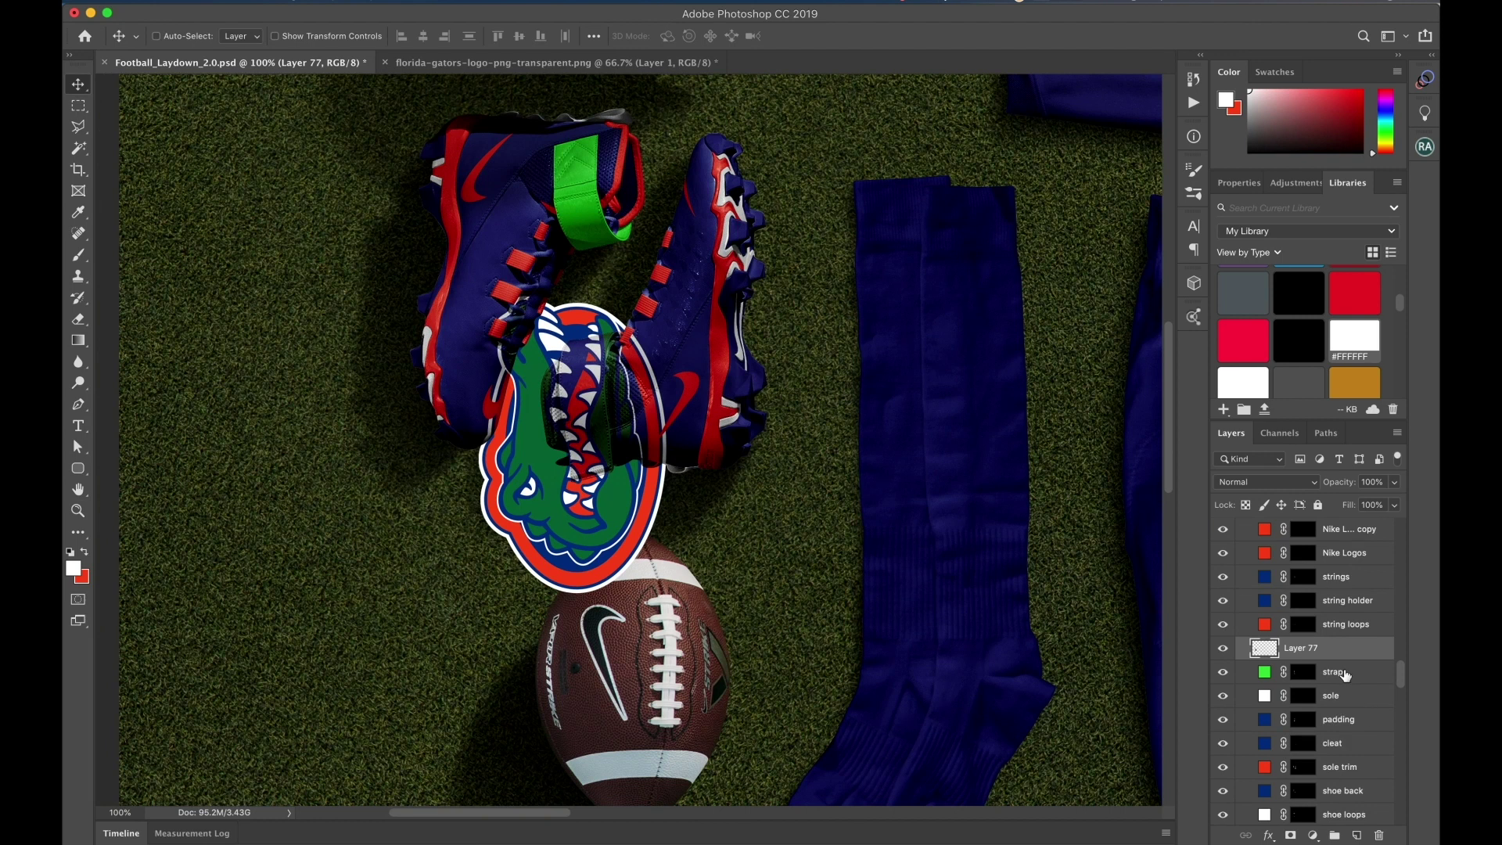
key(alt)
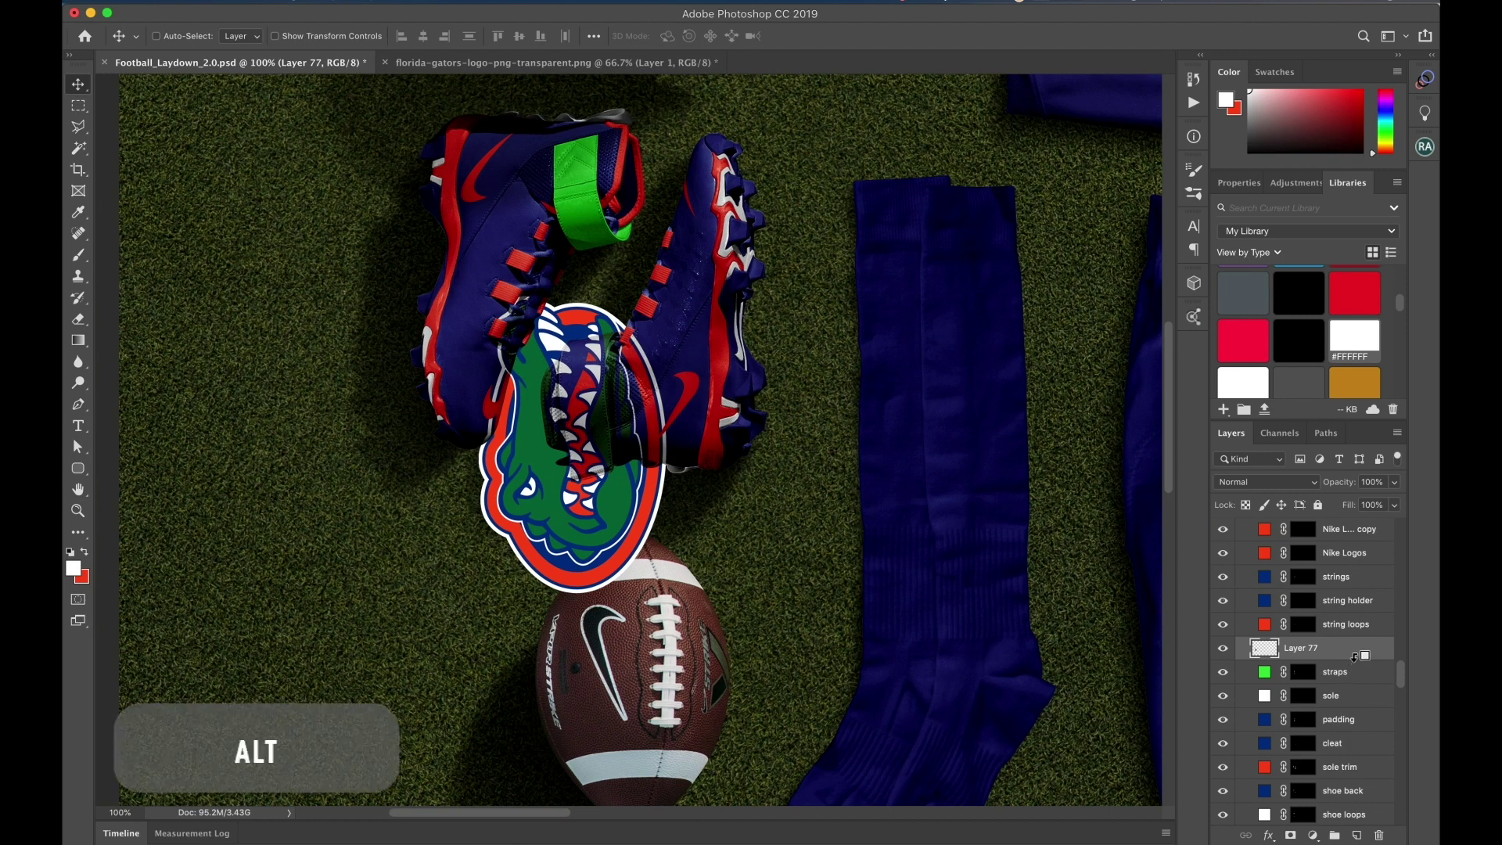
alt+click(1363, 658)
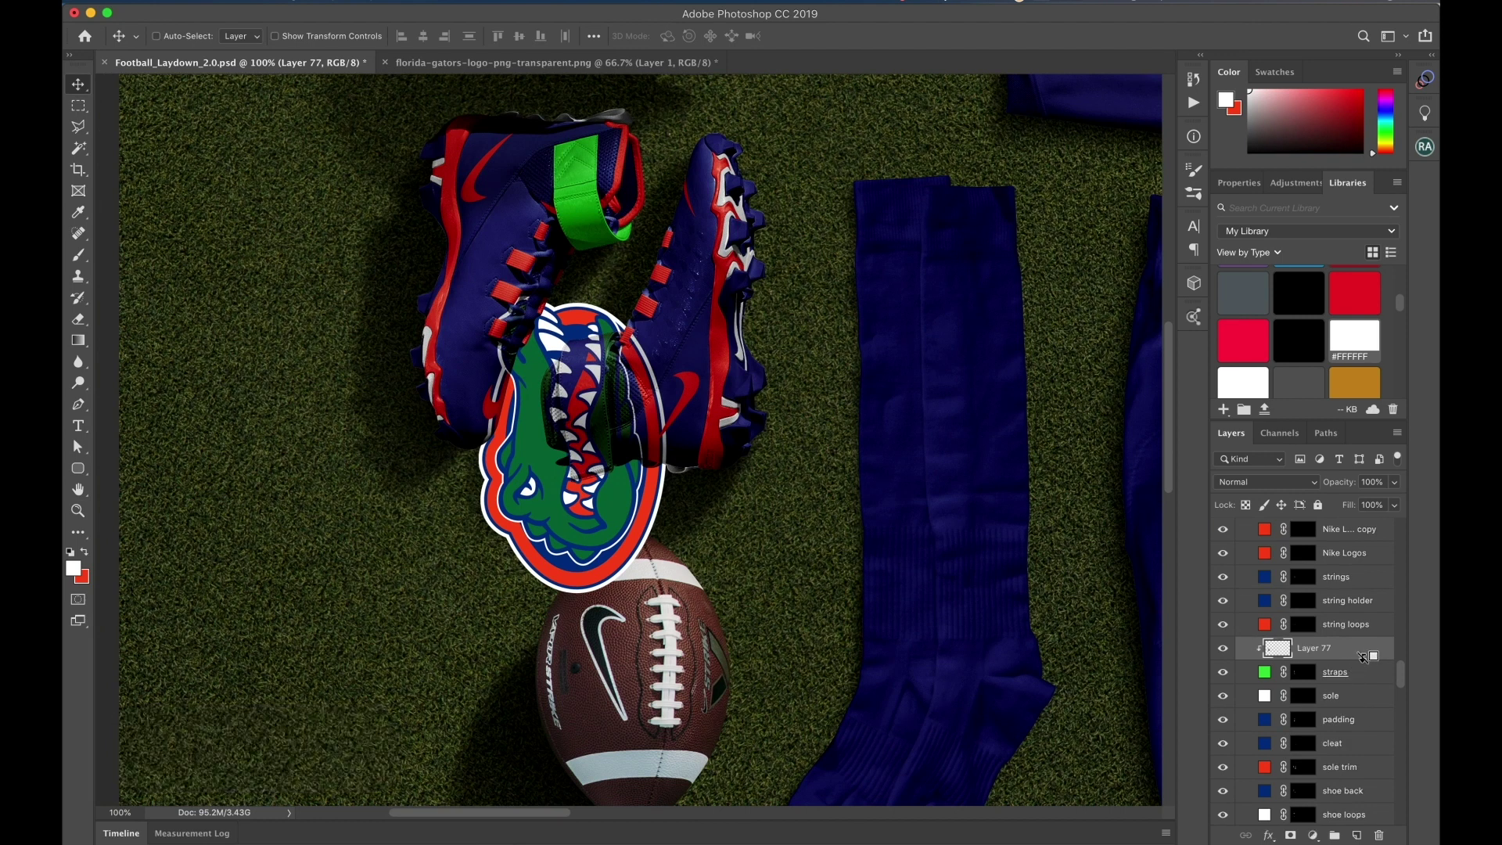
Scale the clipped gator logo to 84.06% and shift it so the teeth run along the lower cleat's strap
scroll(1332, 656, up, 1)
key(super+t)
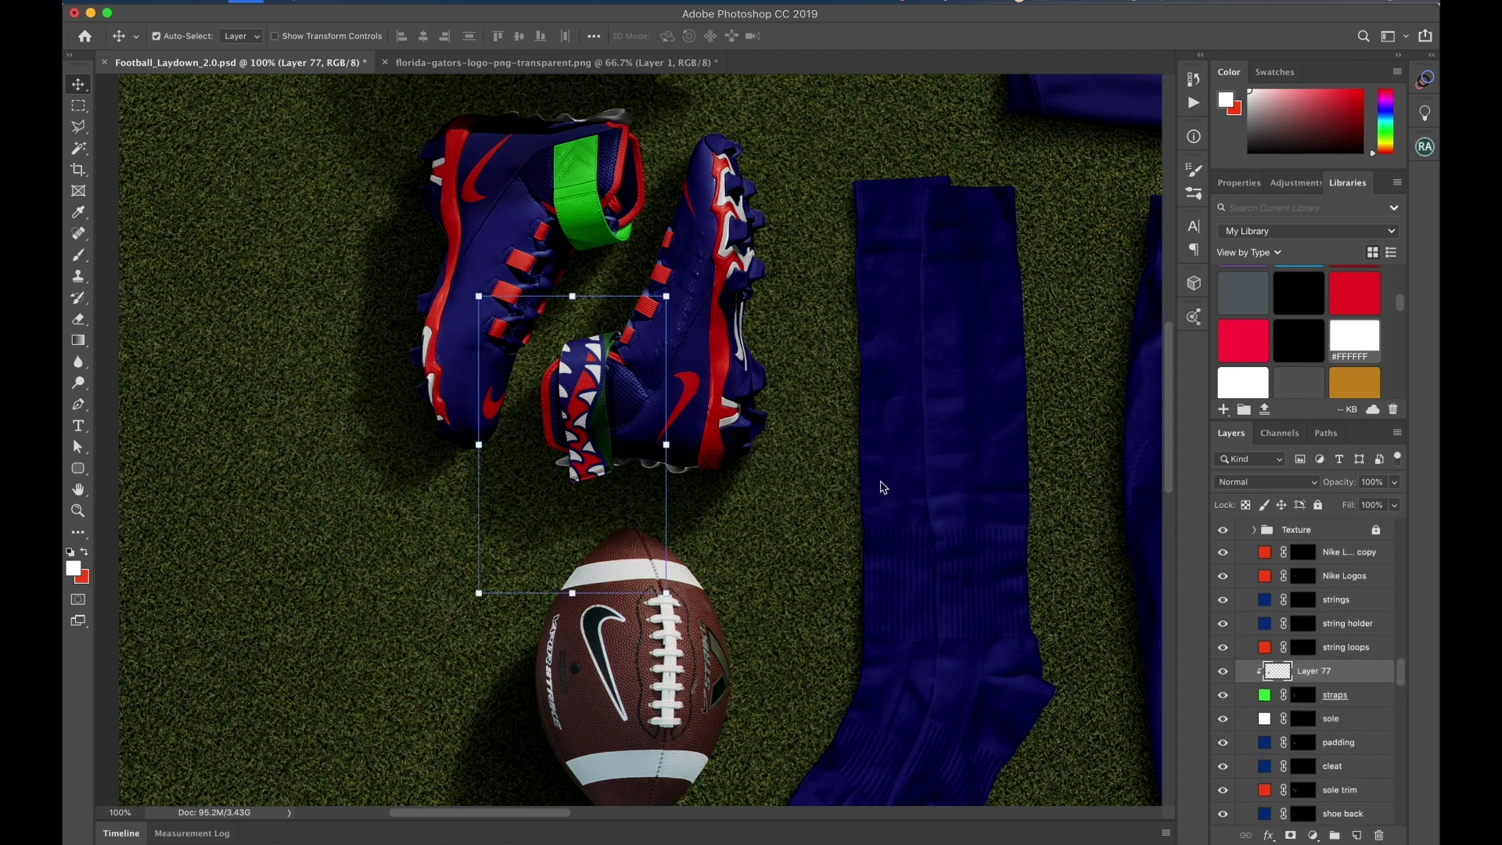
scroll(590, 383, up, 2)
drag(488, 519, 509, 514)
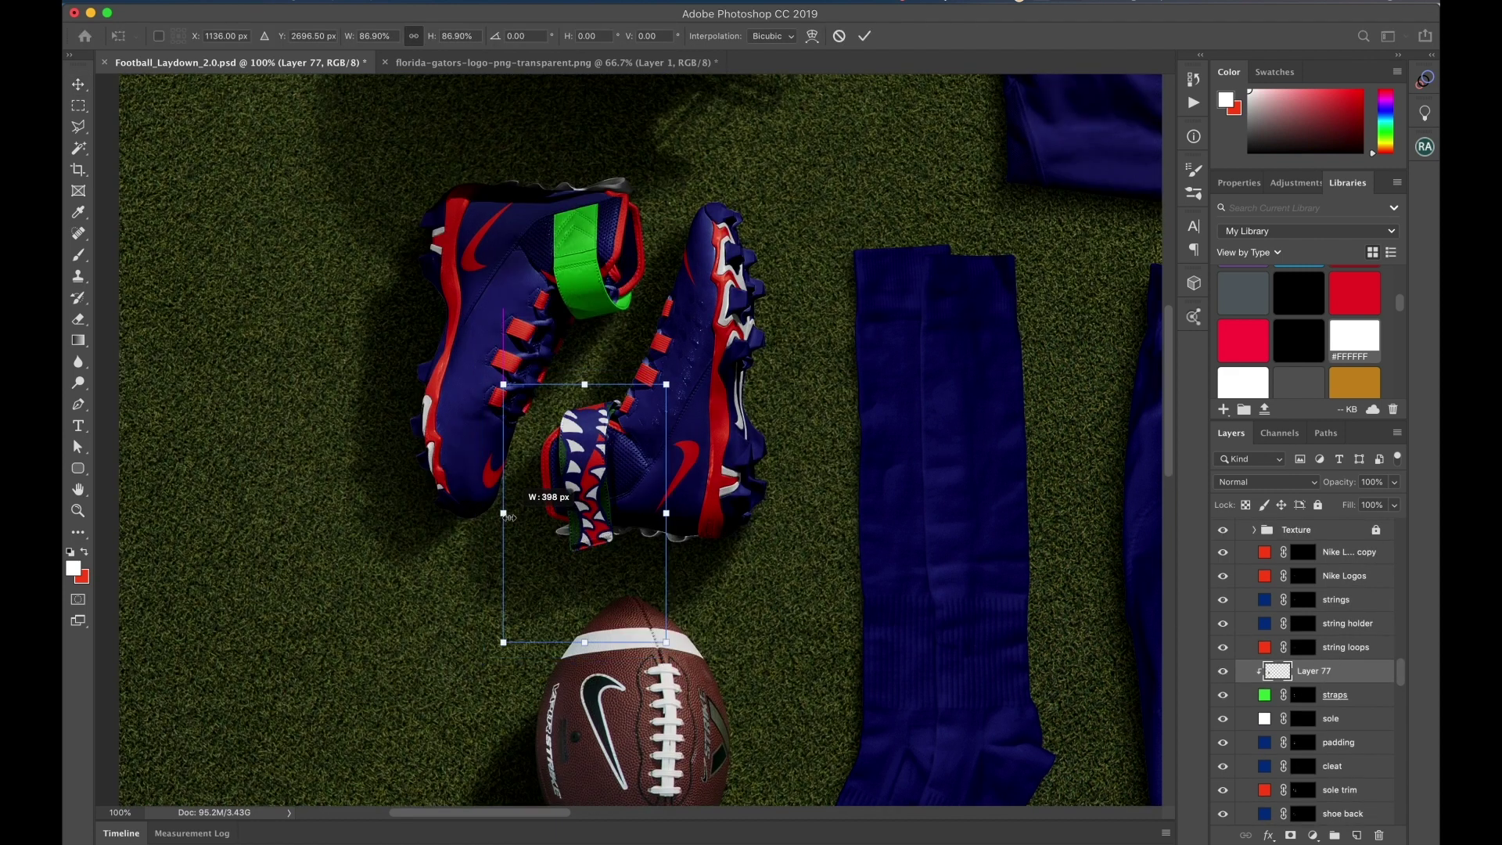
drag(618, 520, 613, 497)
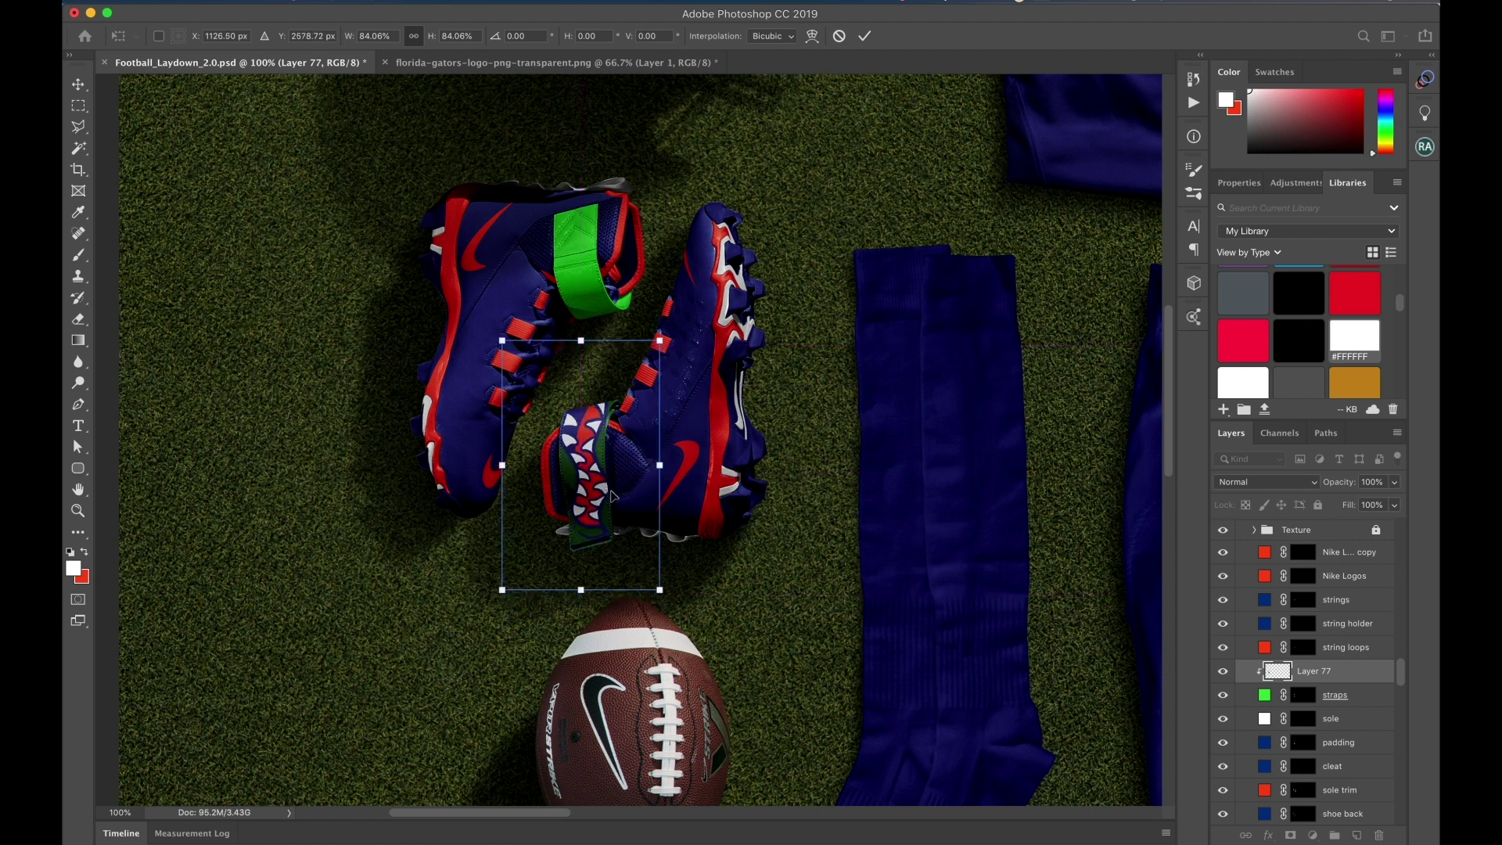
key(Return)
scroll(612, 497, up, 2)
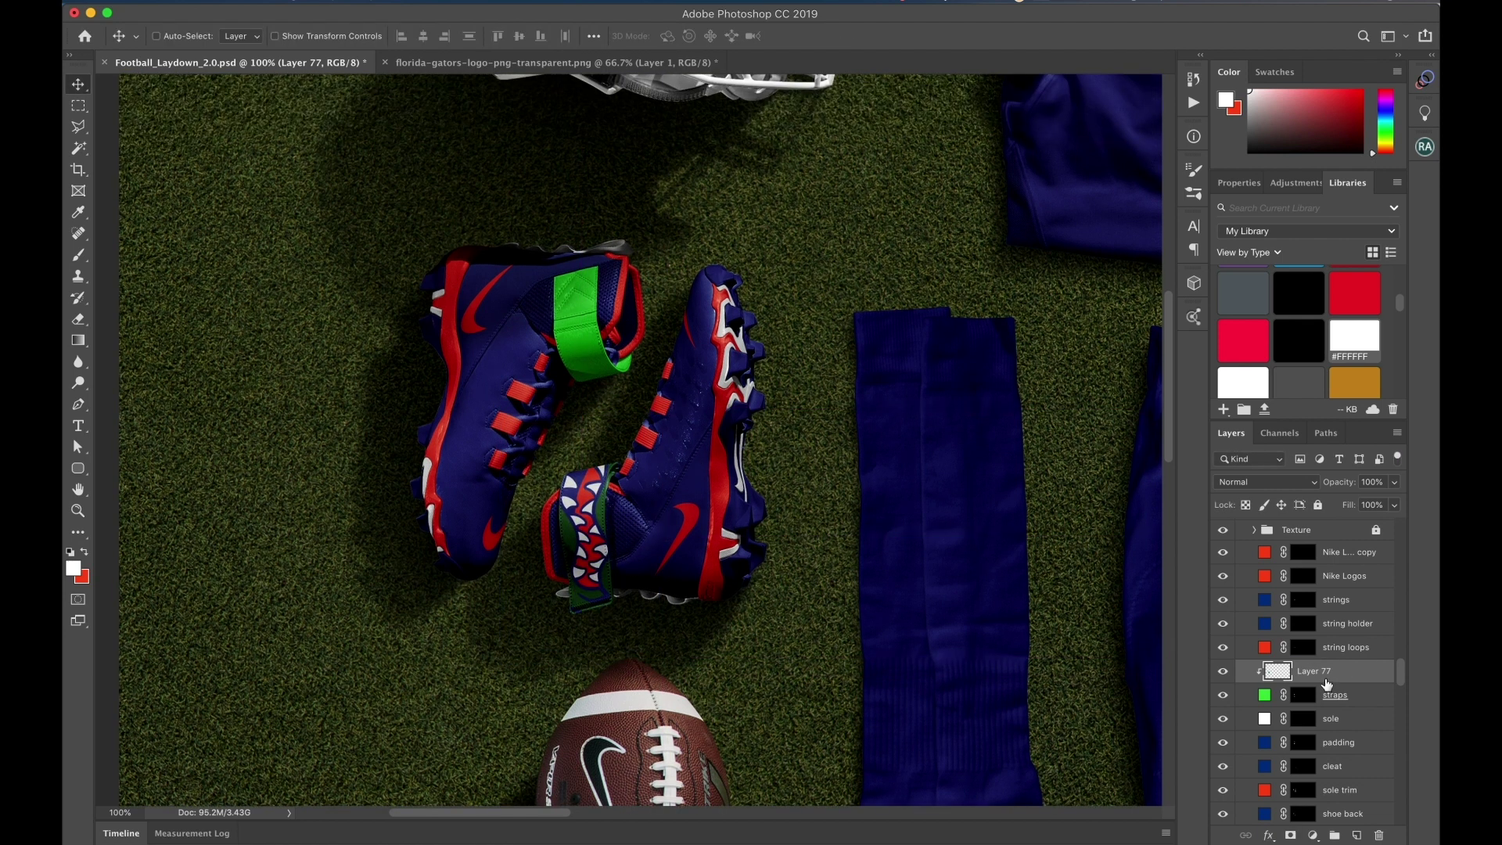
Duplicate the gator logo, rotate the copy to fit the upper cleat's strap and clip it to the straps layer
key(super+j)
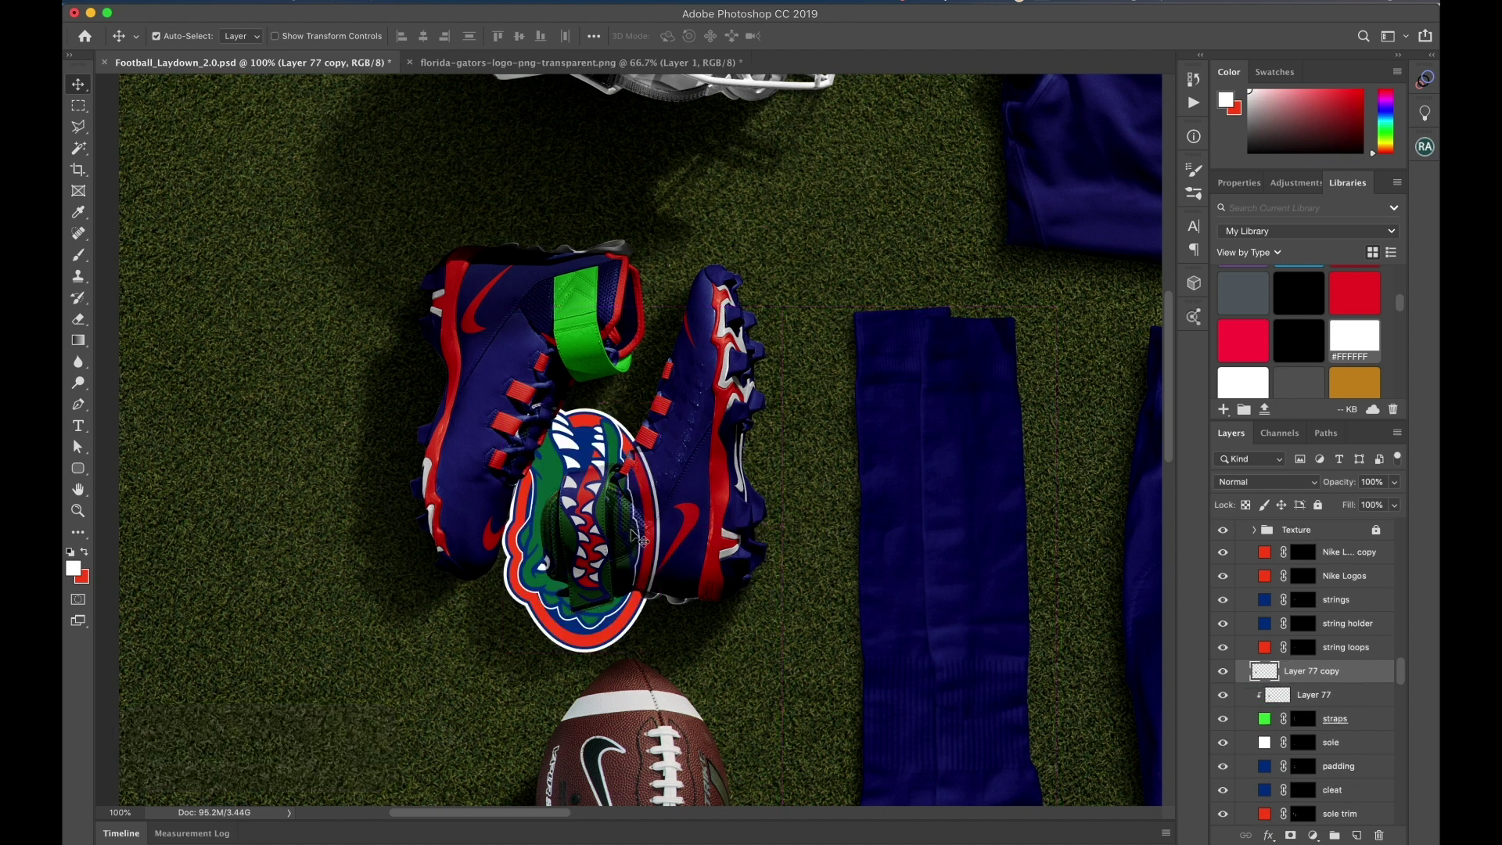
key(super+t)
drag(739, 588, 594, 228)
drag(695, 321, 724, 293)
key(Return)
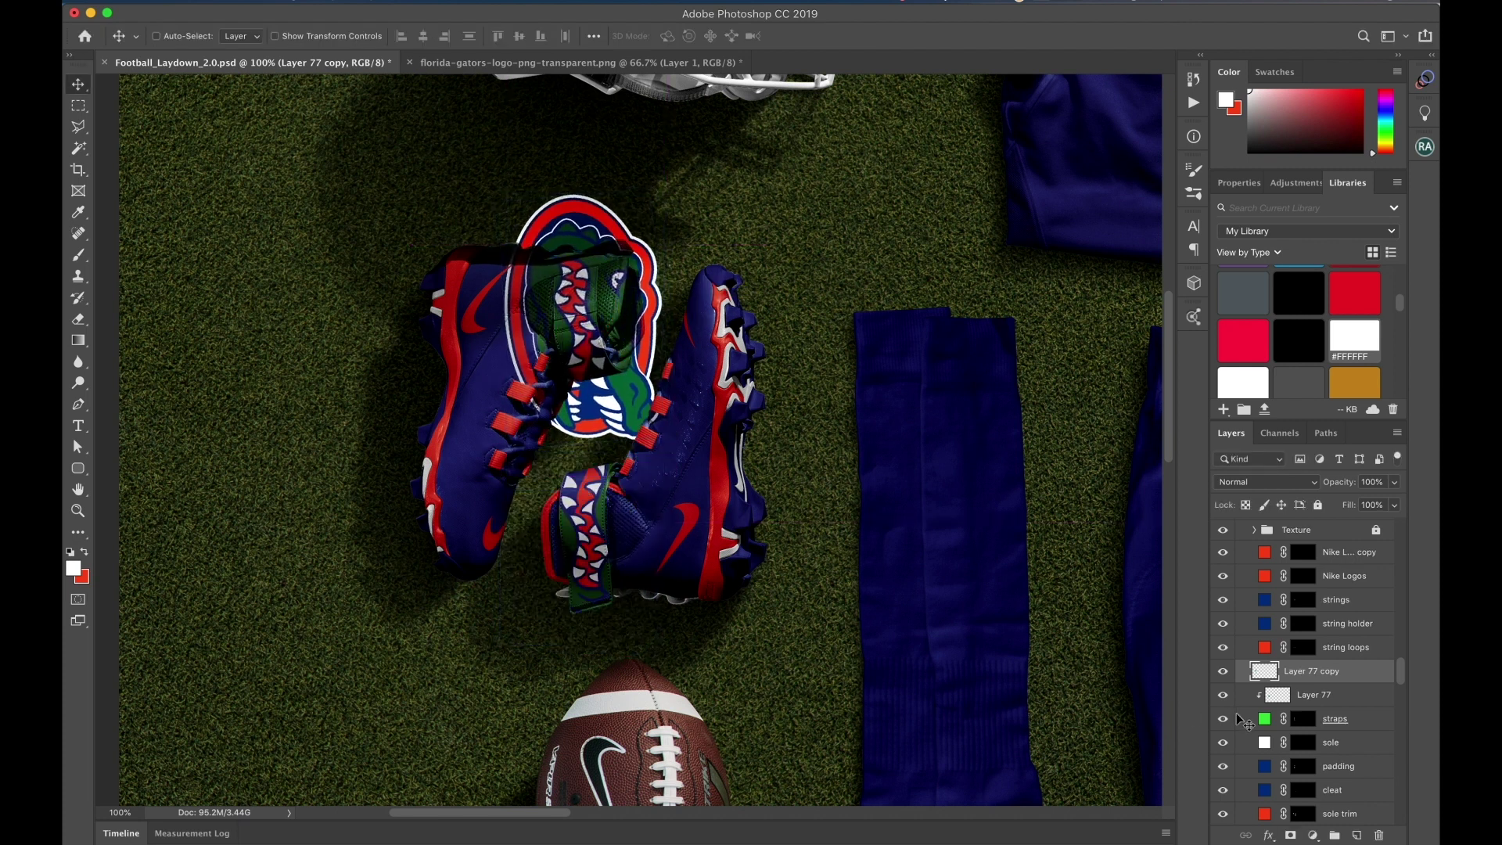
alt+click(1338, 679)
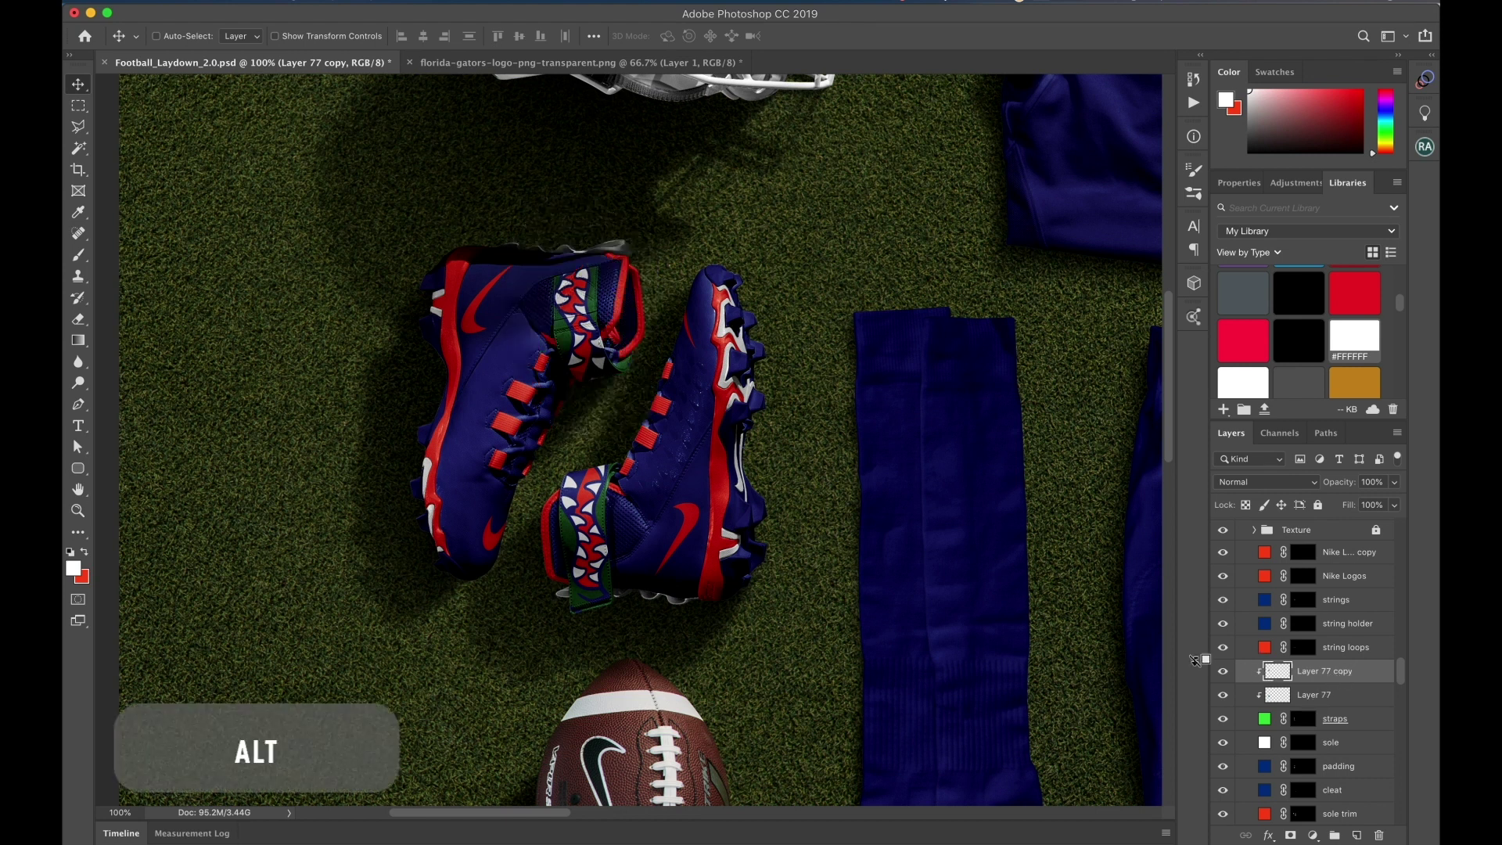
Recolour the low-top cleats in team white, blue and red
key(z)
alt+click(739, 470)
scroll(861, 509, up, 4)
scroll(861, 508, right, 6)
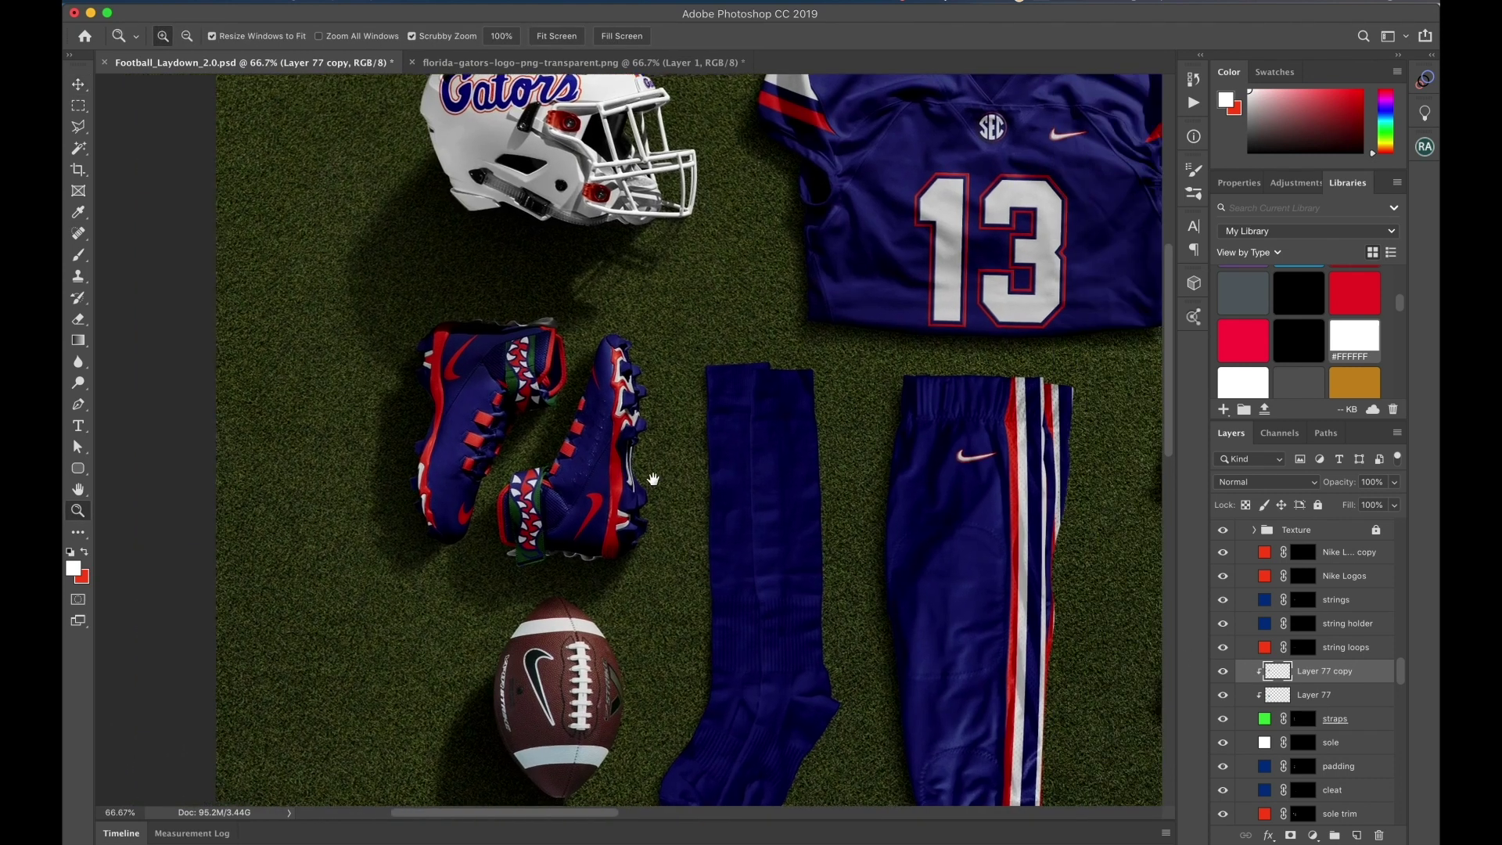
click(965, 555)
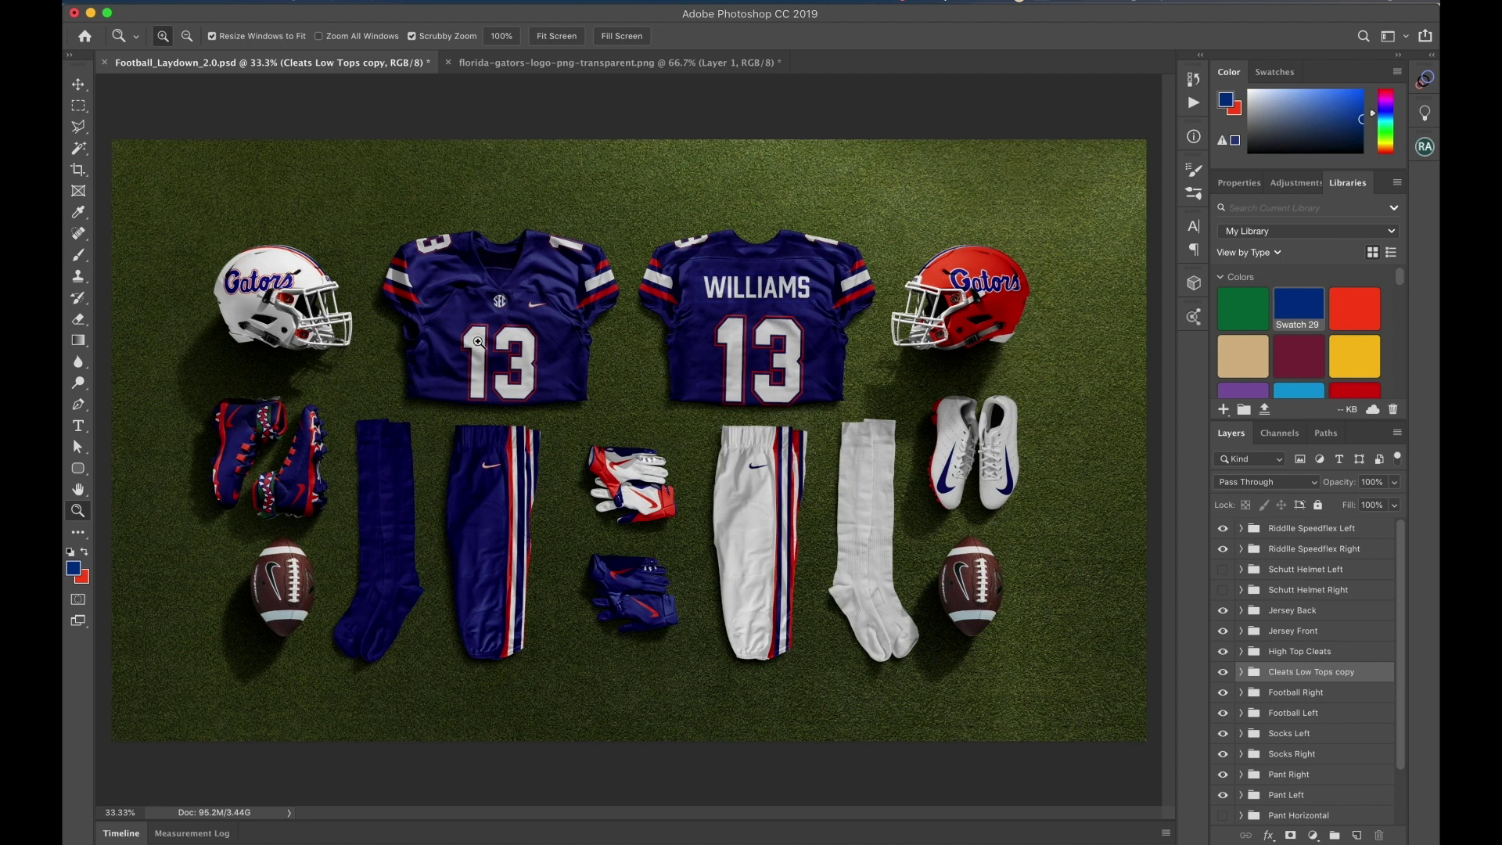
Bring the gator head logo from the florida-gators-logo file in directly above the front jersey's Jersey layer
drag(478, 342, 1187, 651)
key(v)
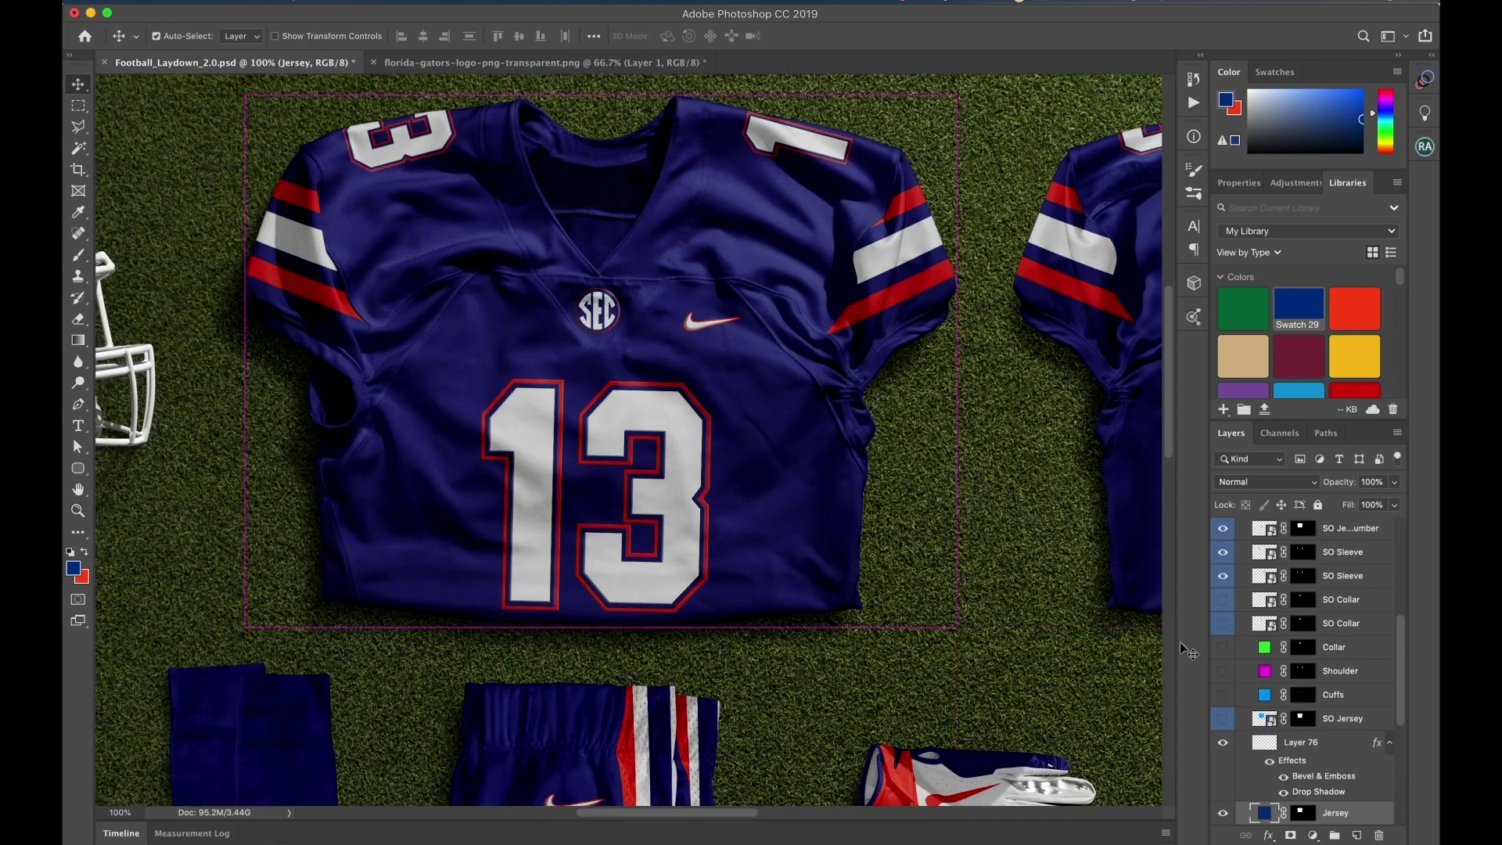
click(540, 64)
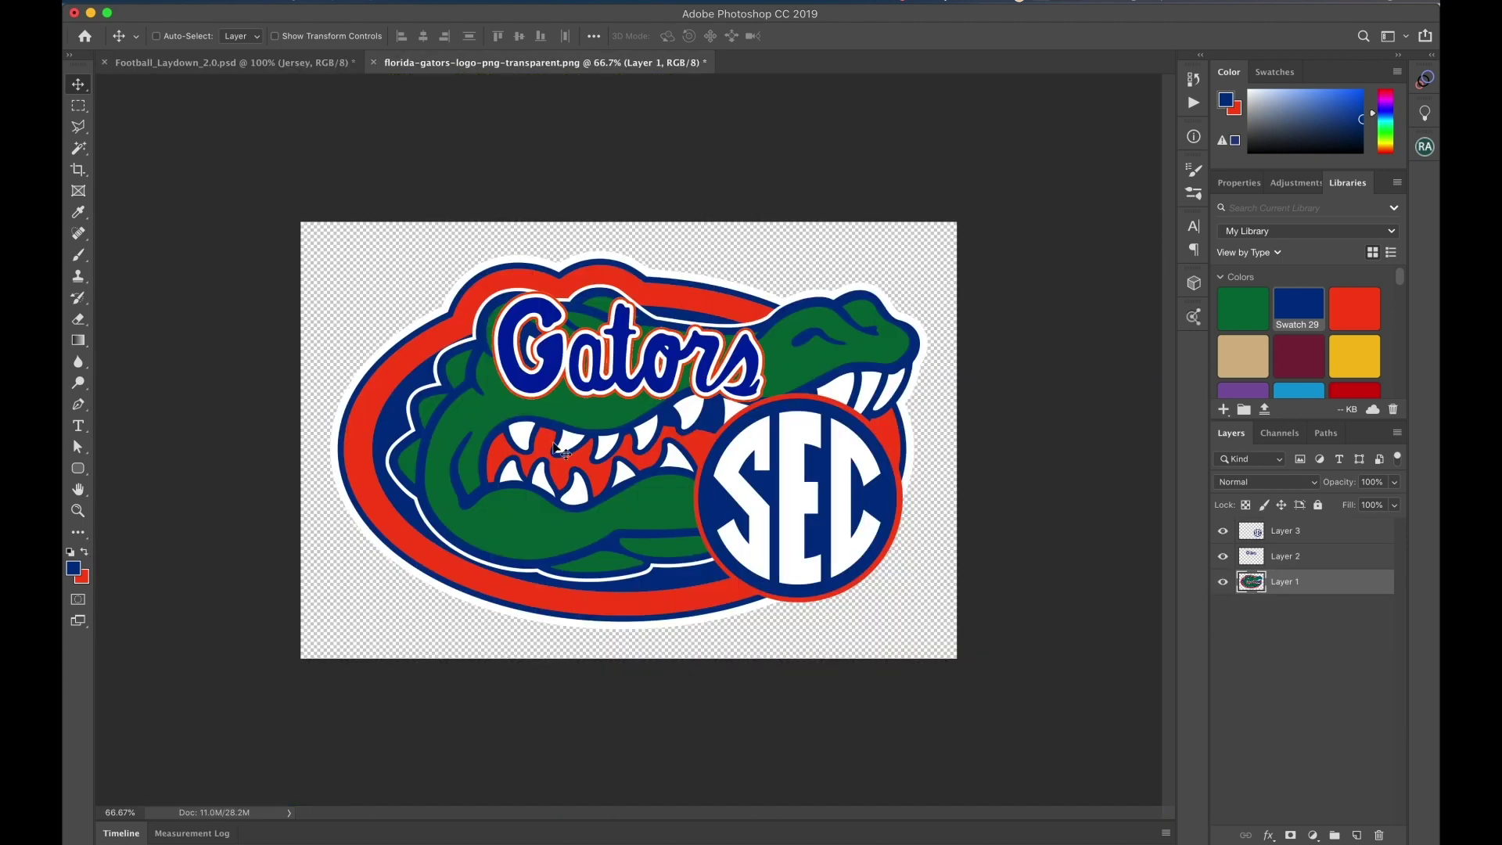
drag(1251, 585, 548, 321)
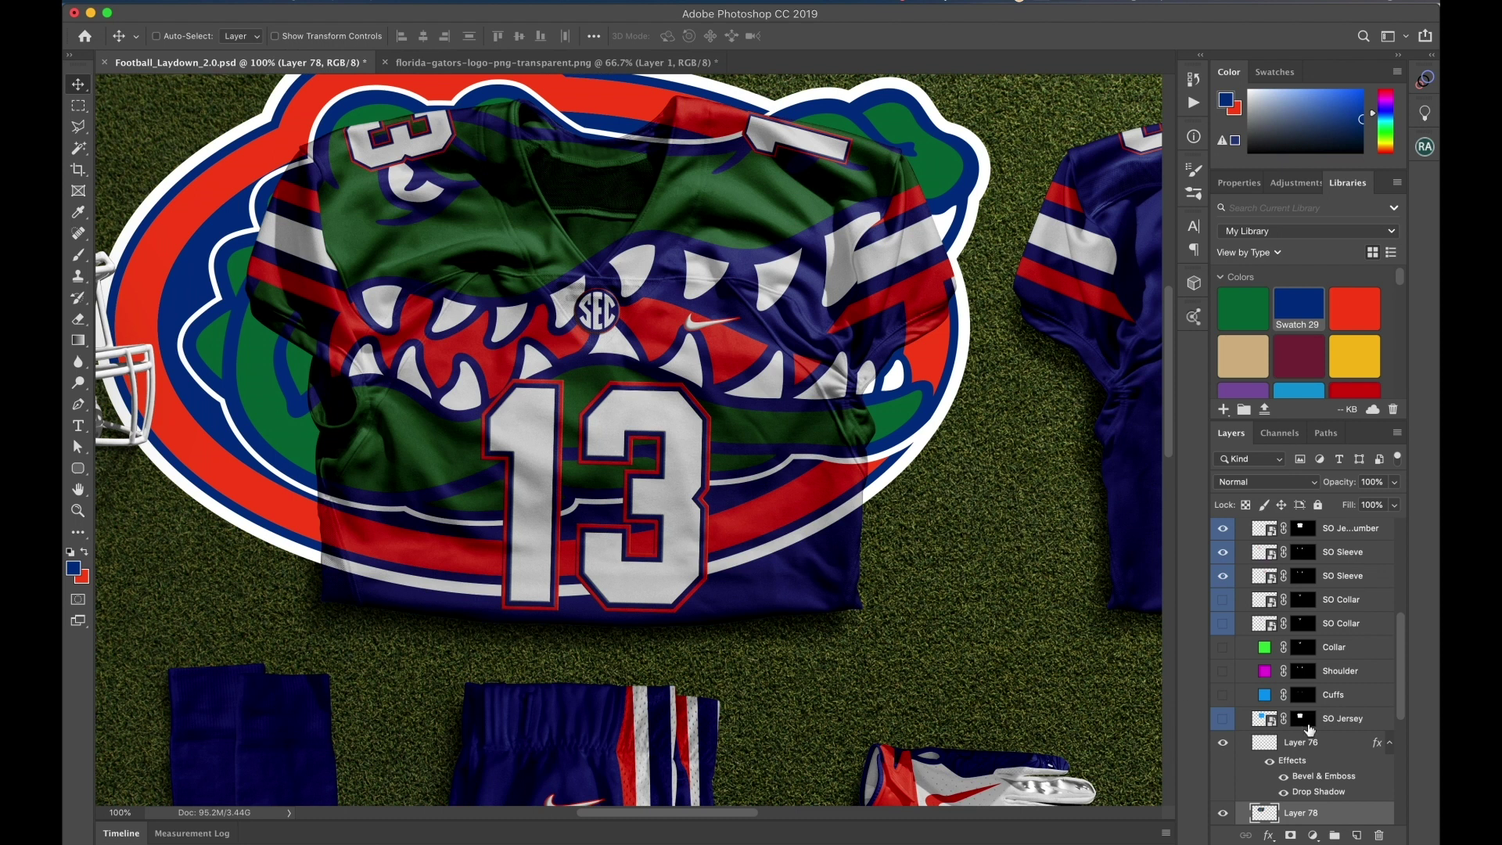
Clip the gator logo to the front jersey's Jersey layer and shift it slightly across the jersey
scroll(1314, 723, down, 1)
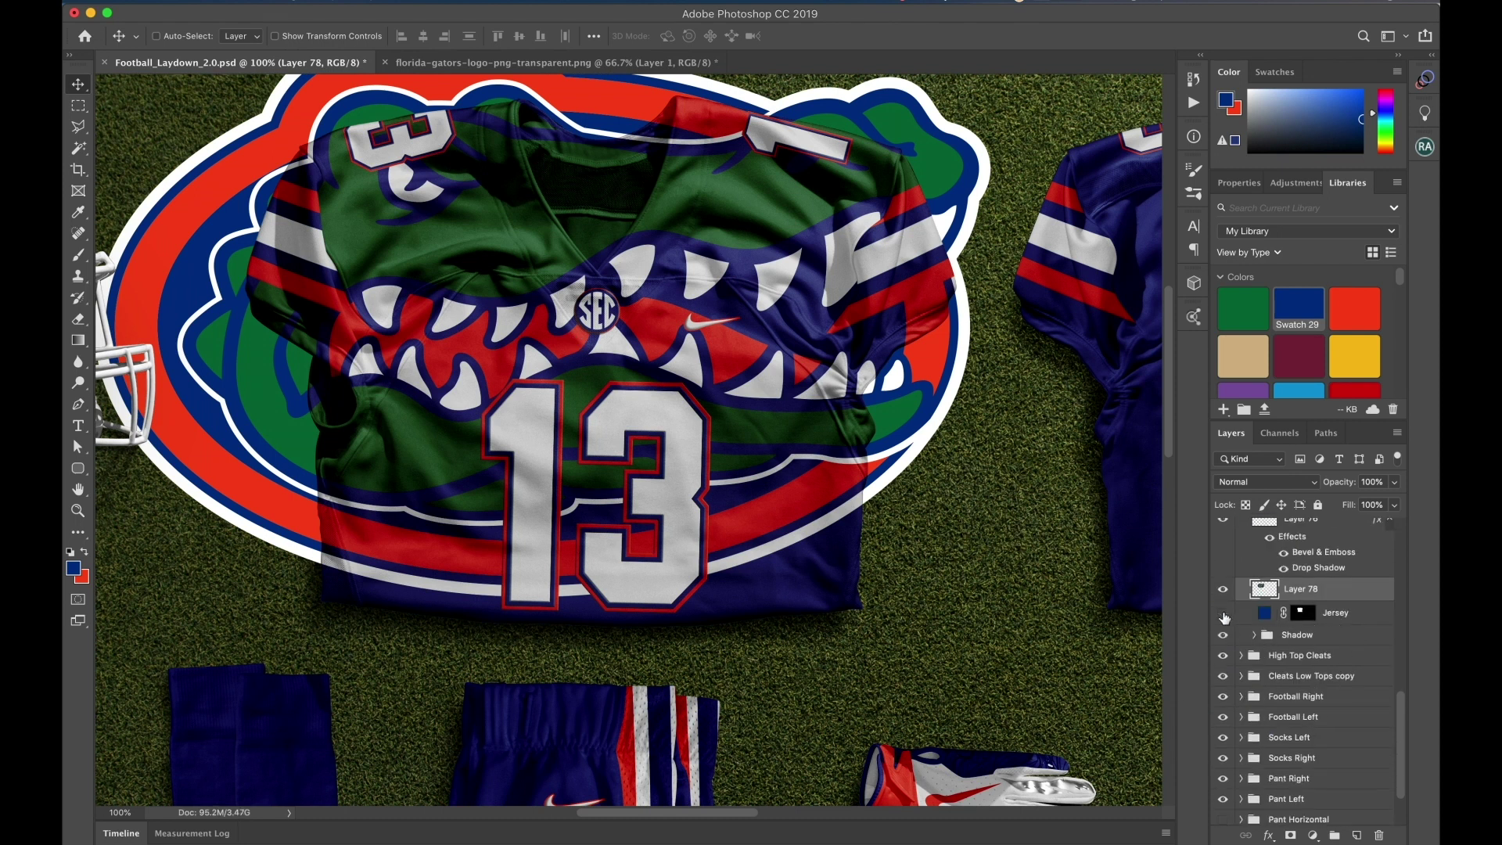
alt+click(1325, 599)
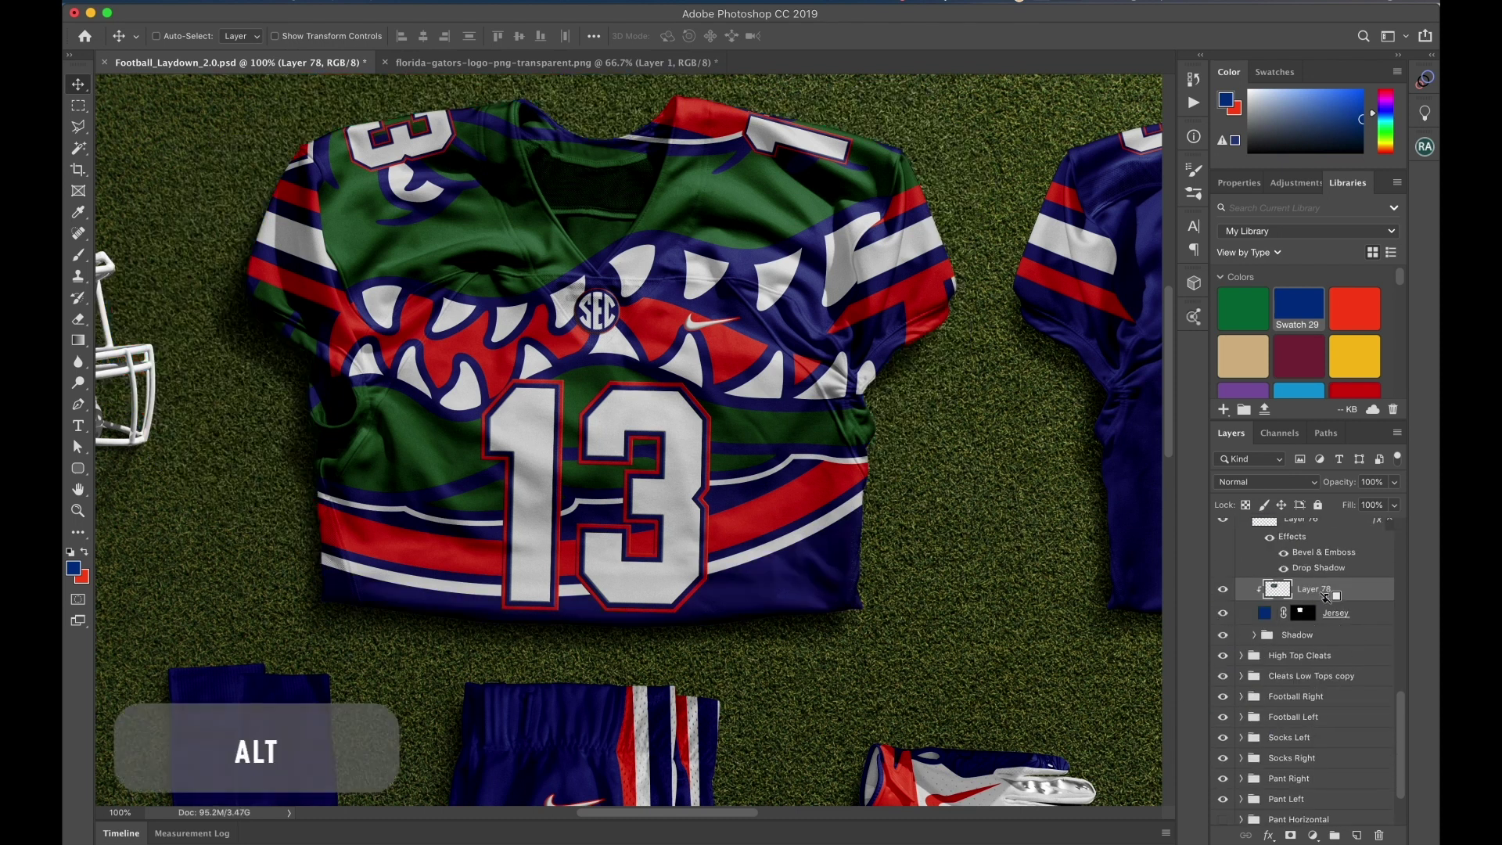
drag(751, 363, 794, 394)
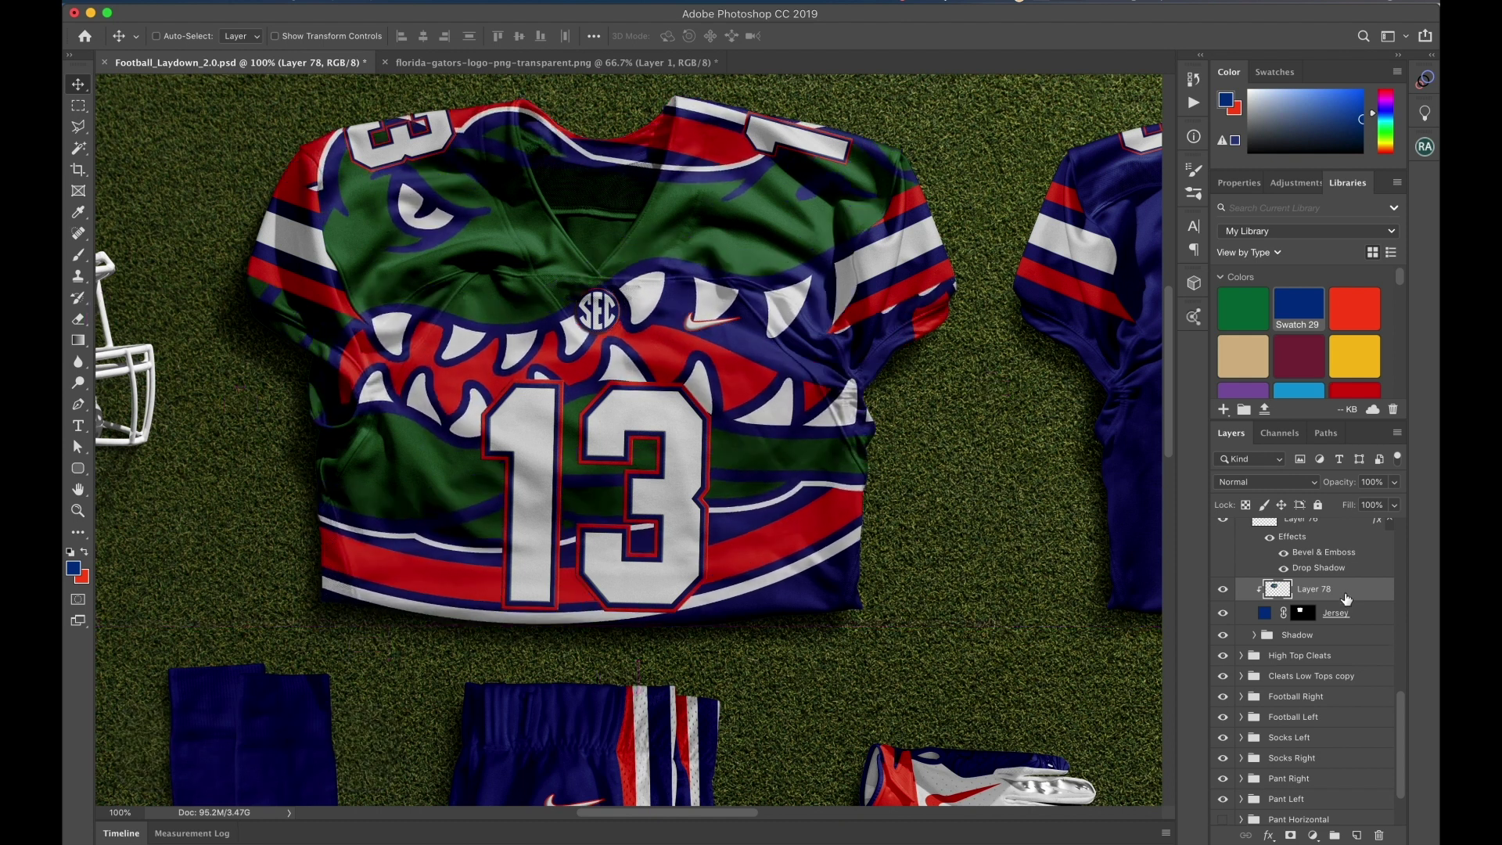
Scale the gator logo to about 7% and place it on the front jersey's chest beside the SEC patch, opposite the Nike logo
key(super+t)
drag(1001, 345, 514, 312)
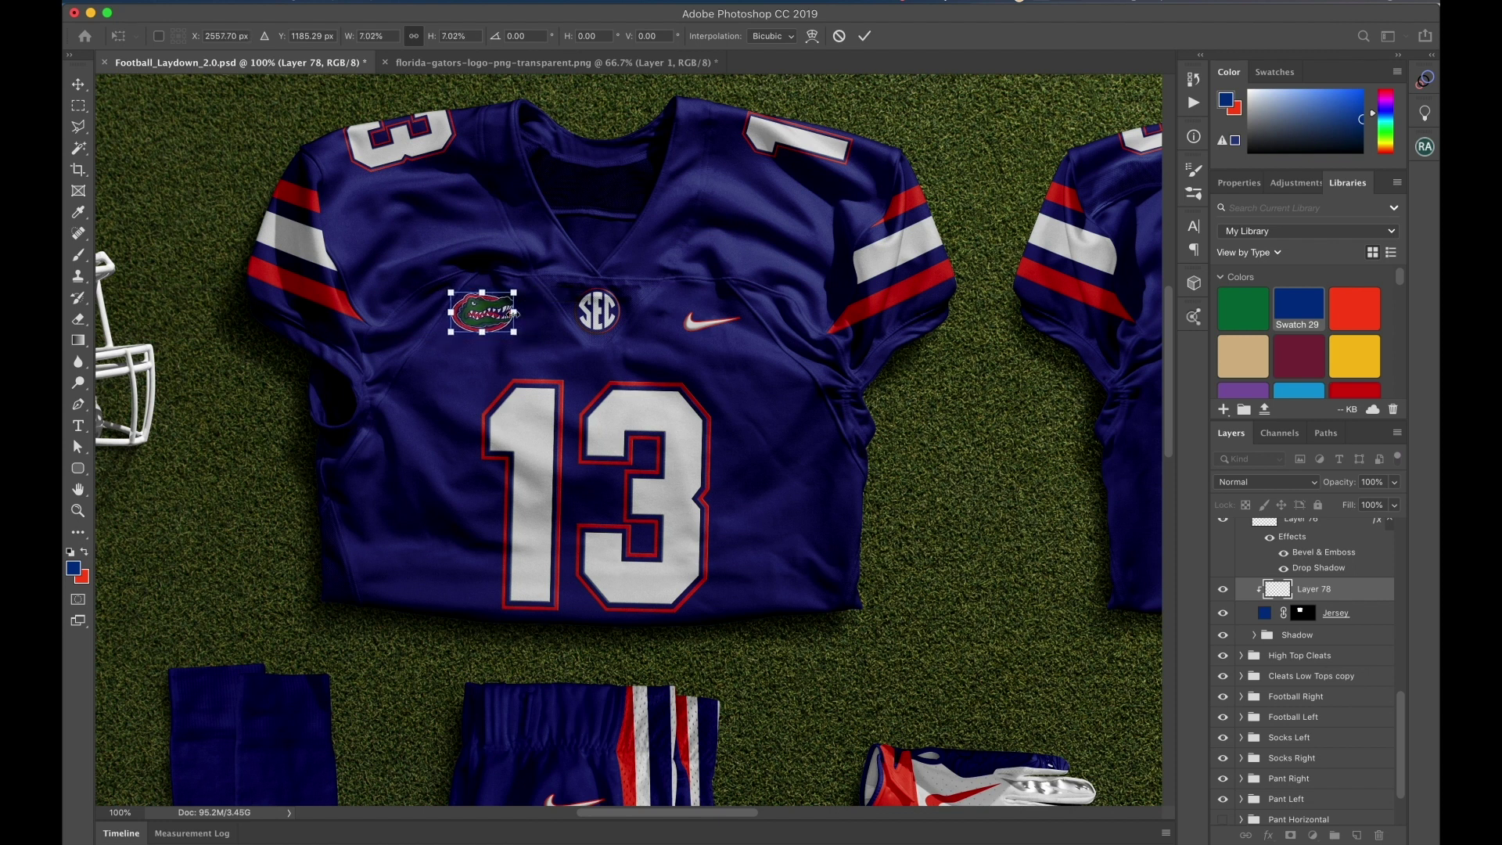
key(Return)
key(z)
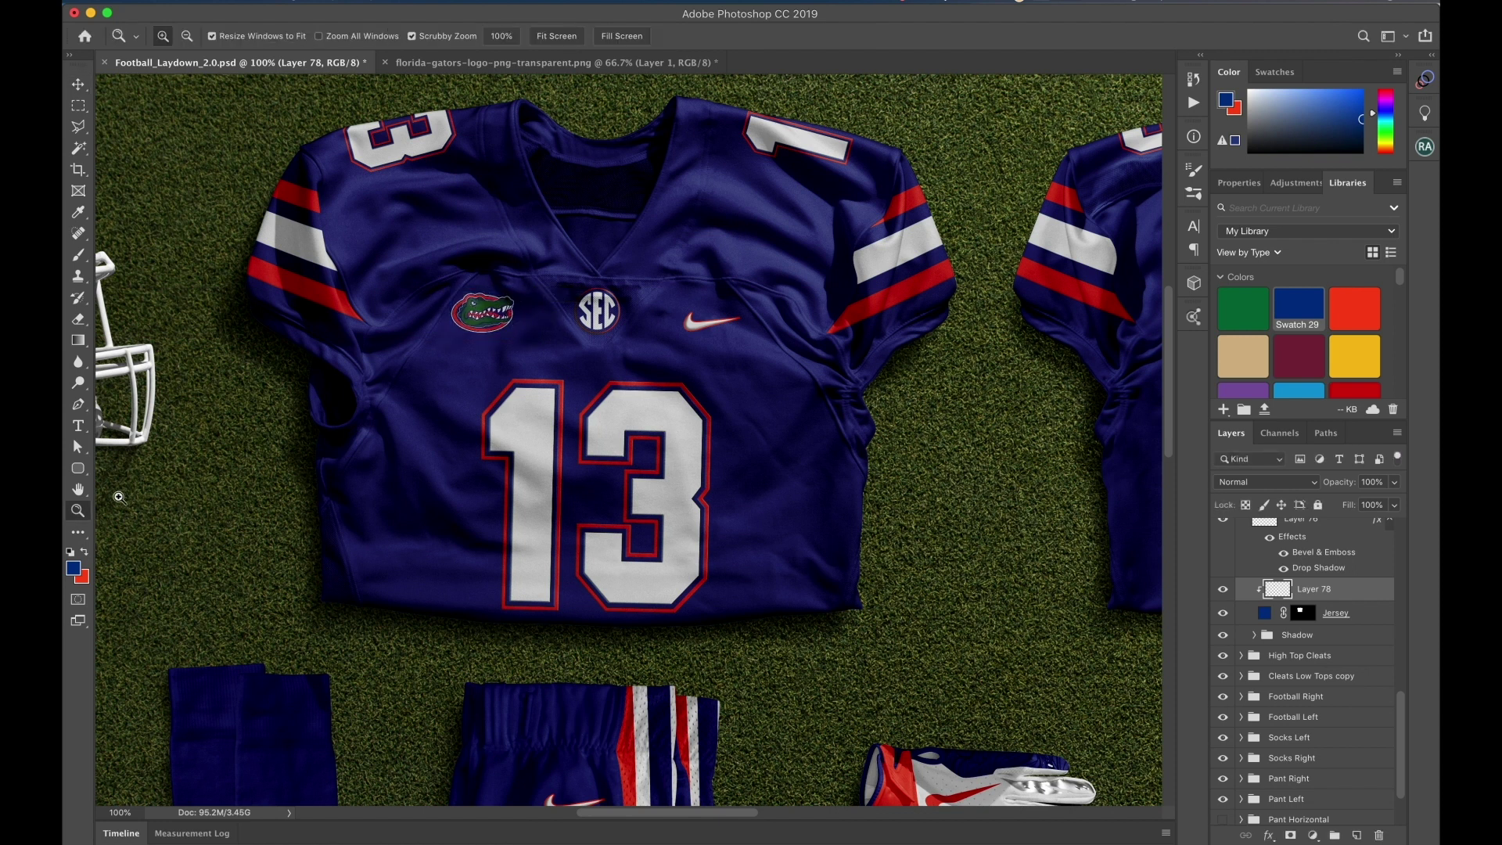
Add Bevel & Emboss and Drop Shadow effects to the gator logo layer on the front jersey
click(423, 358)
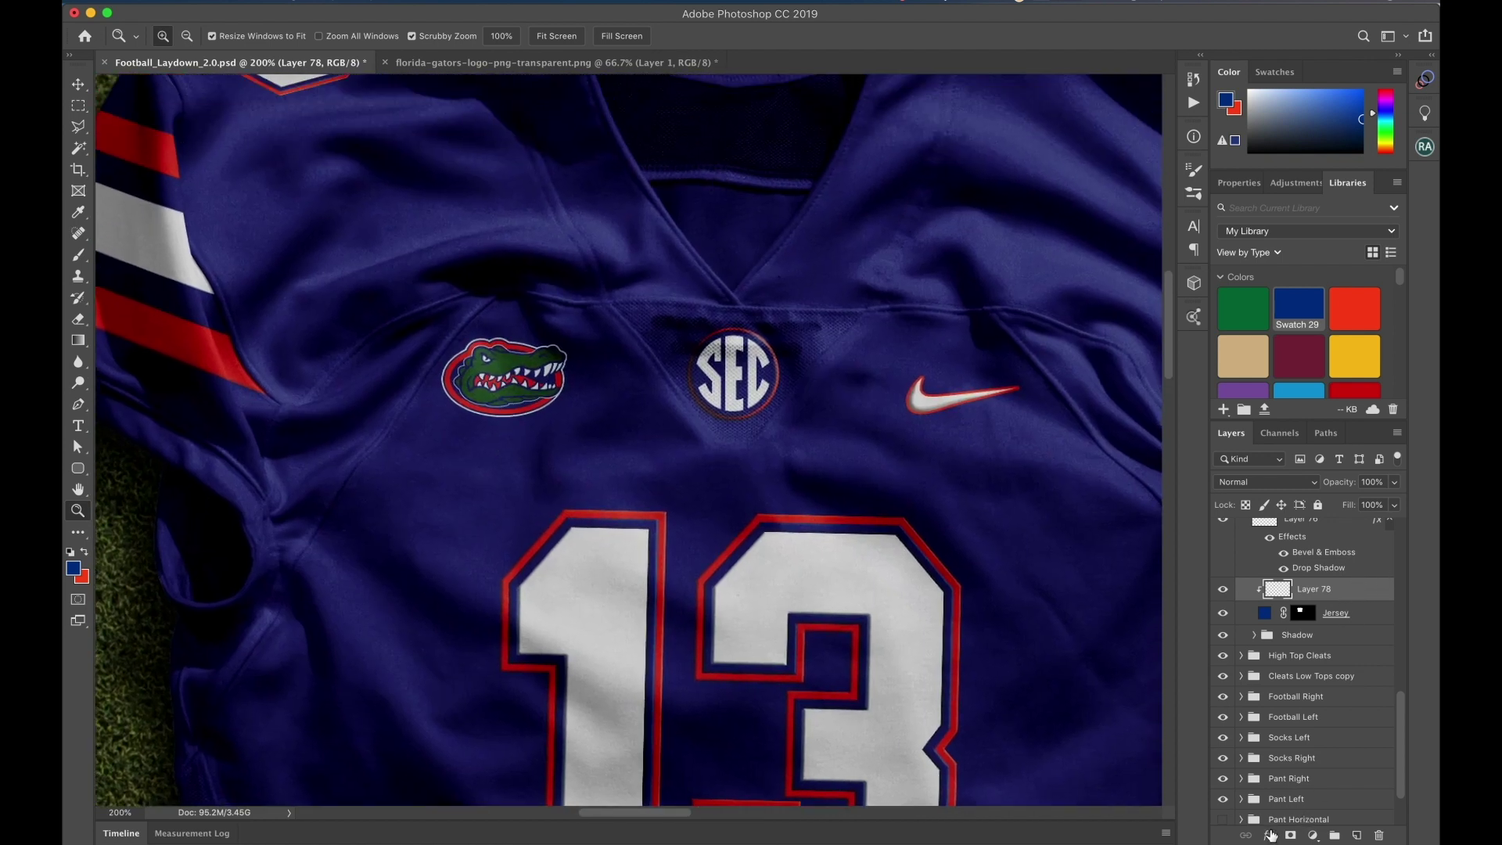
click(1271, 836)
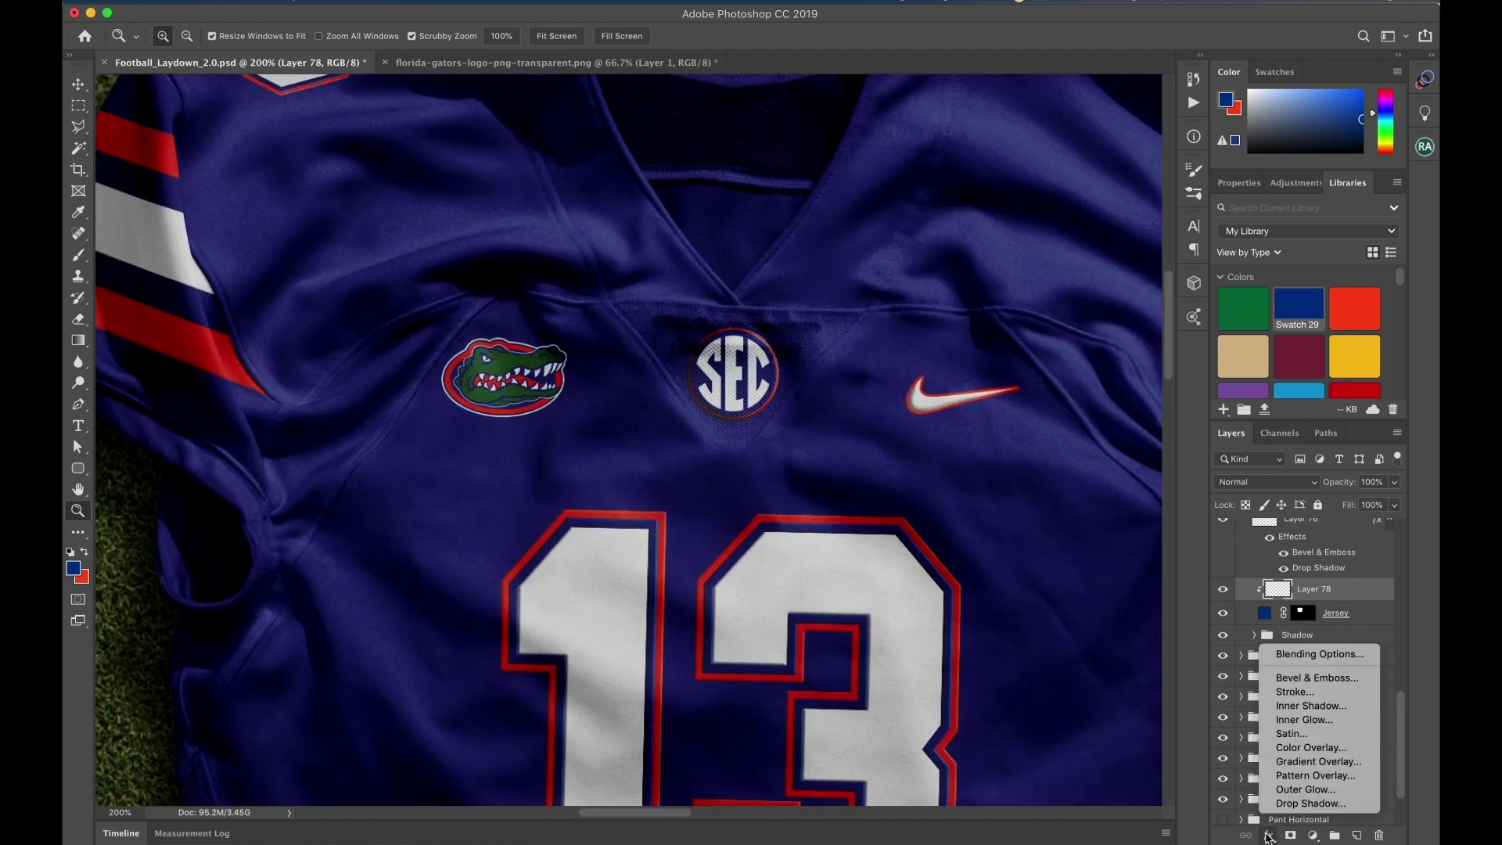
click(709, 472)
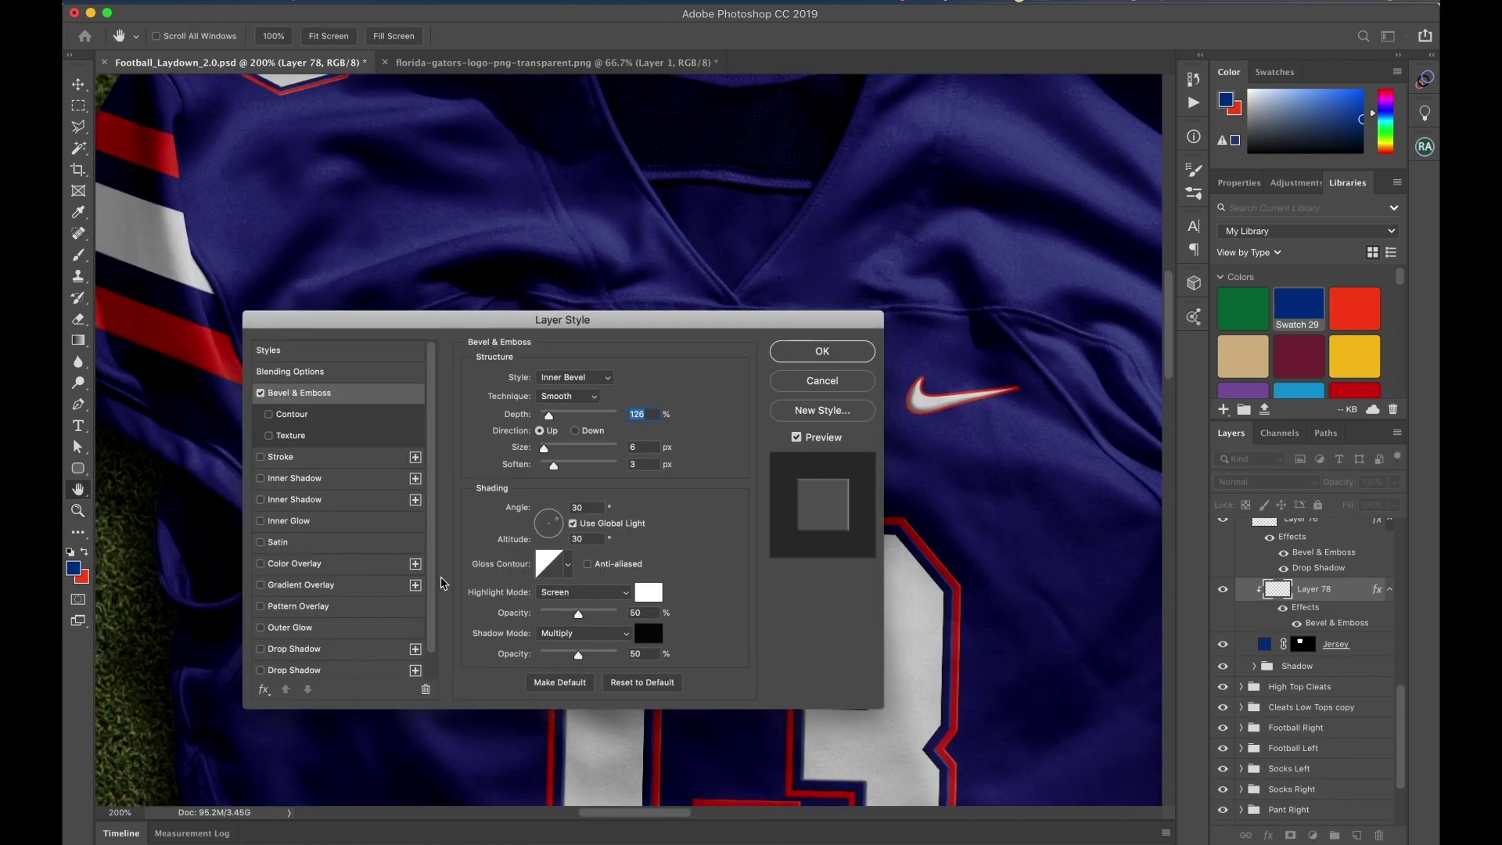
click(302, 649)
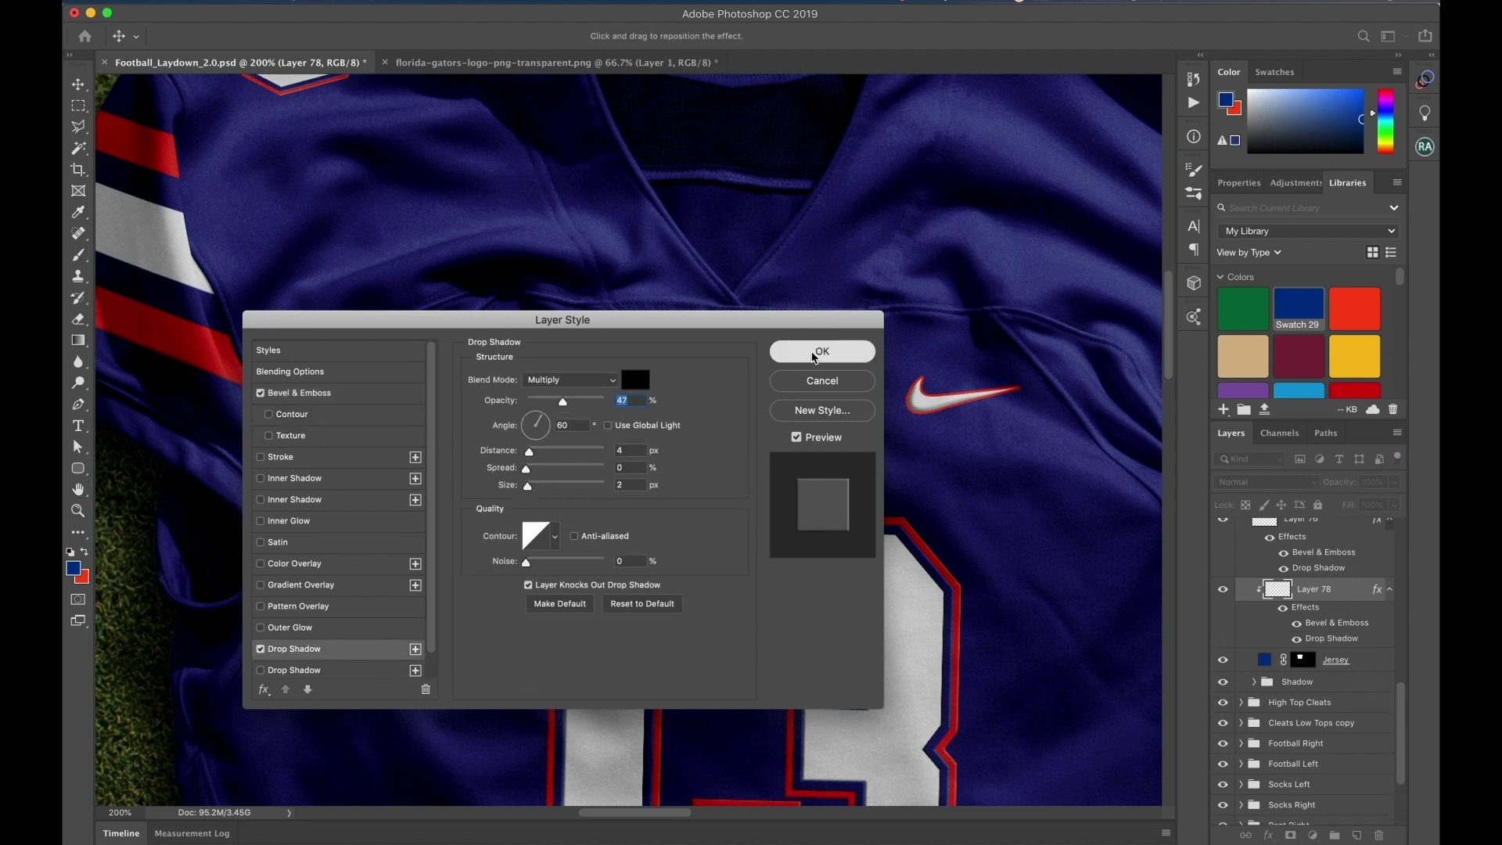
click(819, 349)
Add a Hue/Saturation adjustment directly above the Grass layer and reduce its saturation to -27
alt+click(597, 379)
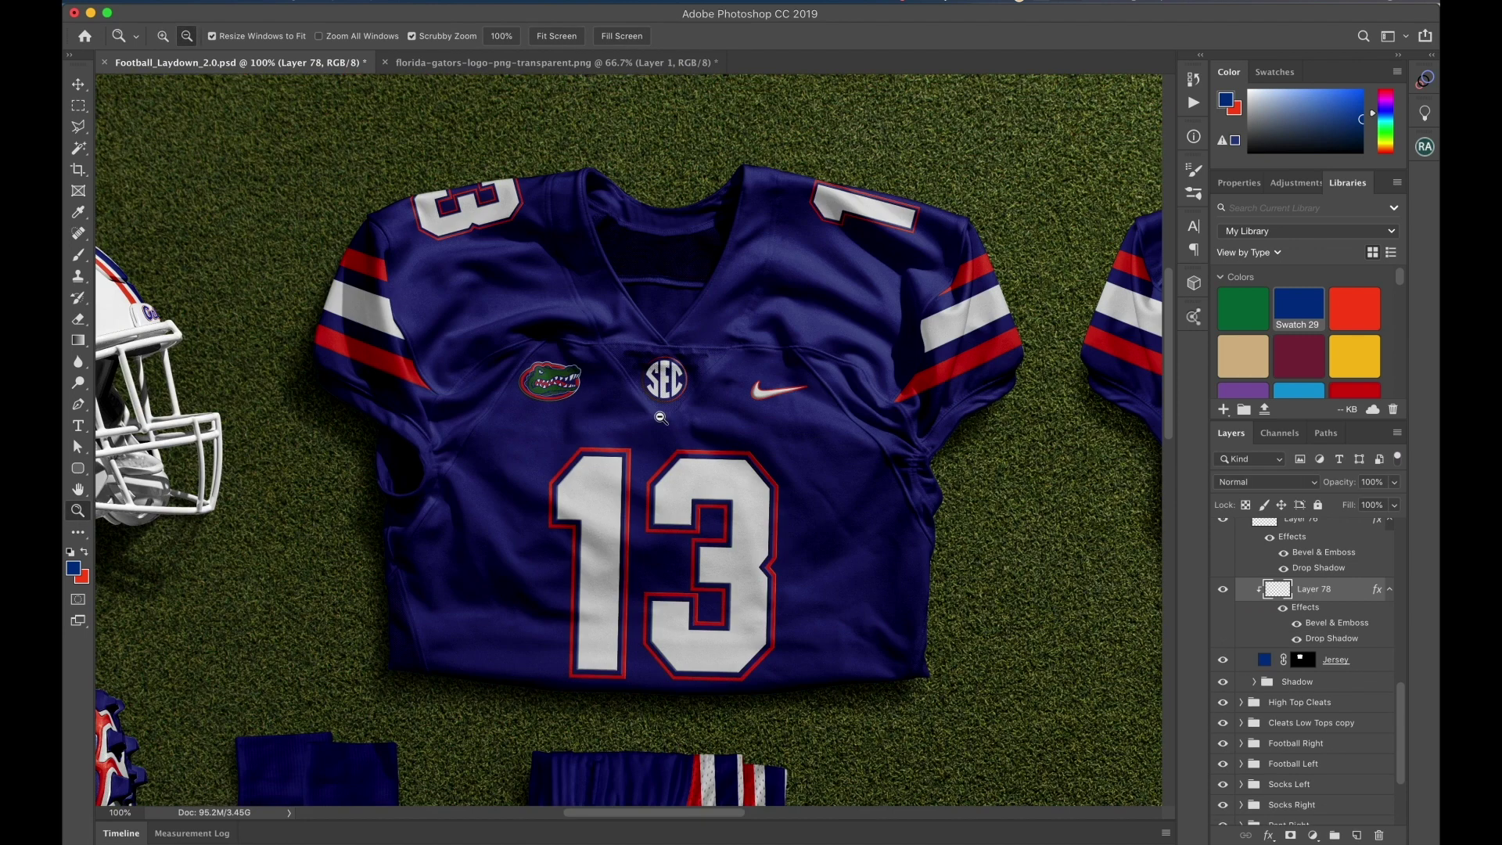
alt+click(660, 427)
alt+click(677, 428)
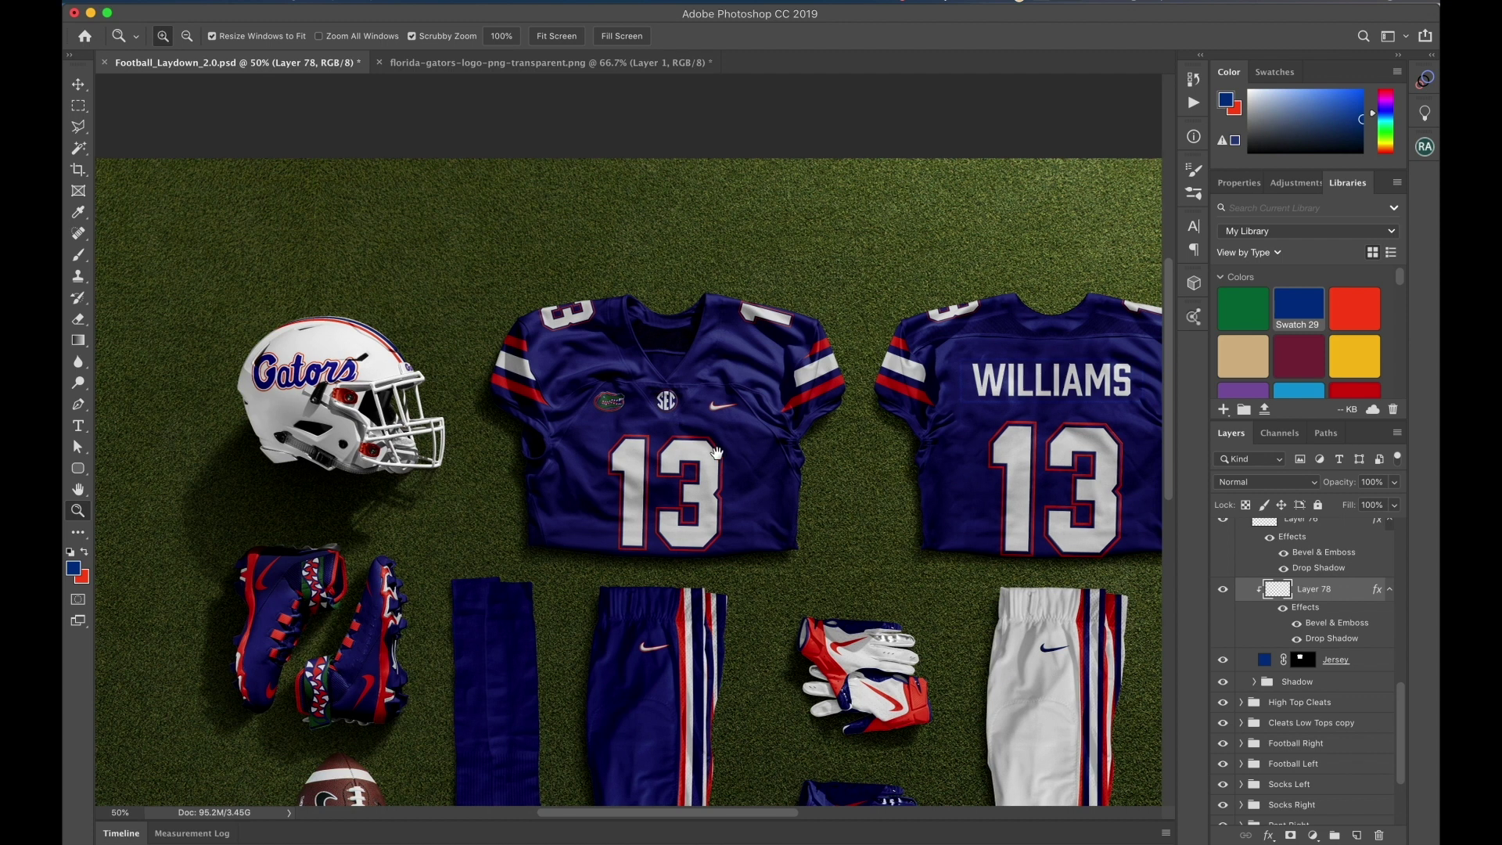
drag(722, 457, 699, 412)
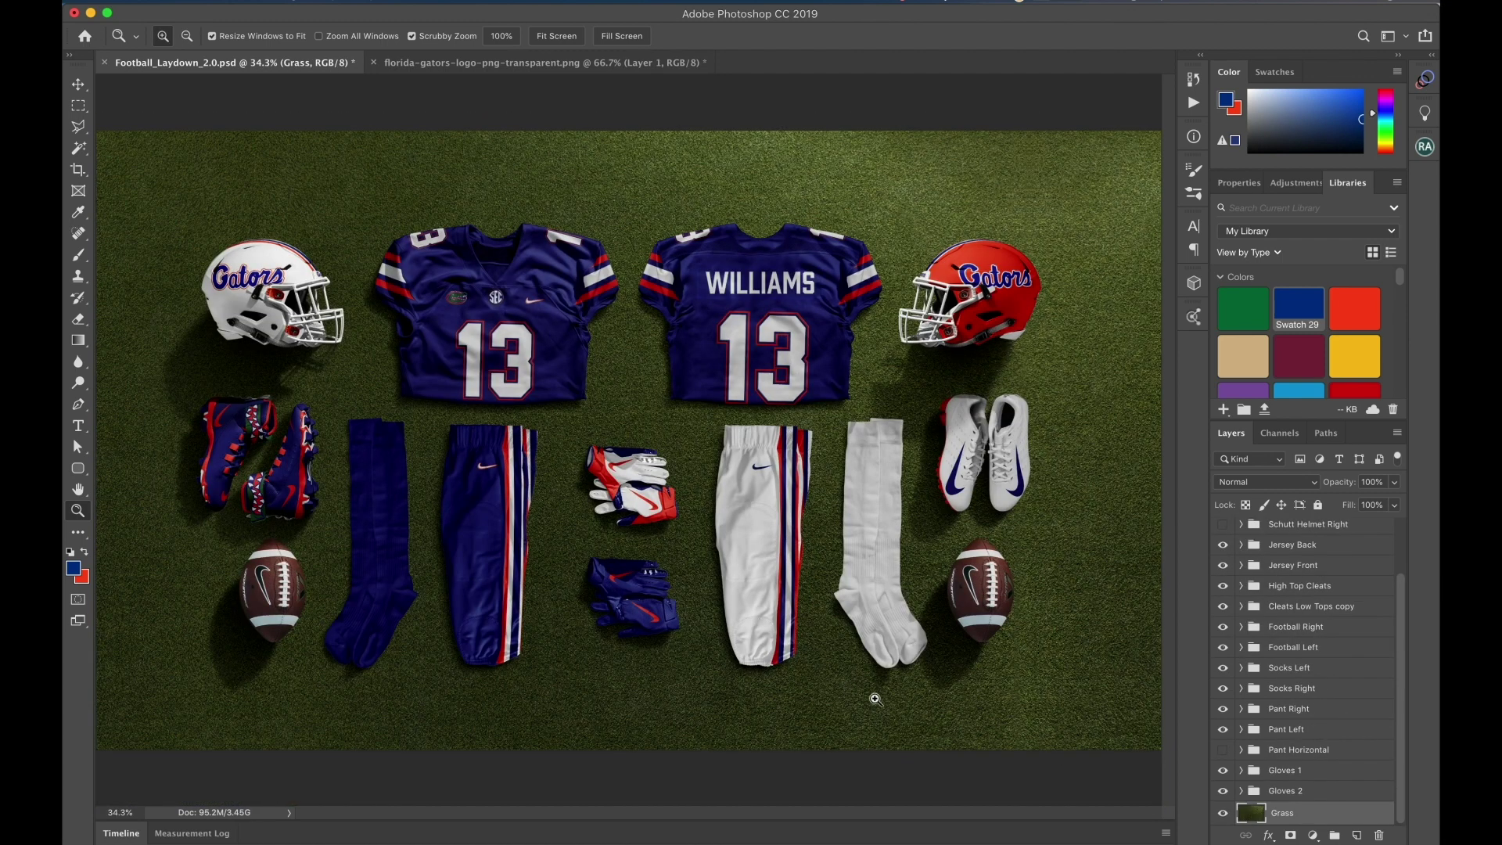
click(1314, 835)
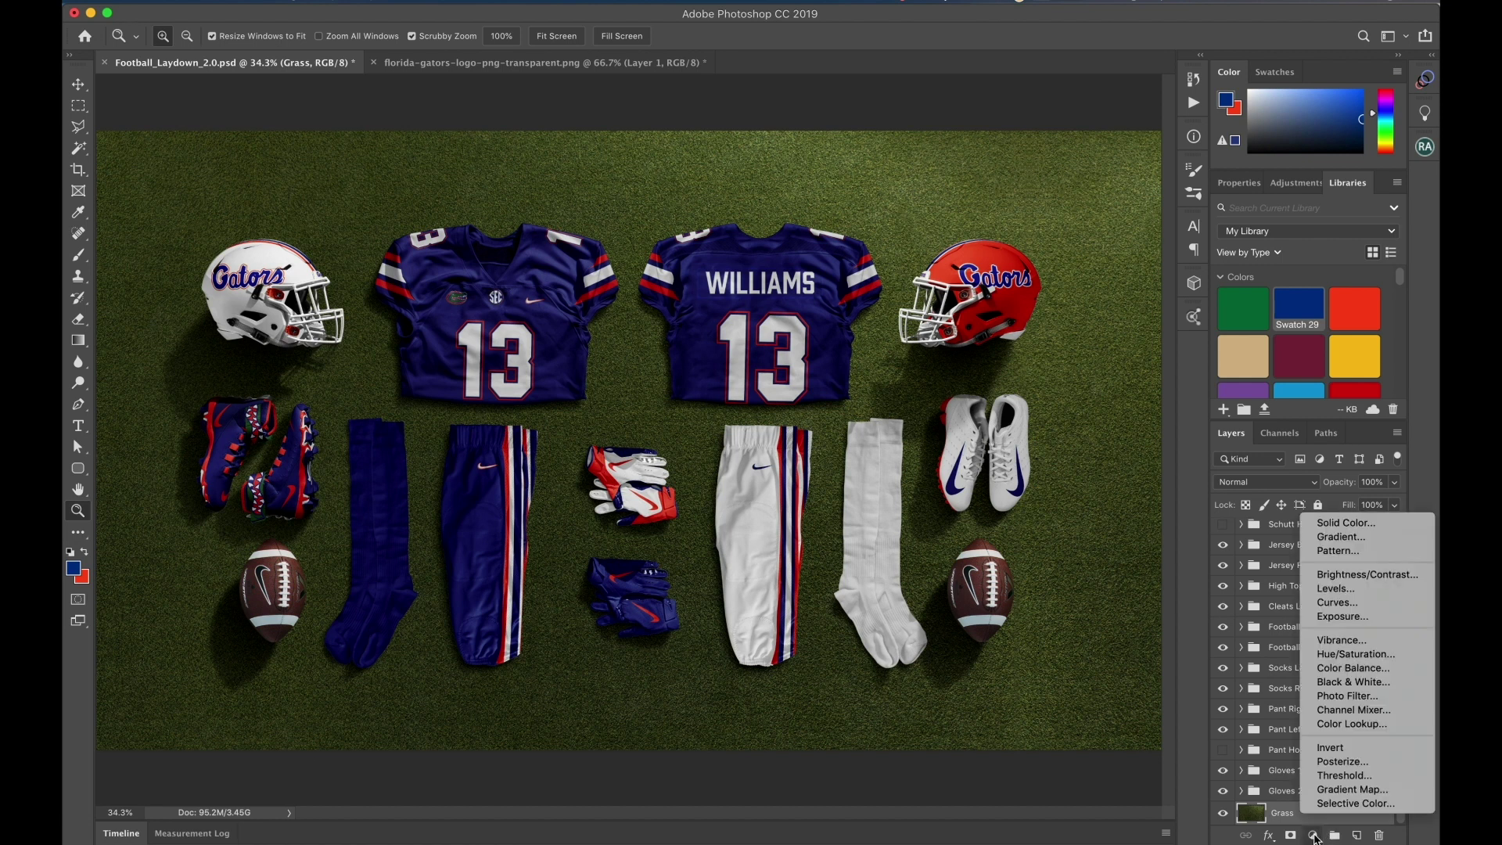
click(1351, 660)
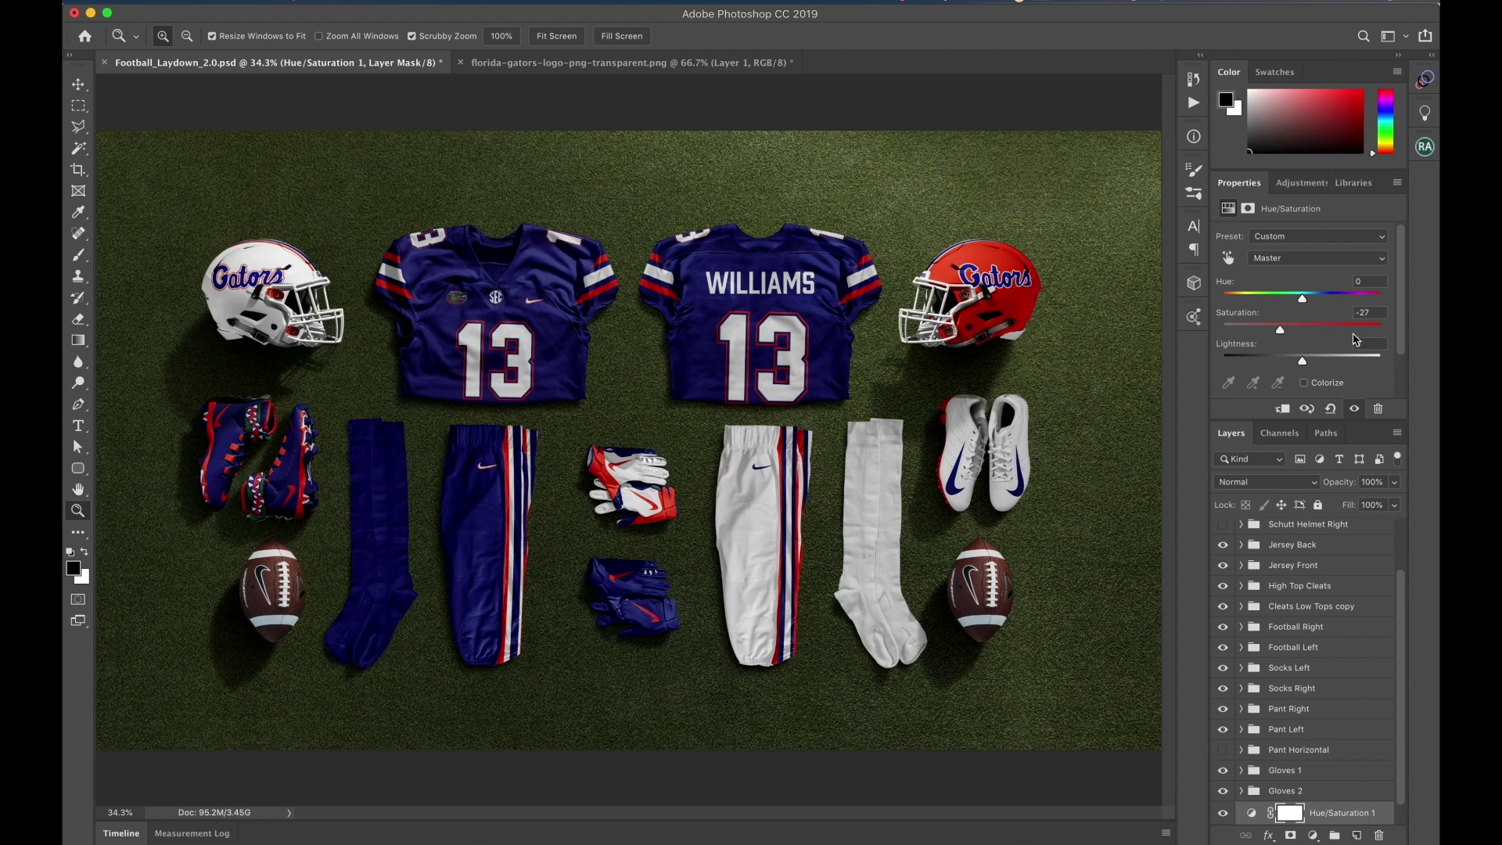
Duplicate all layers and groups from Grass up to Riddle Speedflex Left and merge the duplicates into one layer
click(1340, 812)
click(1312, 813)
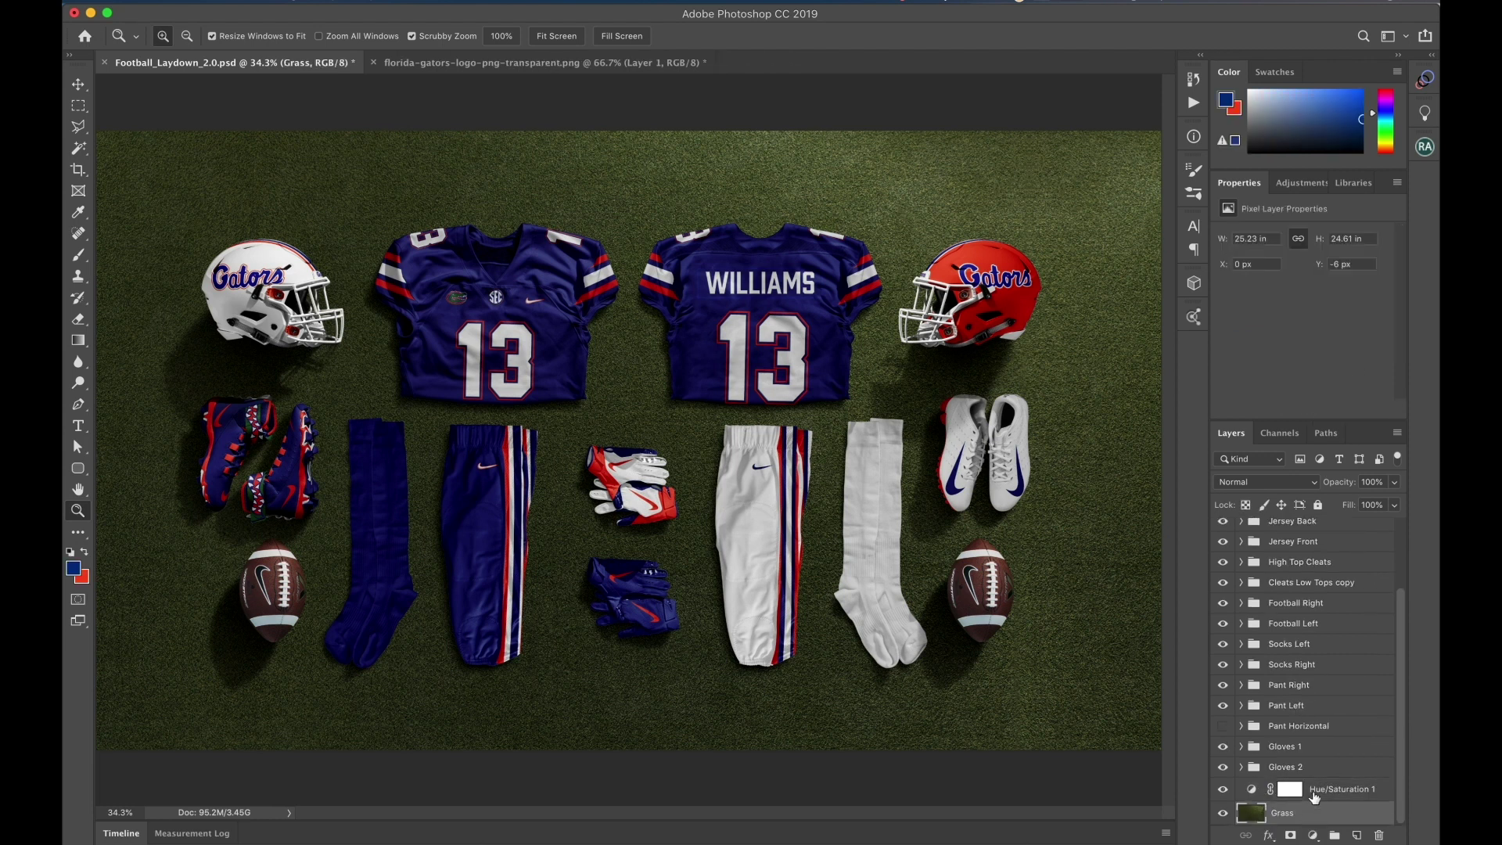
scroll(1315, 797, up, 3)
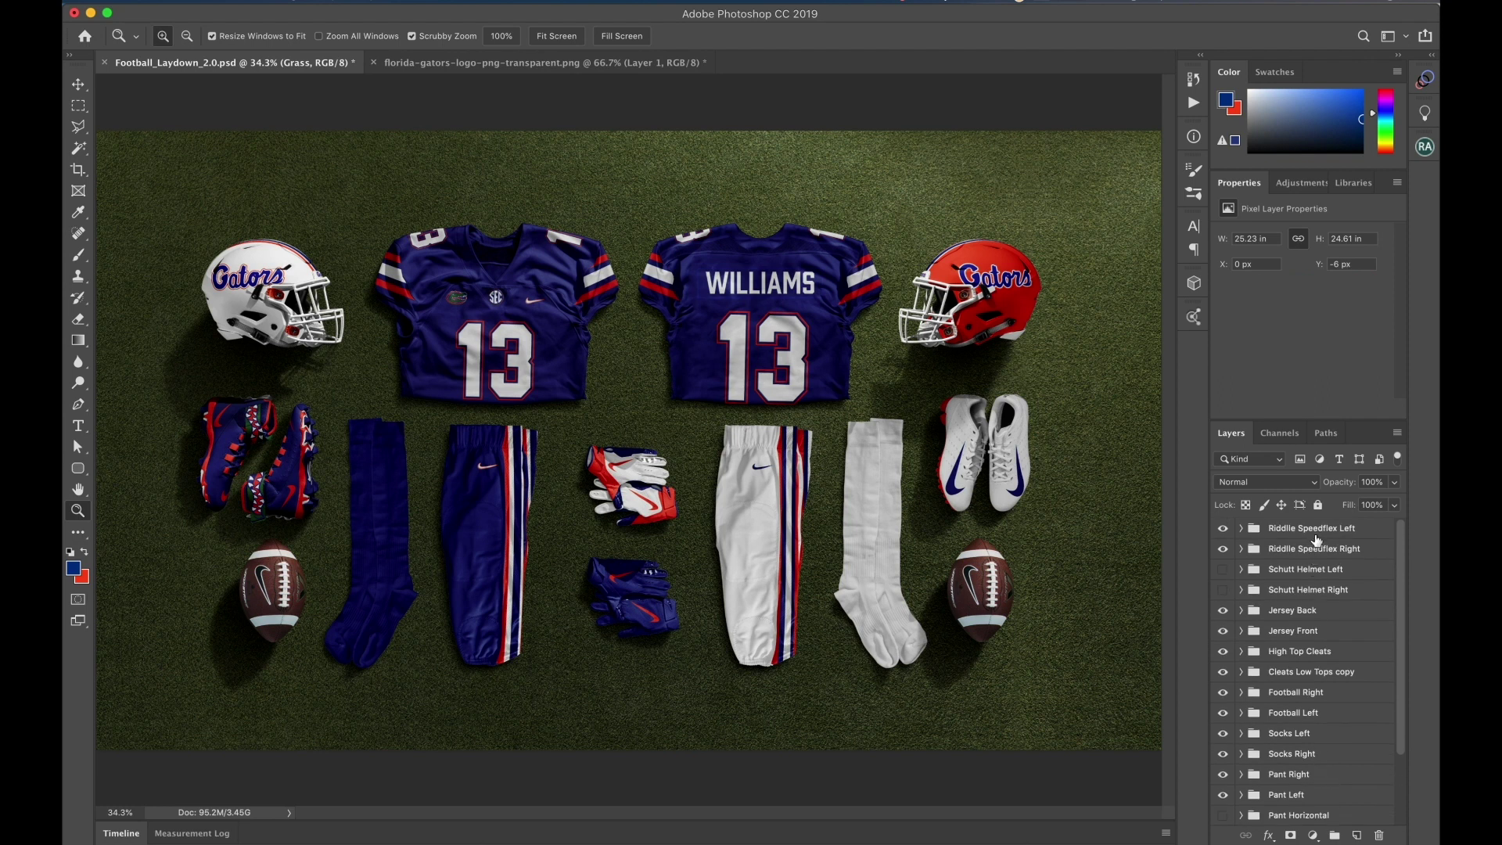
click(1317, 534)
scroll(1314, 566, down, 1)
click(1328, 815)
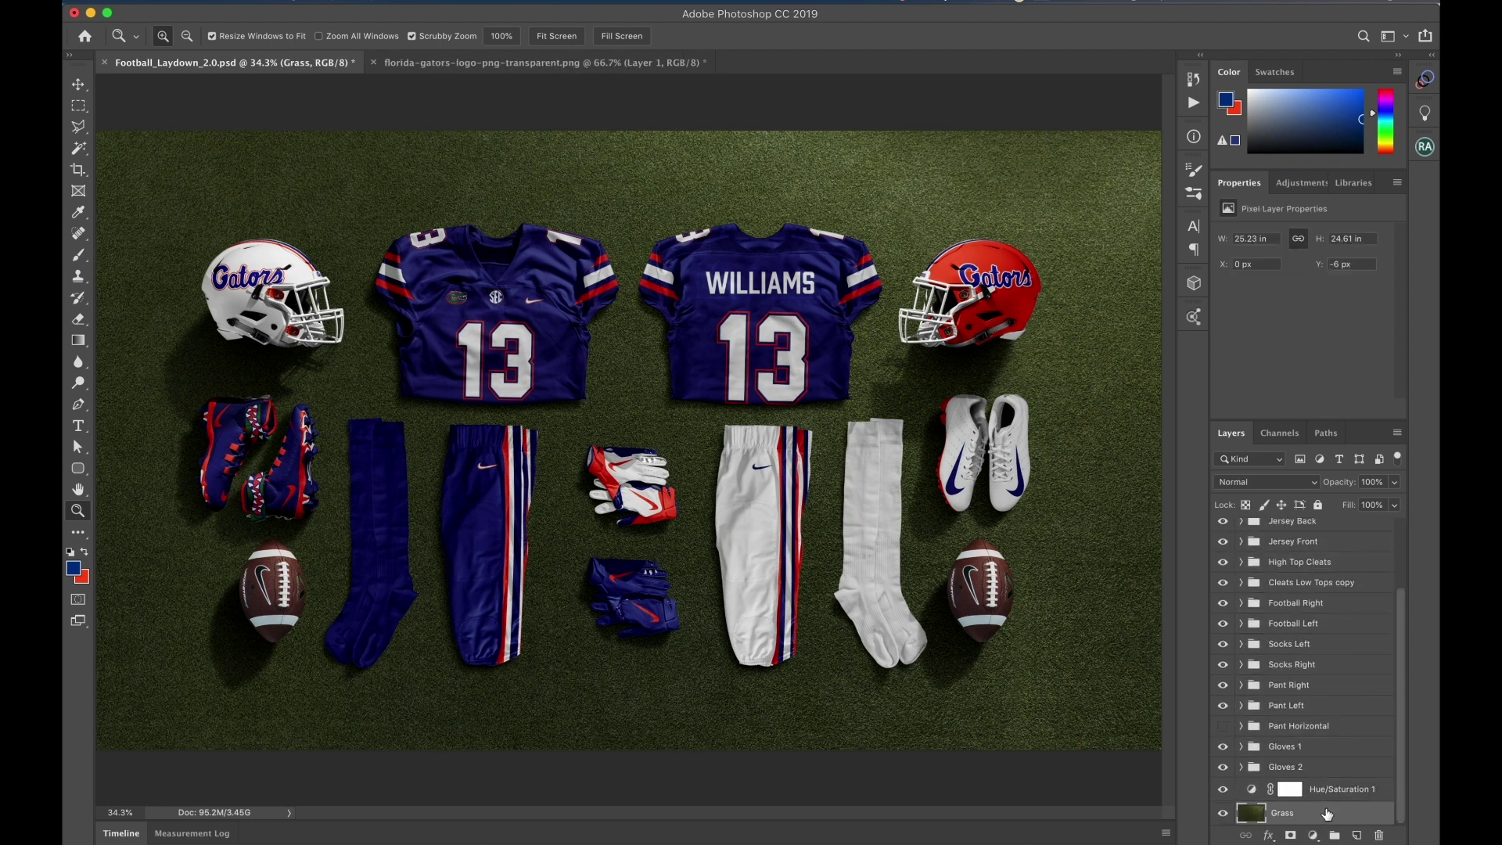
scroll(1312, 575, up, 3)
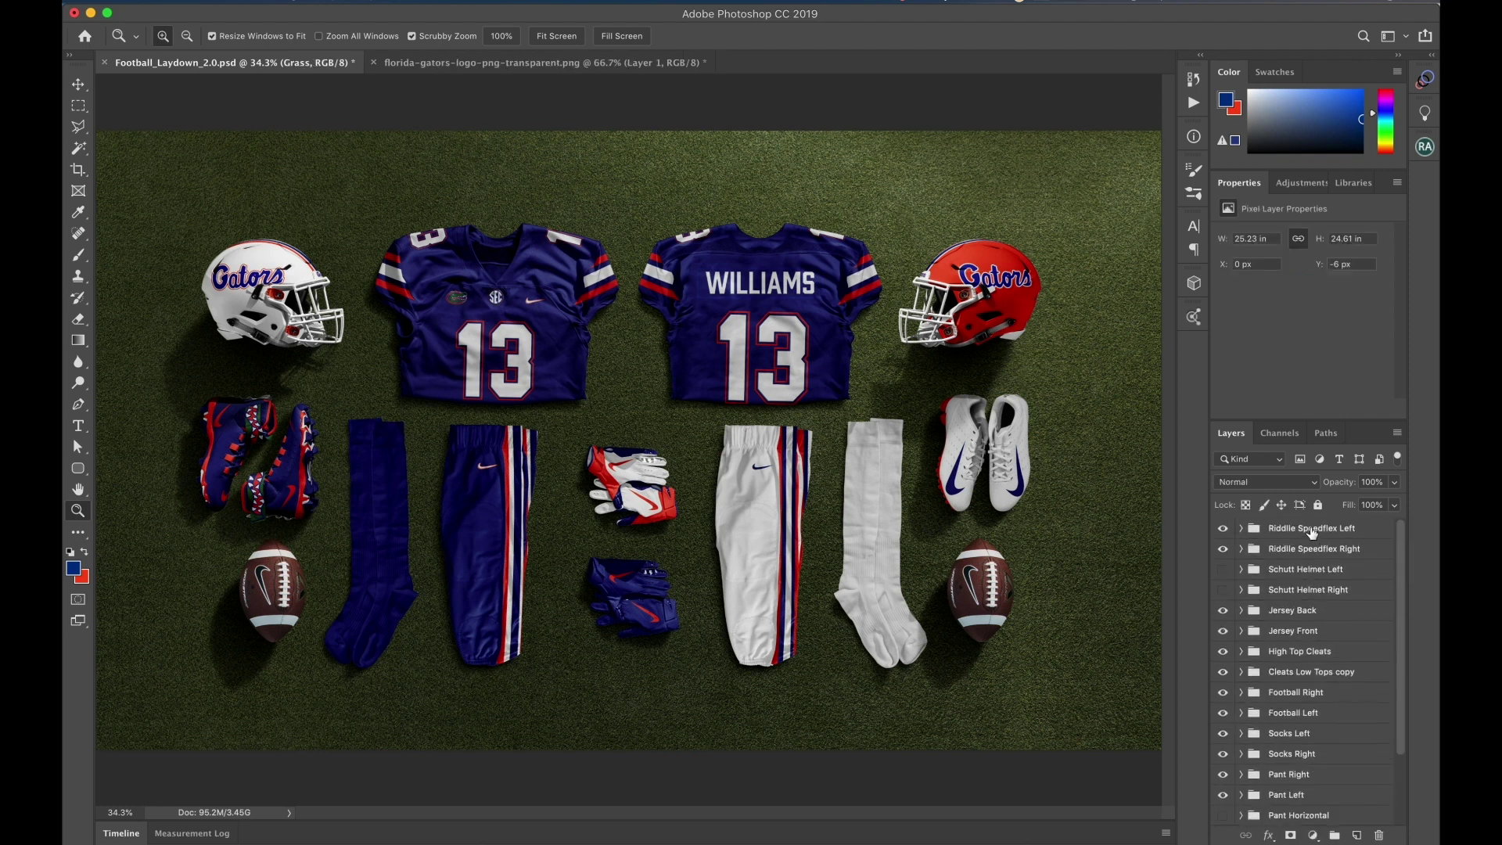
shift+click(1313, 534)
key(super+j)
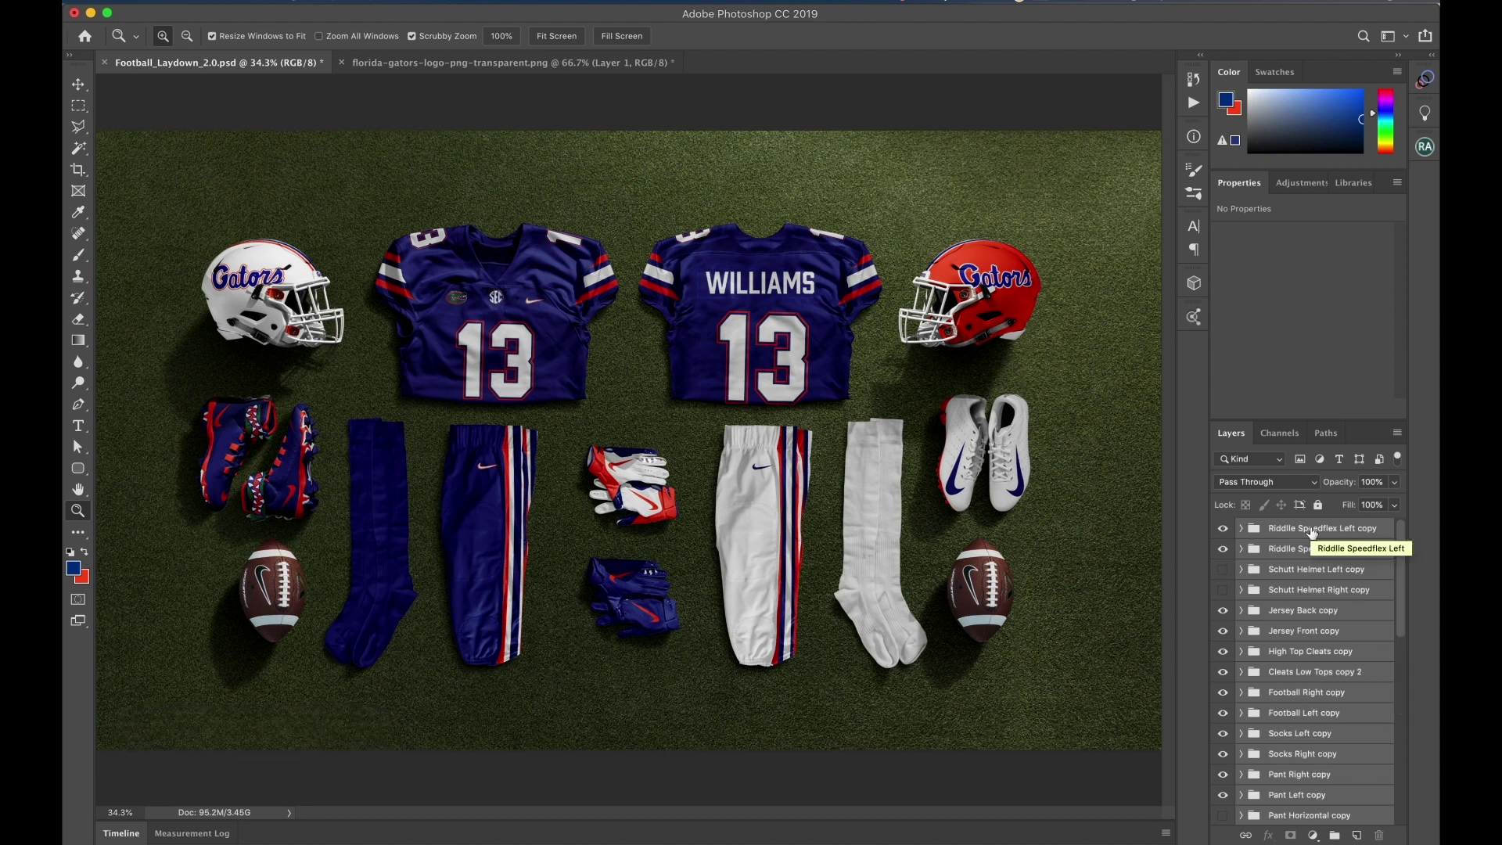
key(super+e)
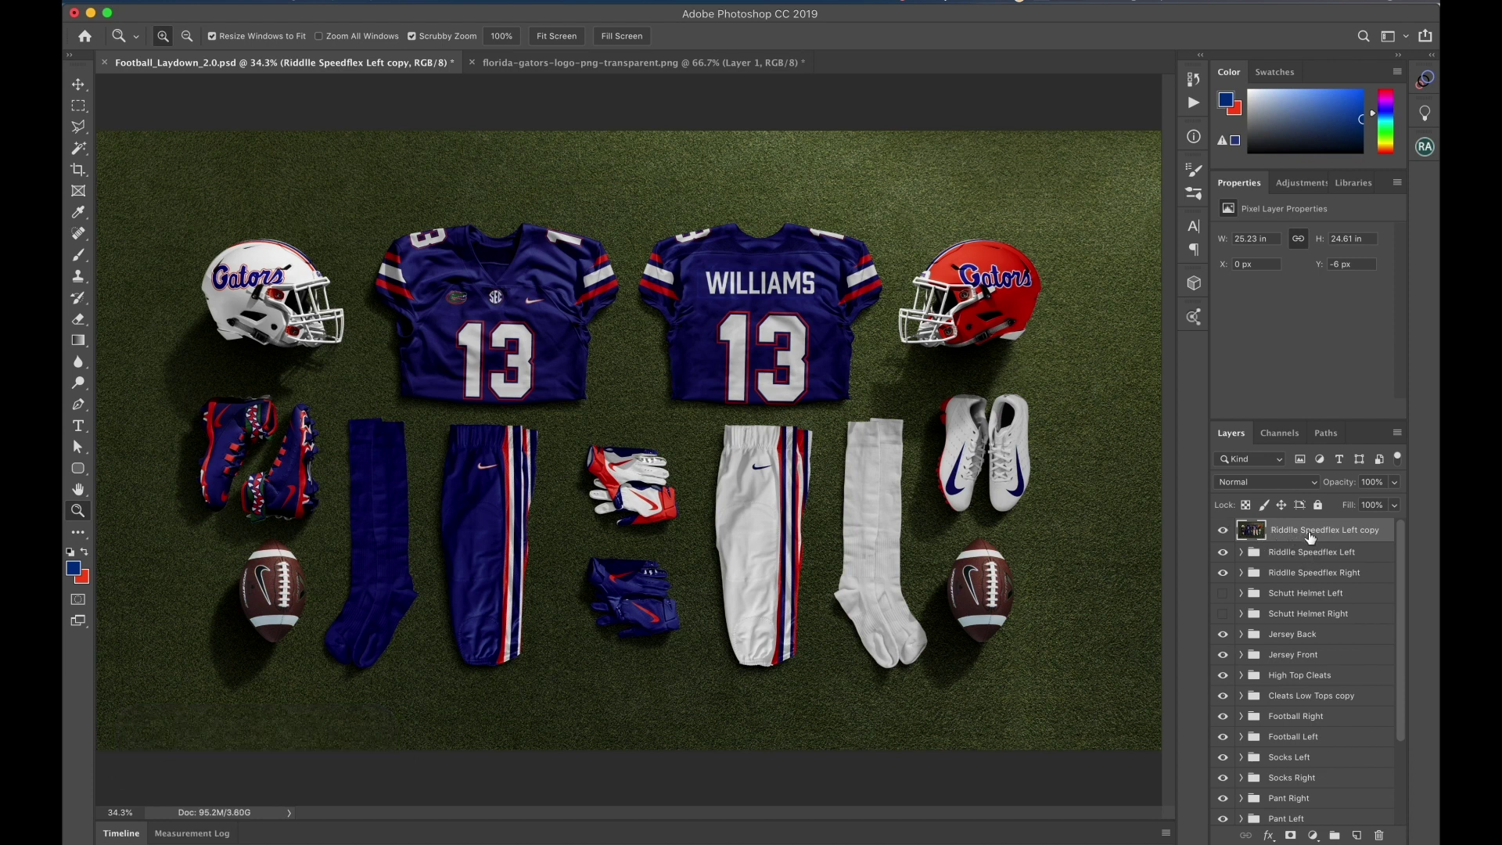
Duplicate the merged layer and set the copy to Soft Light blending at 30% opacity
key(super+j)
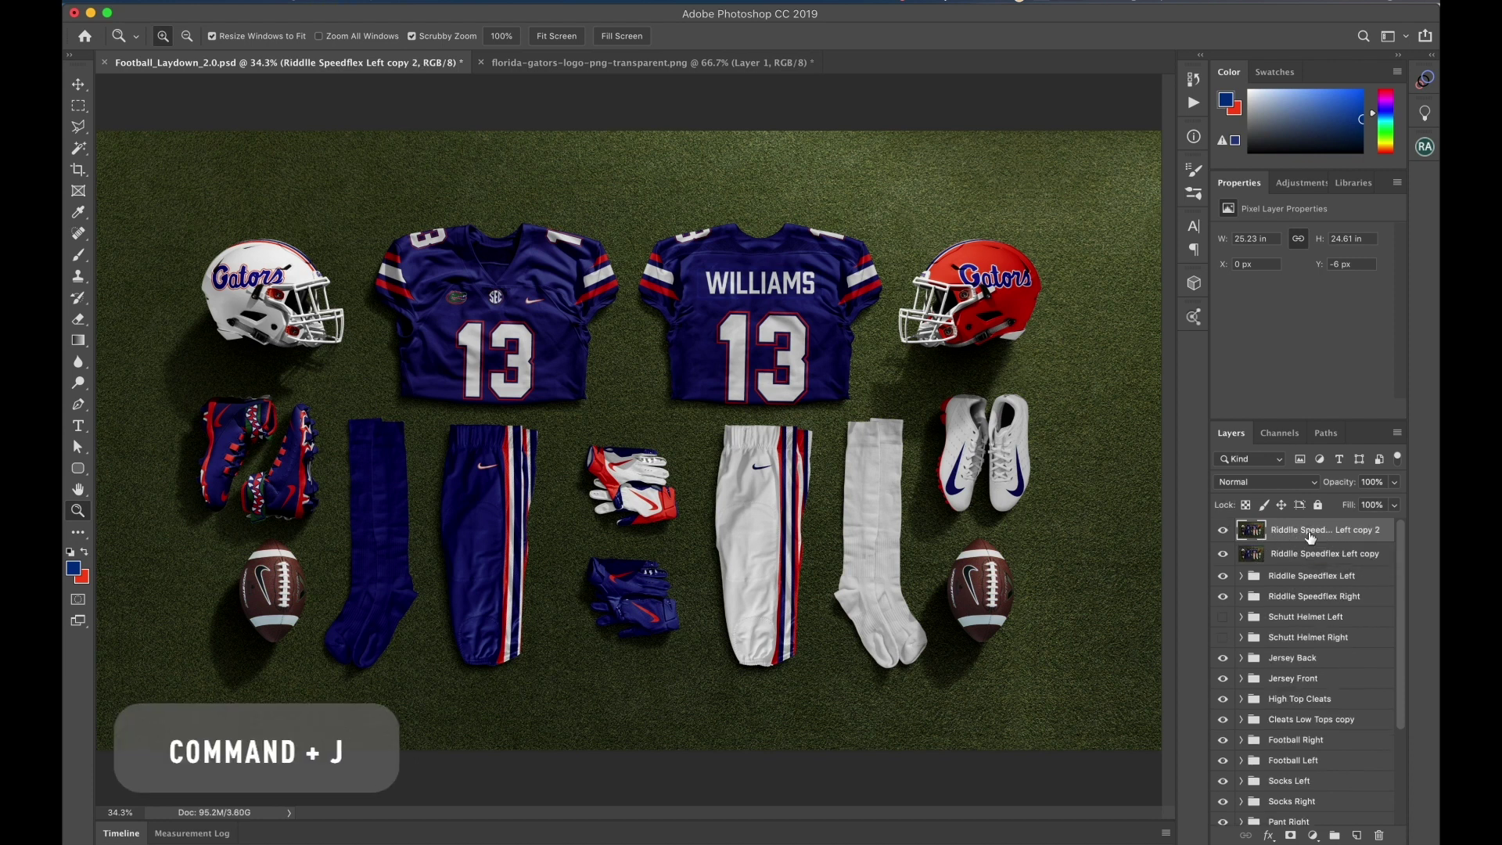
click(1275, 484)
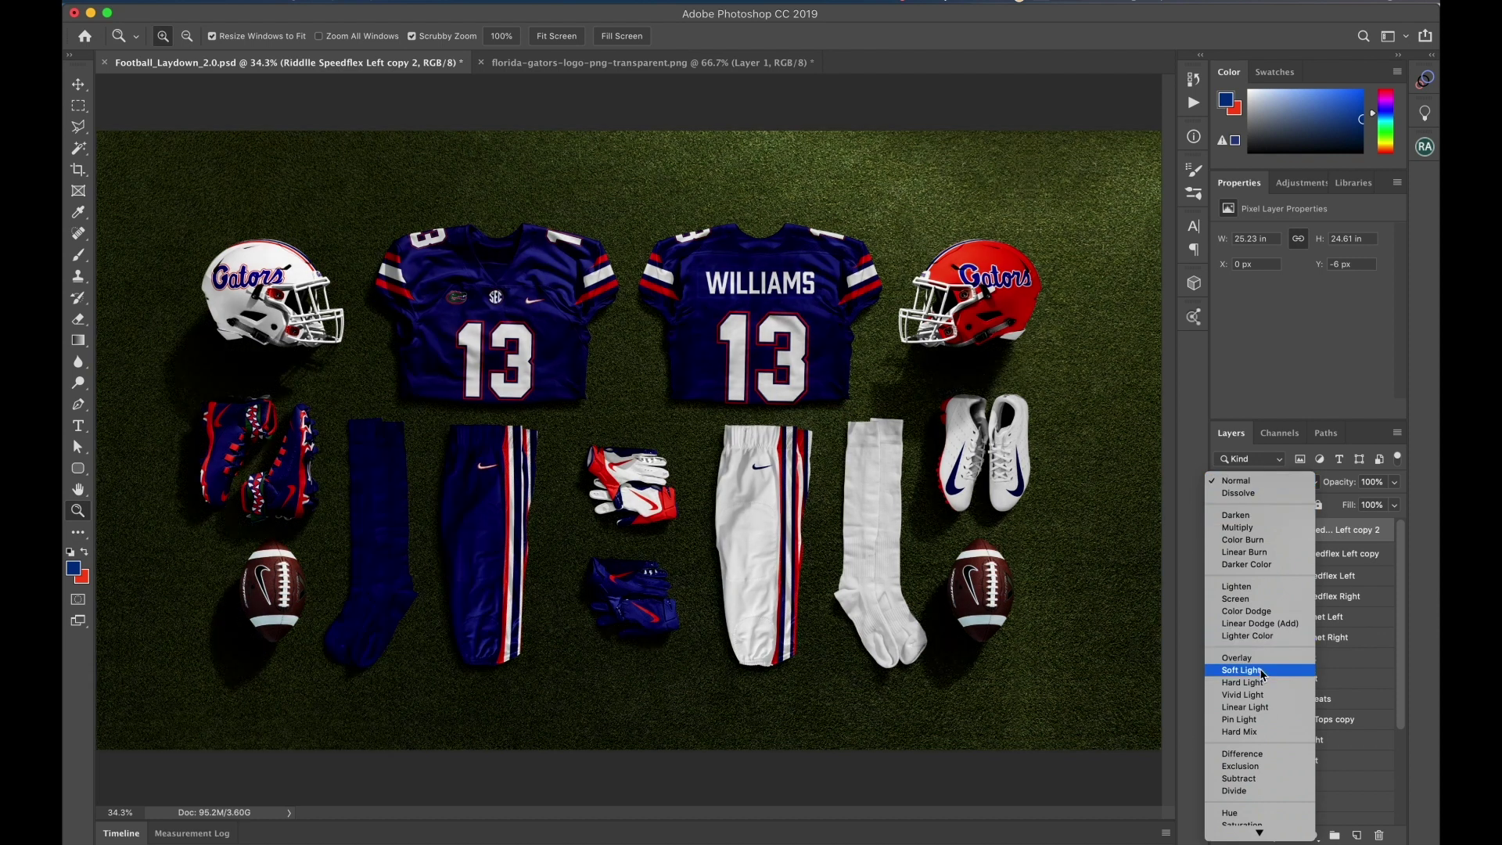
click(1262, 671)
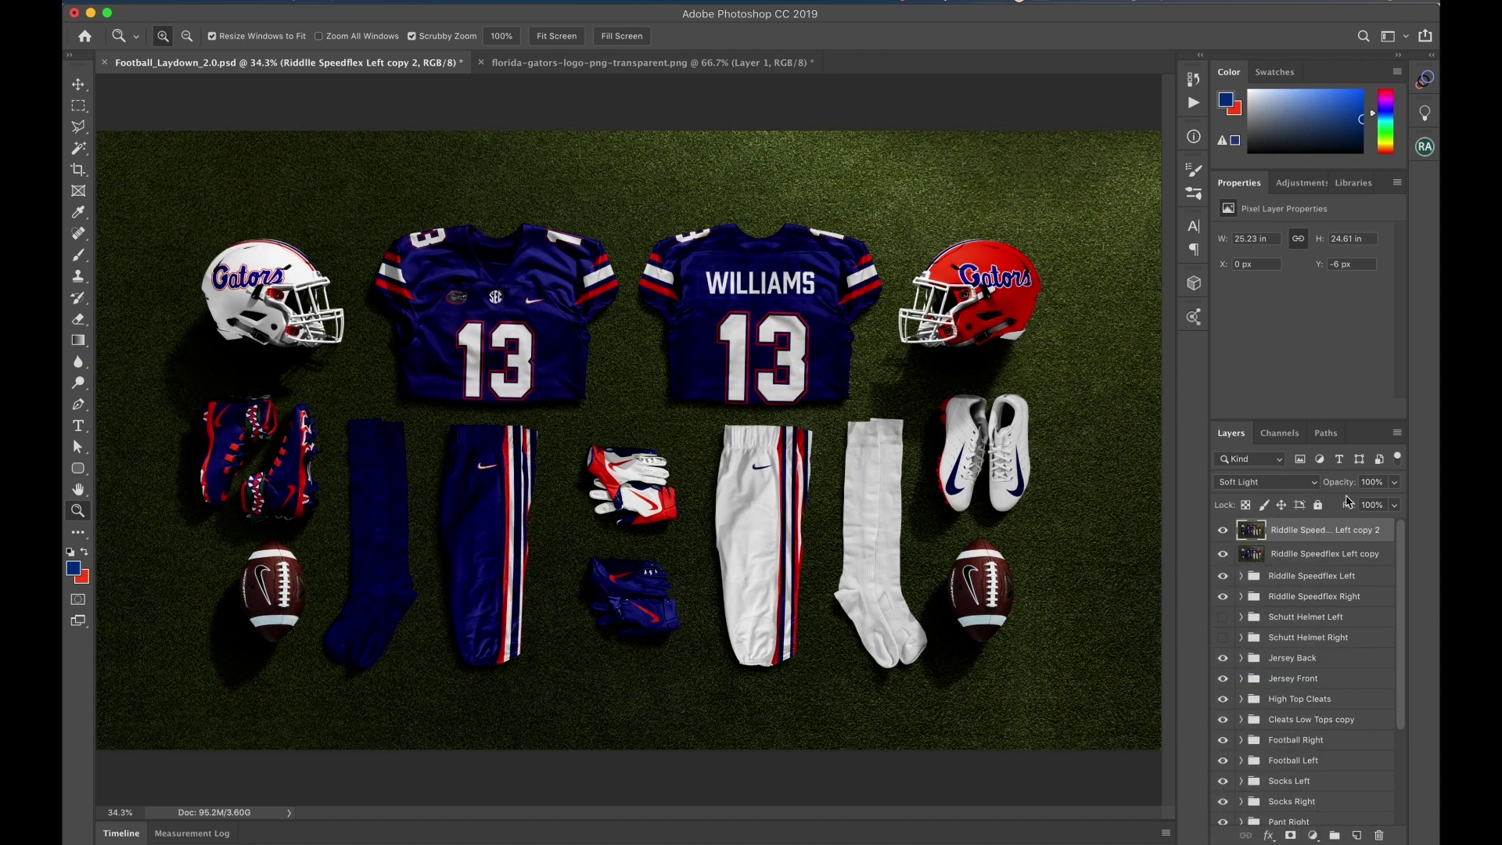
key(3)
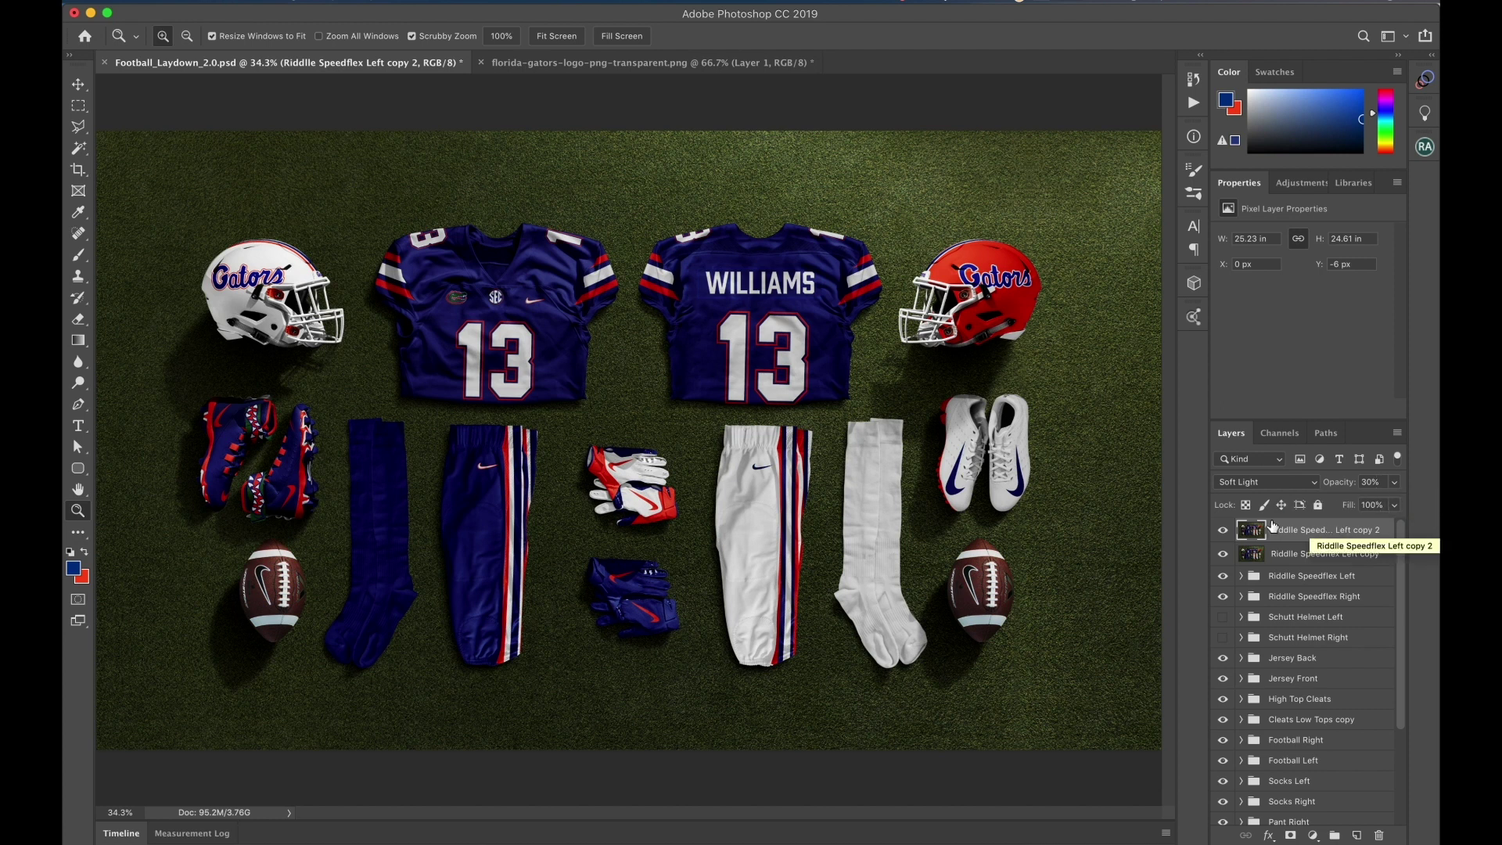
Duplicate the merged layer together with its Soft Light copy and merge the two duplicates into one layer
click(1326, 557)
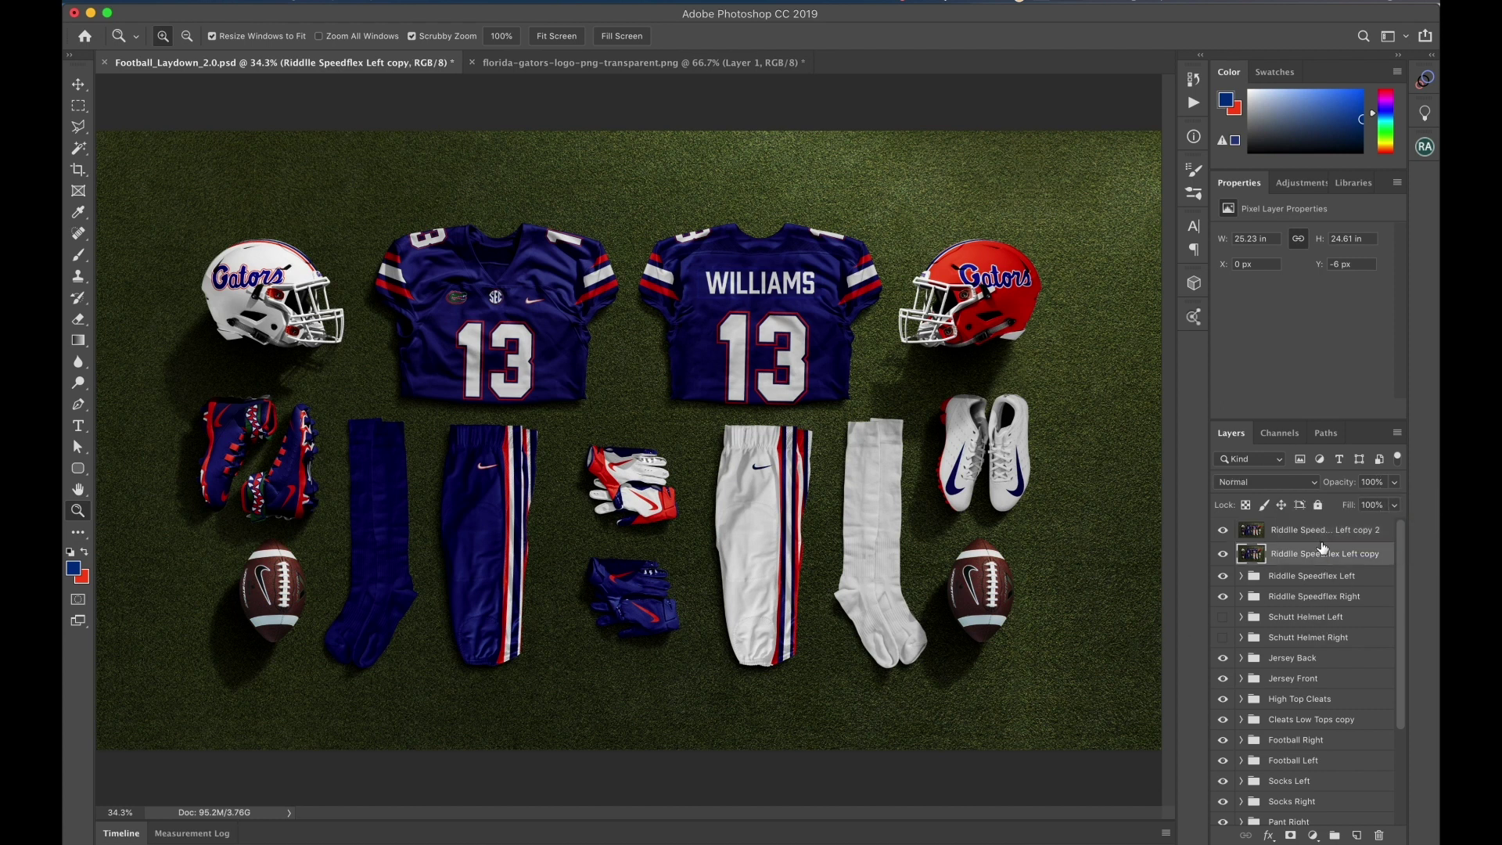
shift+click(1323, 538)
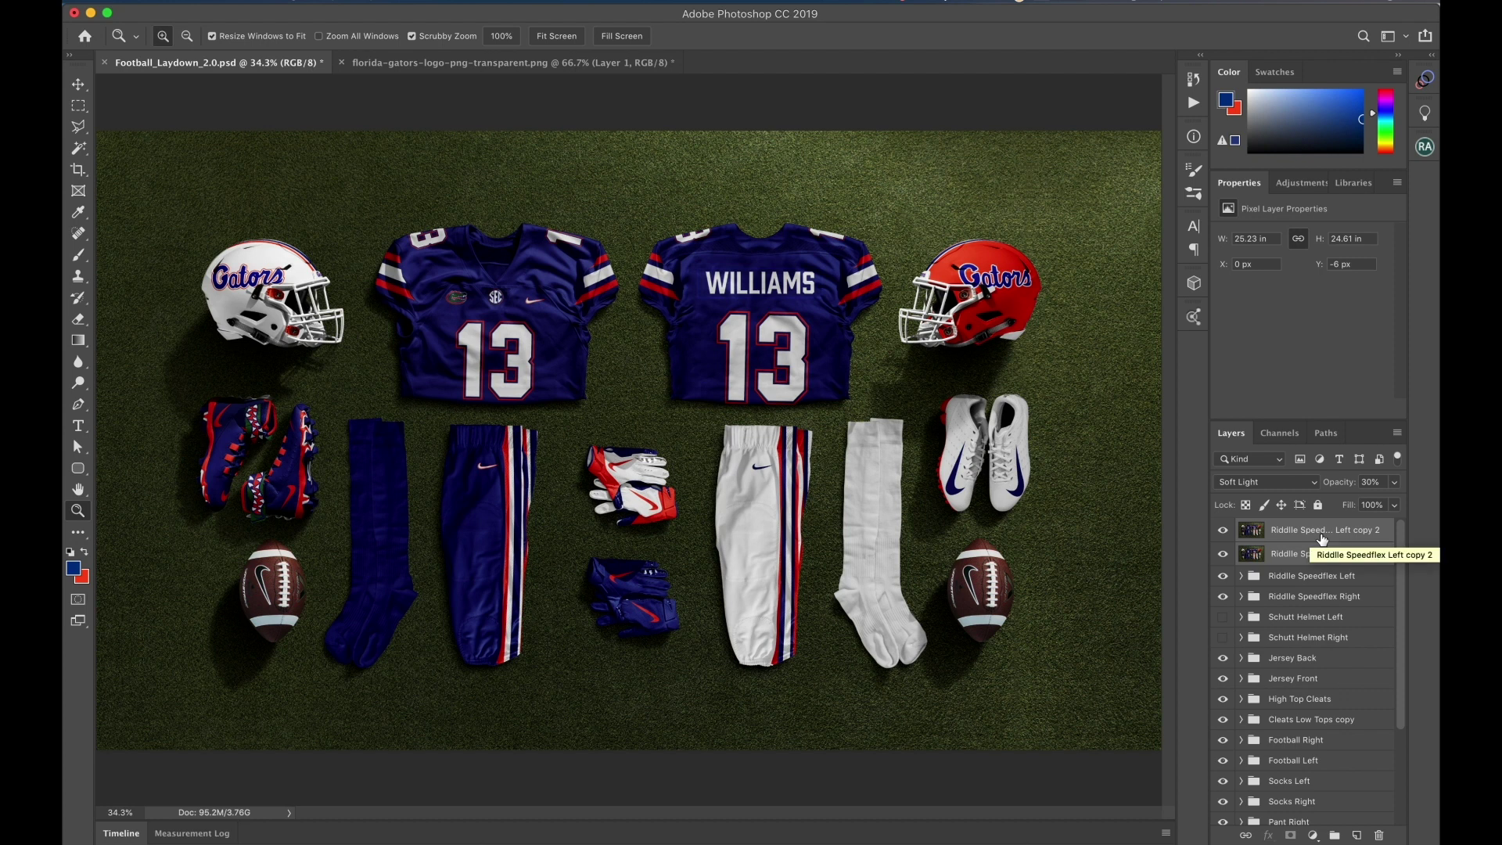
key(super+j)
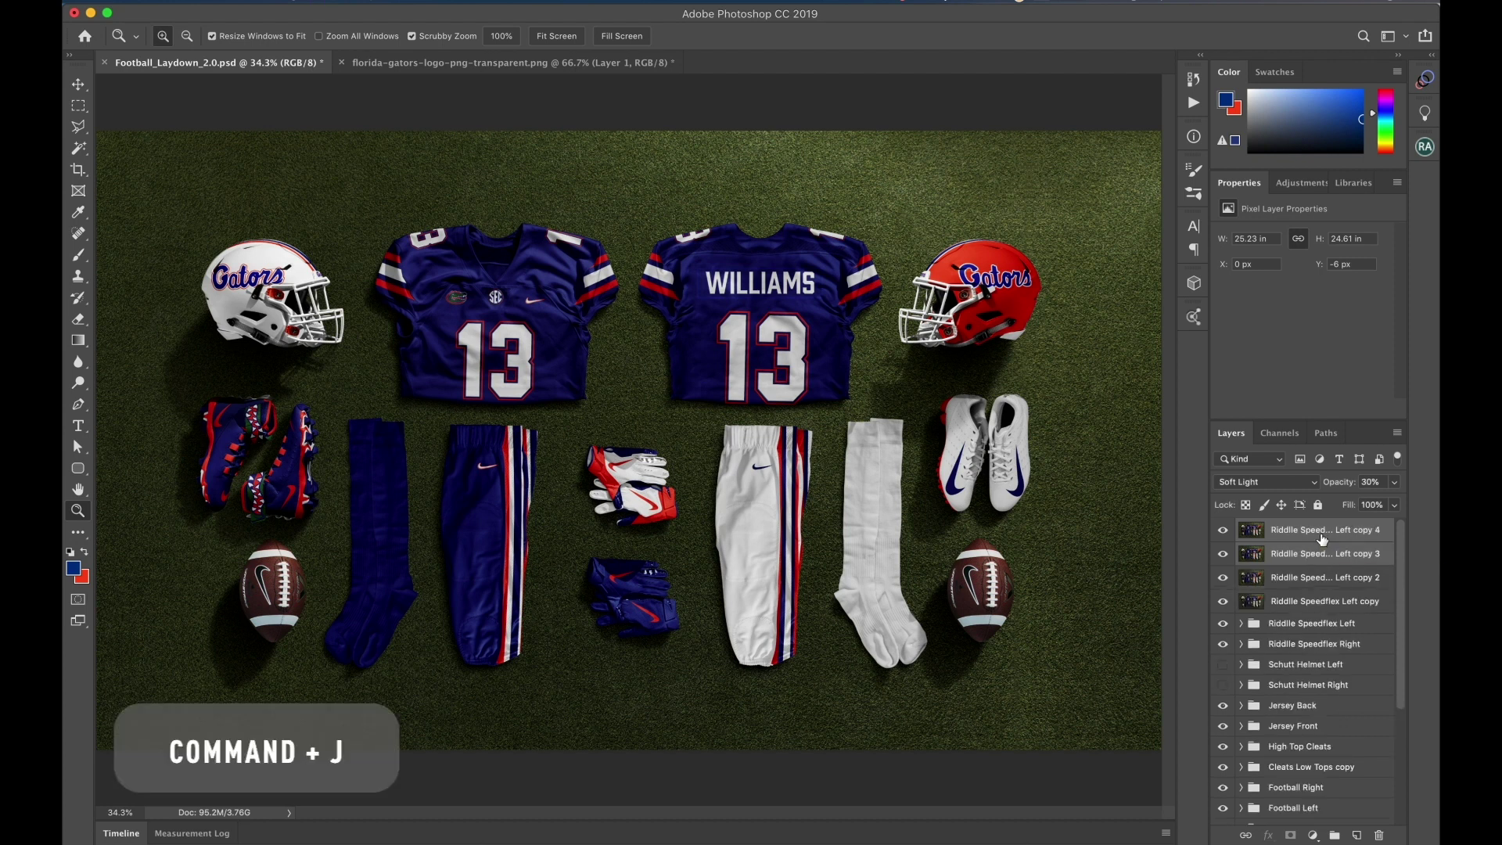
key(super+e)
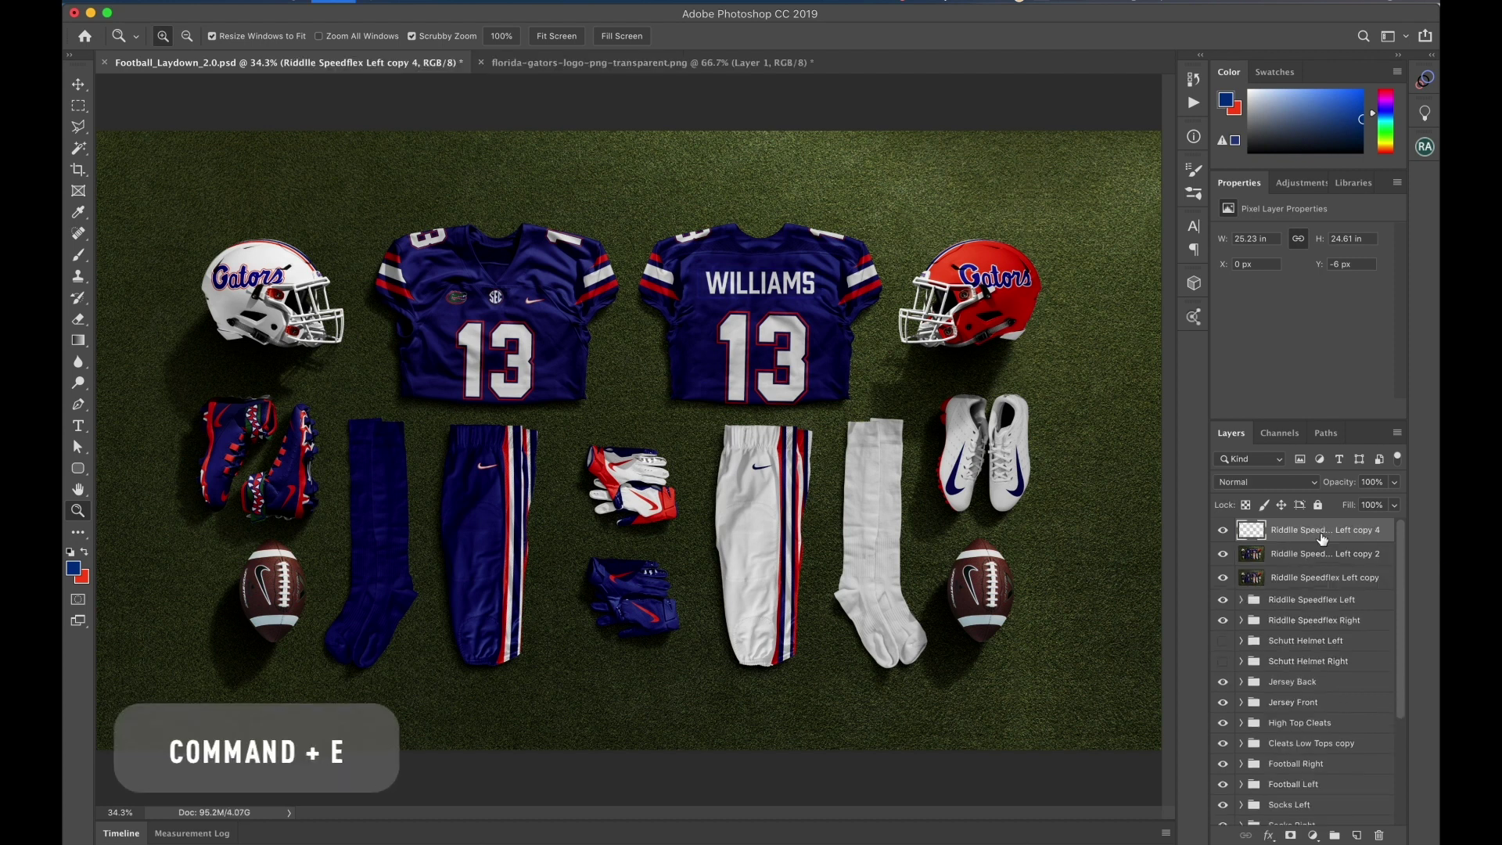
click(1223, 530)
click(1223, 532)
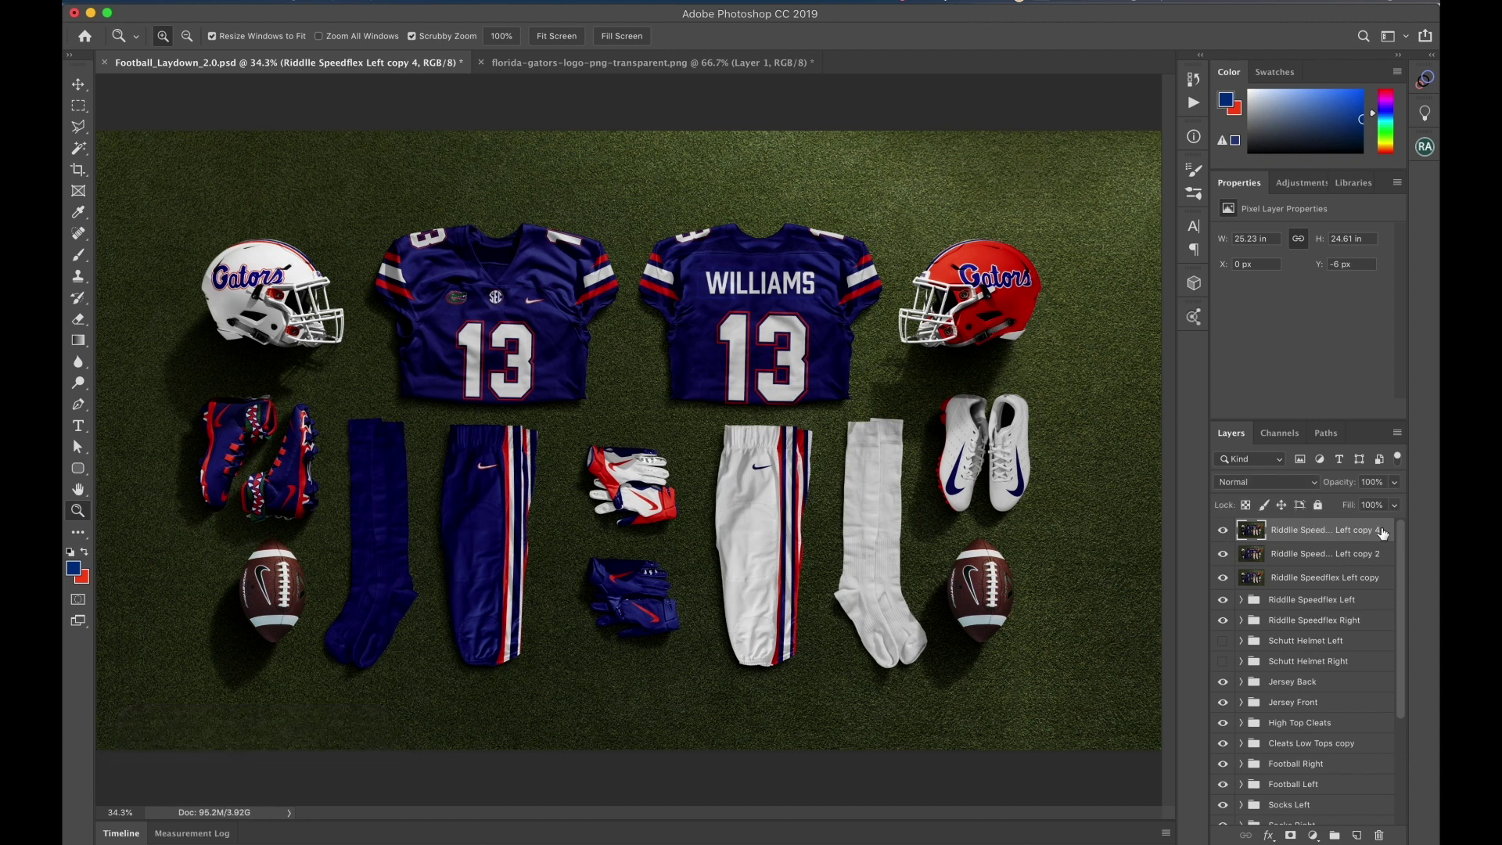
Rename the uppermost merged layer top and turn off its green channel in the advanced blending options
double_click(1373, 531)
text(top)
key(Return)
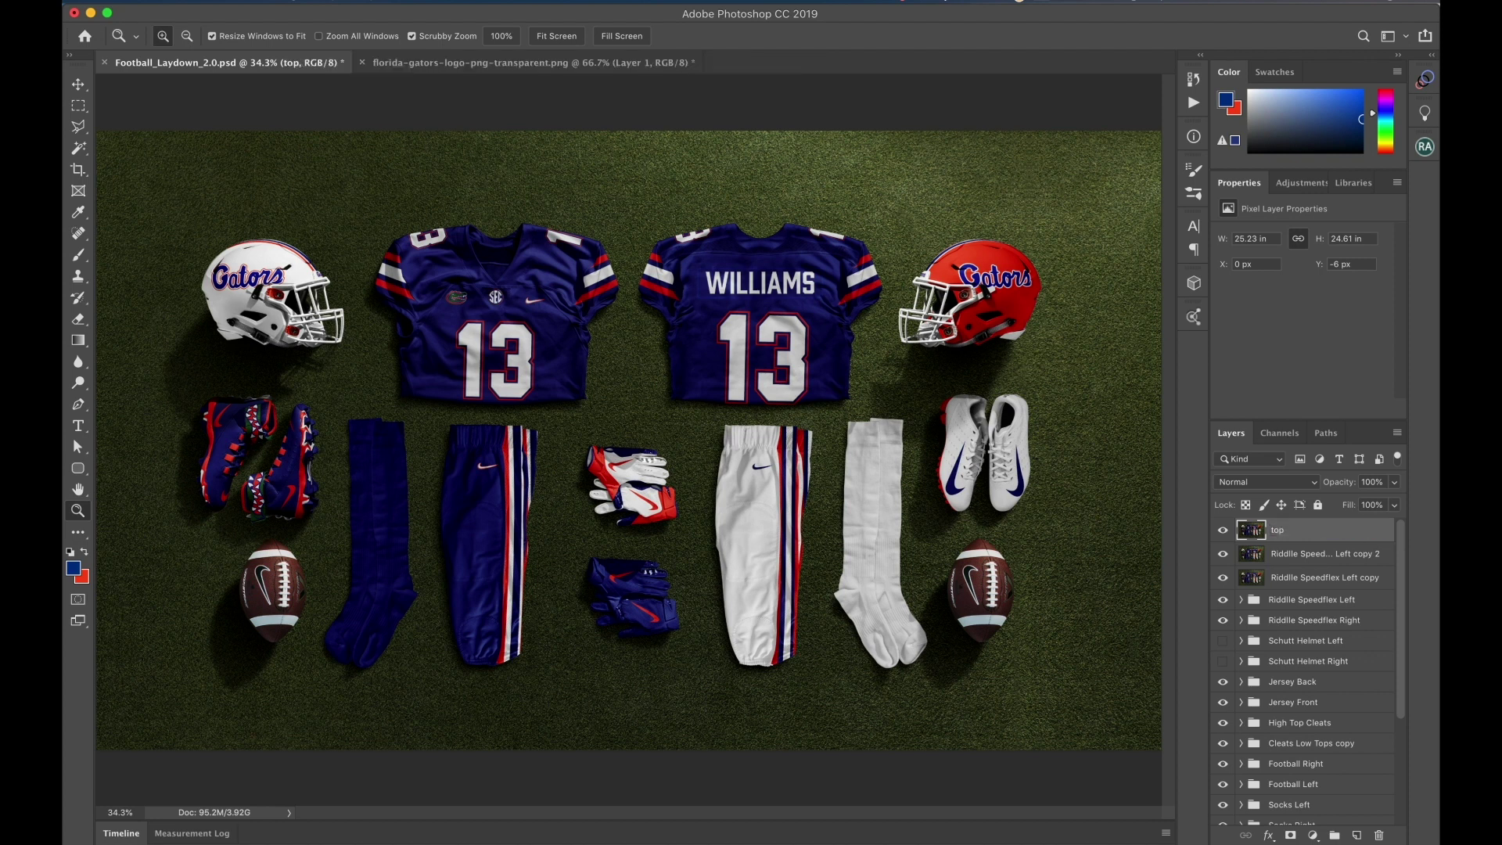
double_click(1378, 537)
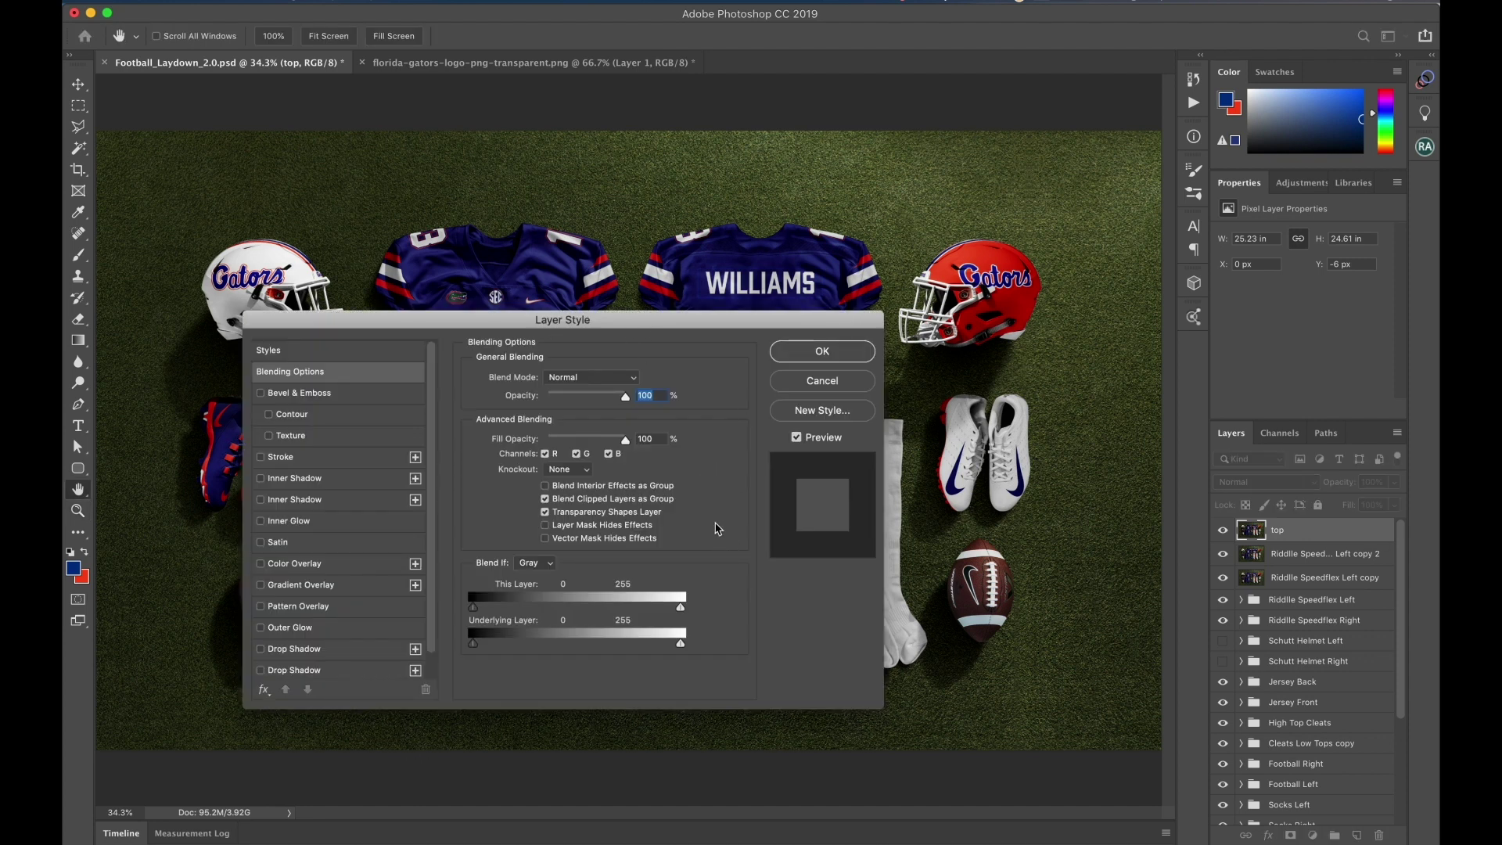
drag(592, 326, 678, 332)
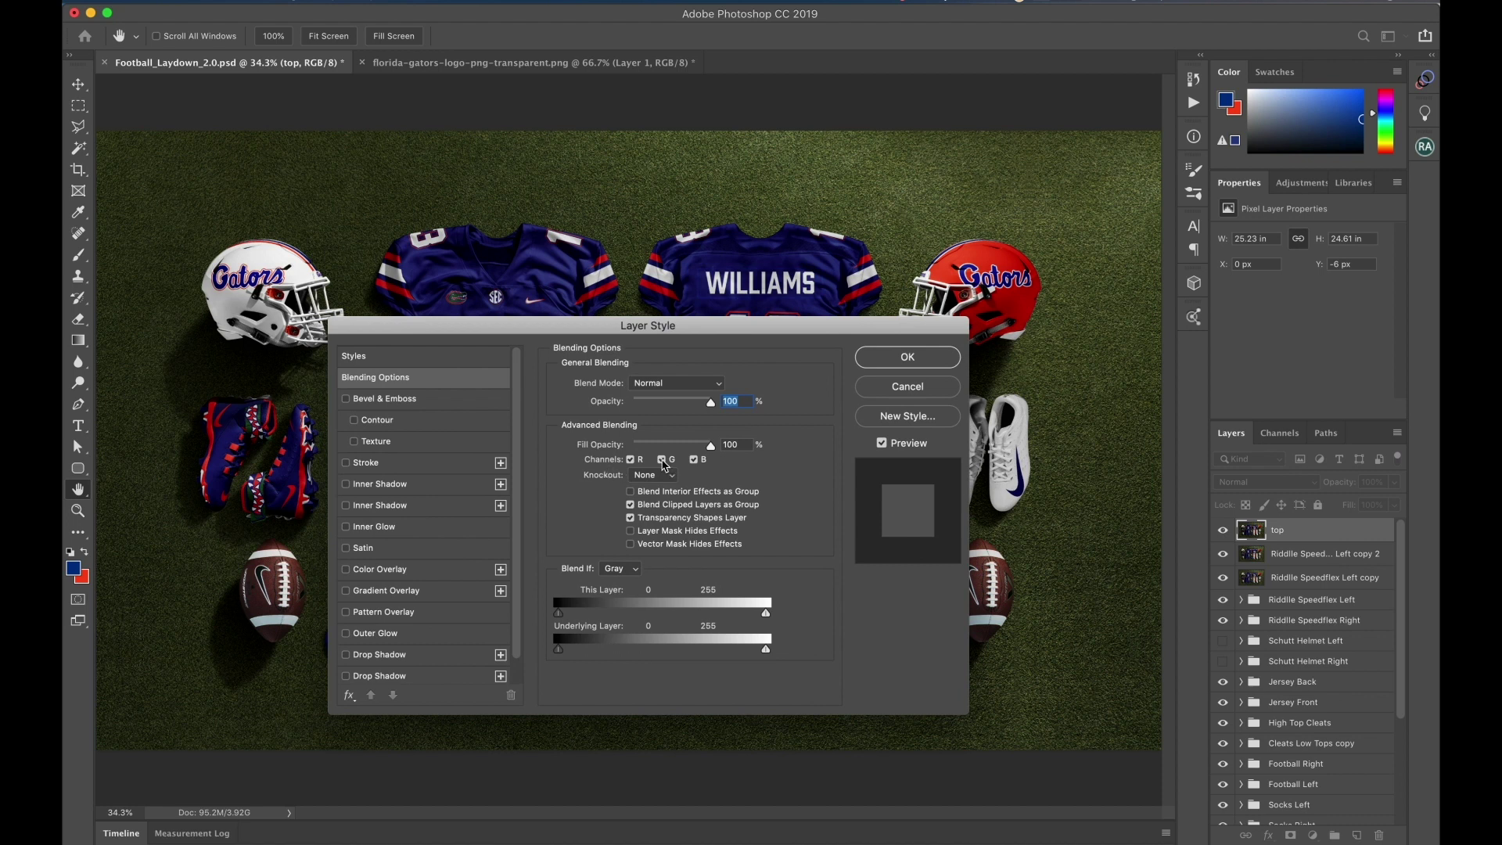
click(661, 460)
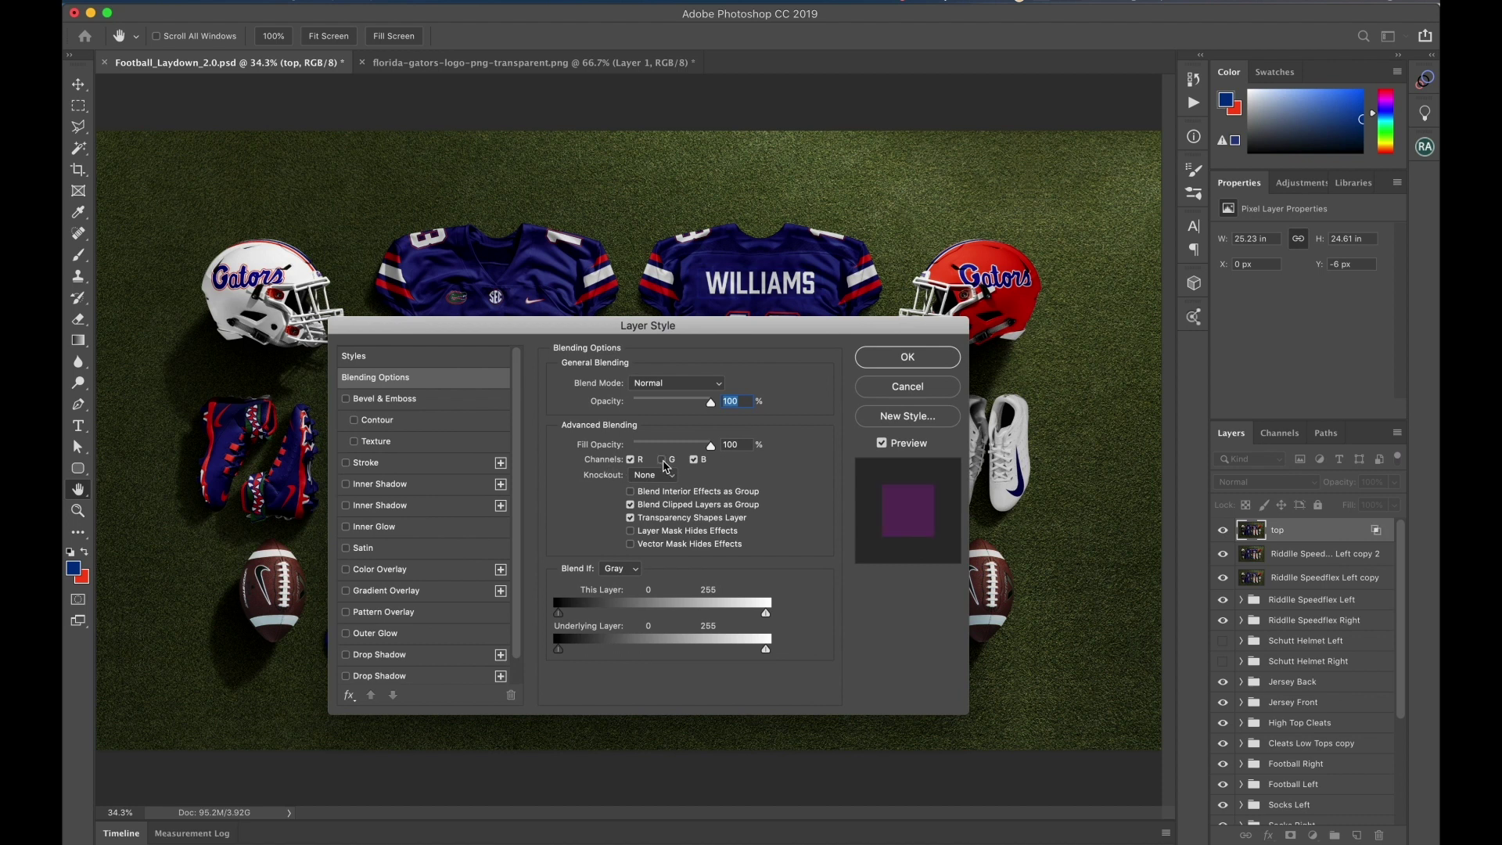
click(908, 357)
Nudge the top layer horizontally to an X offset of 4 px for a slight colour-fringe effect
double_click(79, 511)
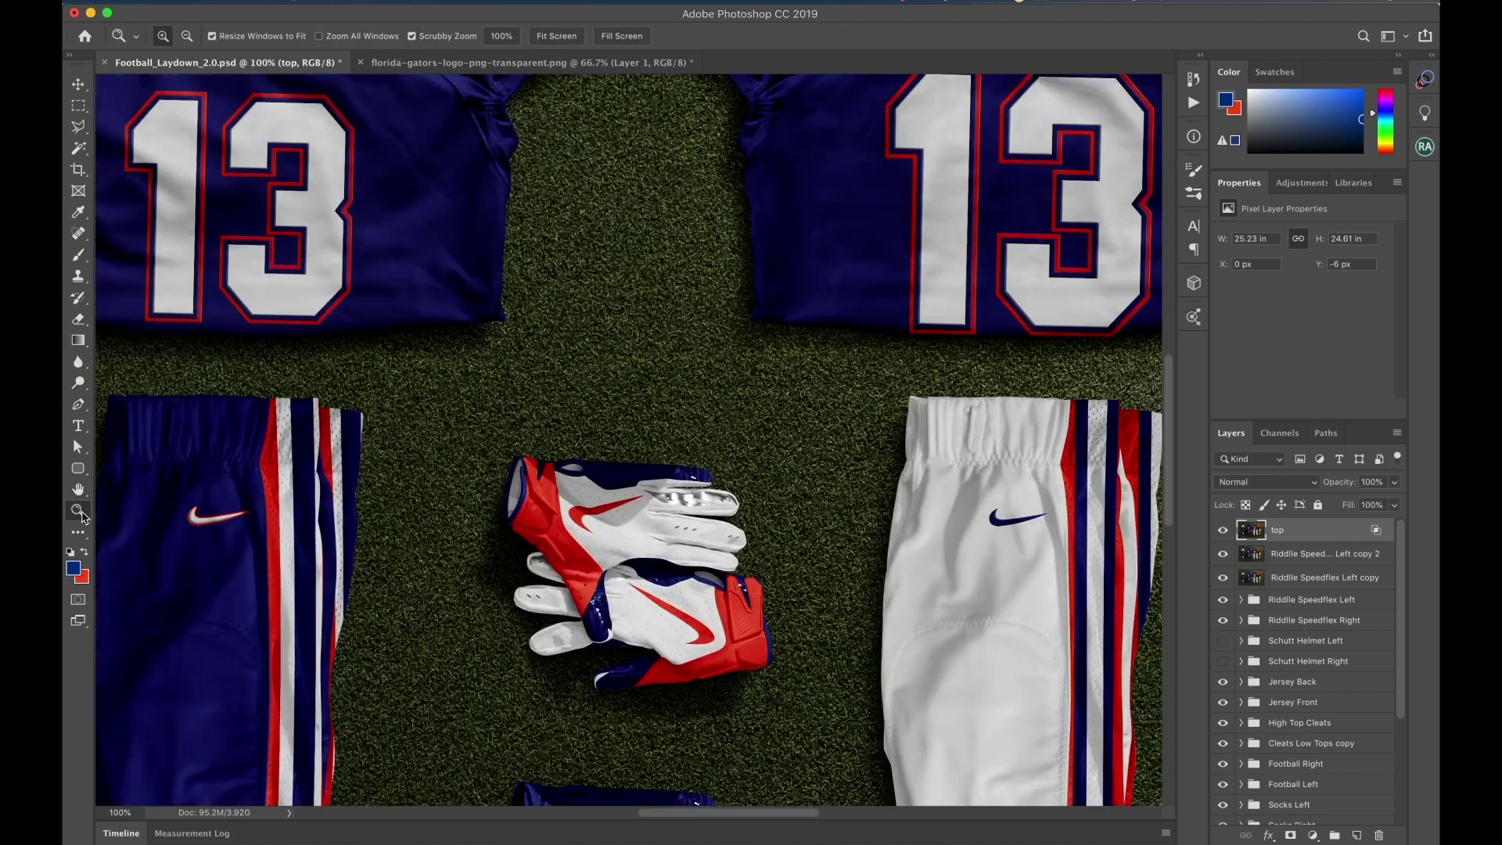
drag(473, 459, 496, 325)
key(v)
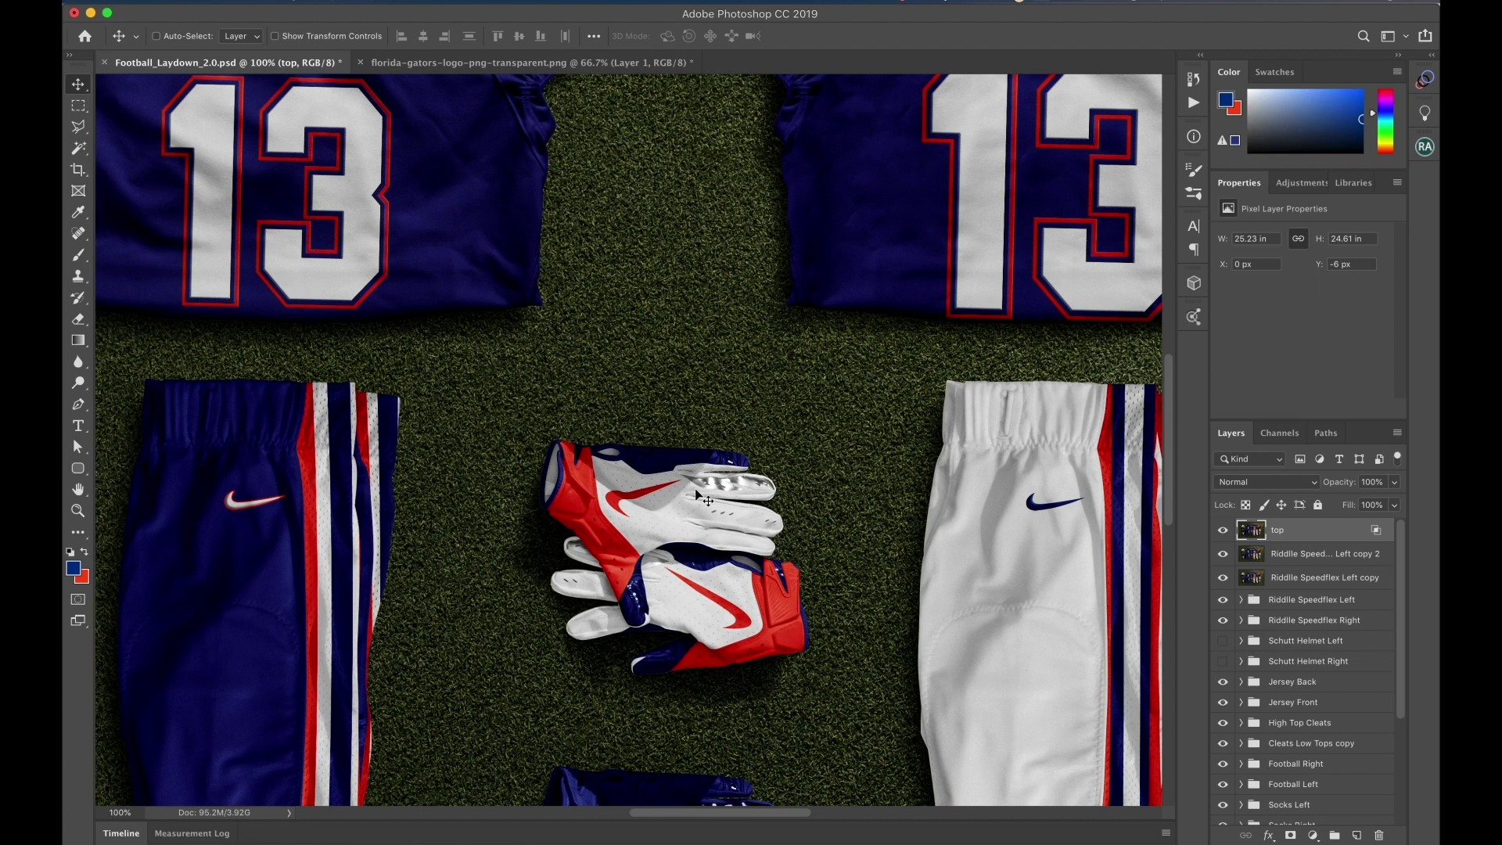
key(Right)
key(Right)
key(Right)
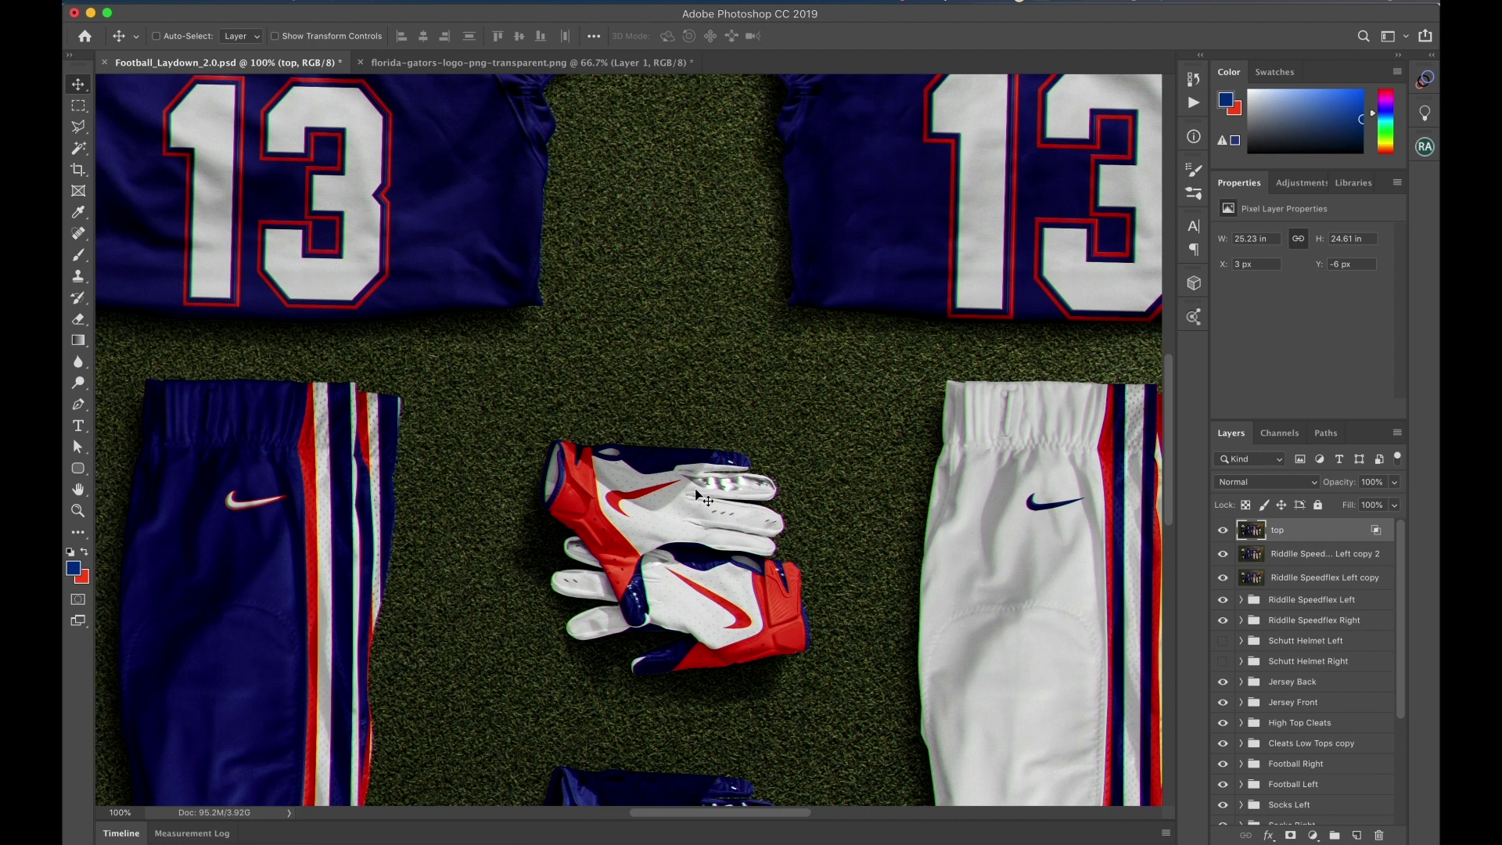
key(shift+Right)
key(shift+Right)
key(shift+Right)
key(shift+Right)
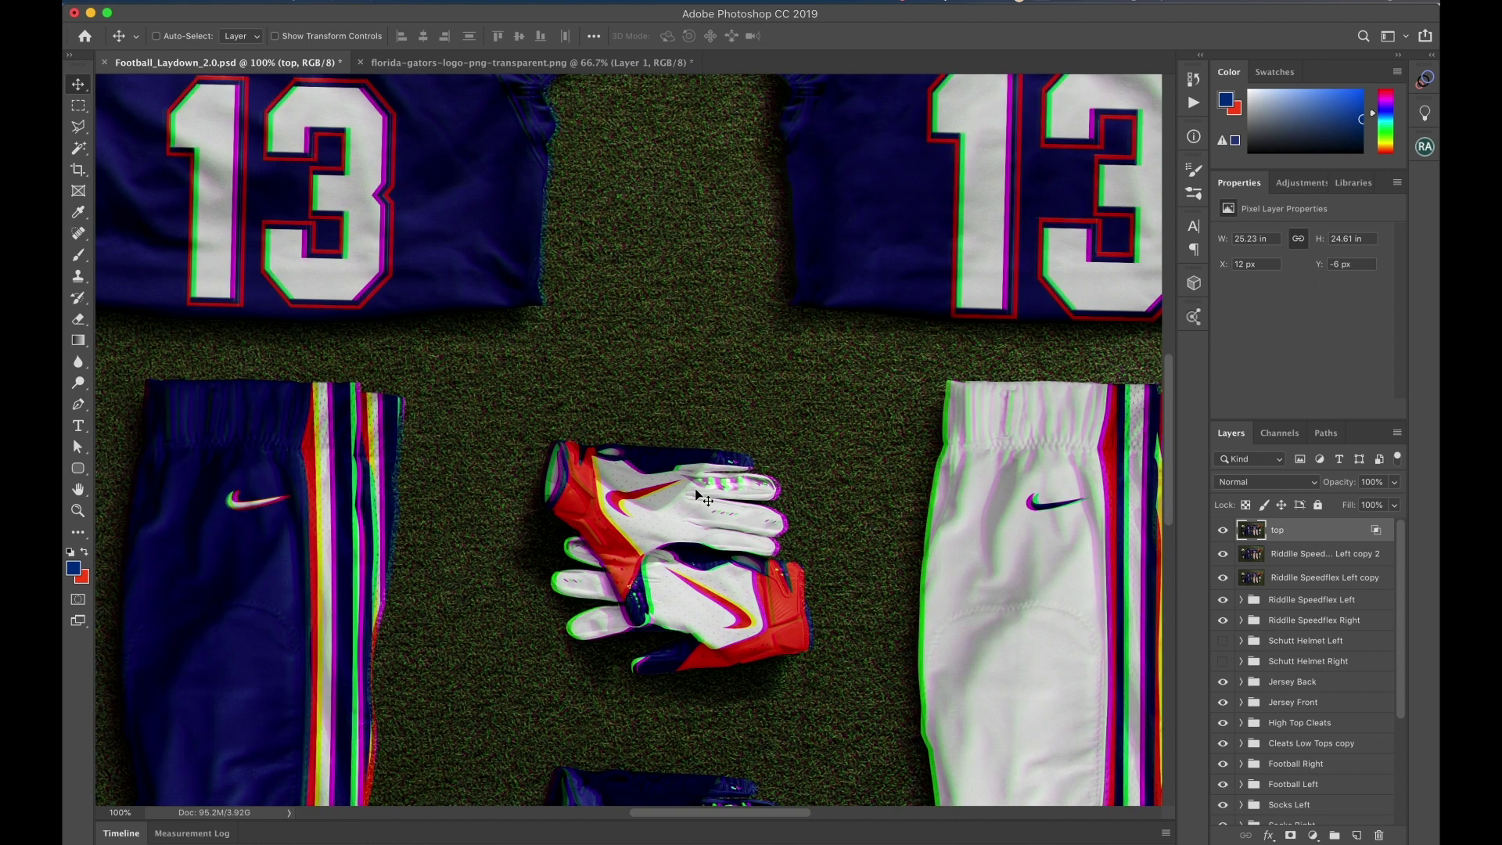
key(shift+Left)
key(shift+Left)
key(shift+Left)
key(shift+Left)
key(Left)
key(Left)
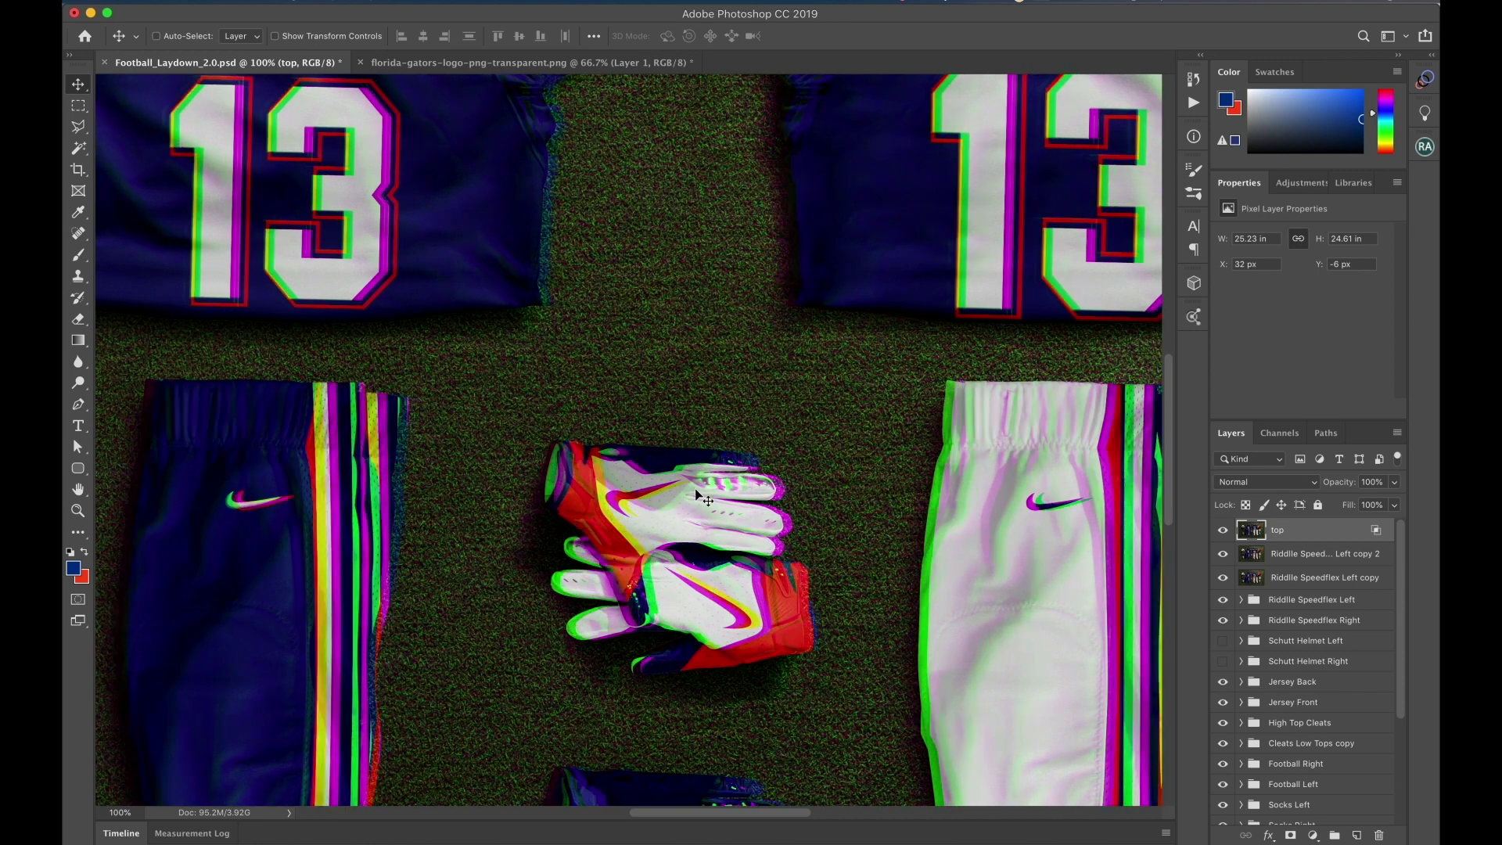
key(Right)
key(Right)
key(Right)
key(Right)
key(Right)
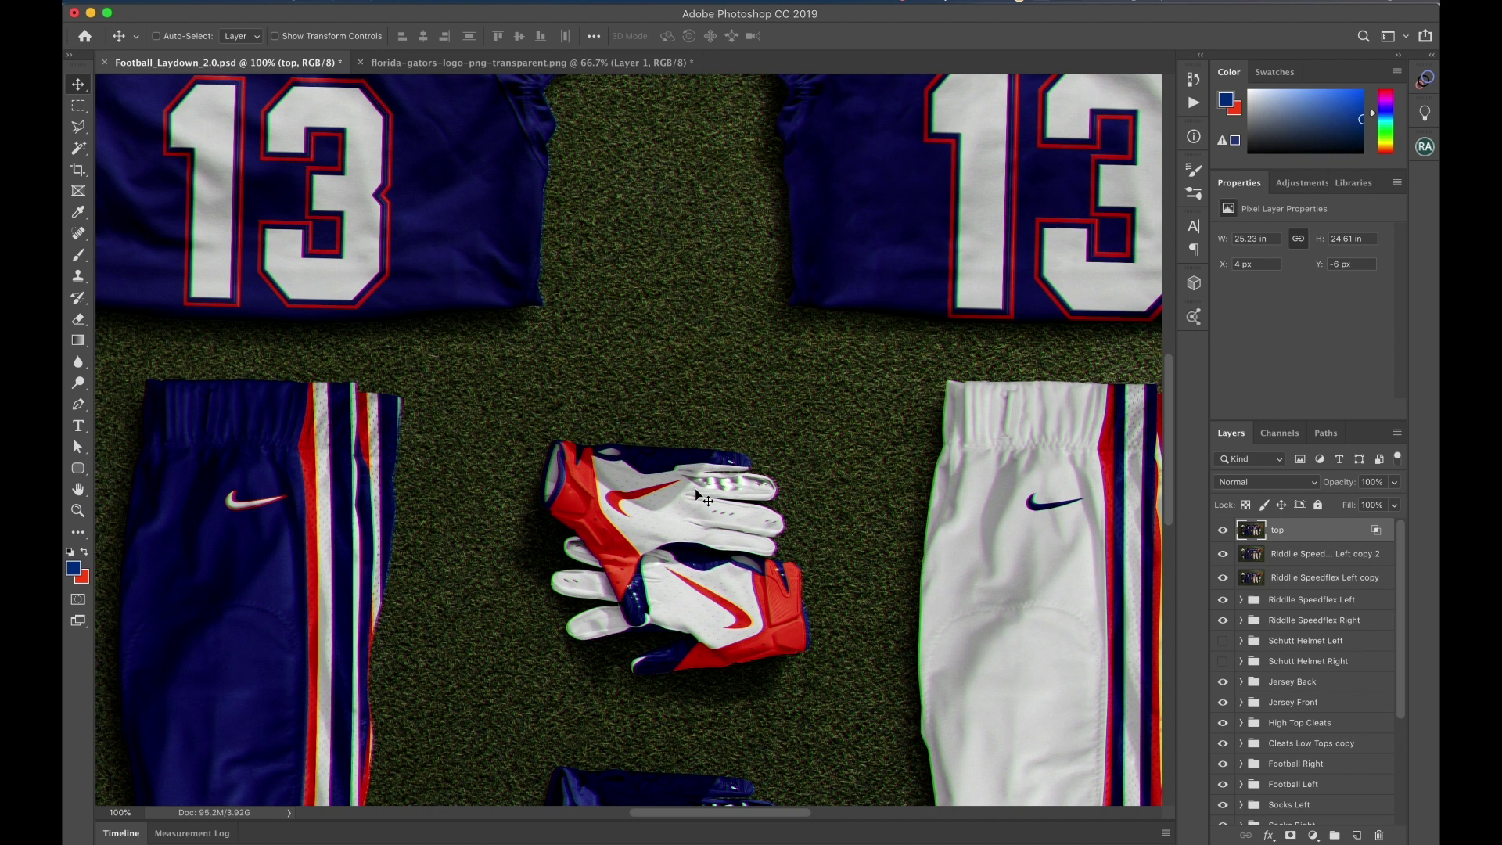
key(super+0)
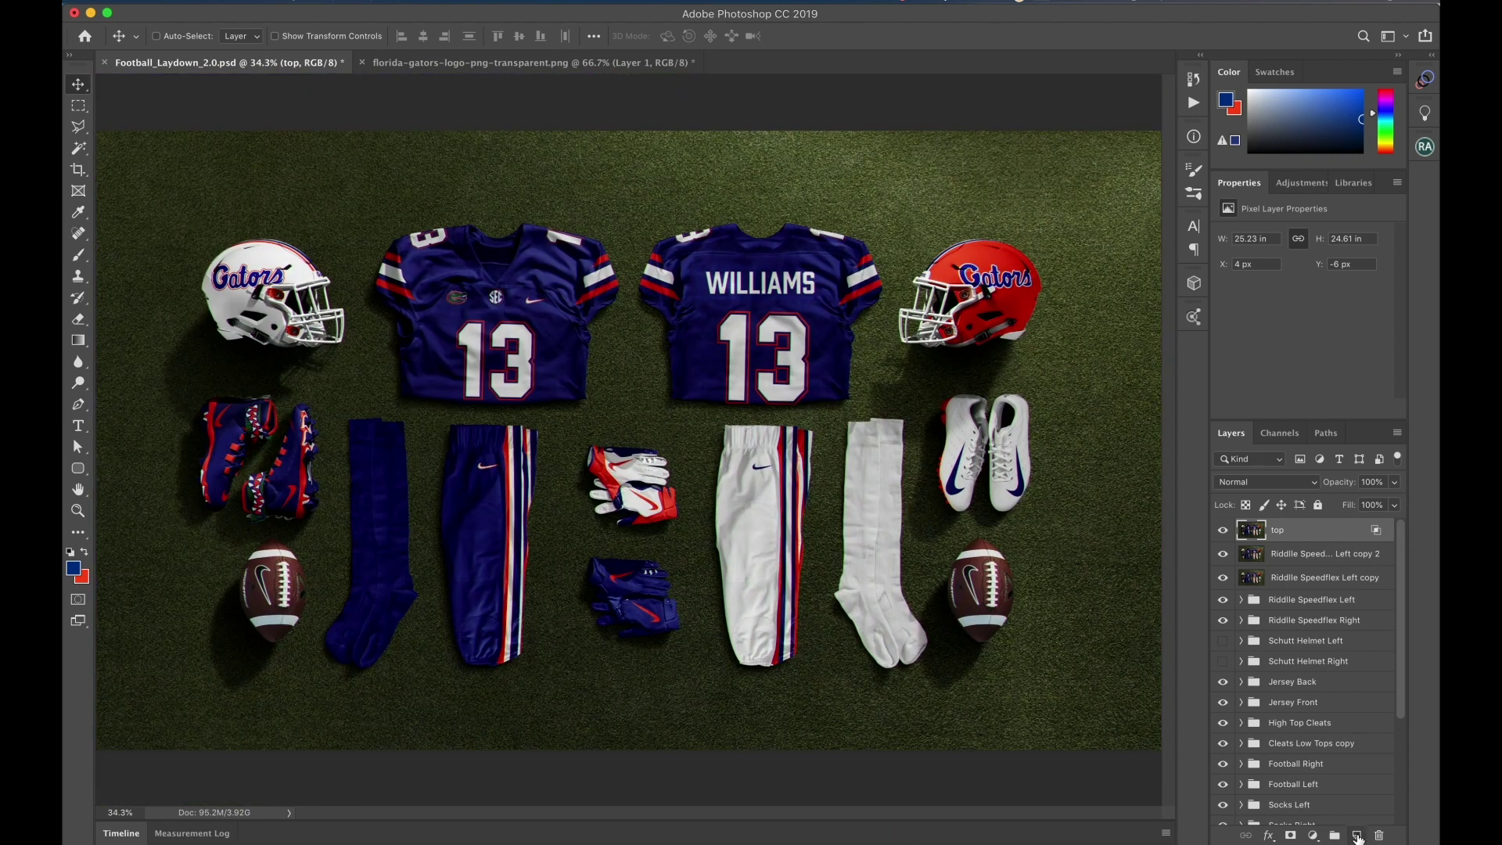
Add an empty layer above the top layer and change the foreground colour to a brighter, more vivid blue
click(1358, 836)
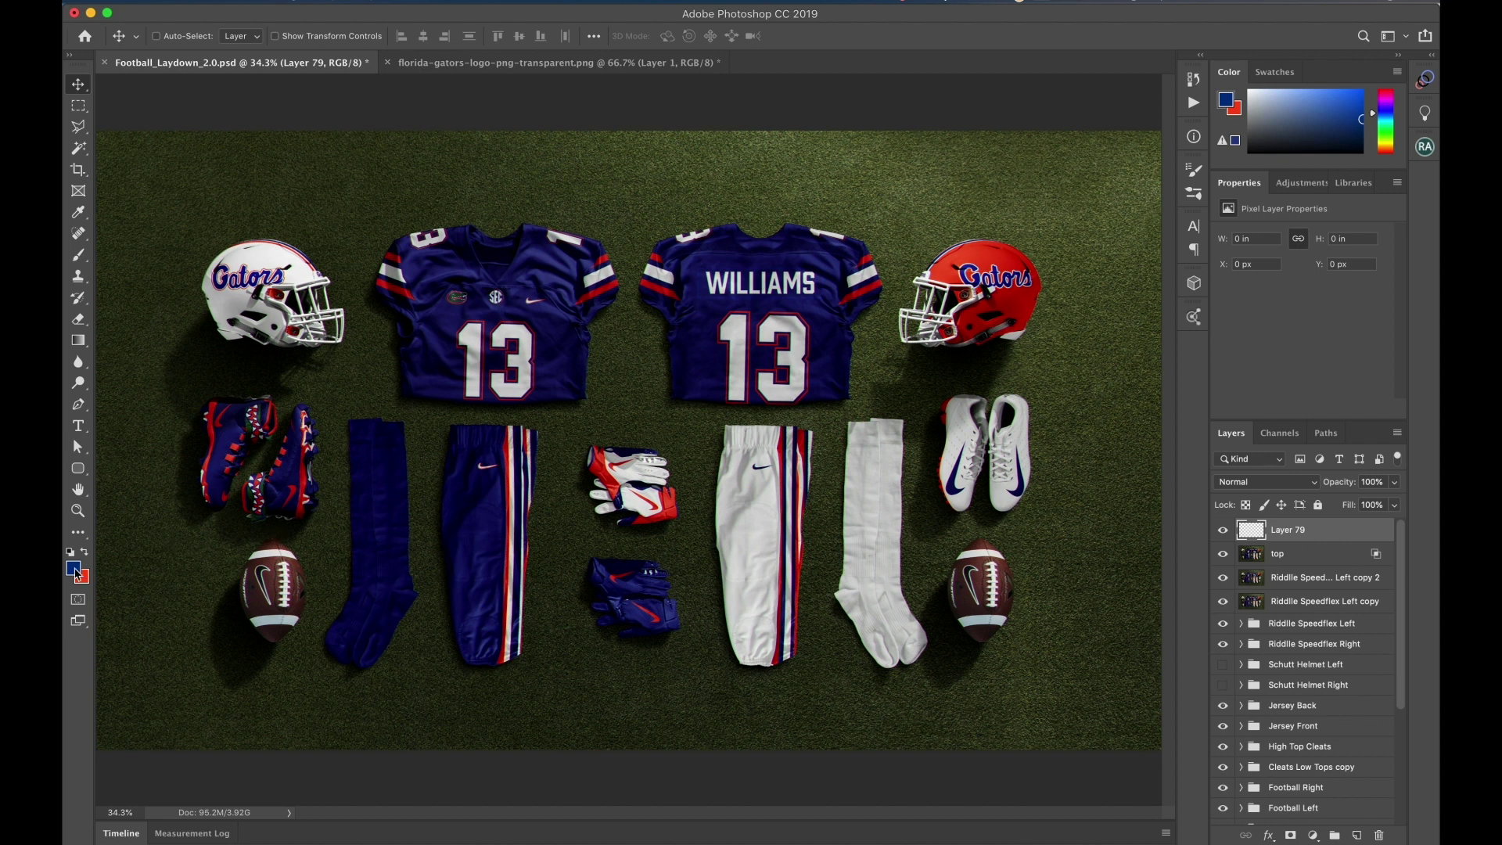
click(75, 569)
drag(726, 501, 729, 497)
click(885, 462)
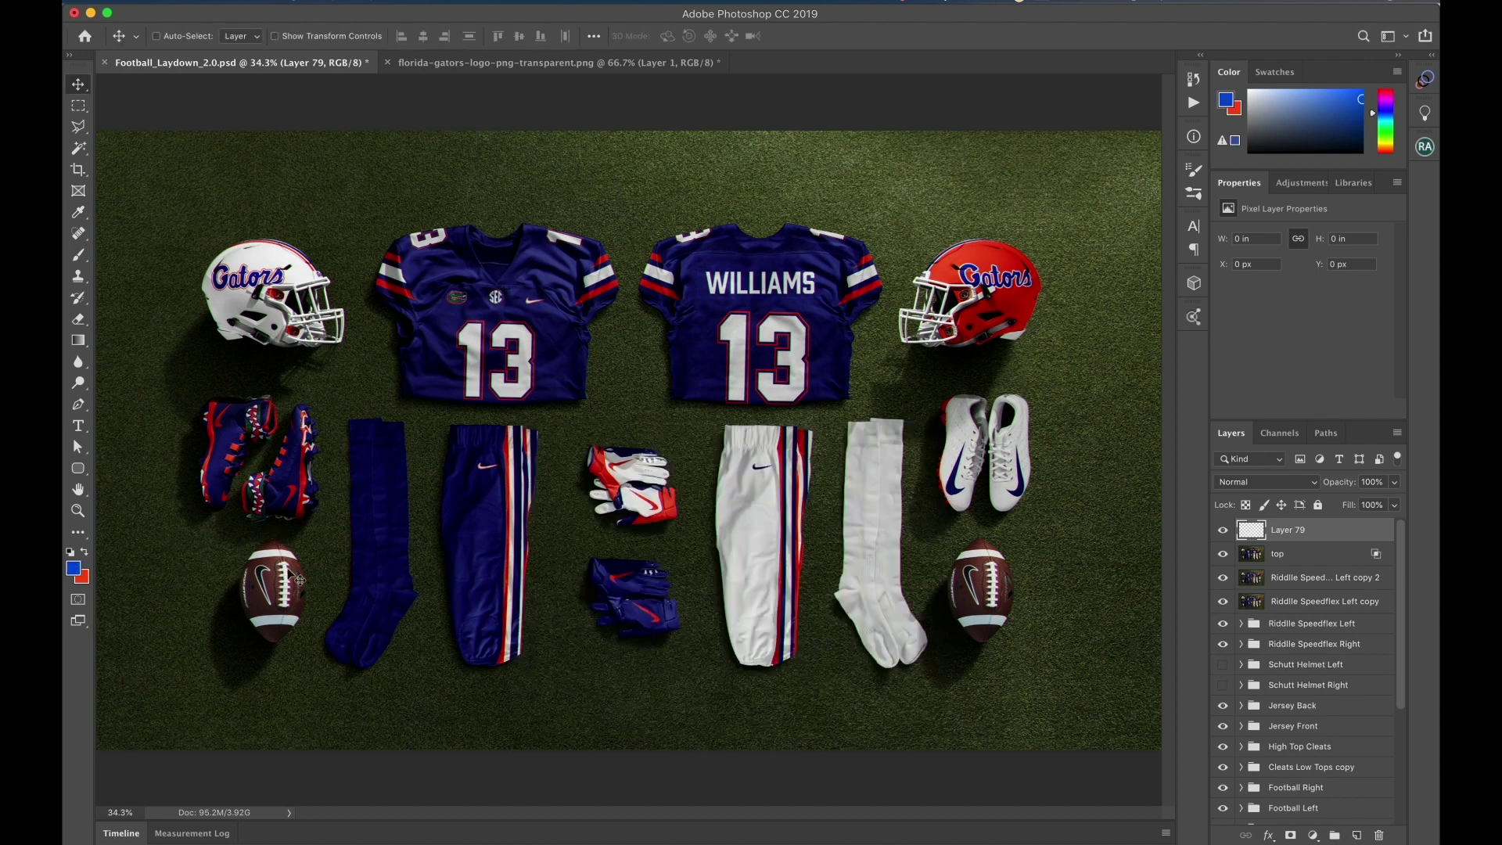
Swap the foreground and background colours and set the red foreground colour to the orange f35600
key(x)
click(74, 568)
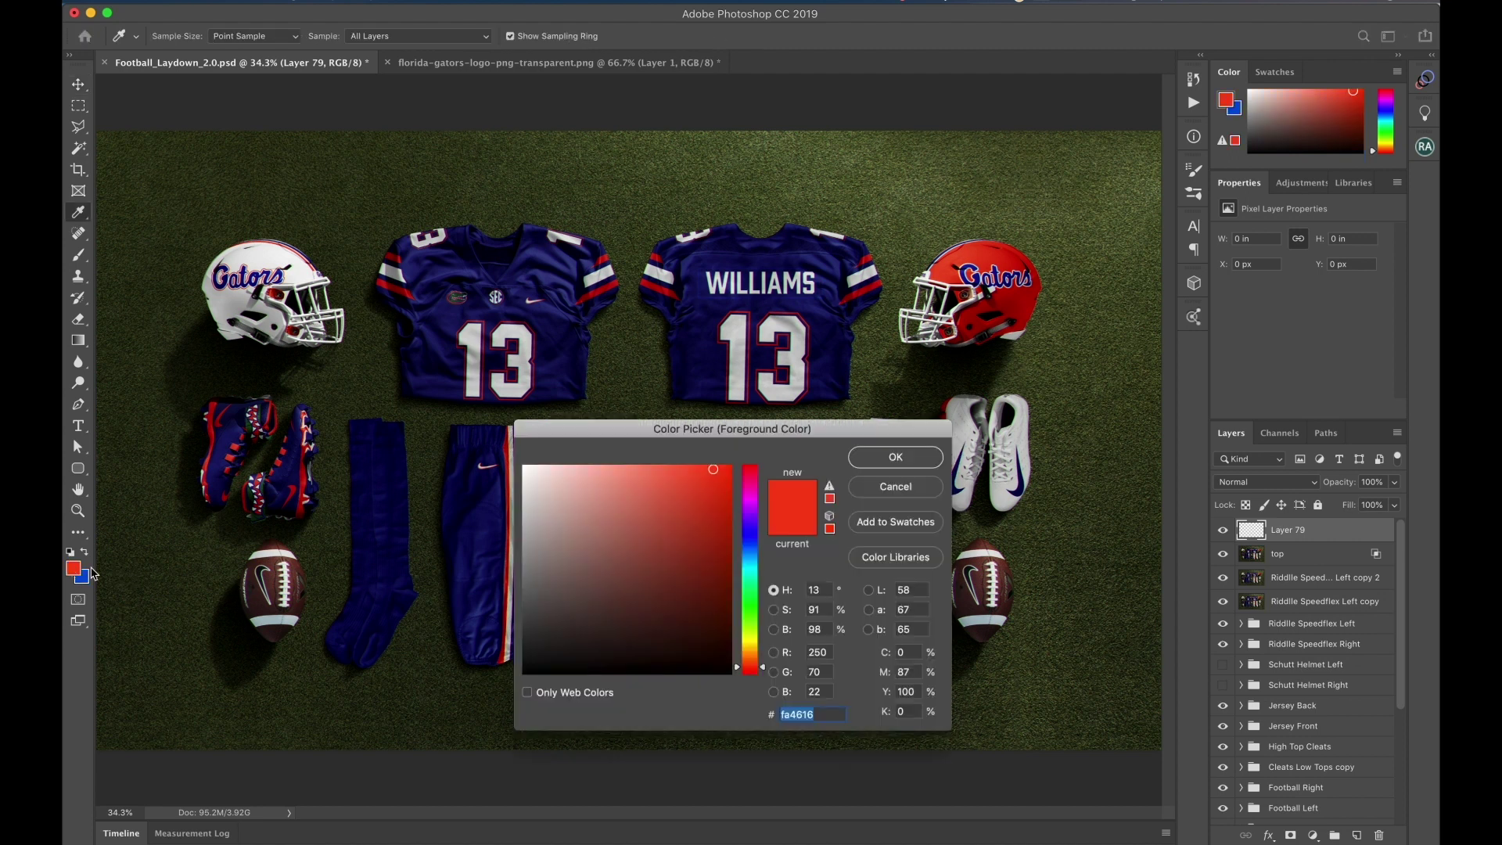
click(725, 498)
drag(725, 498, 729, 475)
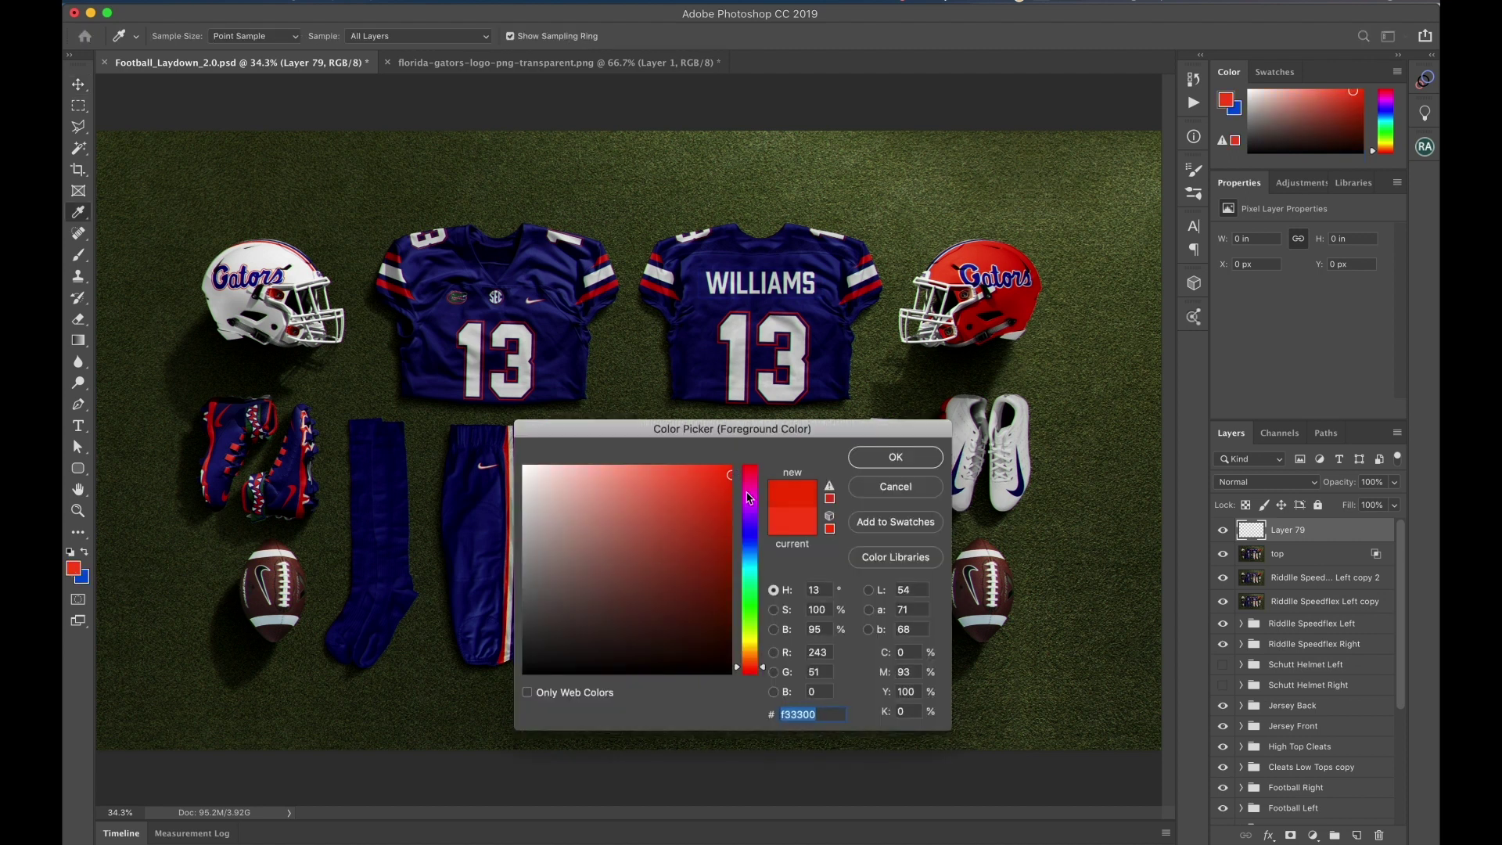
drag(750, 665, 749, 662)
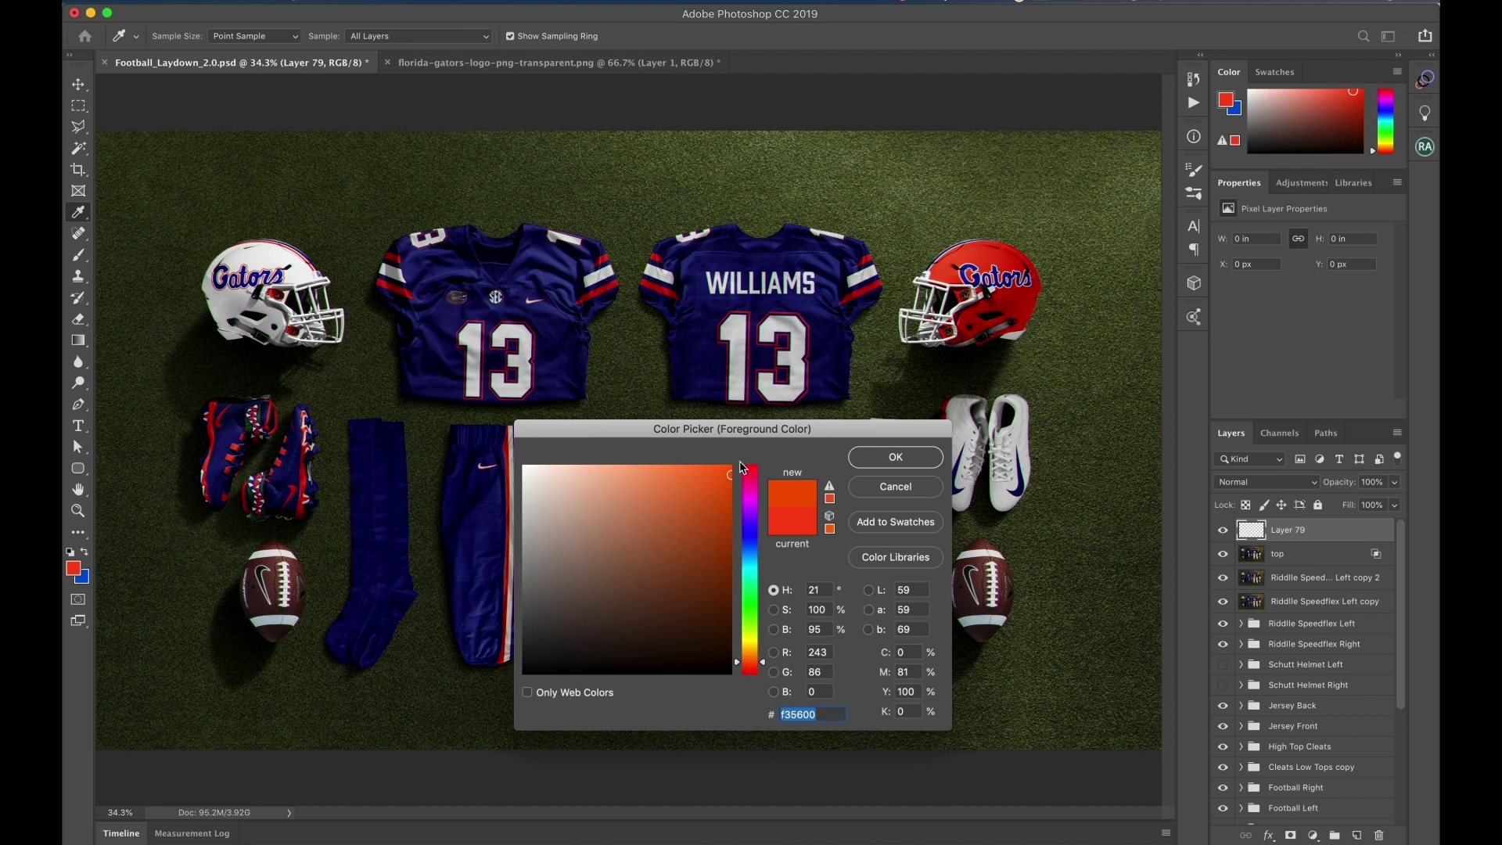
click(896, 457)
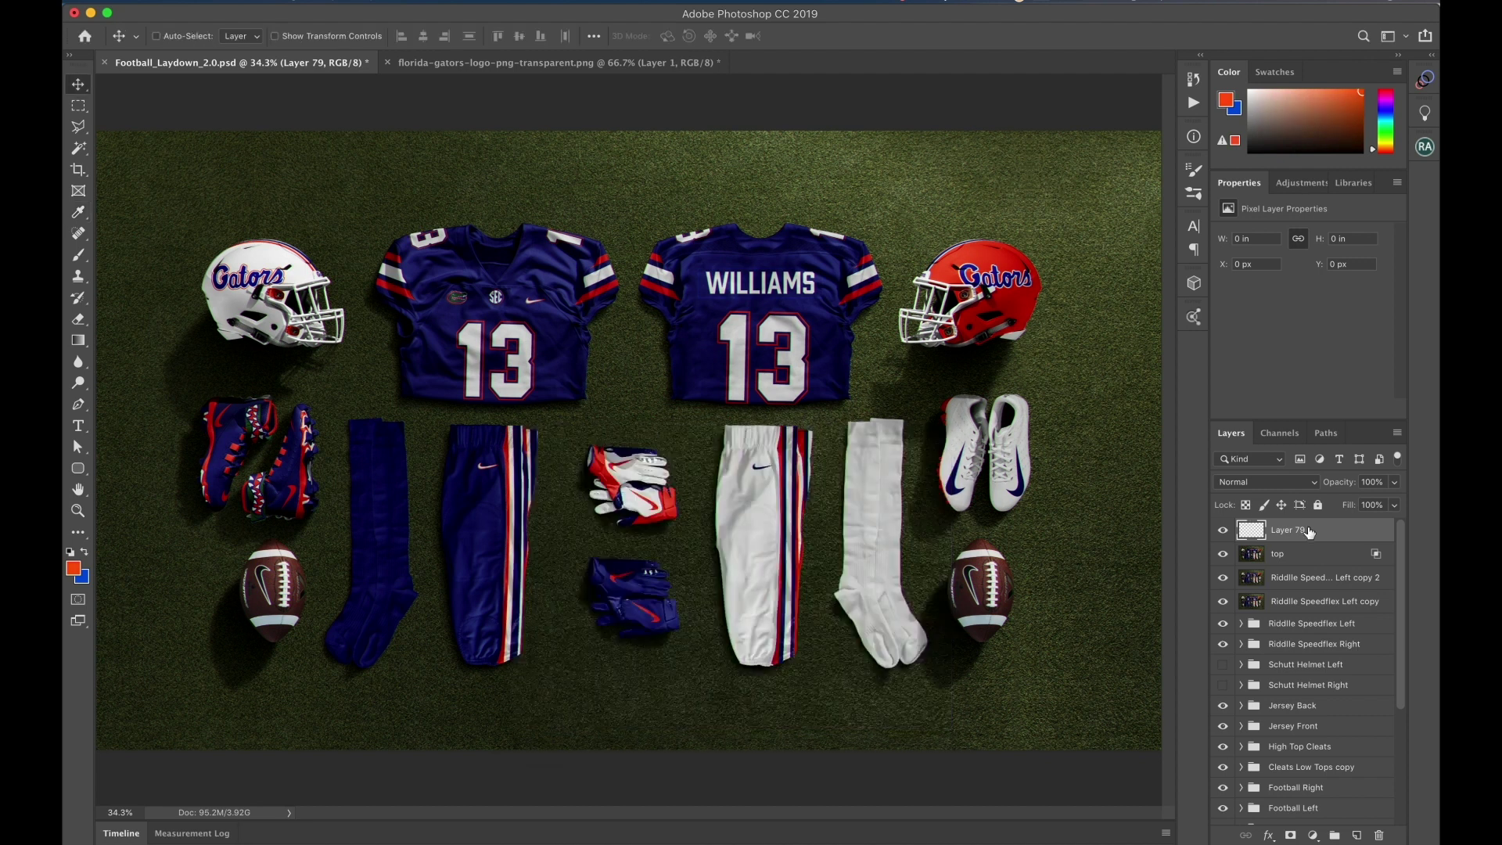
Fill the new empty layer with a linear foreground-to-background gradient running diagonally from the image's upper-right corner to its lower-left corner
key(v)
key(g)
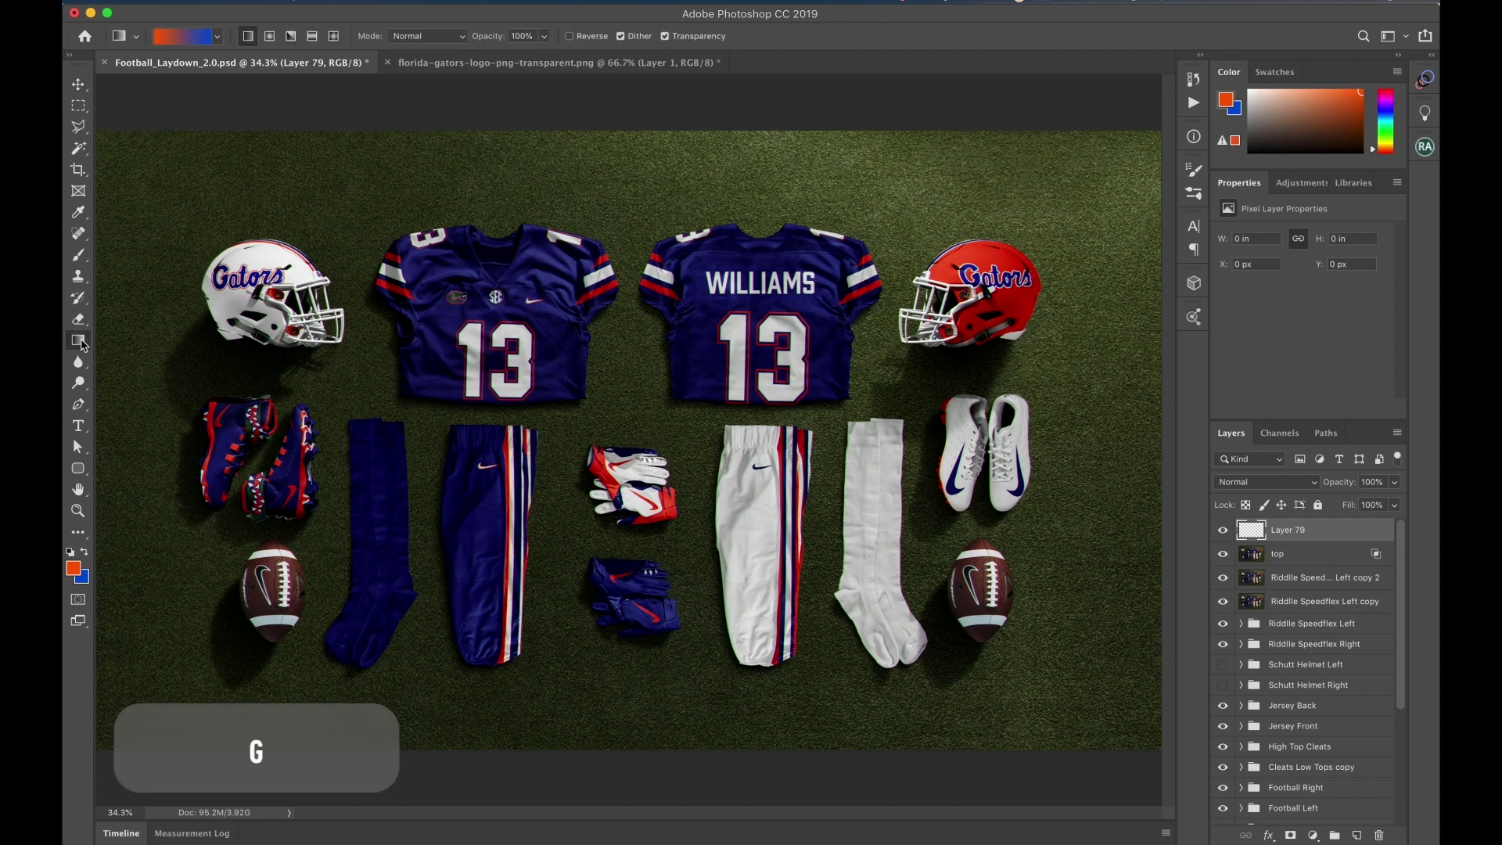
click(190, 38)
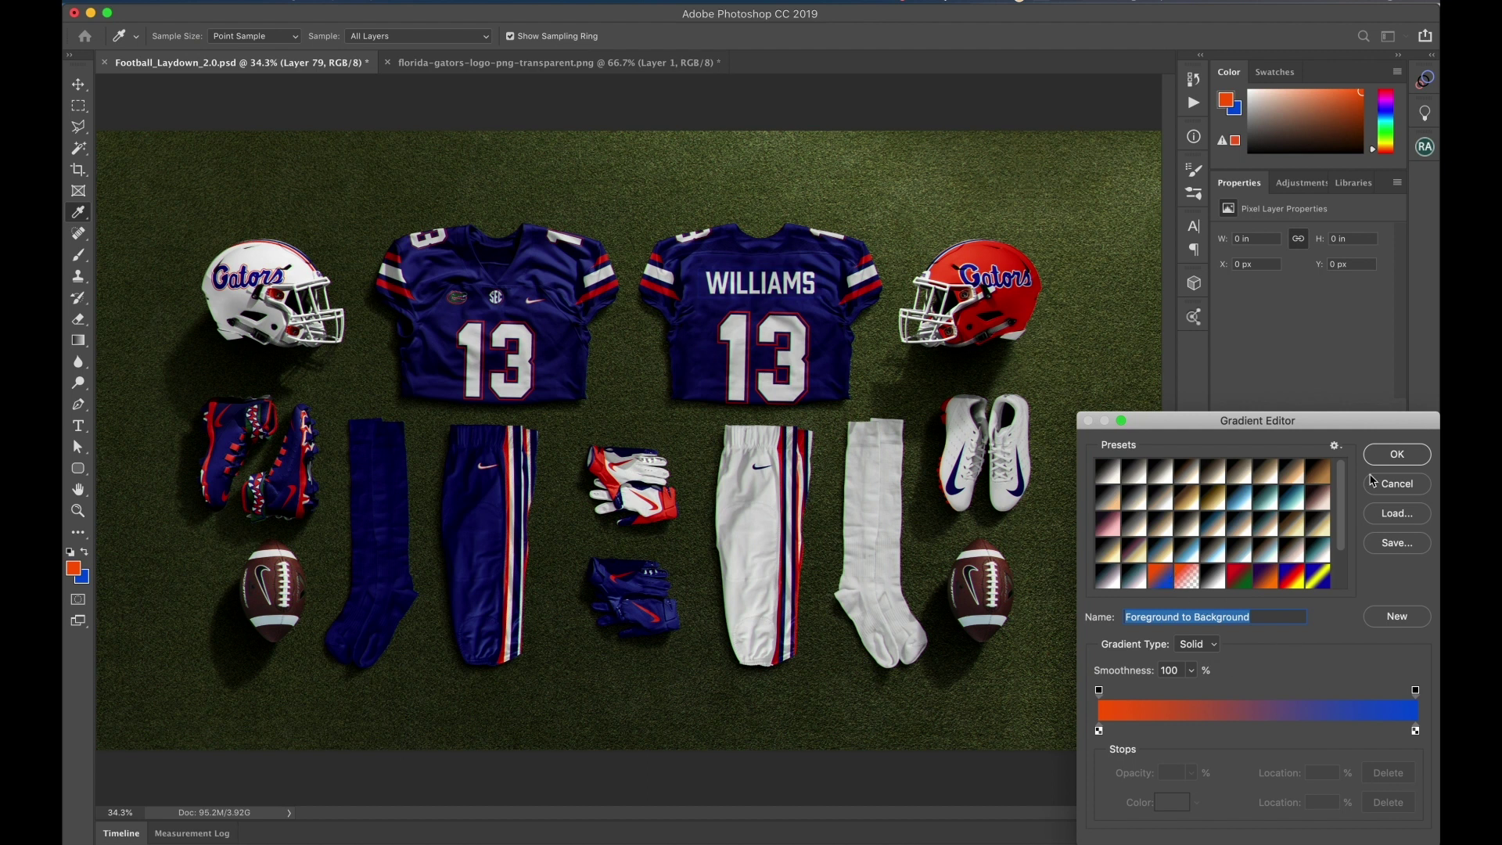
click(1396, 484)
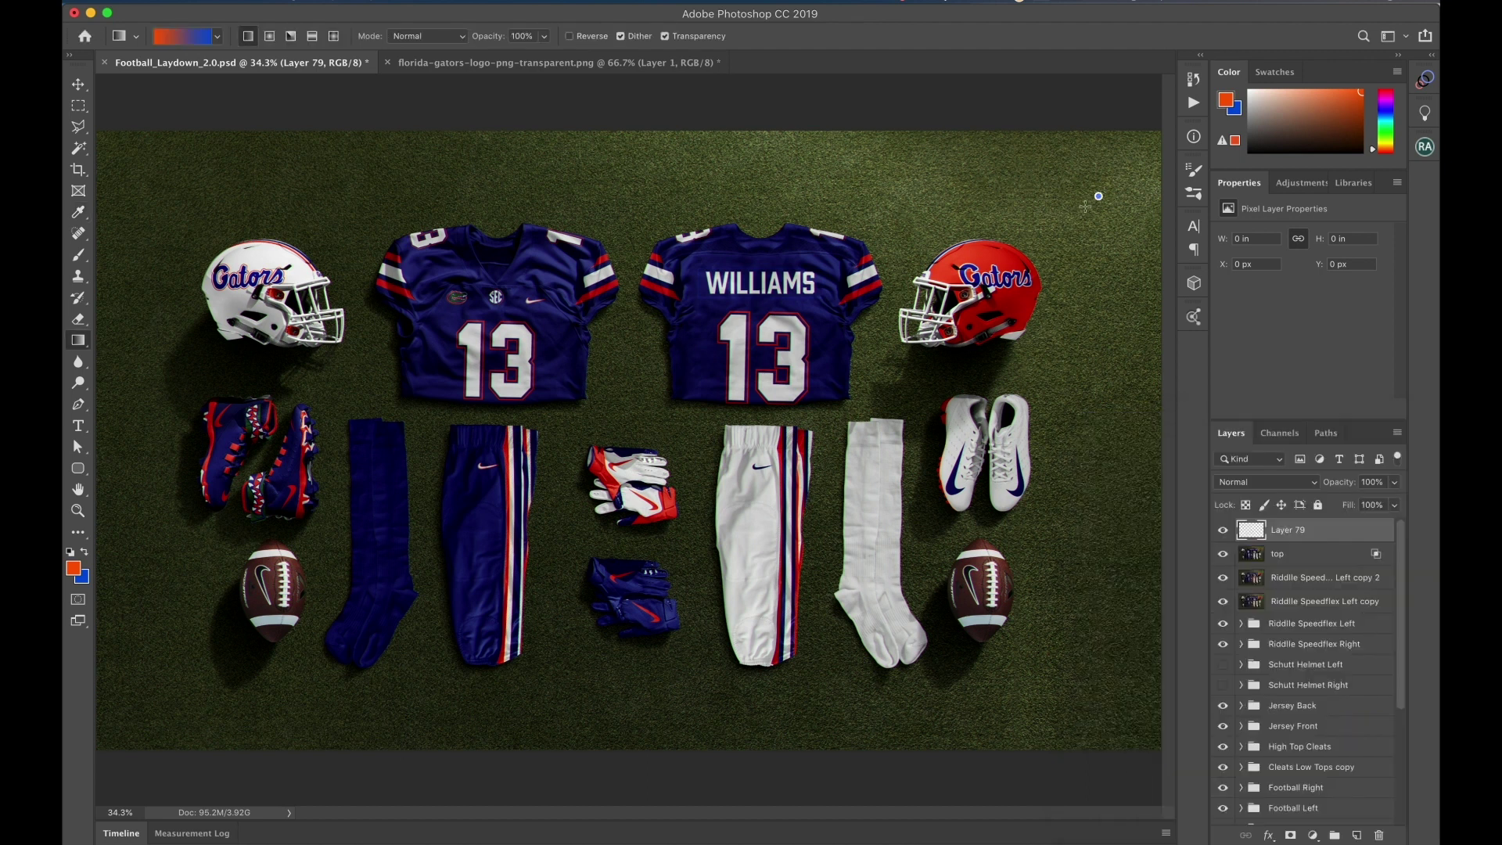
drag(1076, 214, 174, 695)
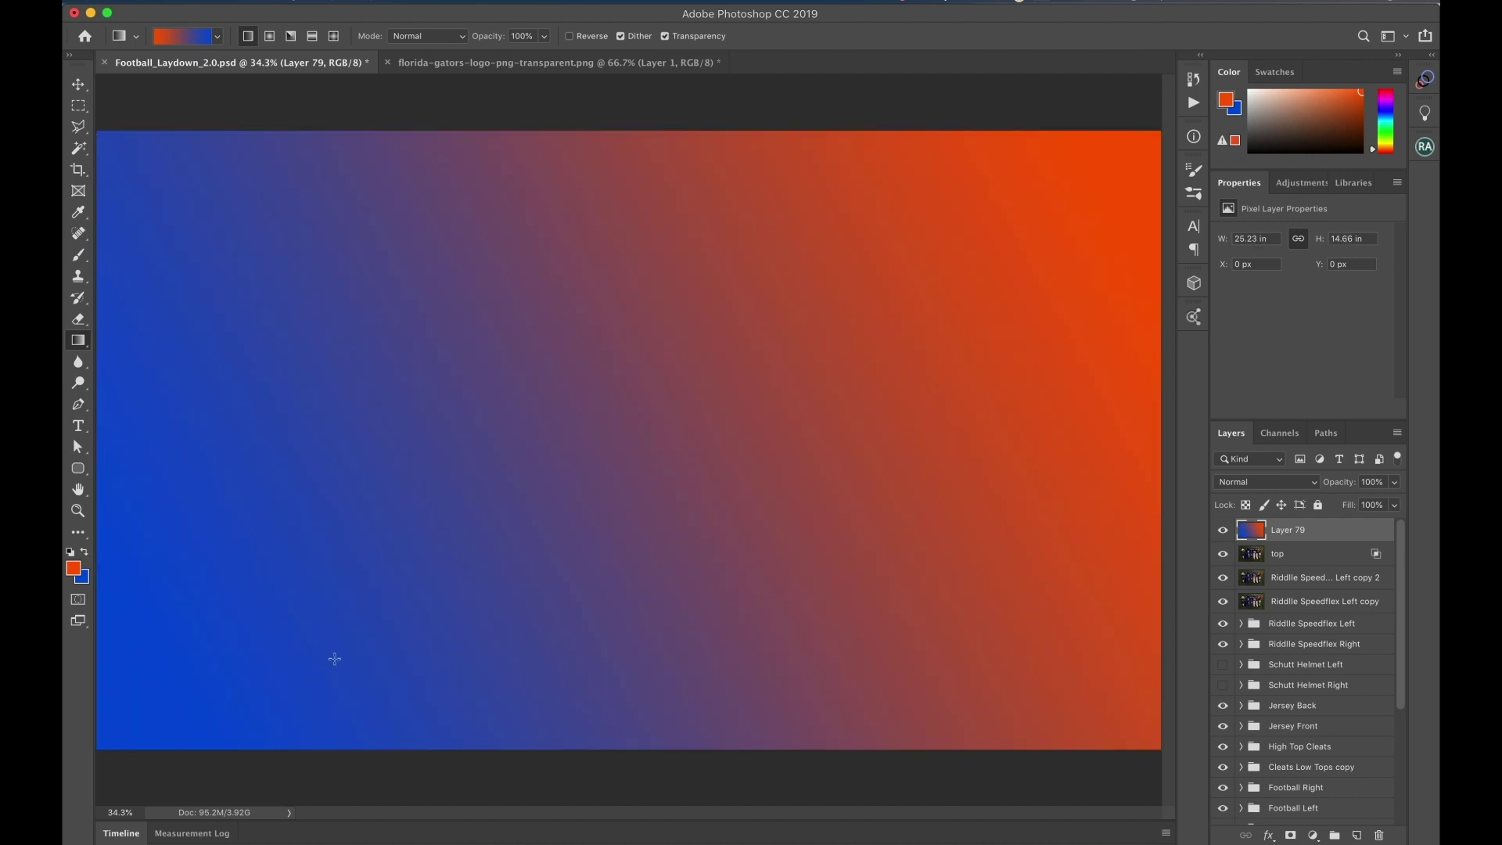
Set the orange-to-blue gradient layer to Soft Light blending at 10% opacity
click(1308, 484)
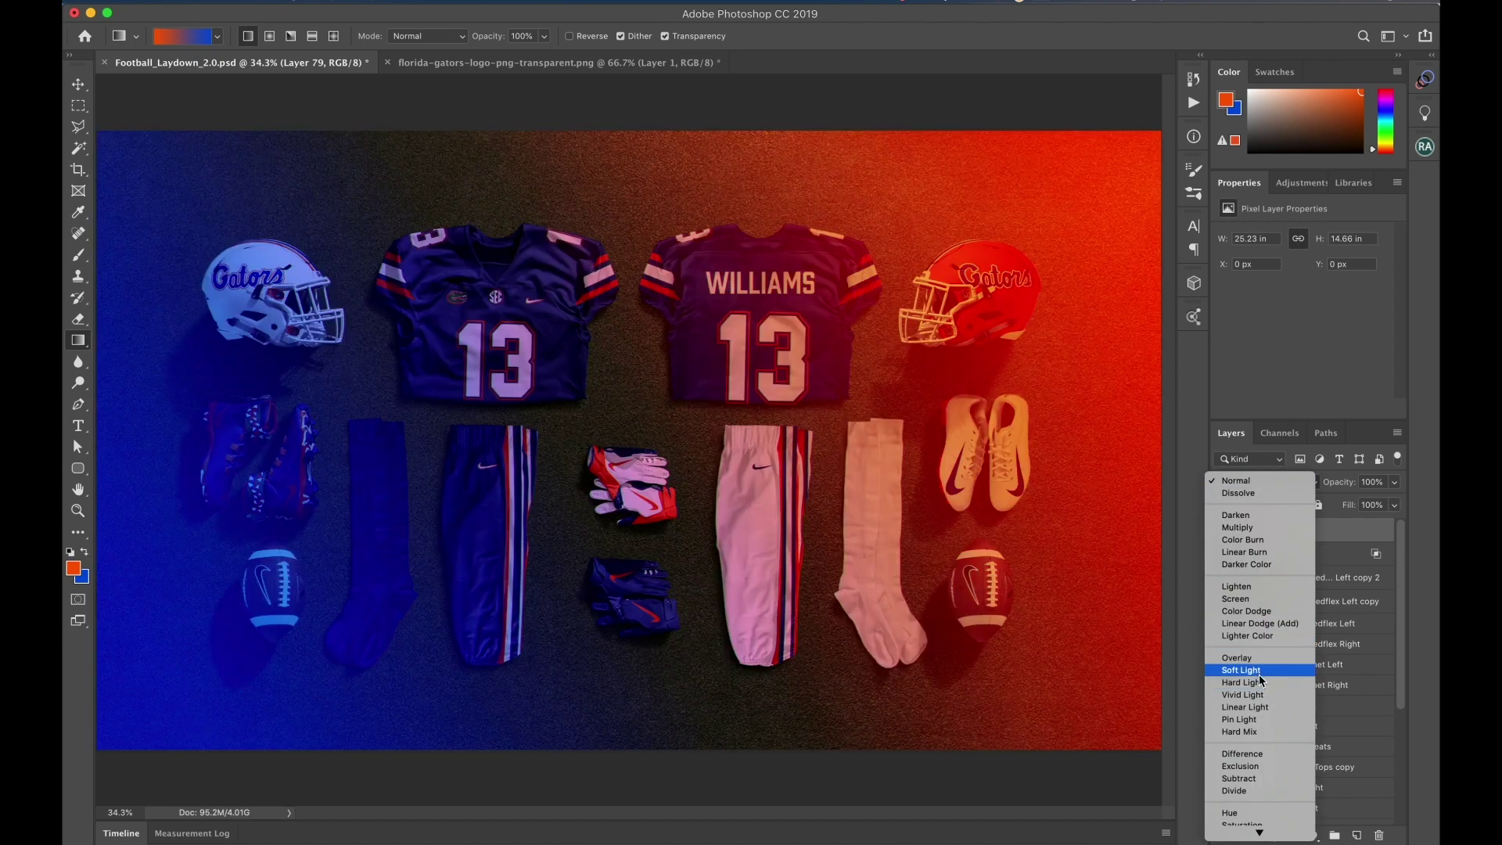
click(1259, 671)
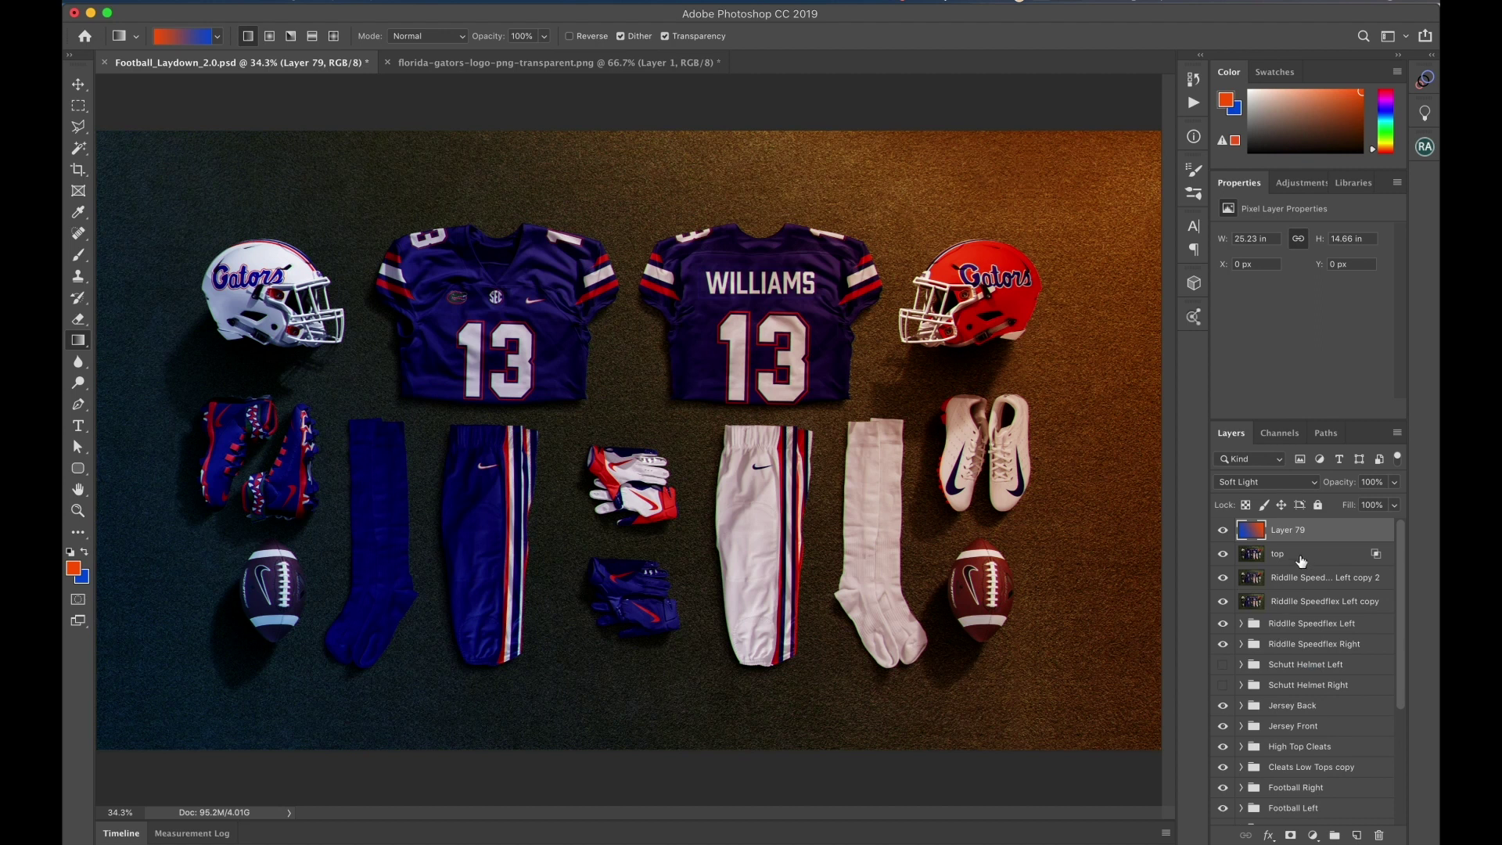
key(v)
key(1)
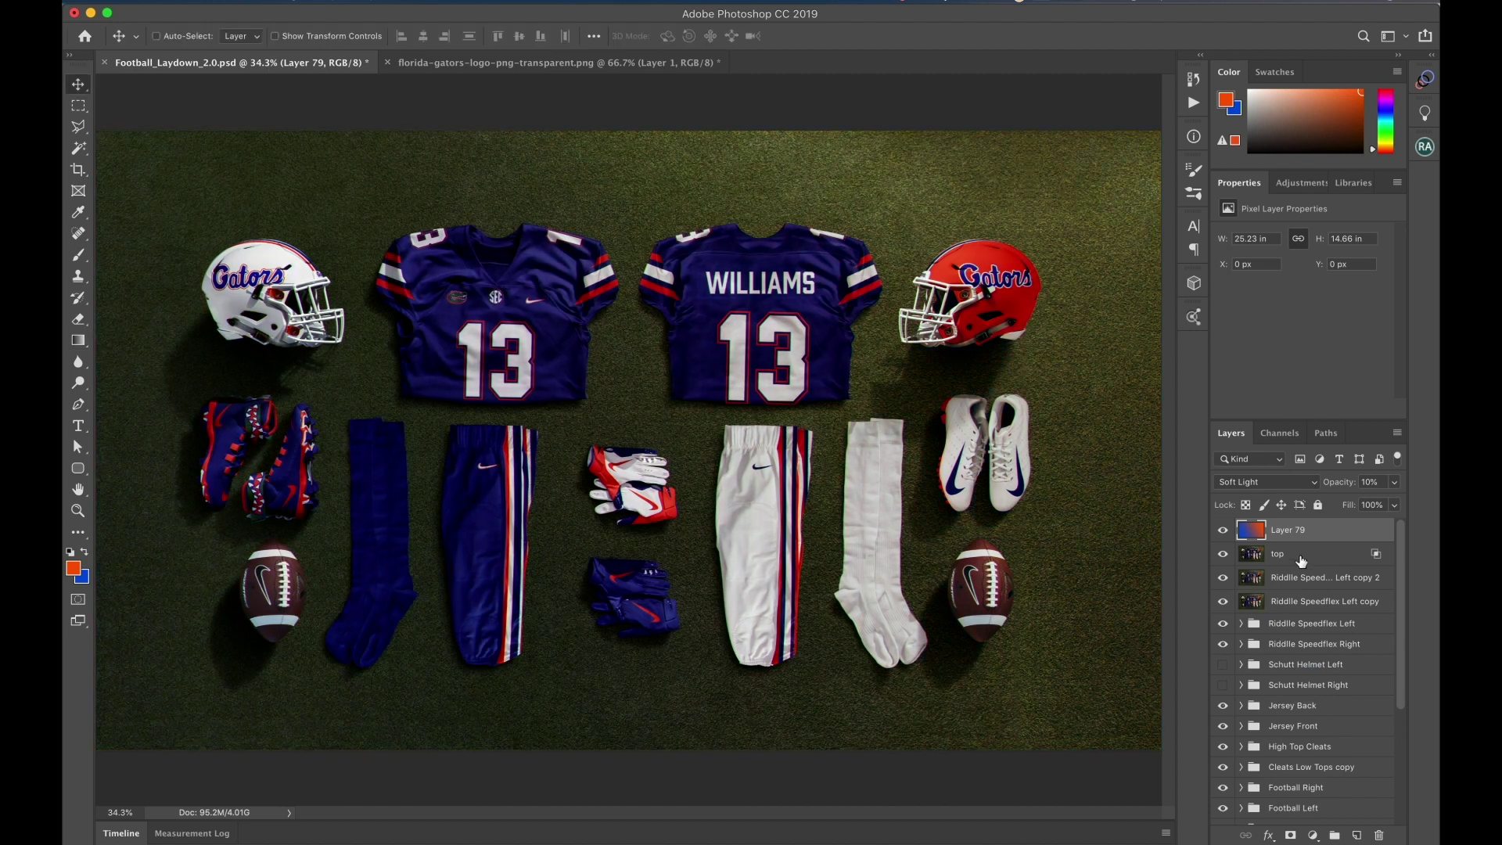